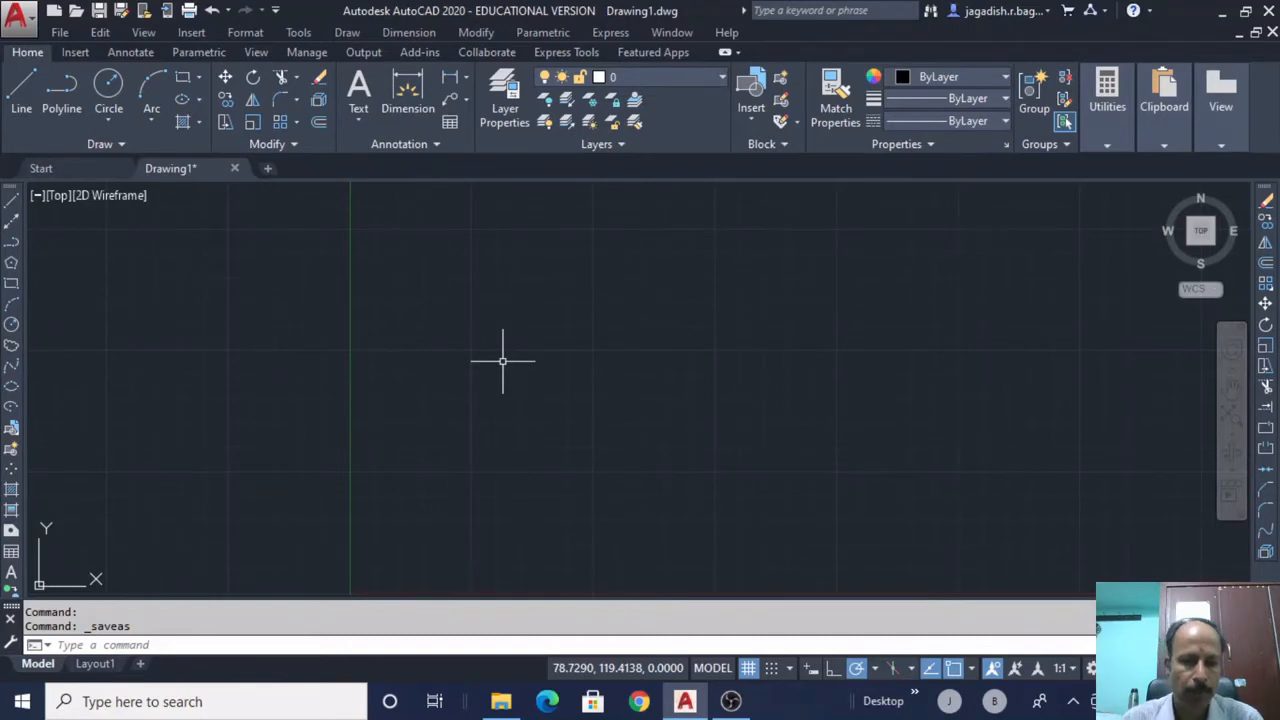
# Examine the finished sheet border and title block on Layout1, and return to model space
pyautogui.click(91, 664)
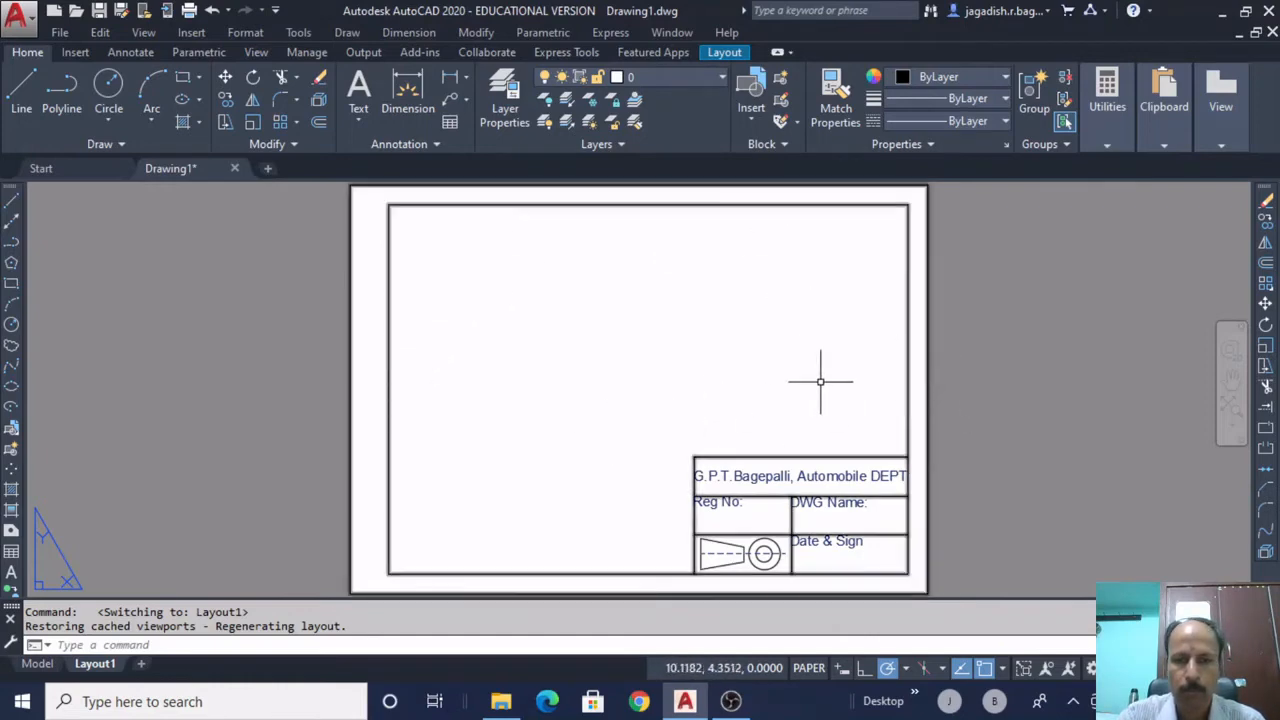
pyautogui.click(38, 664)
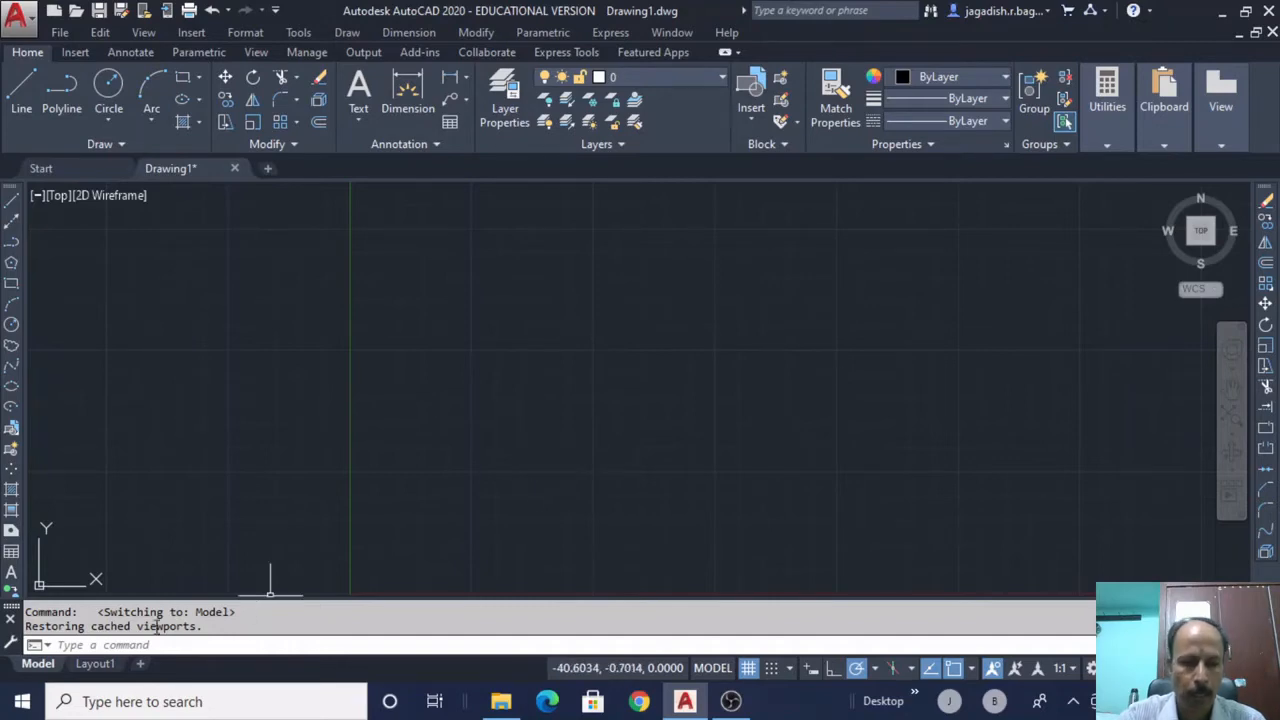
pyautogui.click(95, 664)
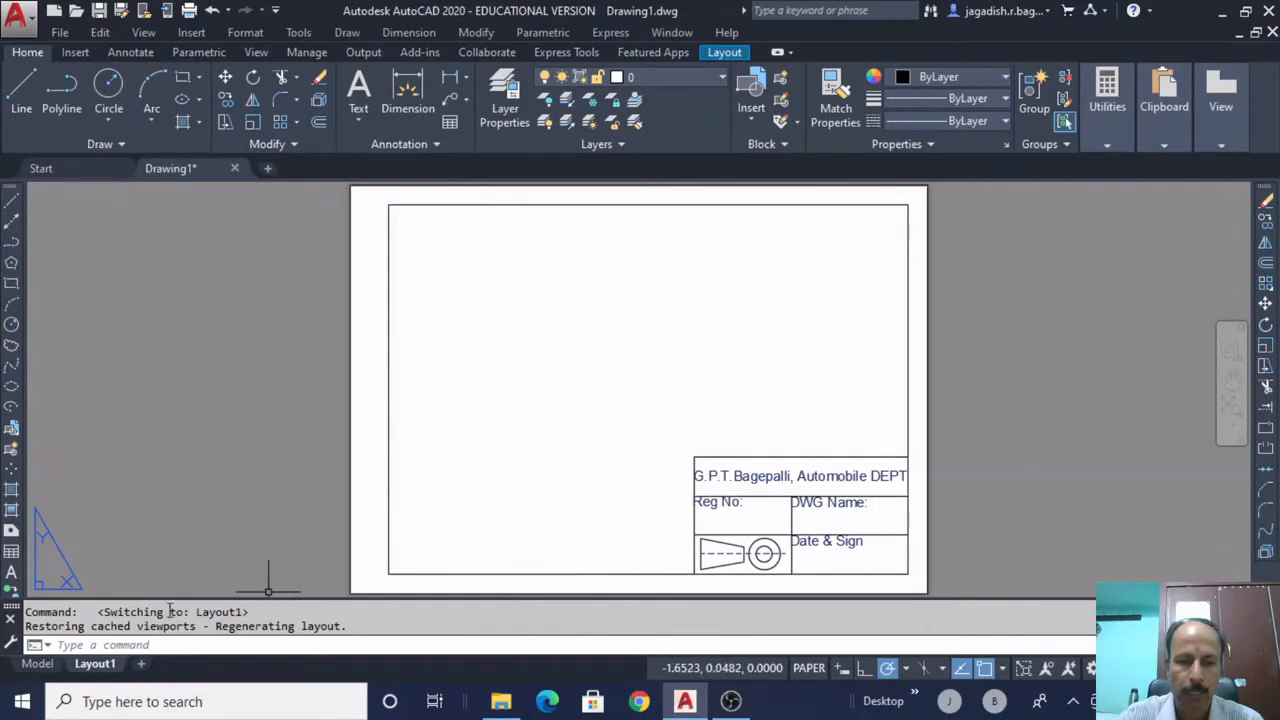
pyautogui.click(40, 665)
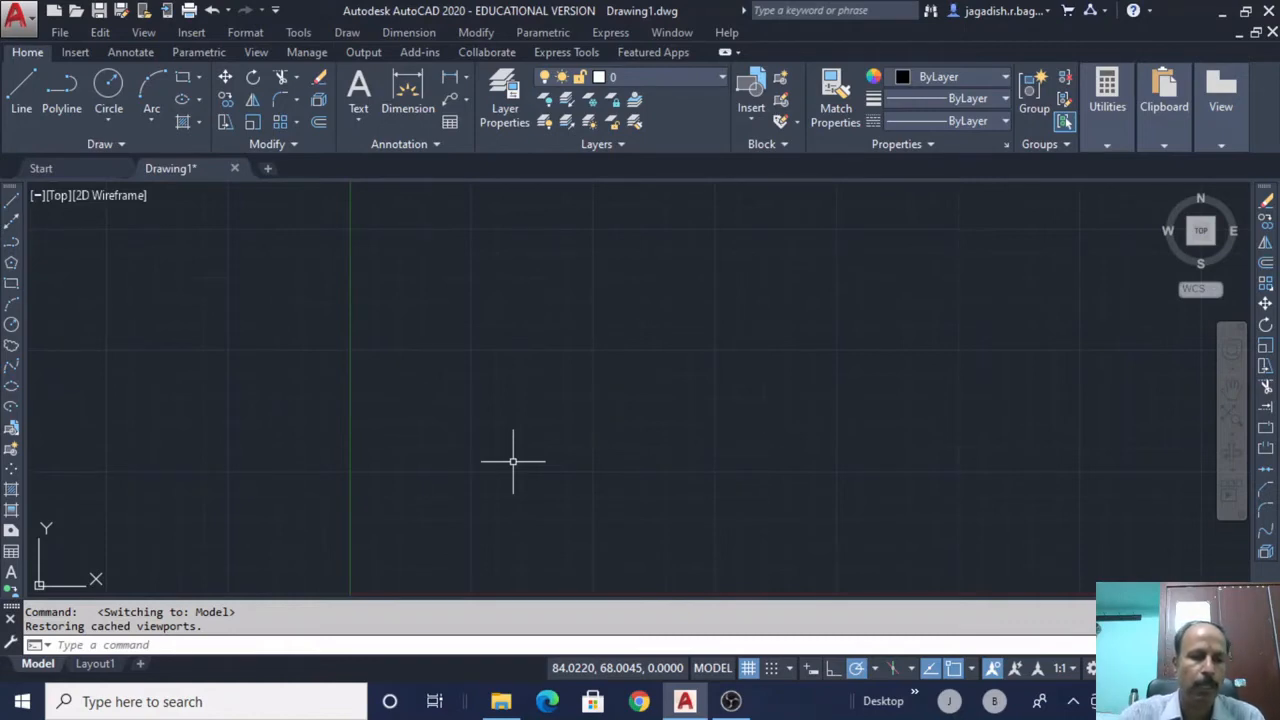
pyautogui.click(11, 287)
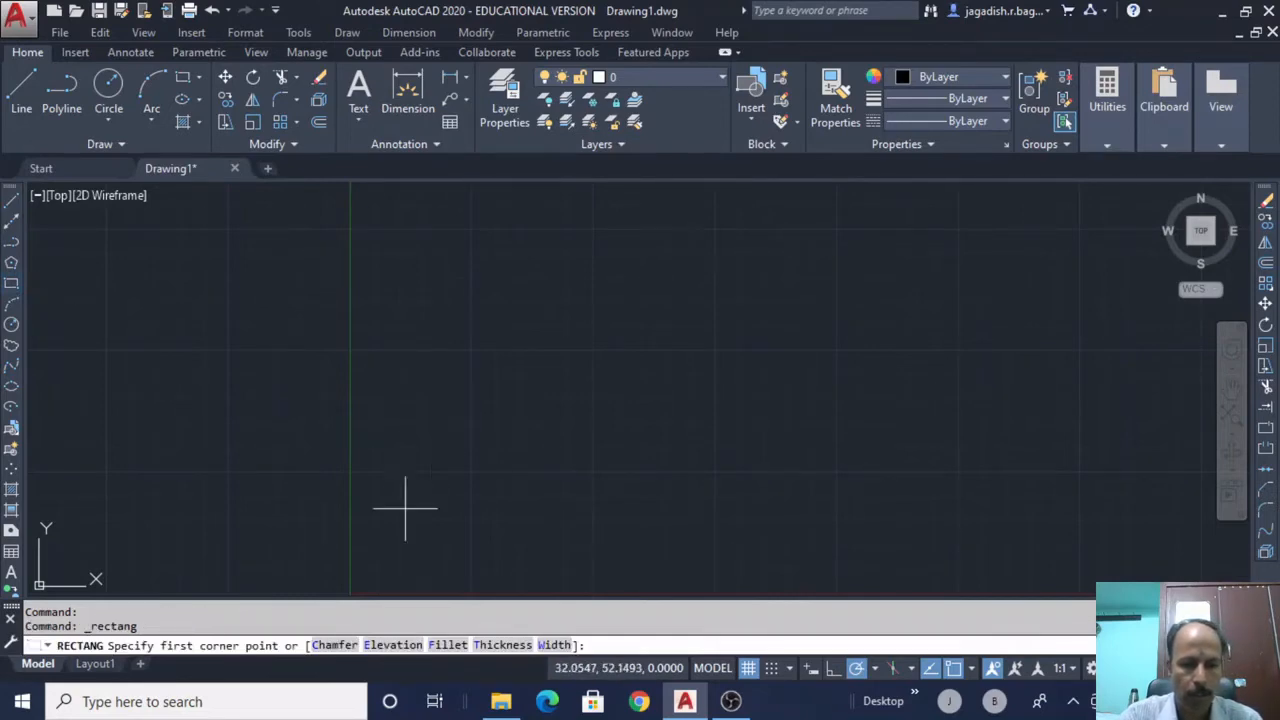
pyautogui.write('0,0')
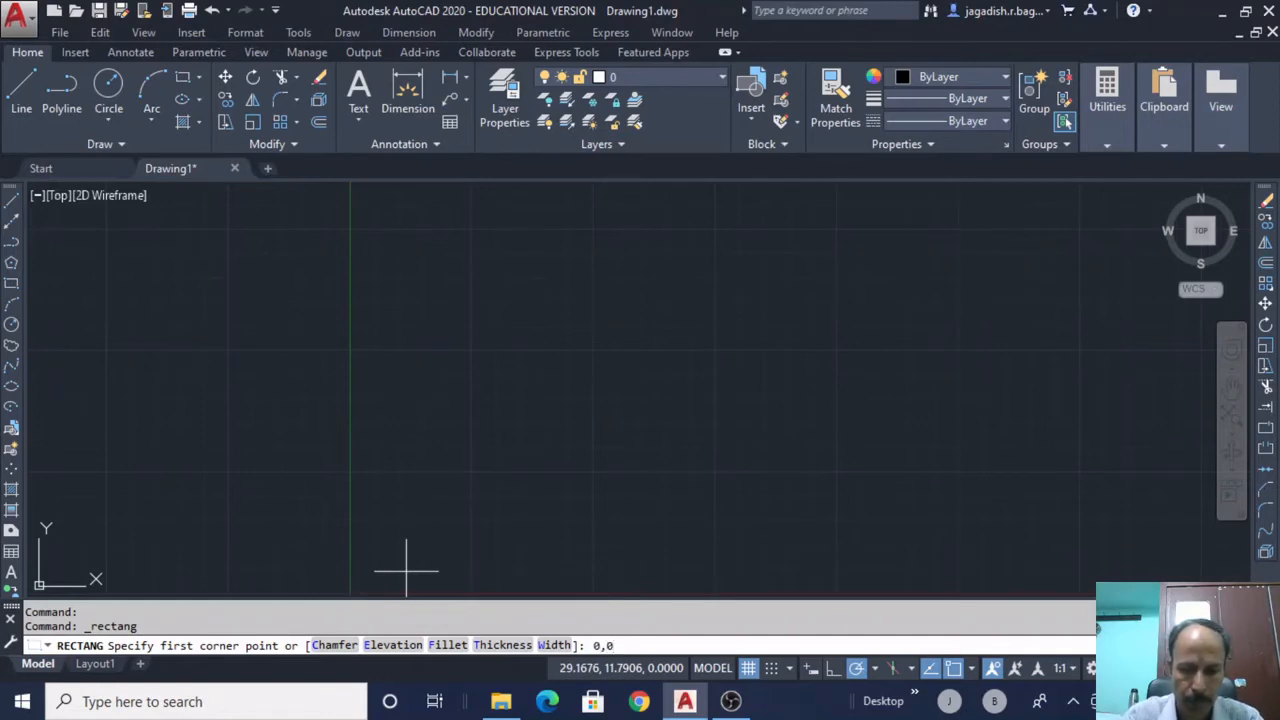
pyautogui.press('Return')
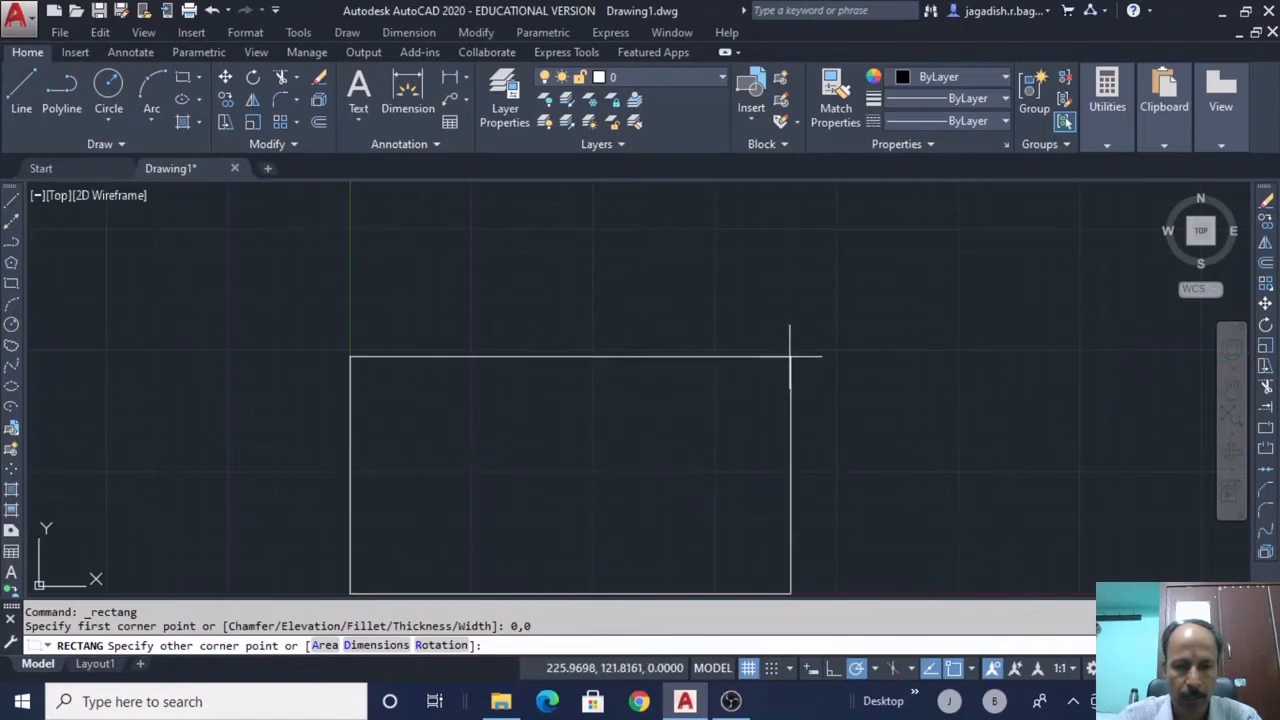
pyautogui.write('@')
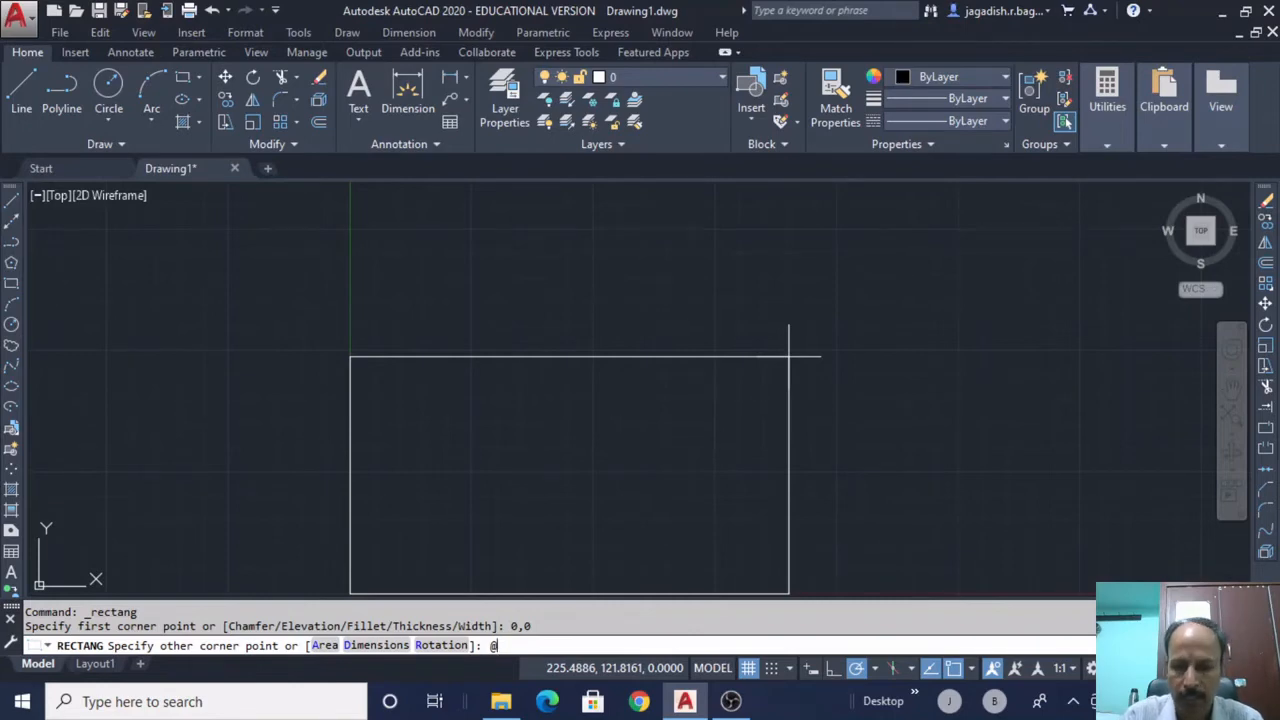
pyautogui.write('297')
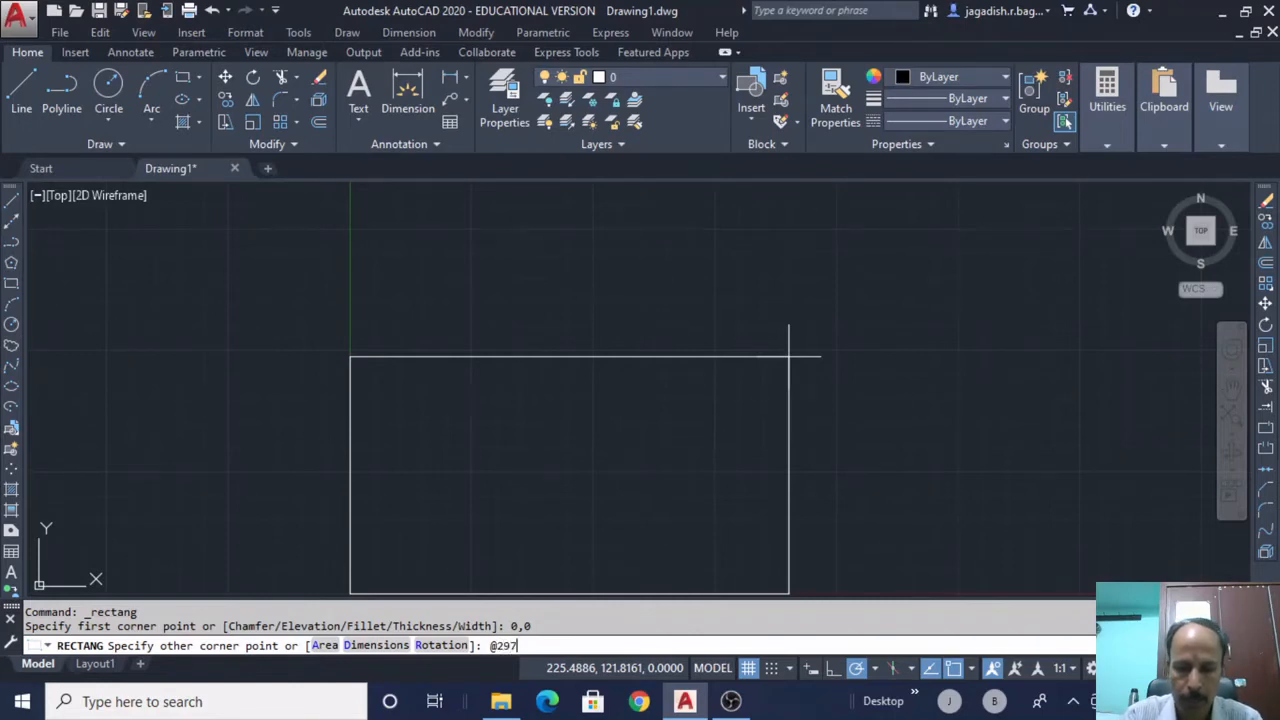
pyautogui.write(',2')
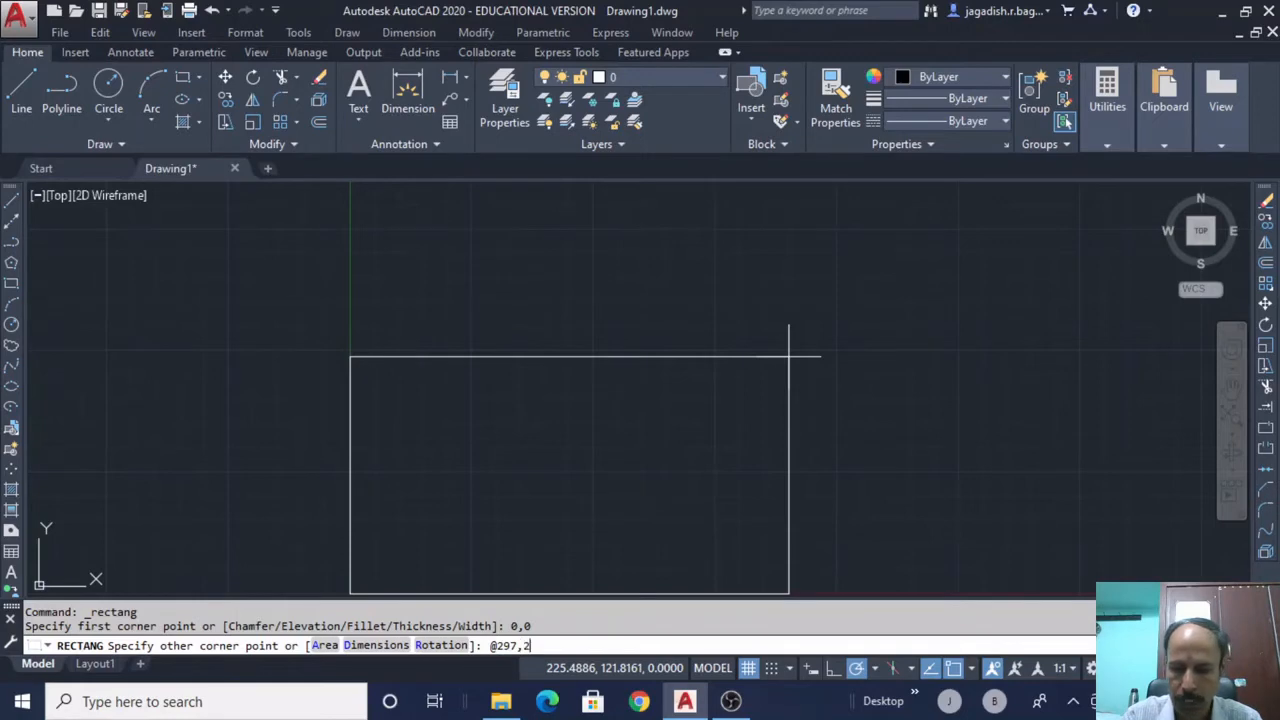
pyautogui.write('10')
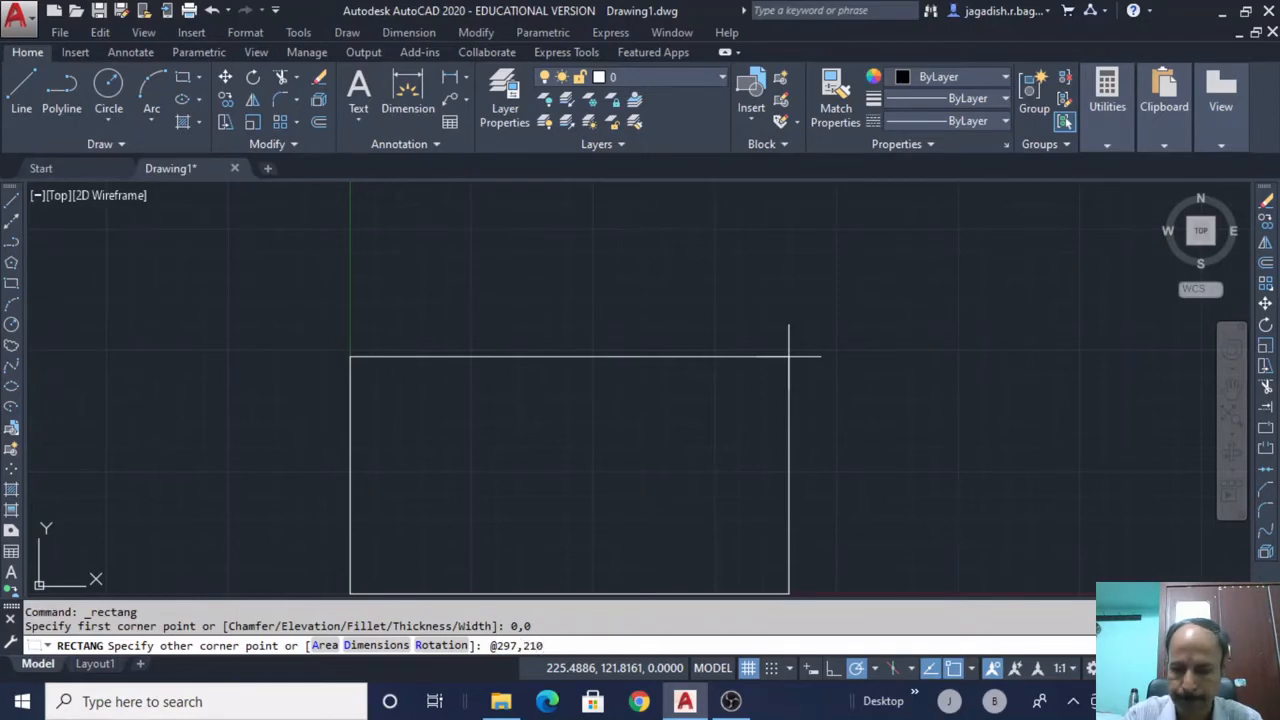
pyautogui.press('Return')
# Fit the whole drawing in view with Zoom All and offset the sheet rectangle 10 units inward
pyautogui.write('zoom')
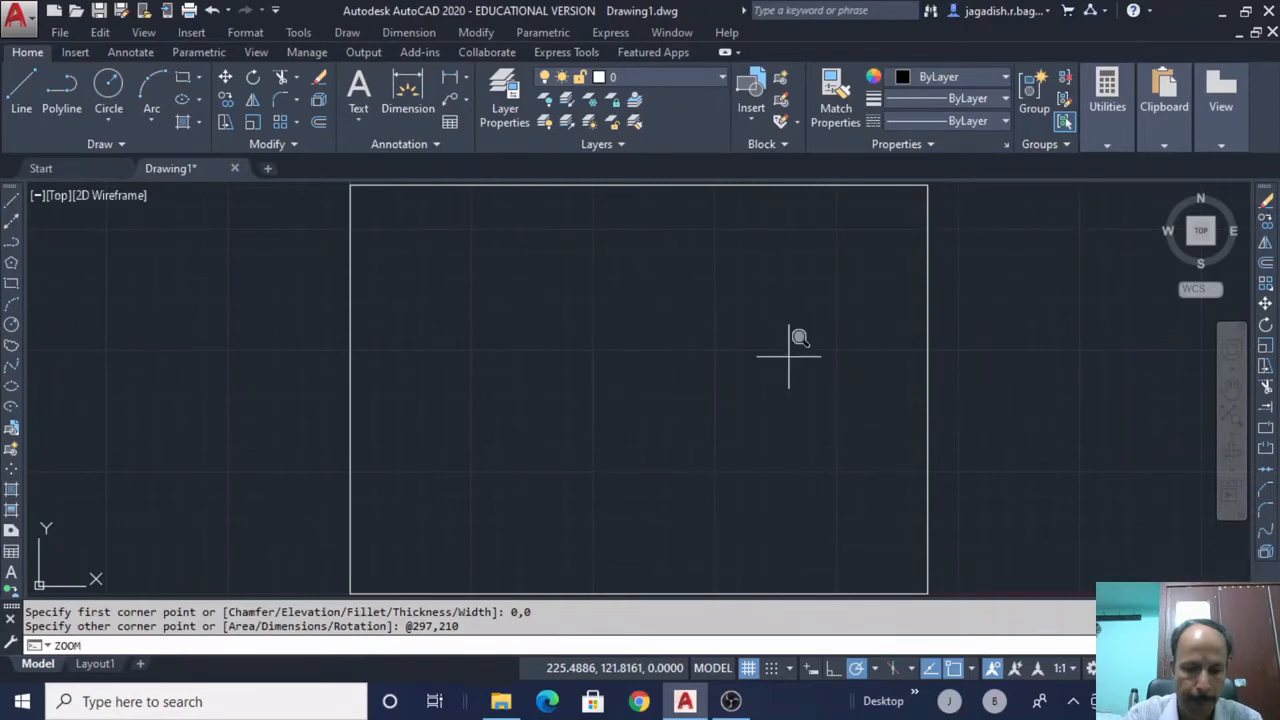
pyautogui.press('Return')
pyautogui.write('a')
pyautogui.press('Return')
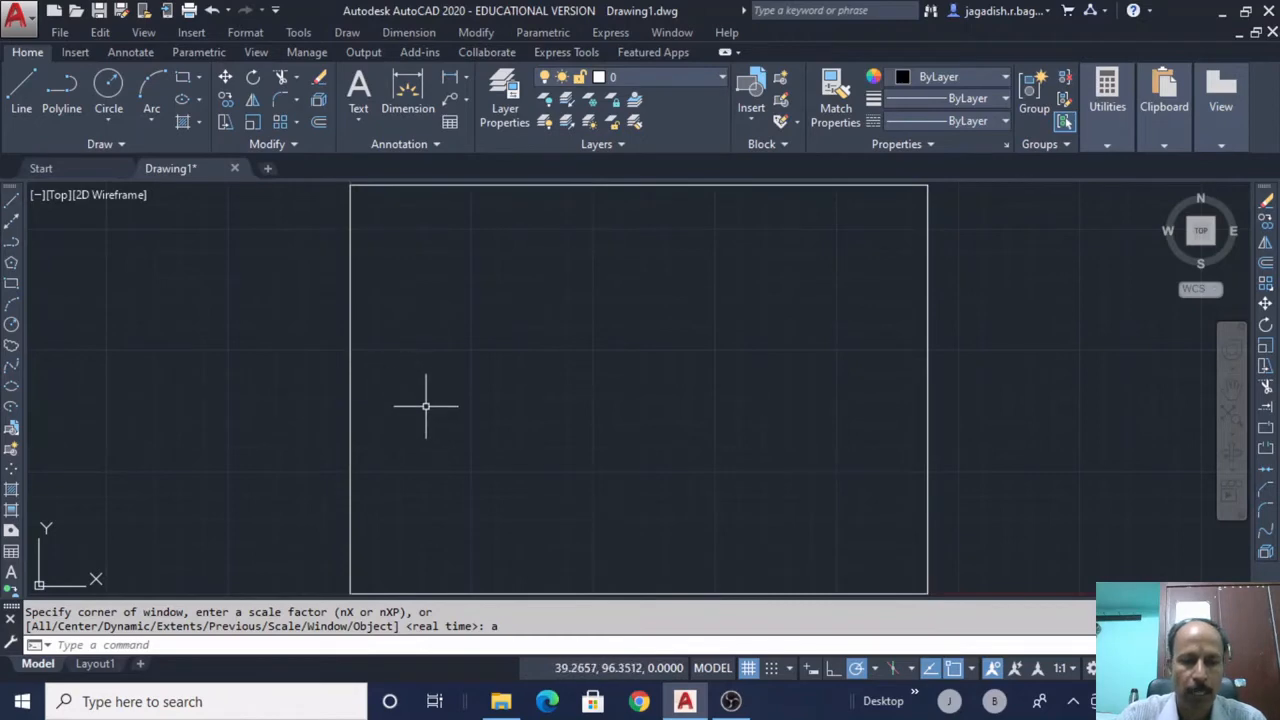
pyautogui.write('OFFSET')
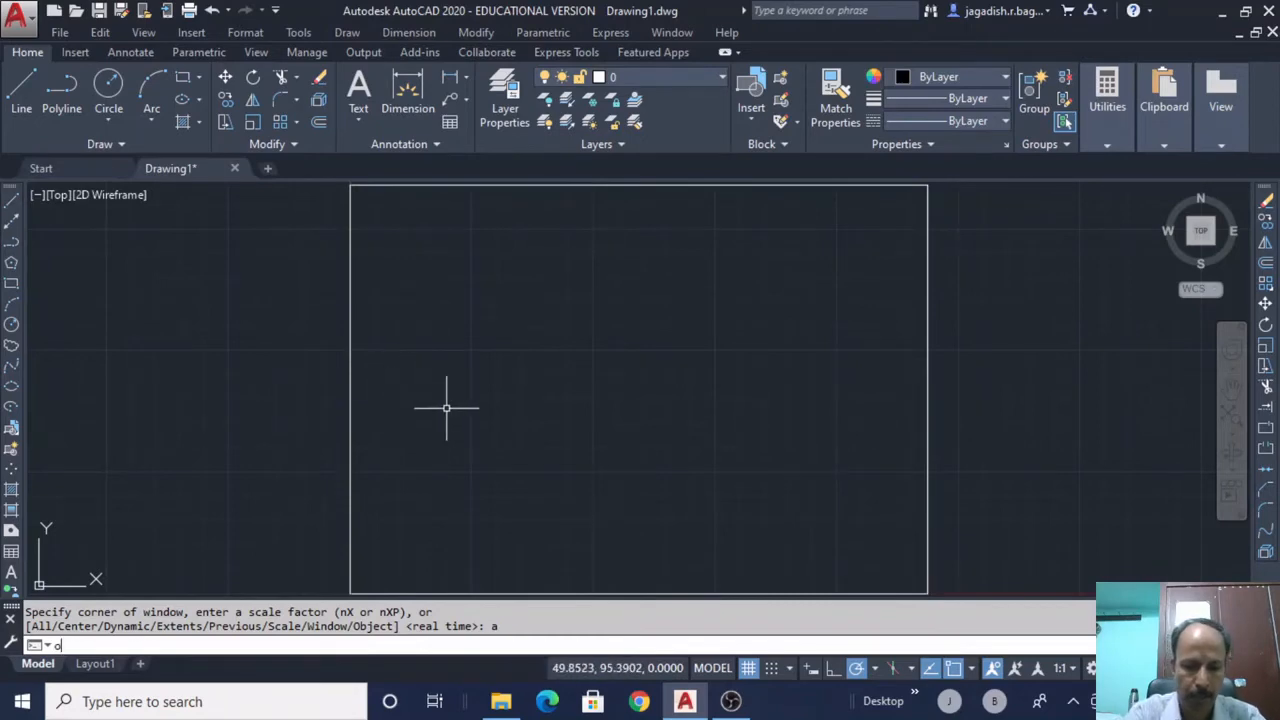
pyautogui.press('Return')
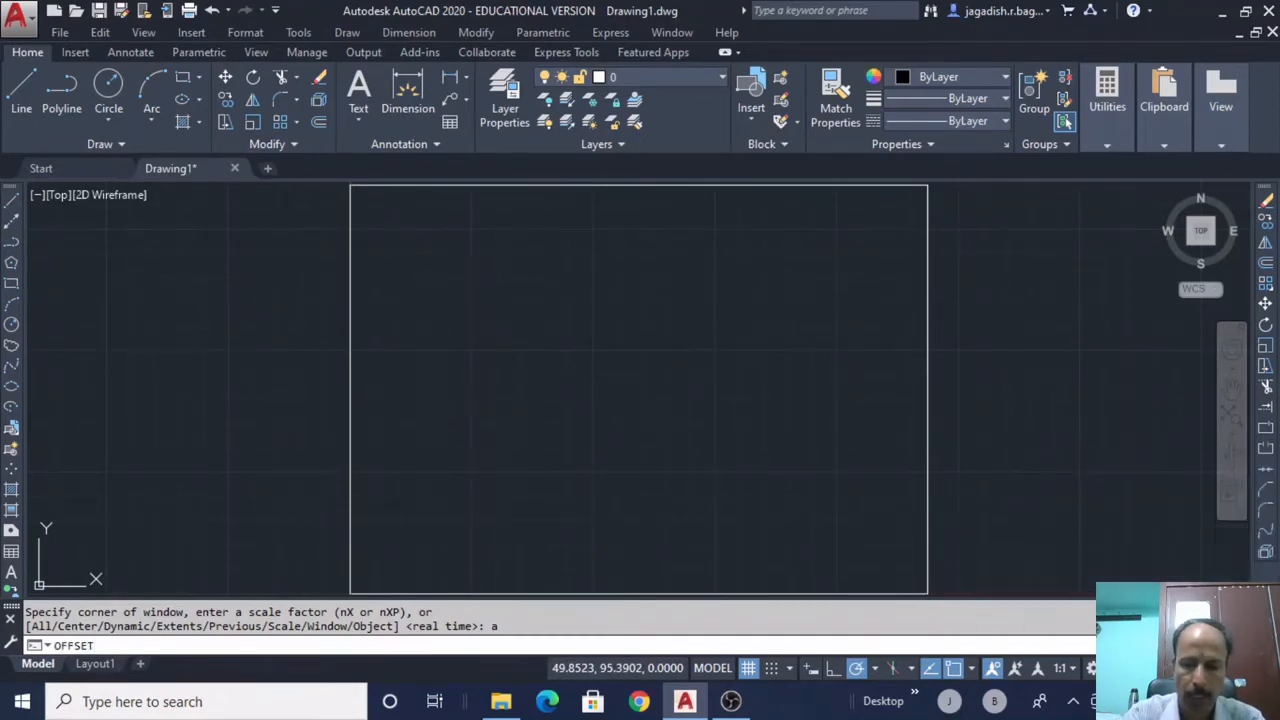
pyautogui.write('10')
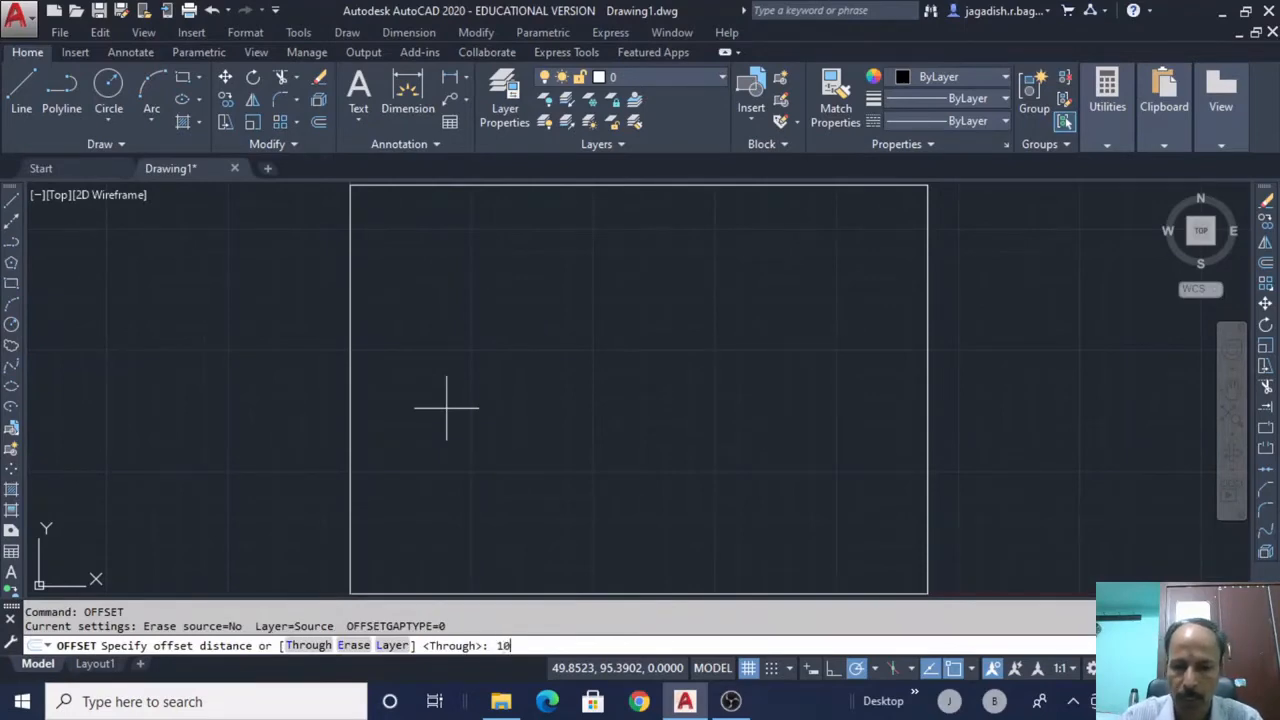
pyautogui.press('Return')
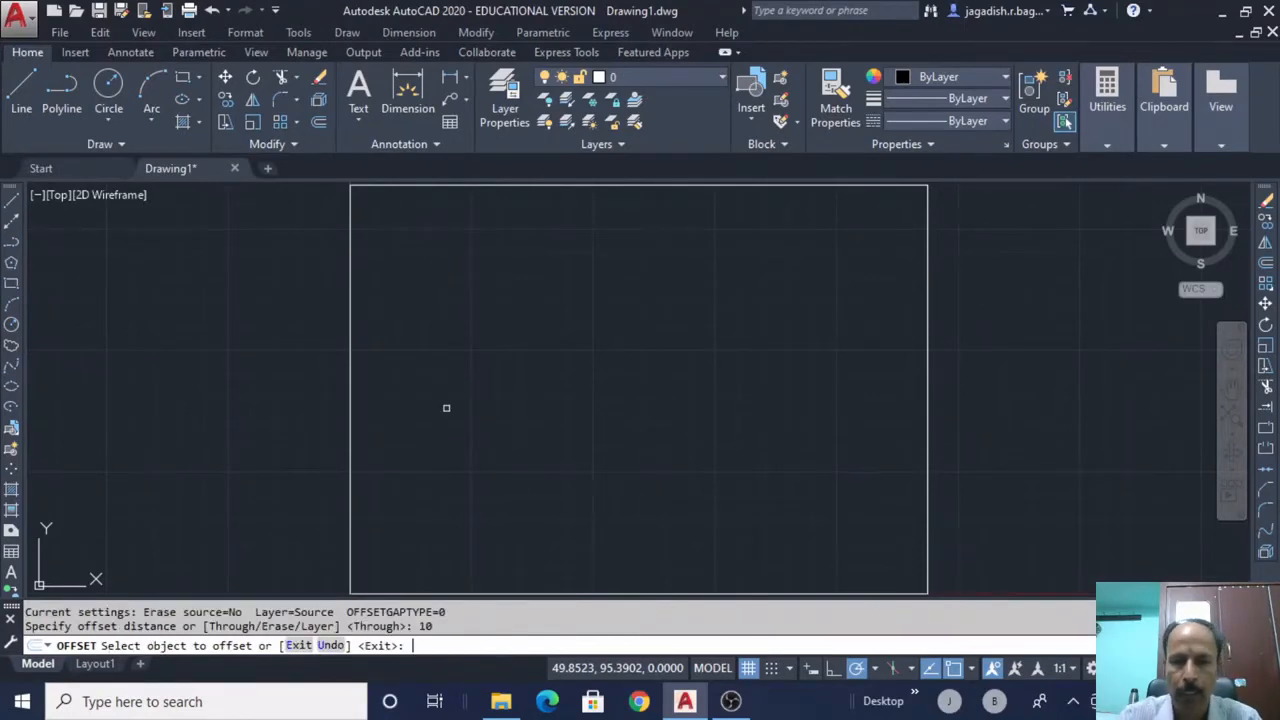
pyautogui.click(927, 414)
pyautogui.click(860, 440)
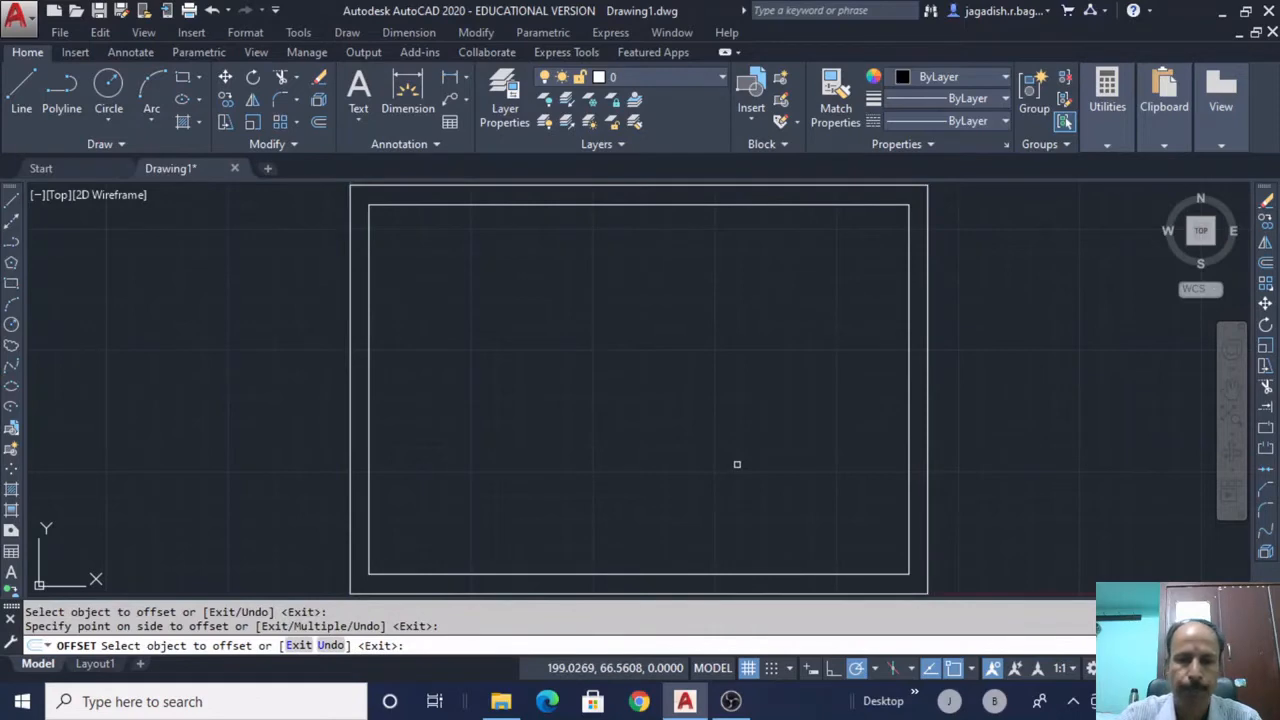
pyautogui.rightClick(737, 464)
pyautogui.click(762, 477)
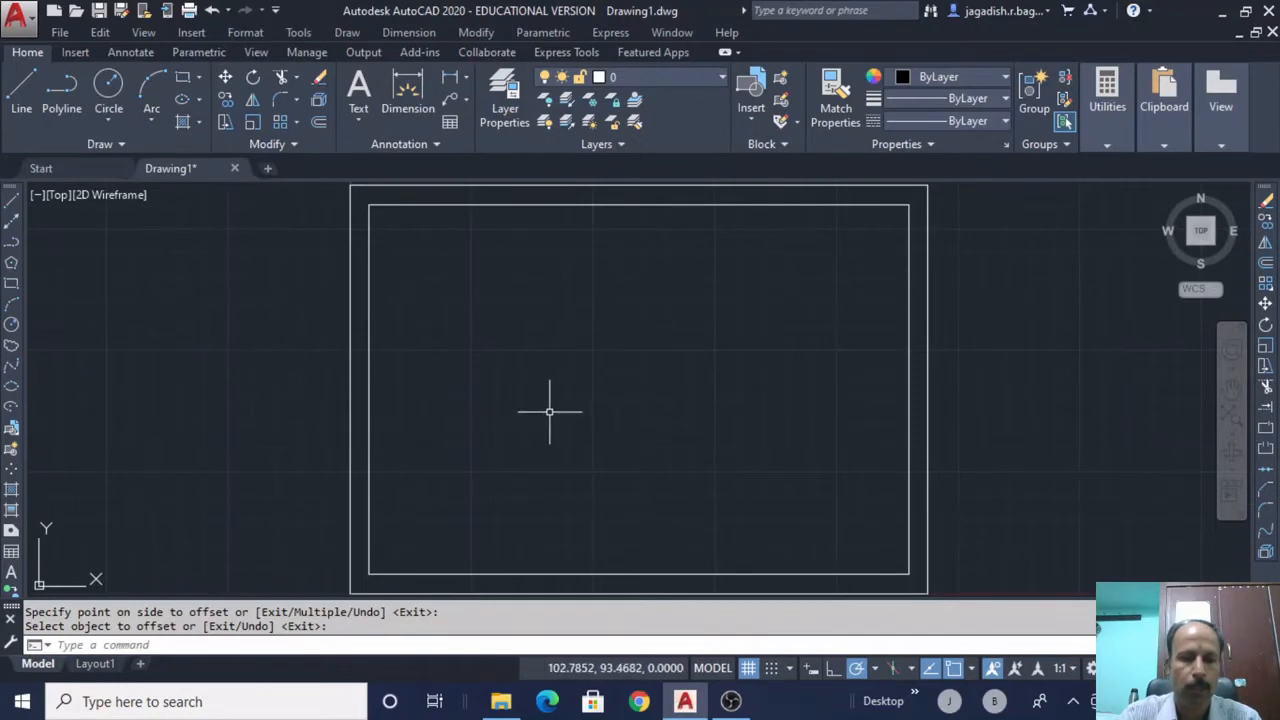
pyautogui.press('Return')
# Try to stretch the inner rectangle's left edge 10 units inward without Ortho, and undo the stretch
pyautogui.click(366, 441)
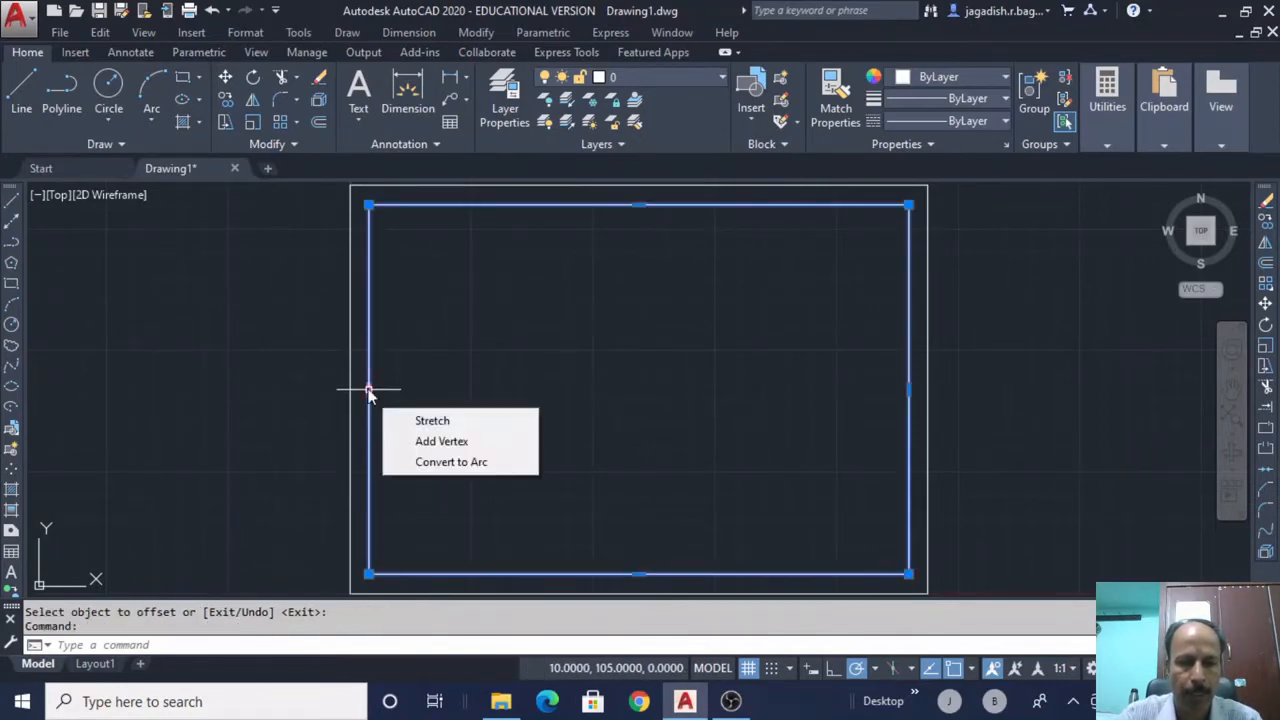
pyautogui.click(369, 390)
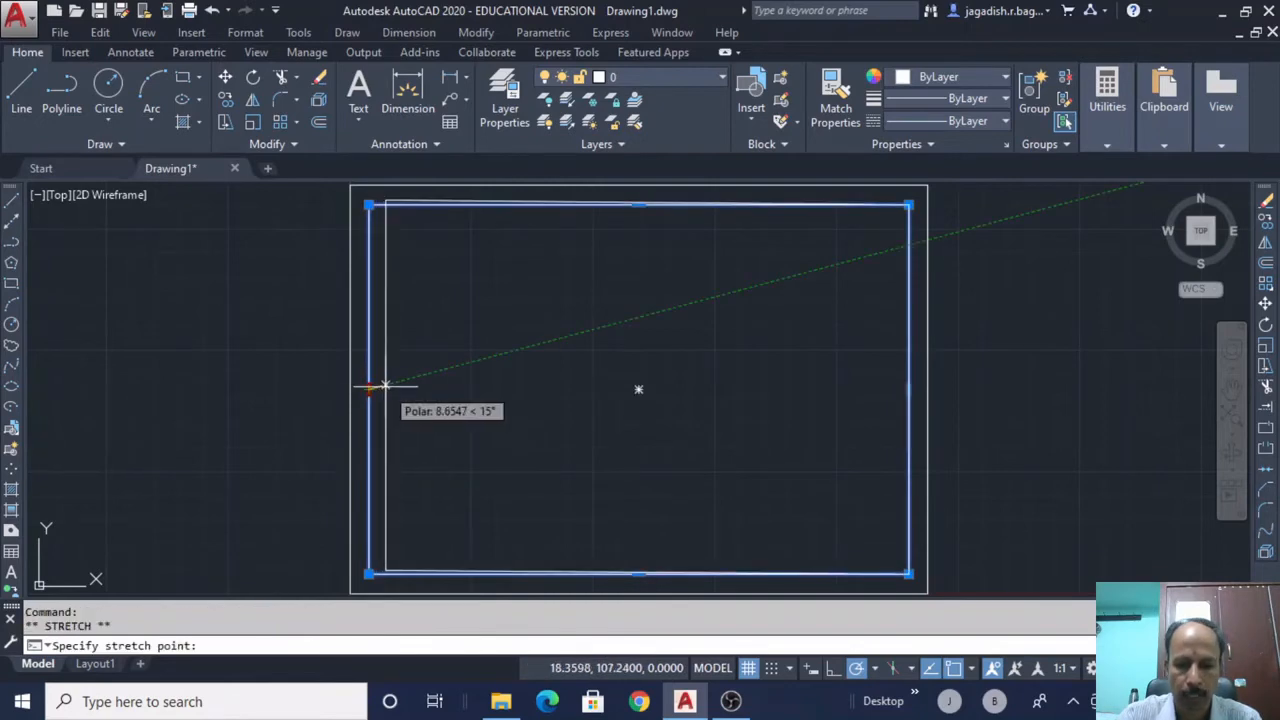
pyautogui.write('10')
pyautogui.press('Return')
pyautogui.moveTo(388, 390)
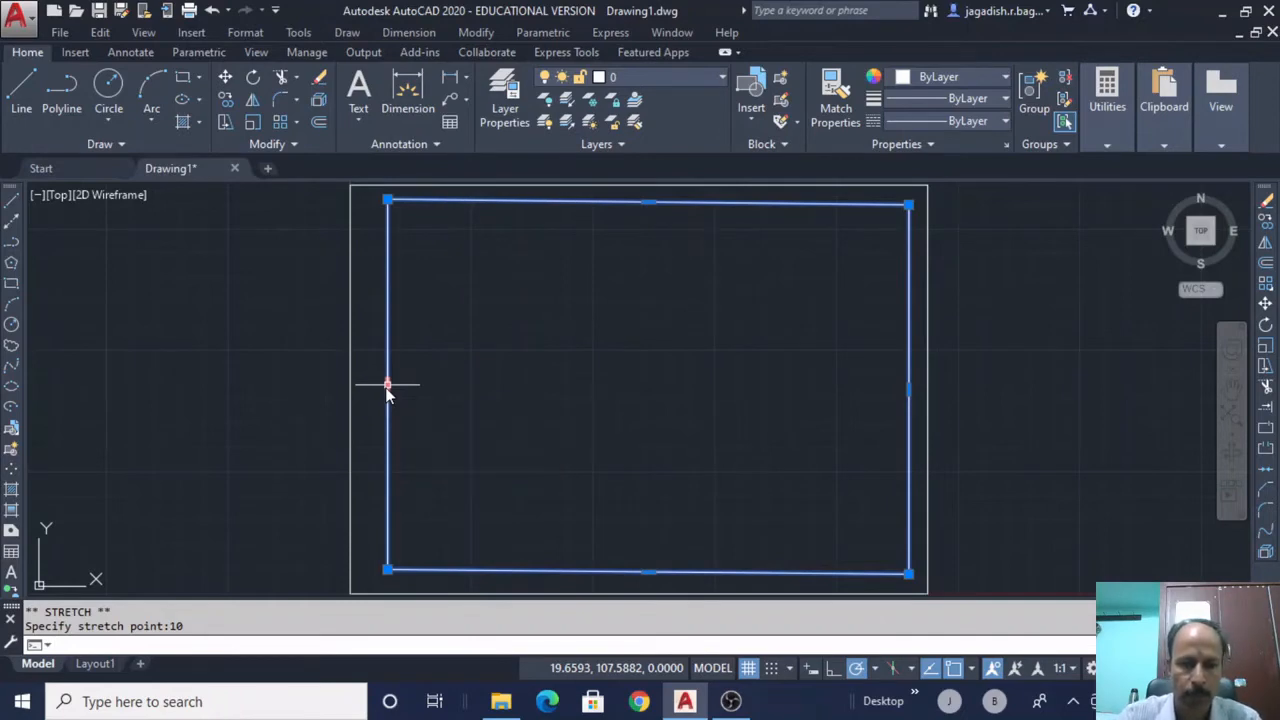
pyautogui.press('Escape')
pyautogui.write('u')
pyautogui.press('Return')
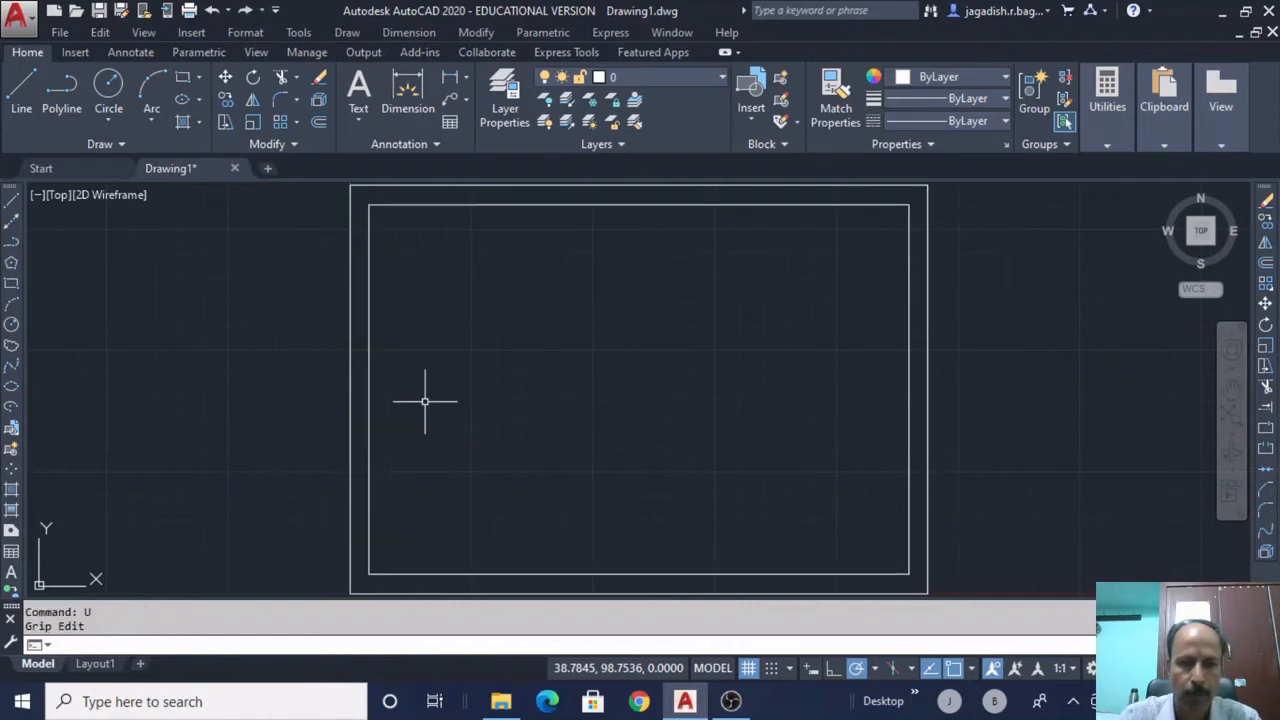
# Enable Ortho mode and stretch the inner rectangle's left edge 10 units inward
pyautogui.click(368, 451)
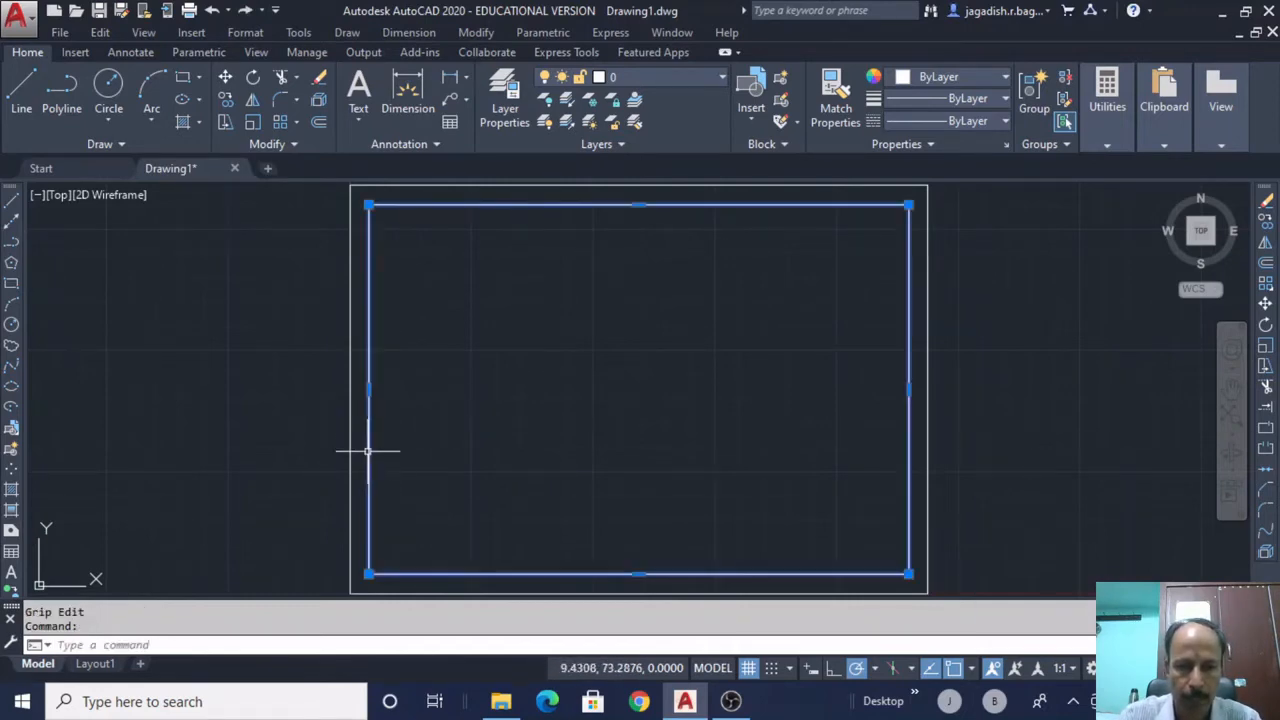
pyautogui.click(830, 670)
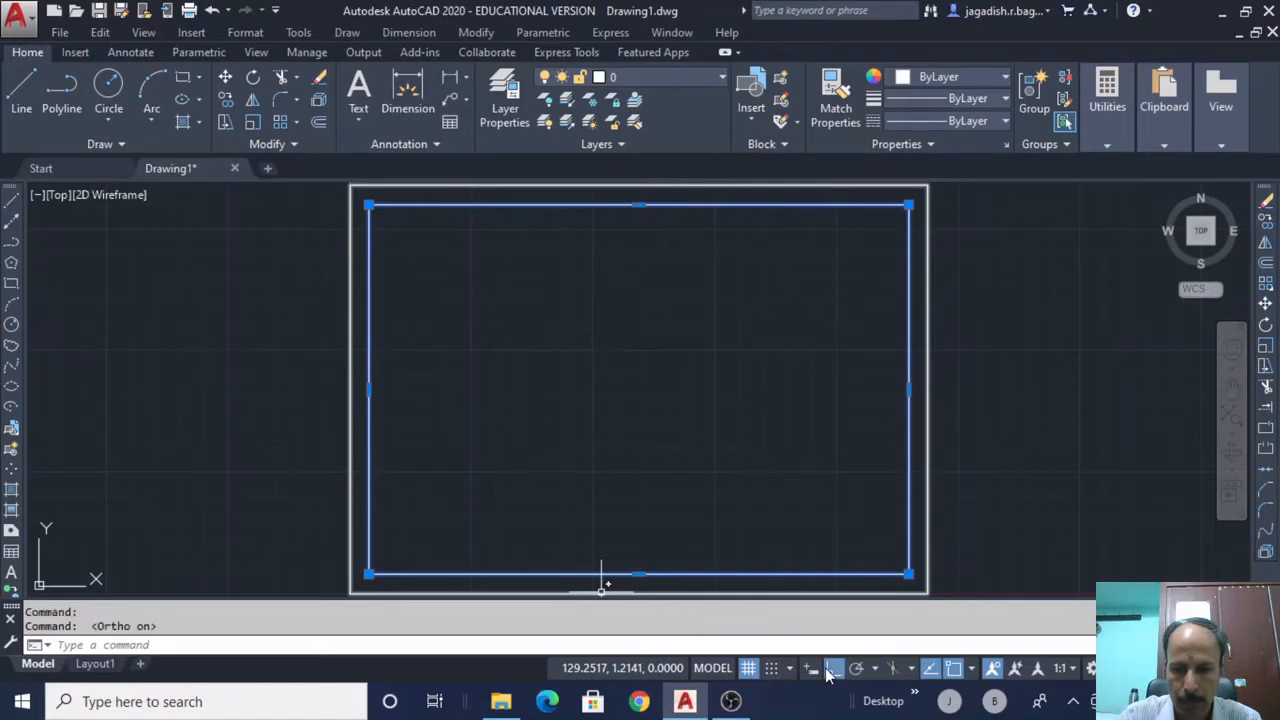
pyautogui.click(368, 390)
pyautogui.write('10')
pyautogui.press('Return')
pyautogui.moveTo(389, 391)
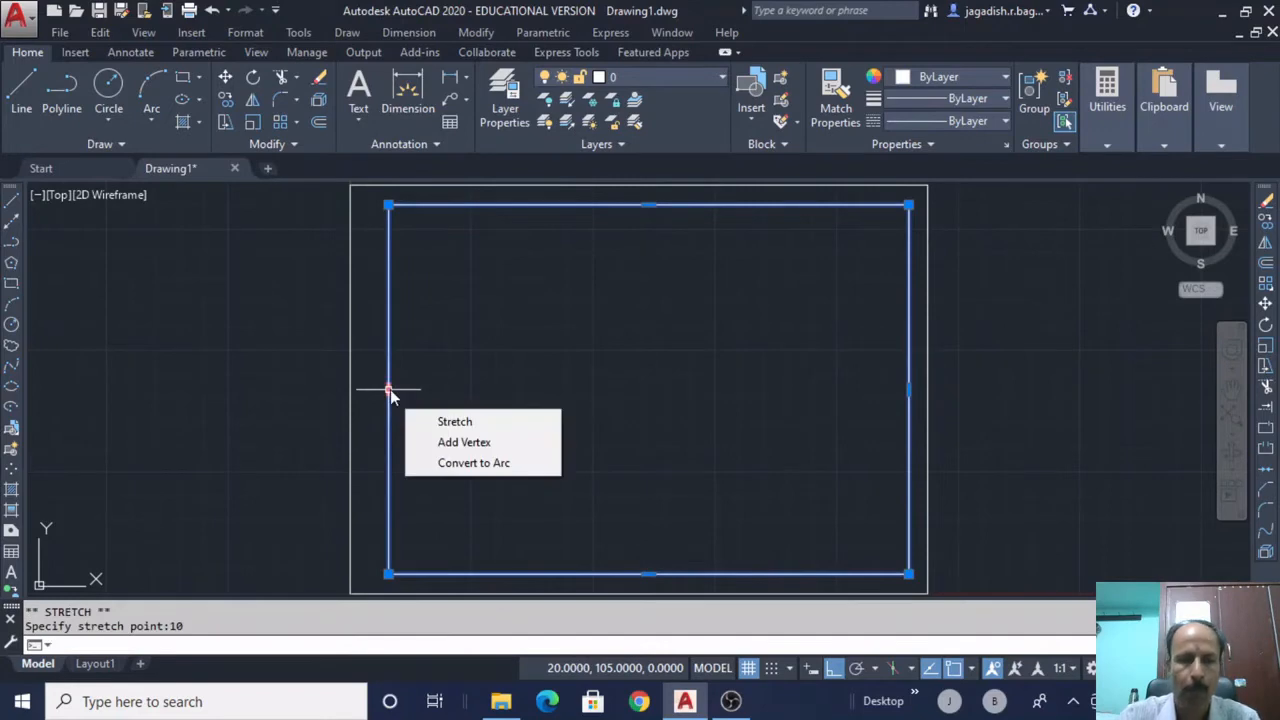
pyautogui.press('Escape')
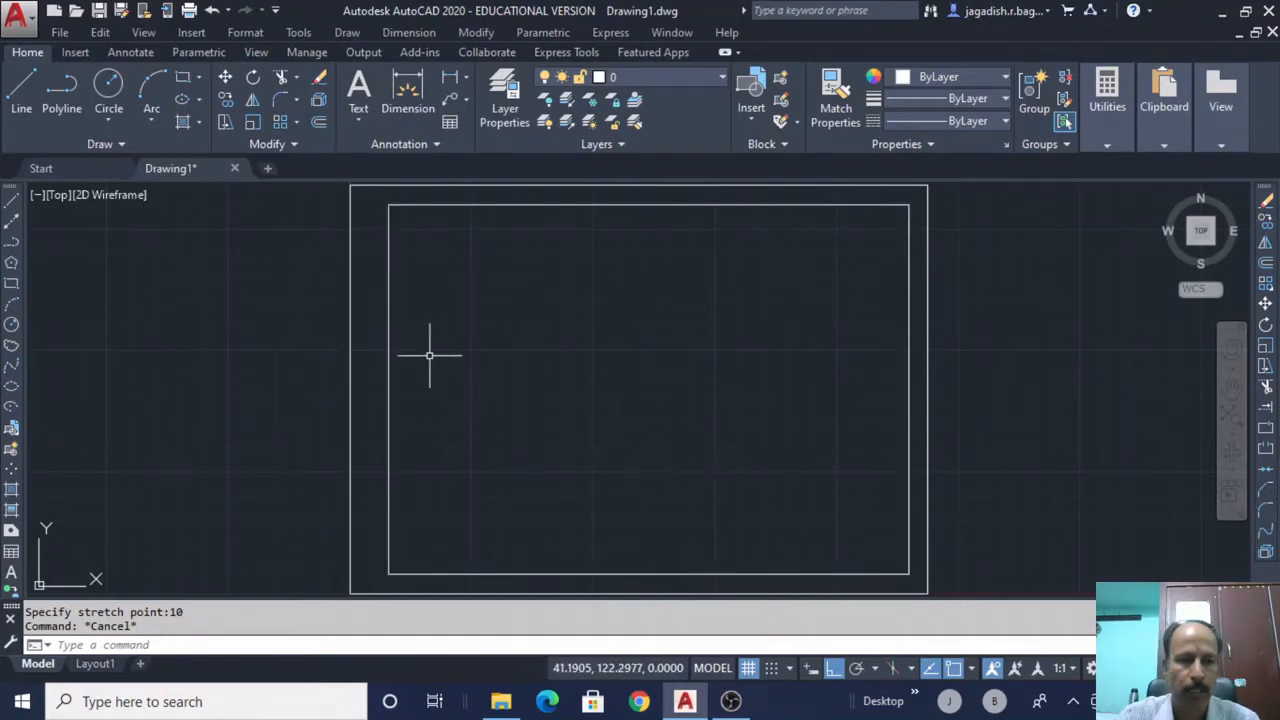
pyautogui.click(10, 202)
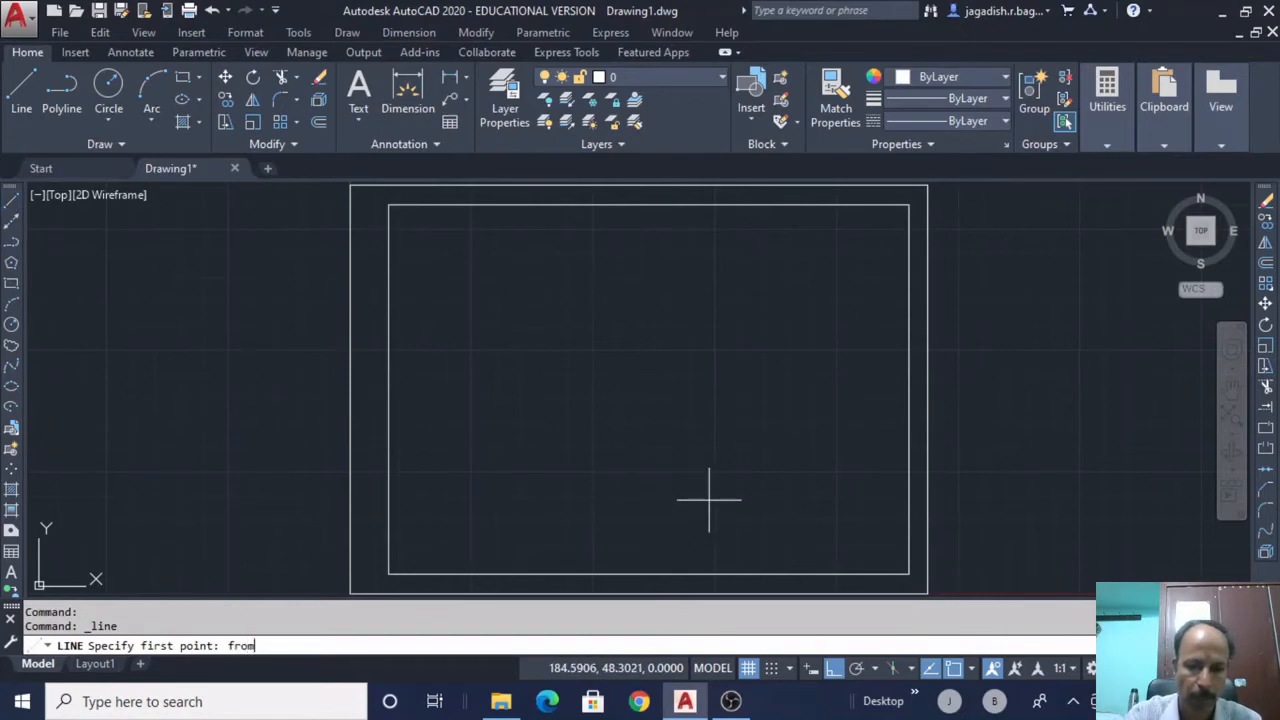
pyautogui.press('Return')
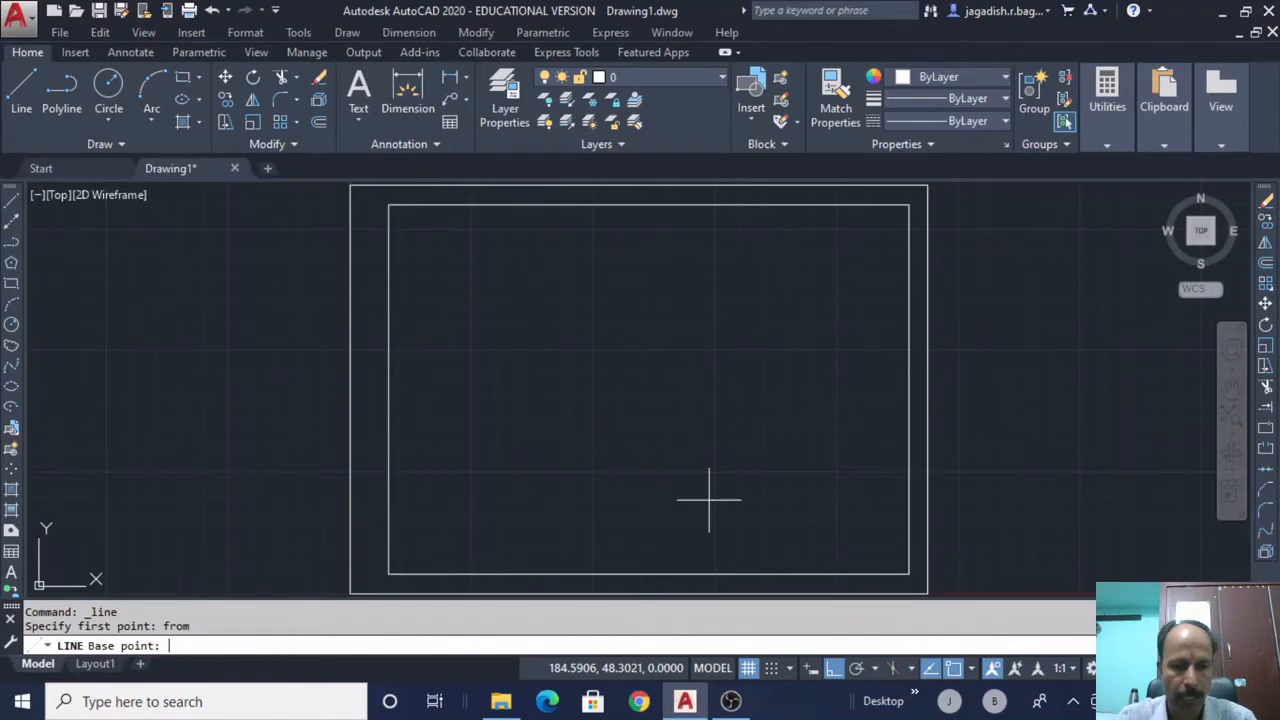
pyautogui.click(908, 575)
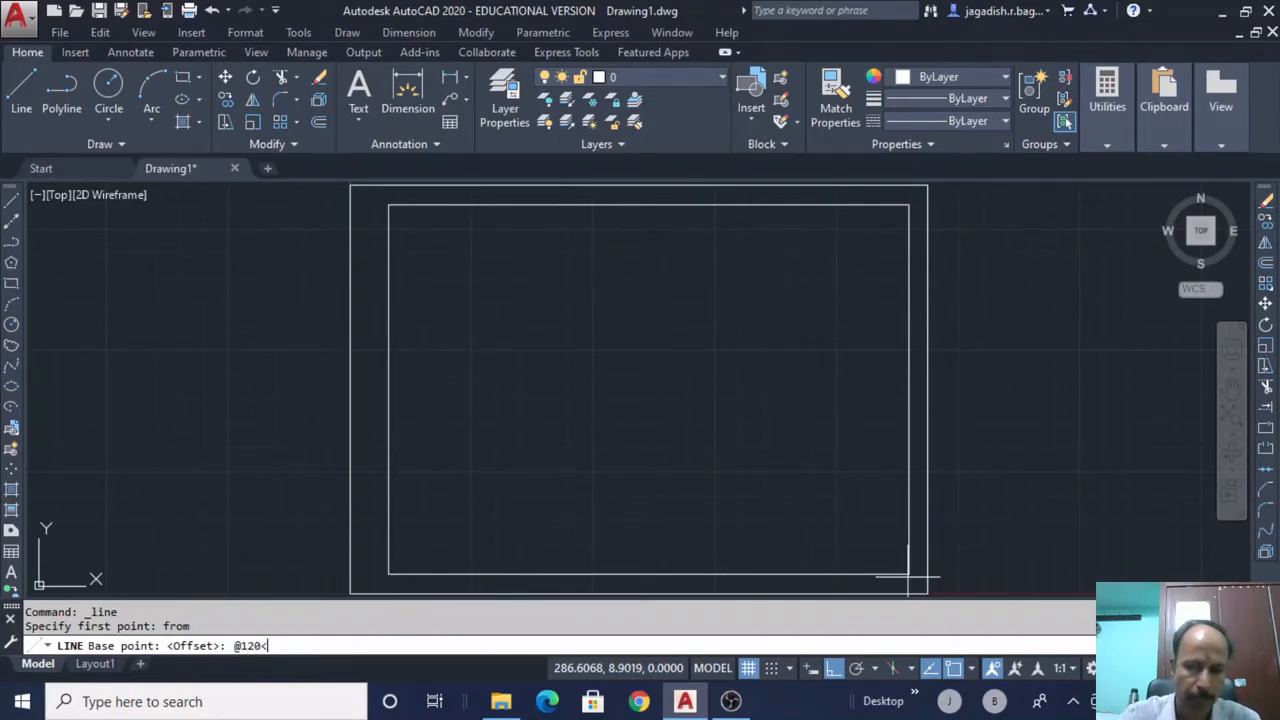
pyautogui.write('1')
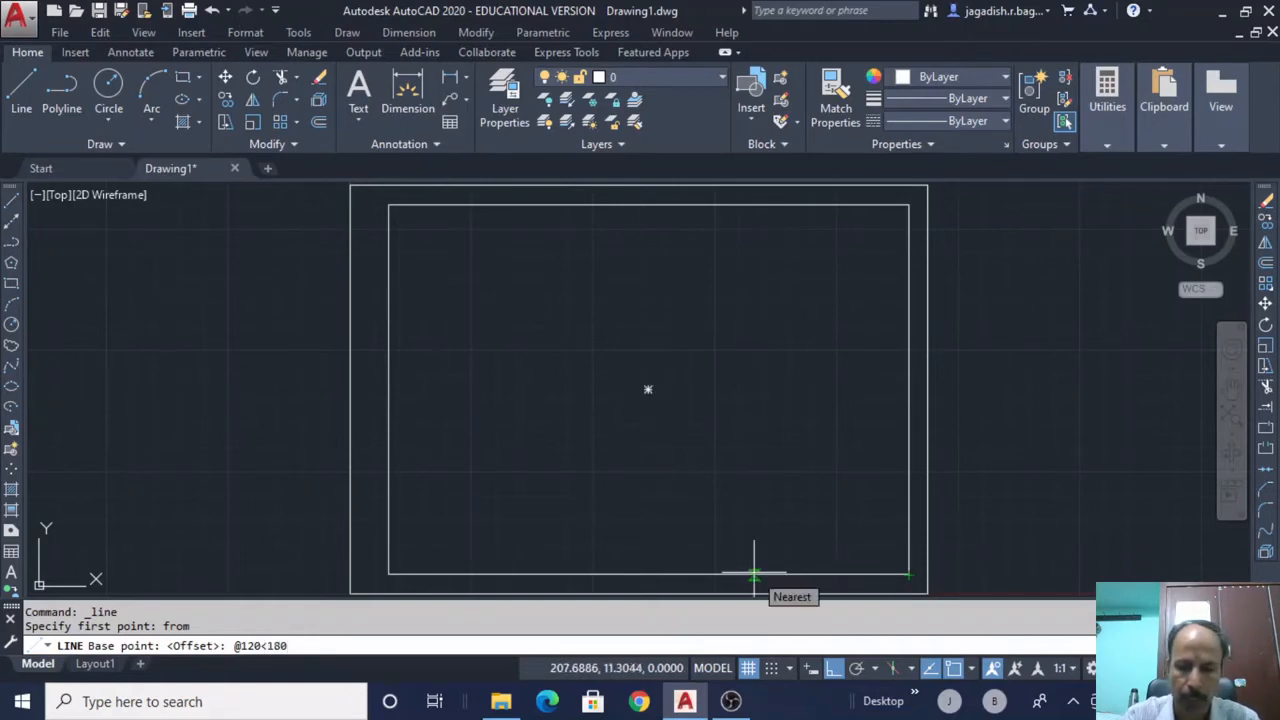
pyautogui.write('80')
pyautogui.press('Return')
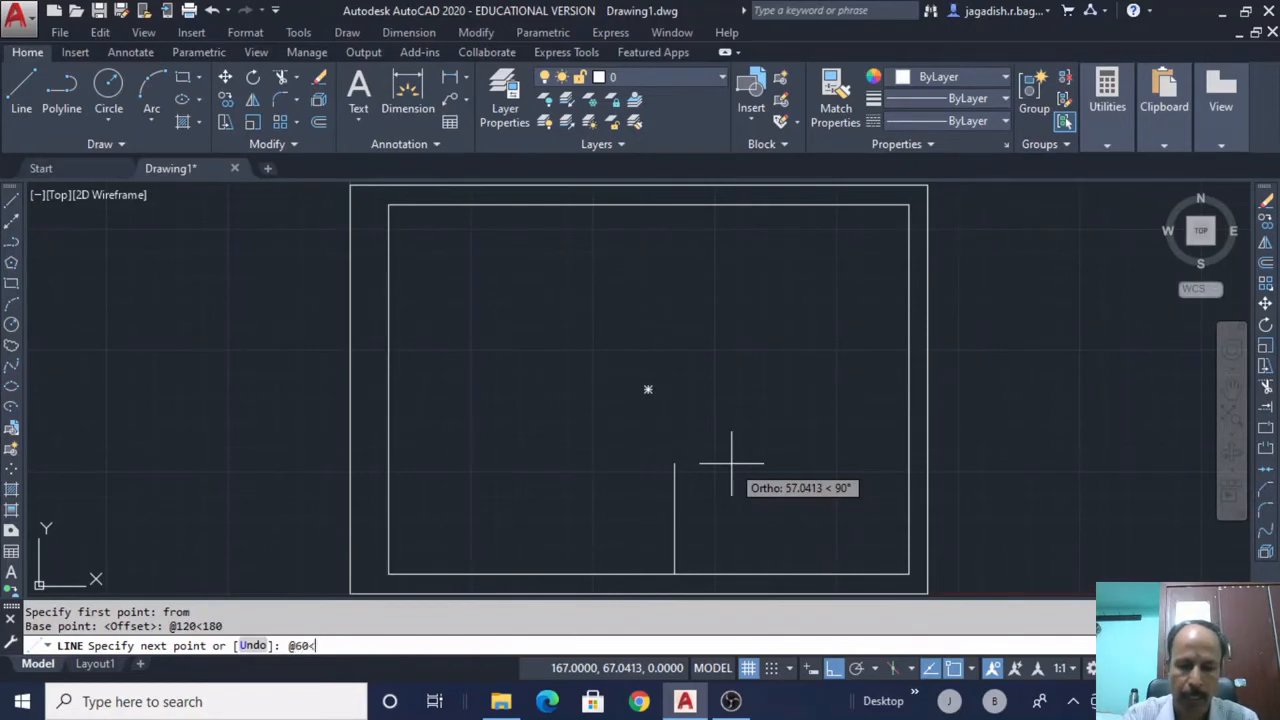
pyautogui.press('Return')
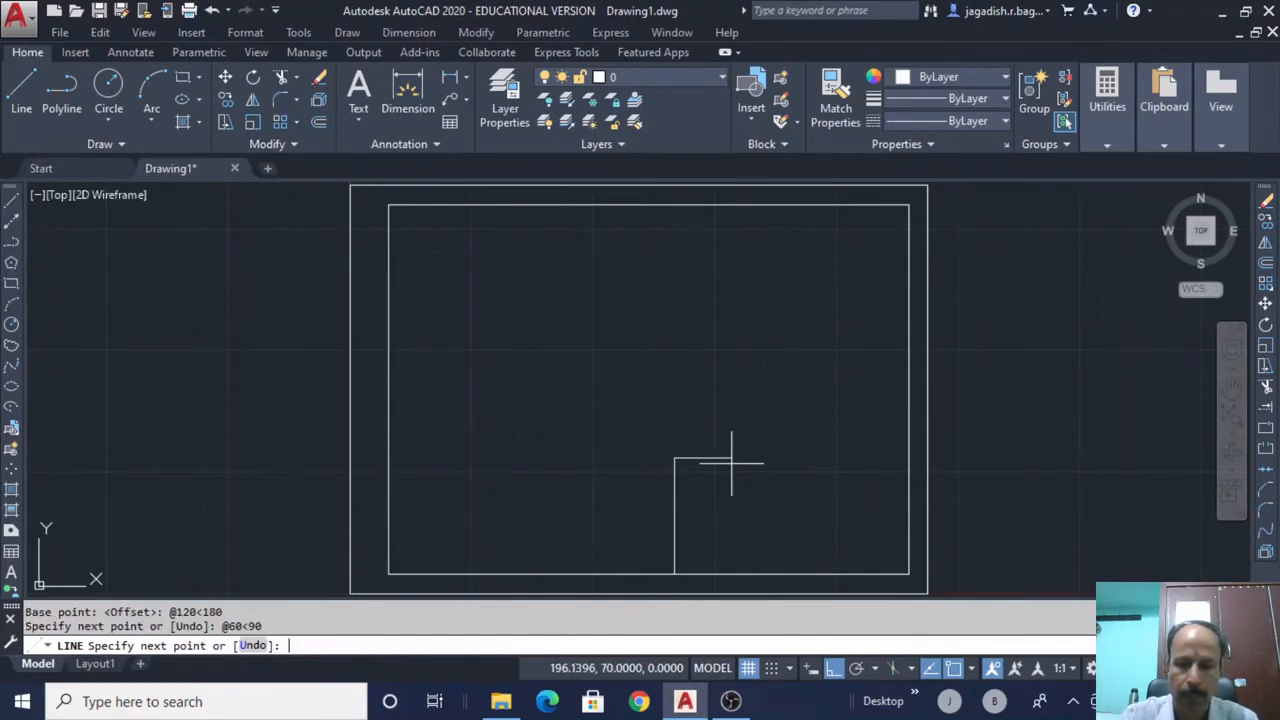
pyautogui.click(907, 458)
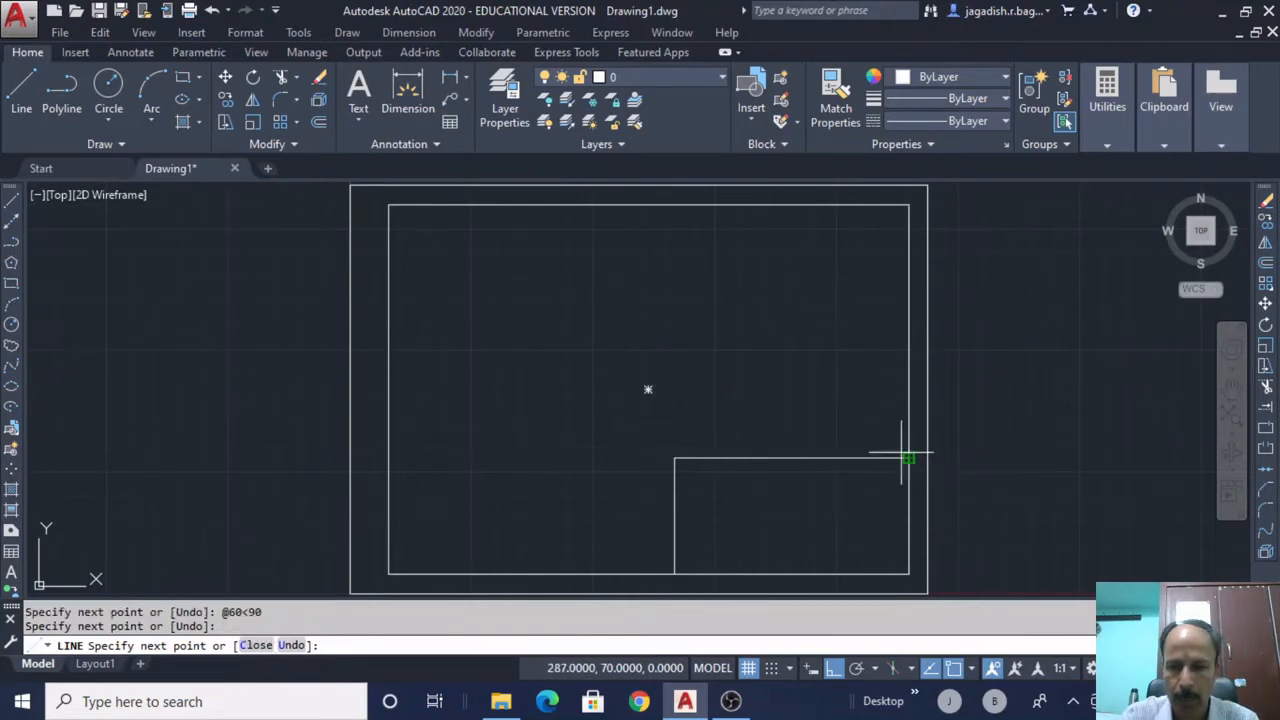
pyautogui.rightClick(876, 344)
pyautogui.click(914, 356)
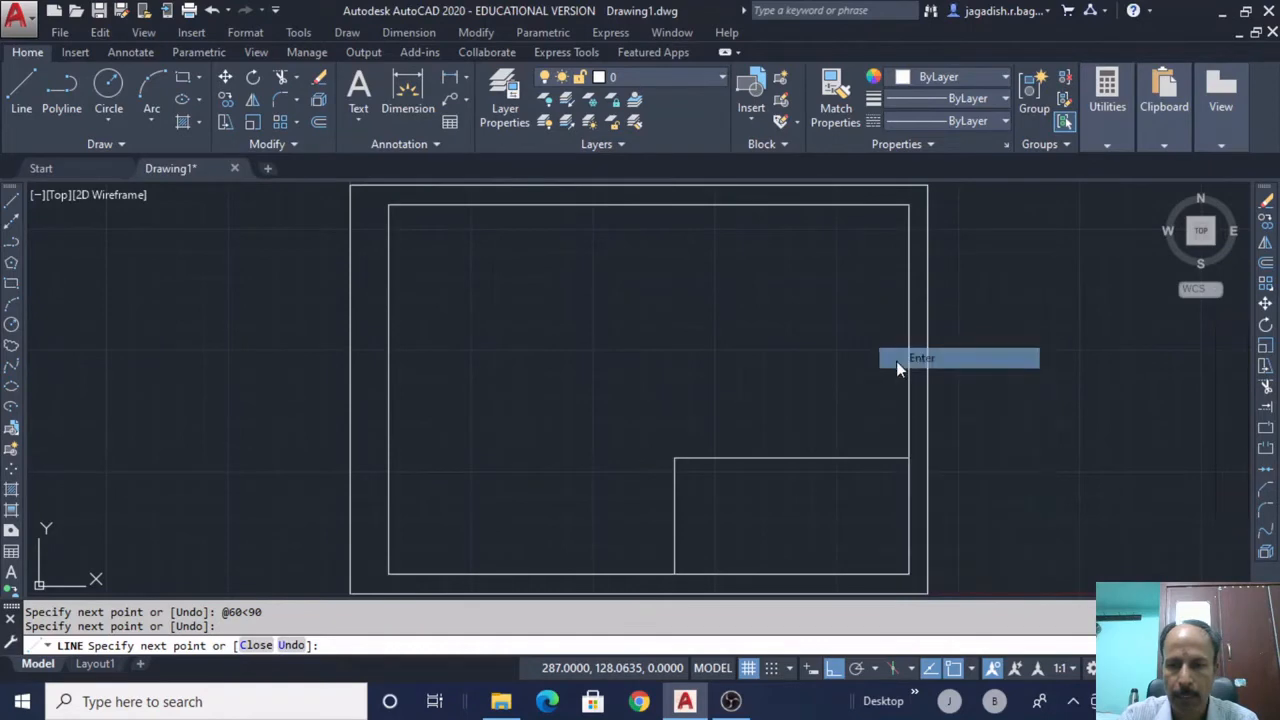
# Offset the title block's top line 20 units downward twice to divide the block into three rows
pyautogui.write('b')
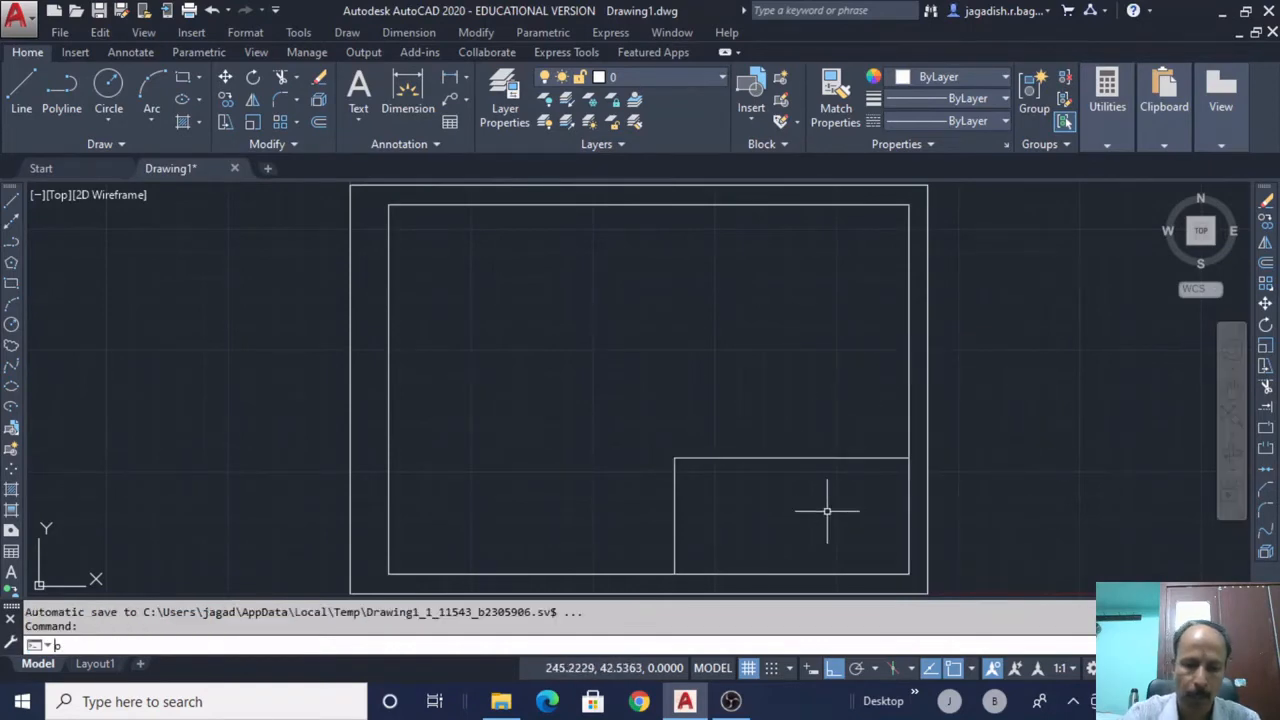
pyautogui.write('ffse')
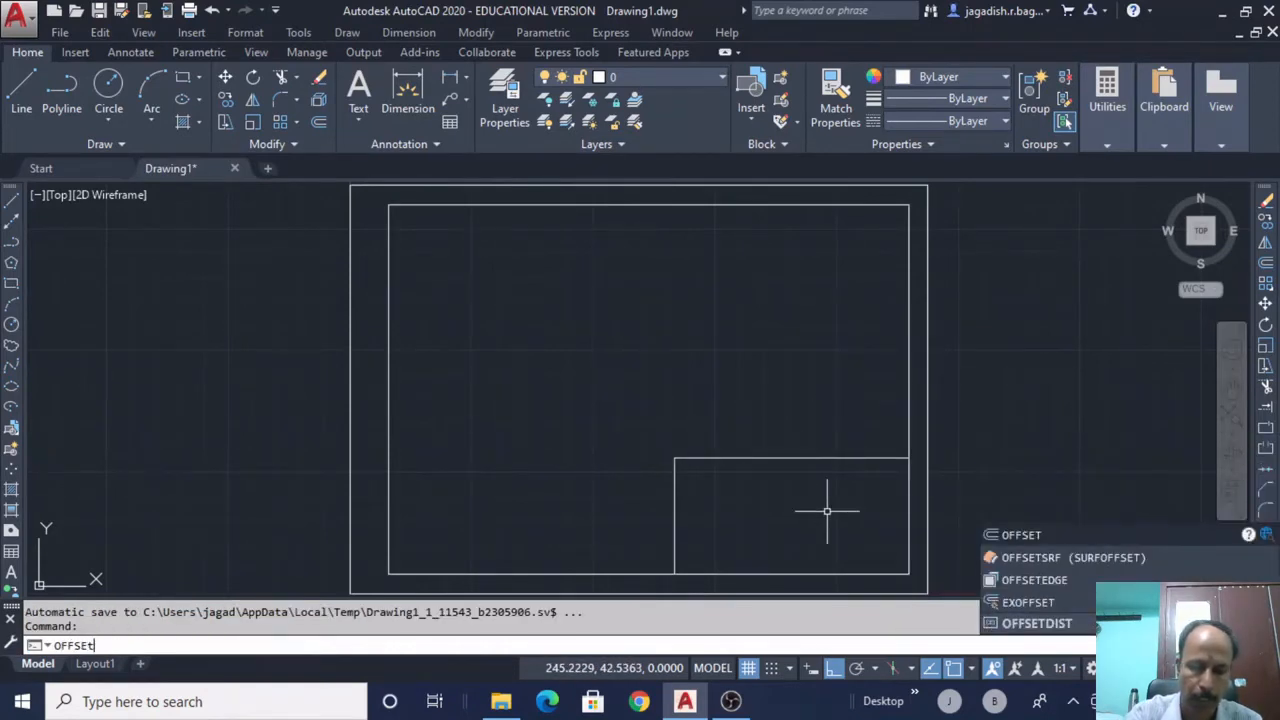
pyautogui.write('t')
pyautogui.press('Return')
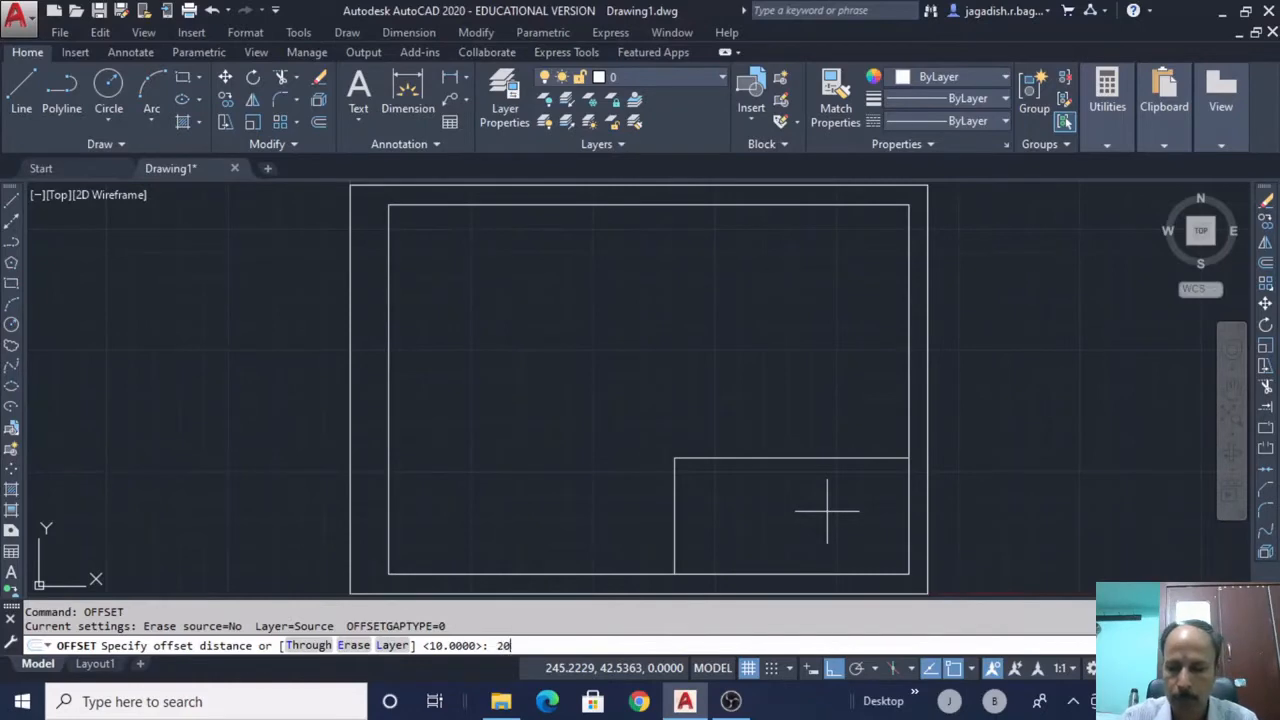
pyautogui.press('Return')
pyautogui.click(843, 458)
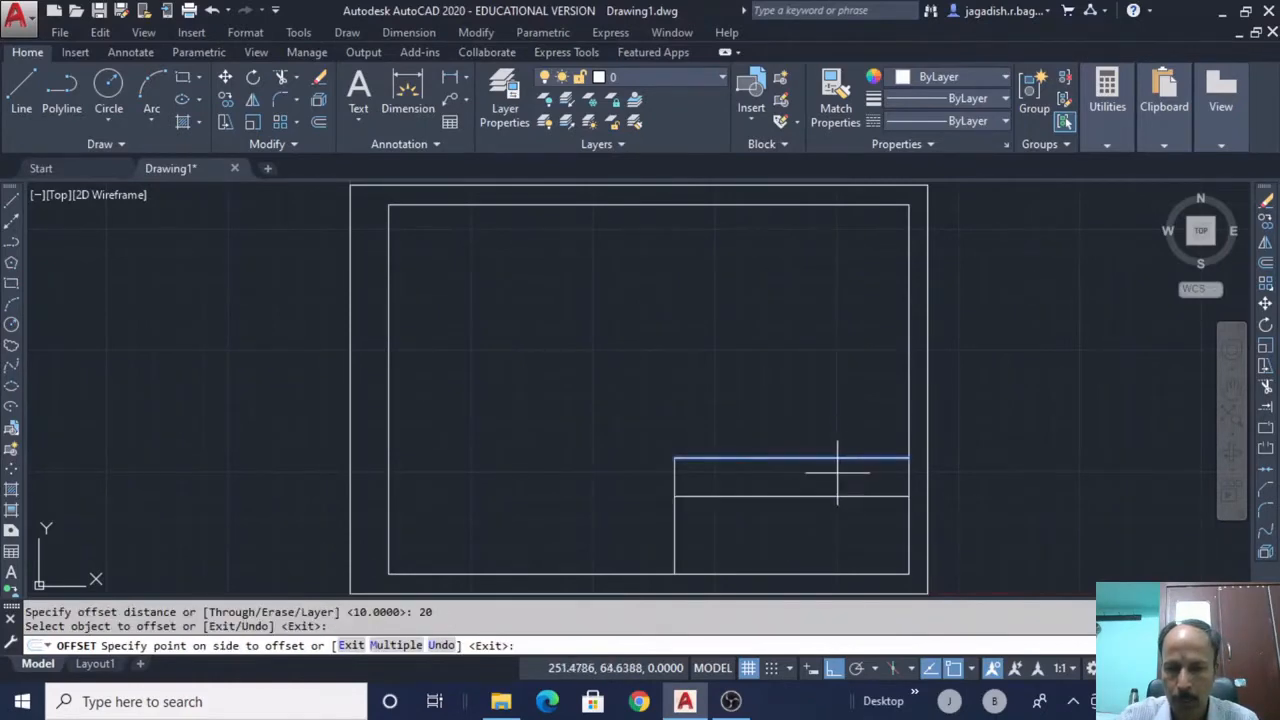
pyautogui.click(824, 502)
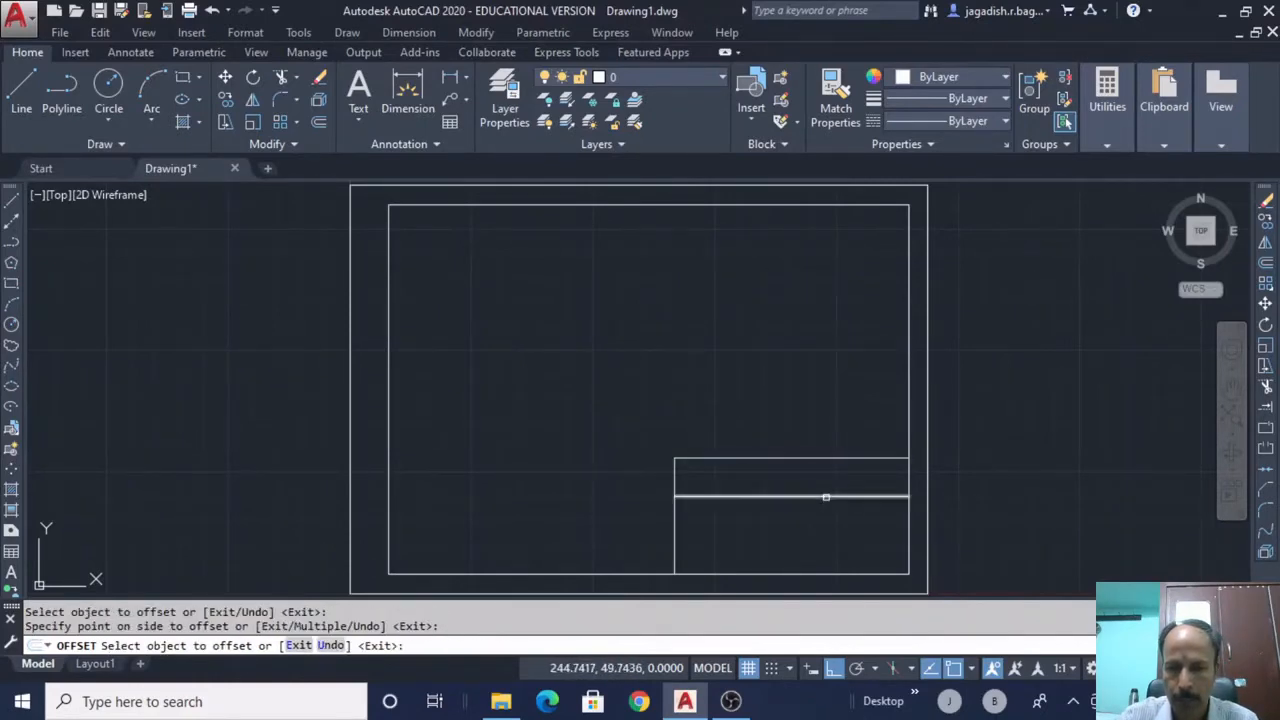
pyautogui.click(826, 497)
pyautogui.click(825, 521)
pyautogui.rightClick(824, 312)
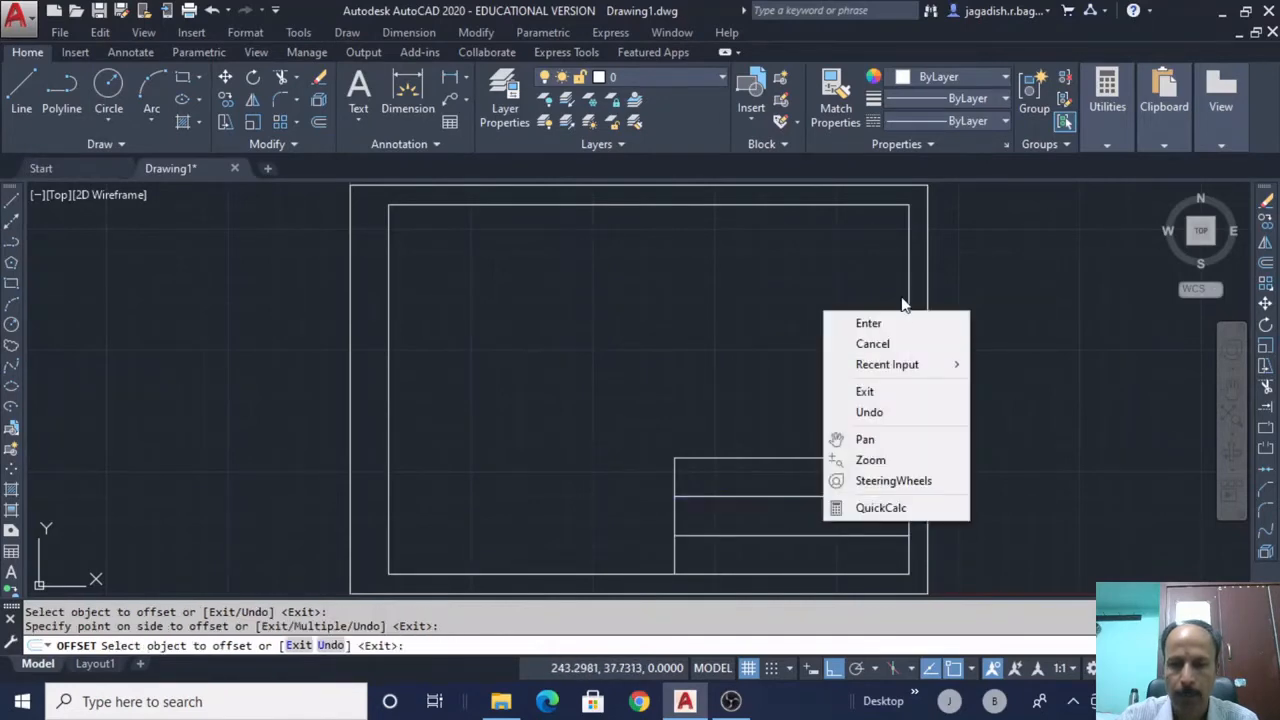
pyautogui.click(886, 325)
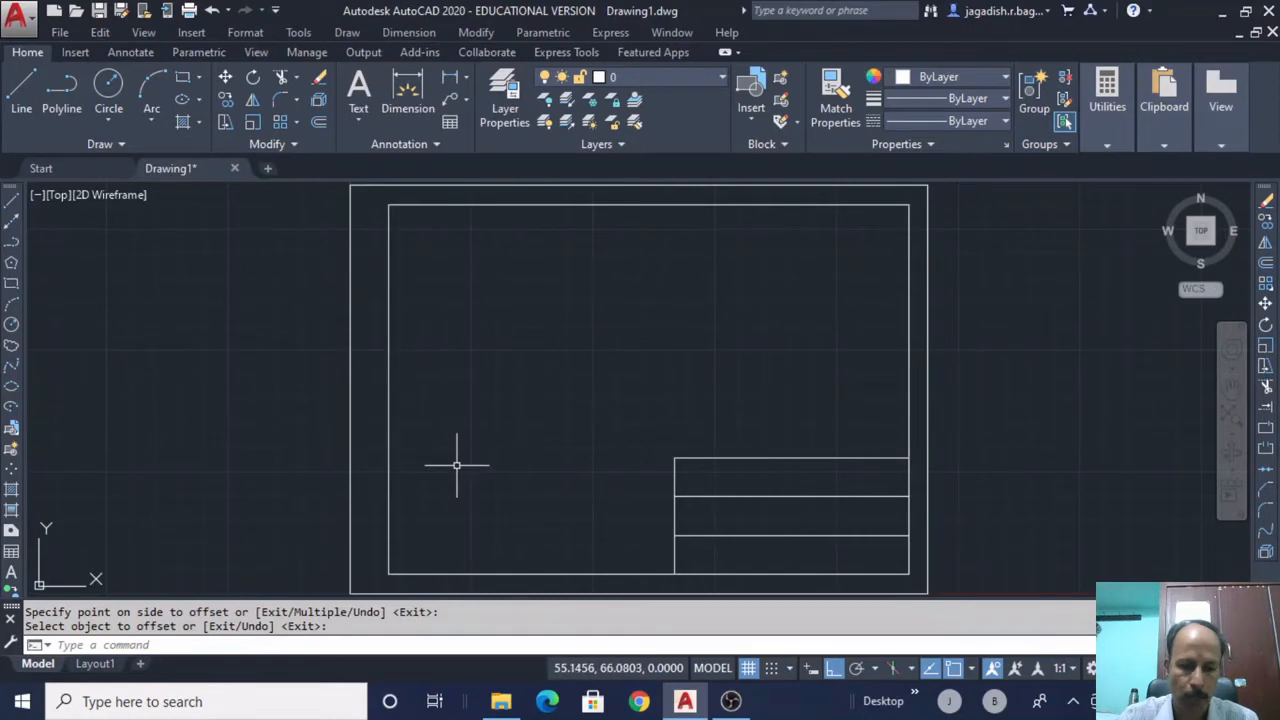
# Offset the title block's left edge 50 units to the right to form a vertical divider
pyautogui.write('offset')
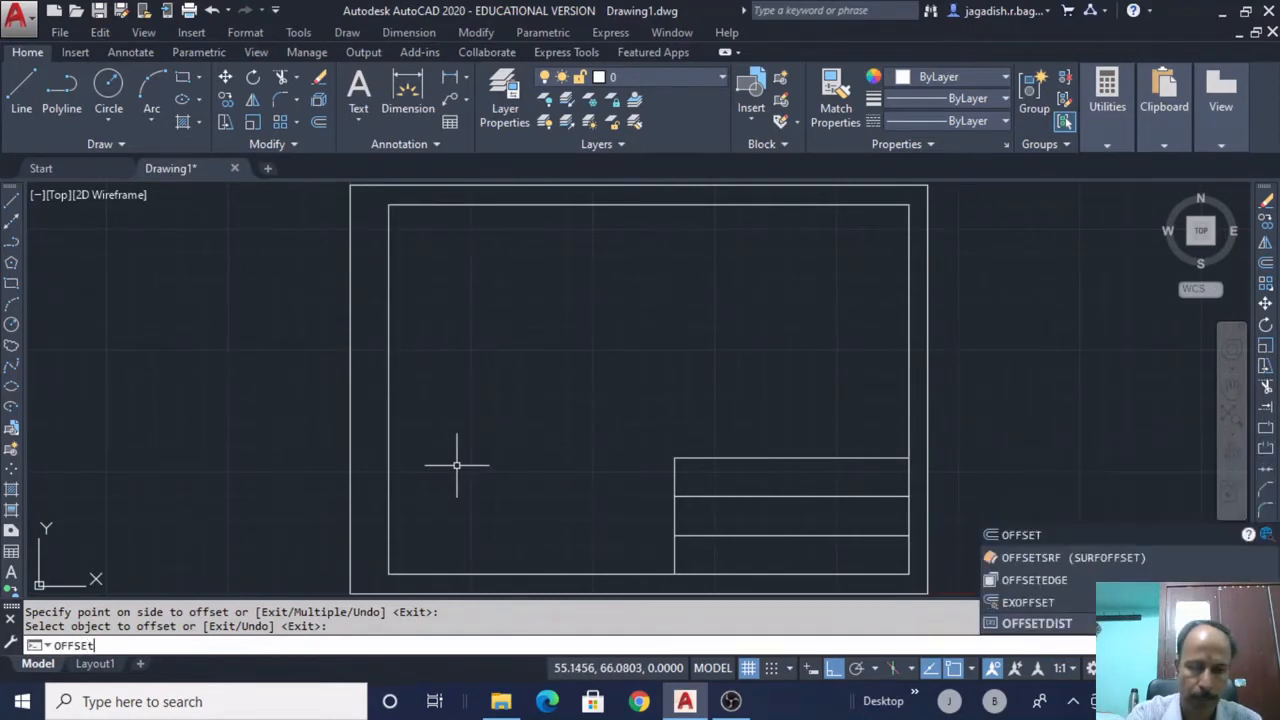
pyautogui.press('Return')
pyautogui.write('50')
pyautogui.press('Return')
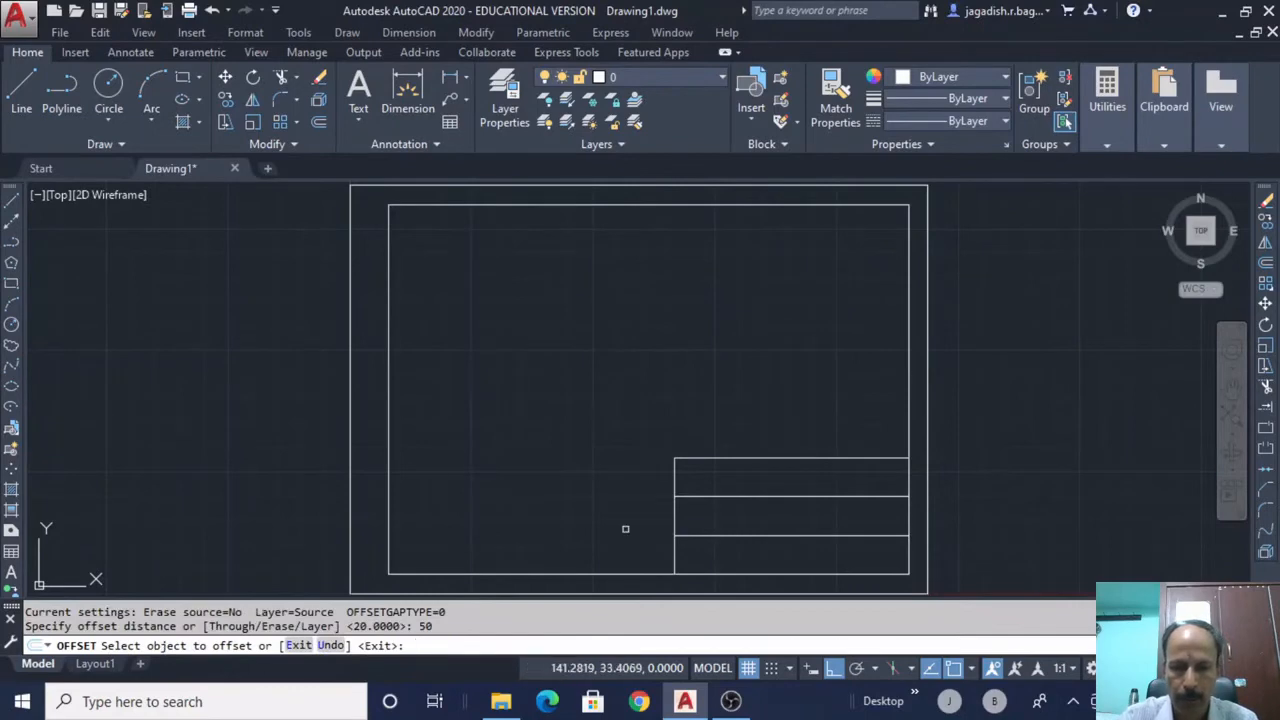
pyautogui.click(673, 510)
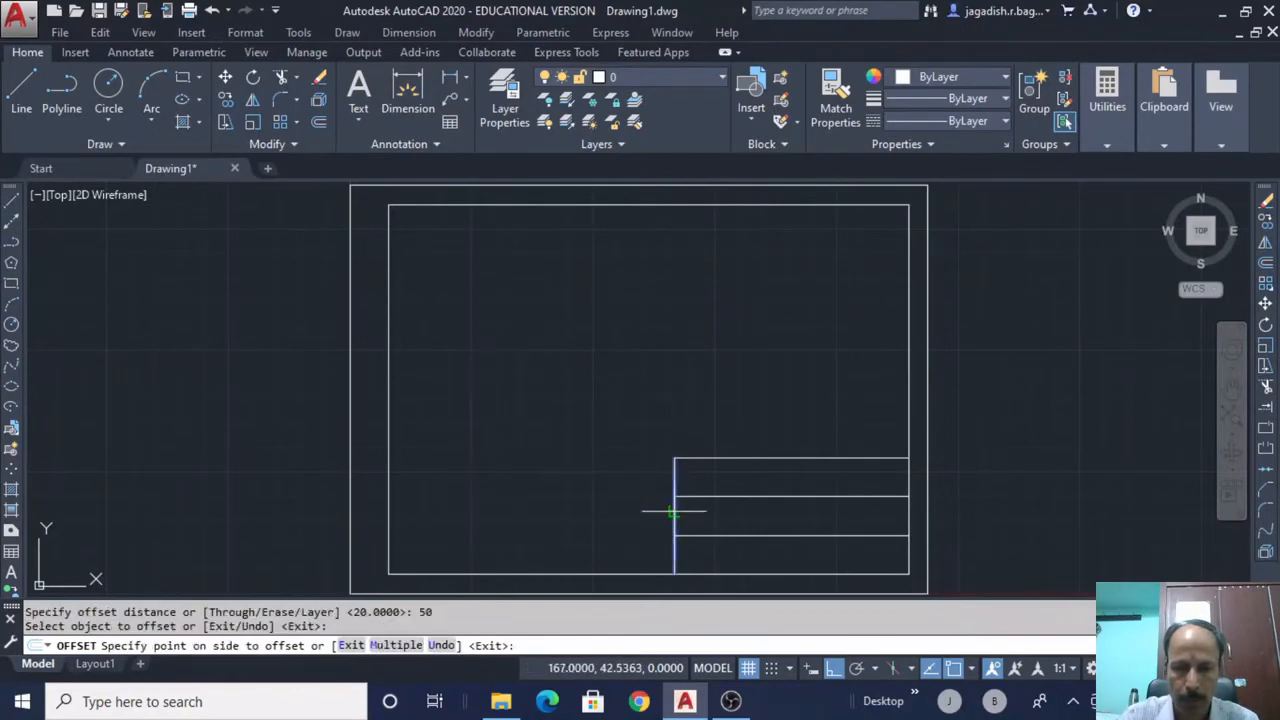
pyautogui.click(729, 514)
pyautogui.rightClick(669, 343)
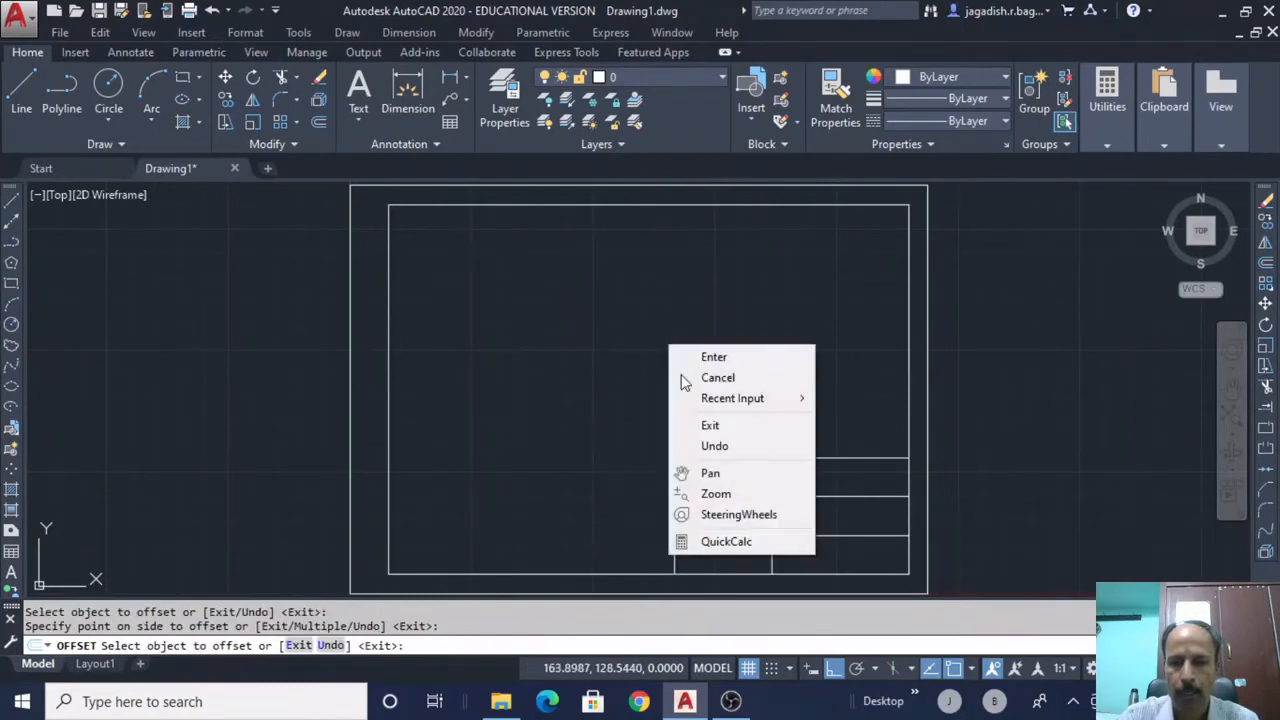
pyautogui.click(757, 354)
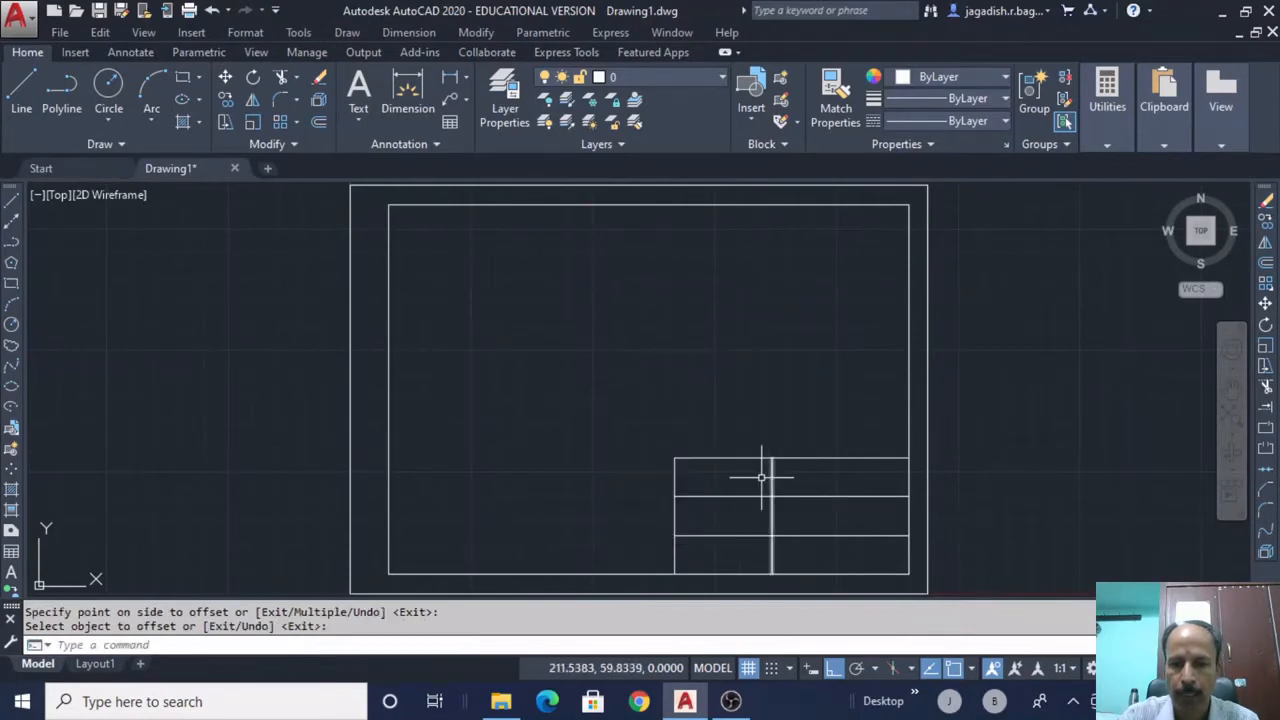
# Trim the vertical divider out of the title block's top row, using the upper row line as cutting edge
pyautogui.write('trom')
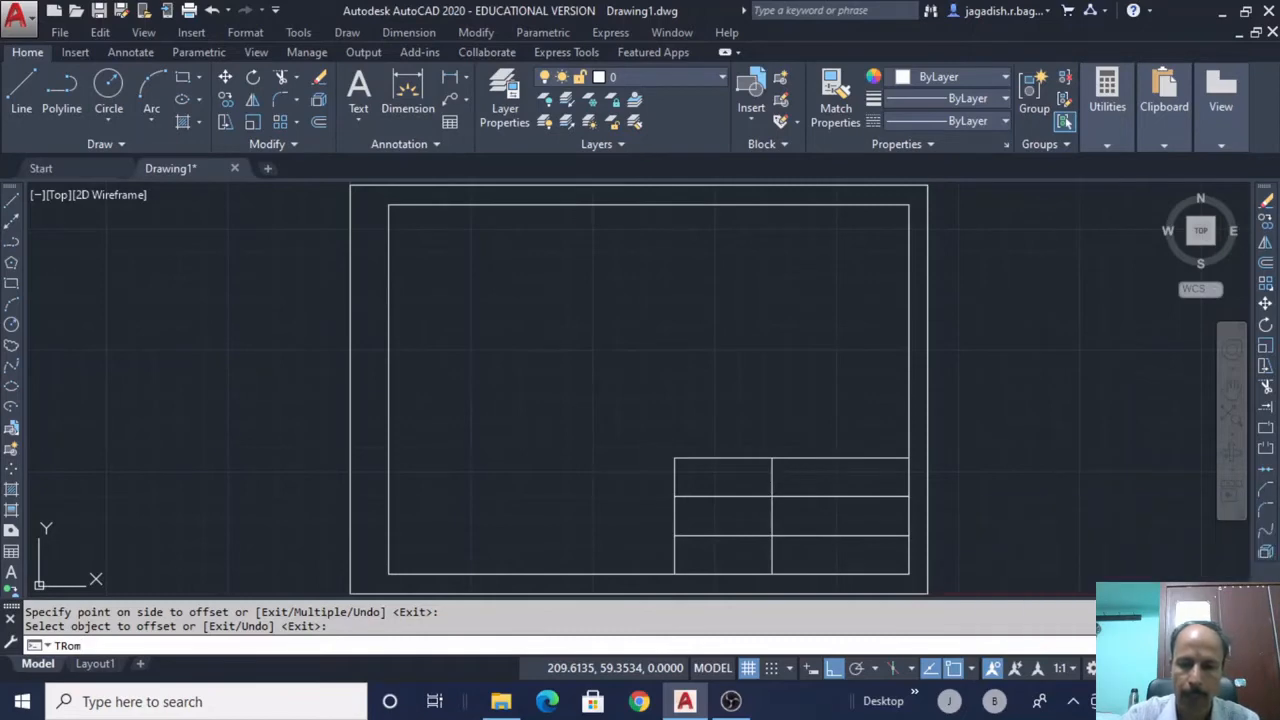
pyautogui.press('Return')
pyautogui.write('trim')
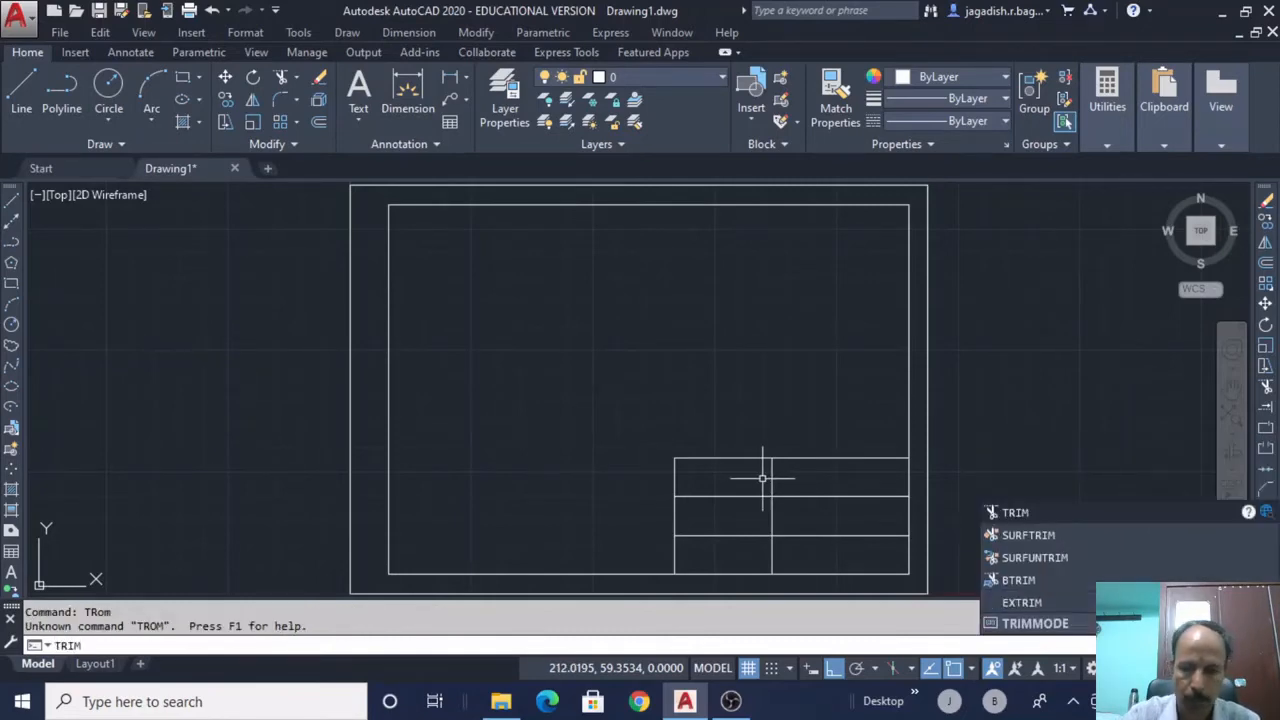
pyautogui.press('Return')
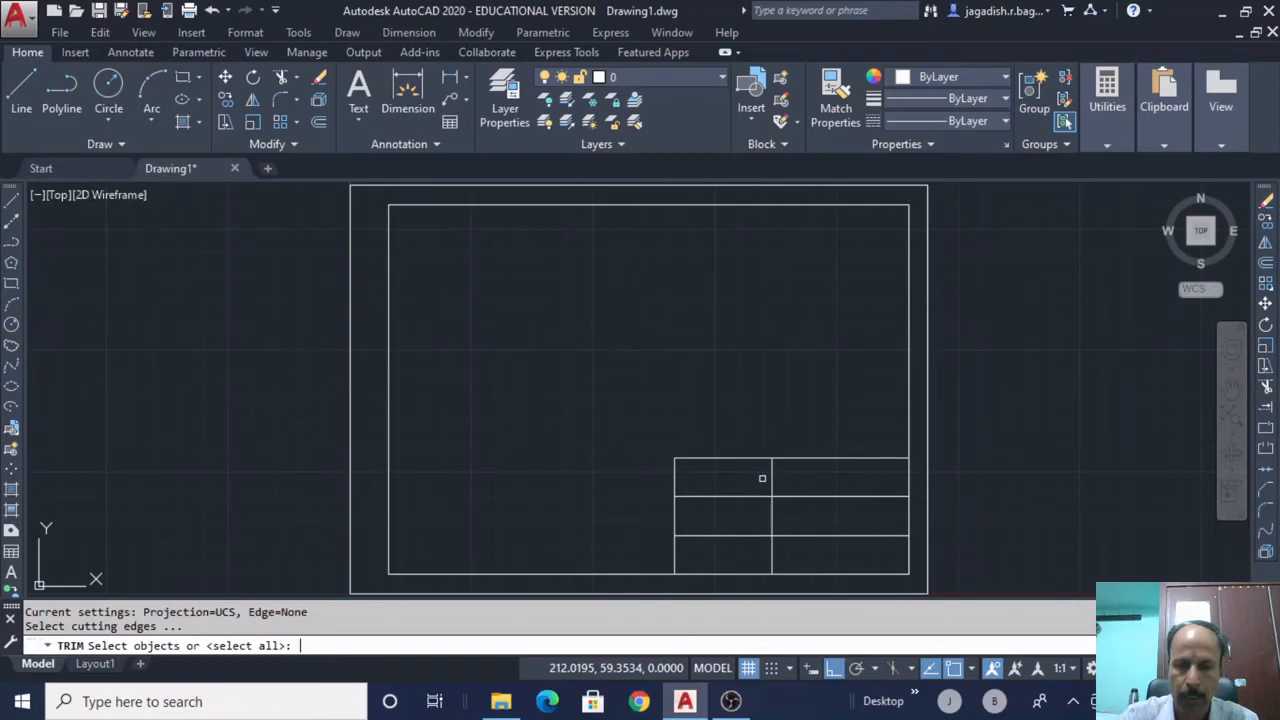
pyautogui.click(817, 496)
pyautogui.press('Return')
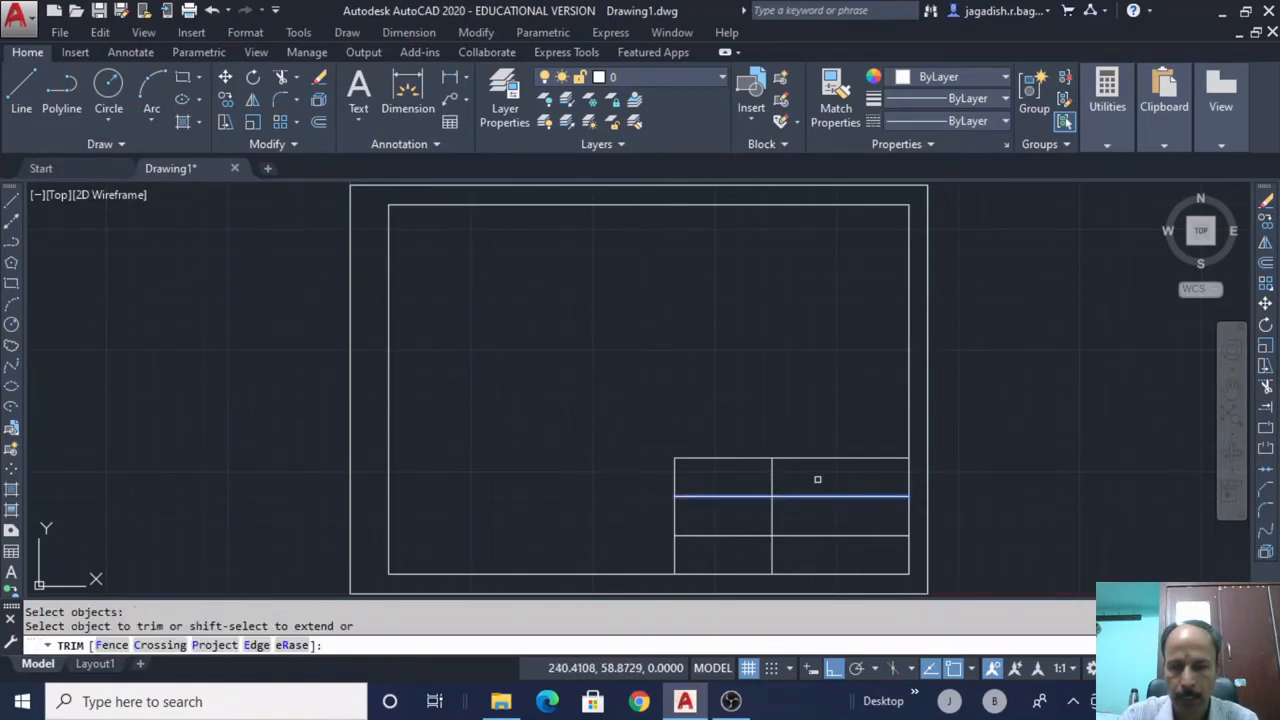
pyautogui.click(771, 479)
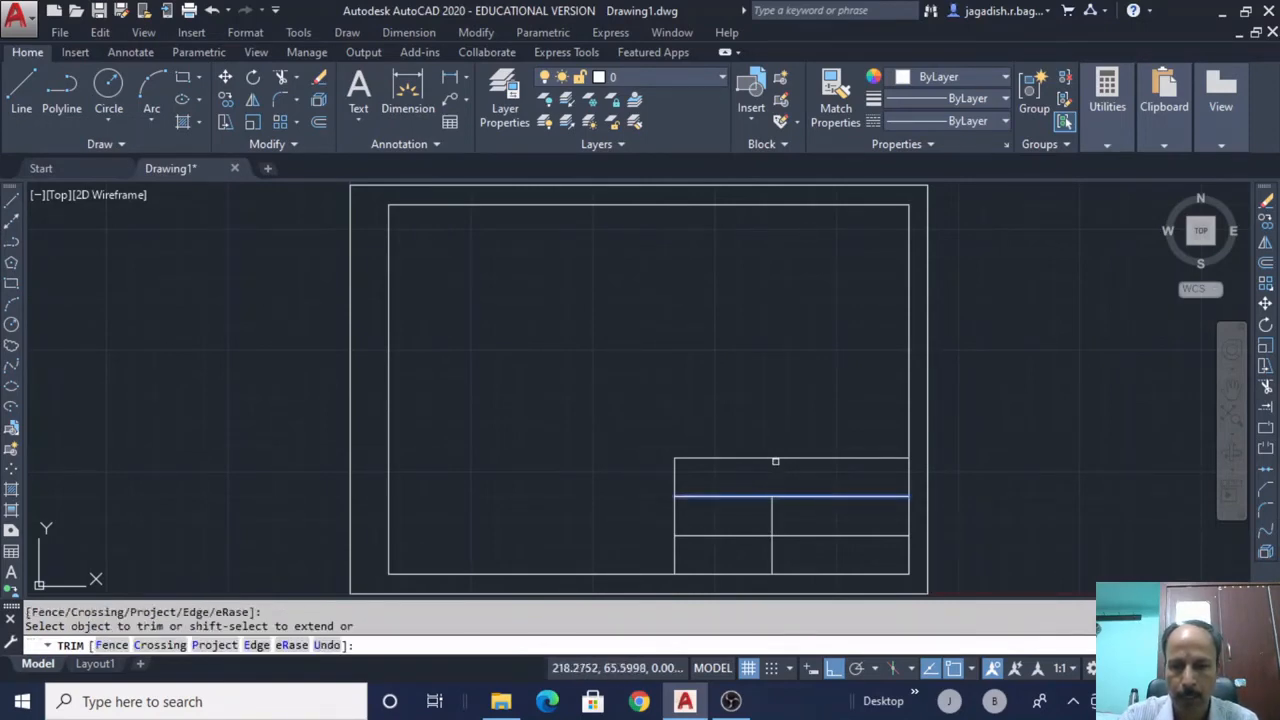
pyautogui.rightClick(774, 405)
pyautogui.click(805, 420)
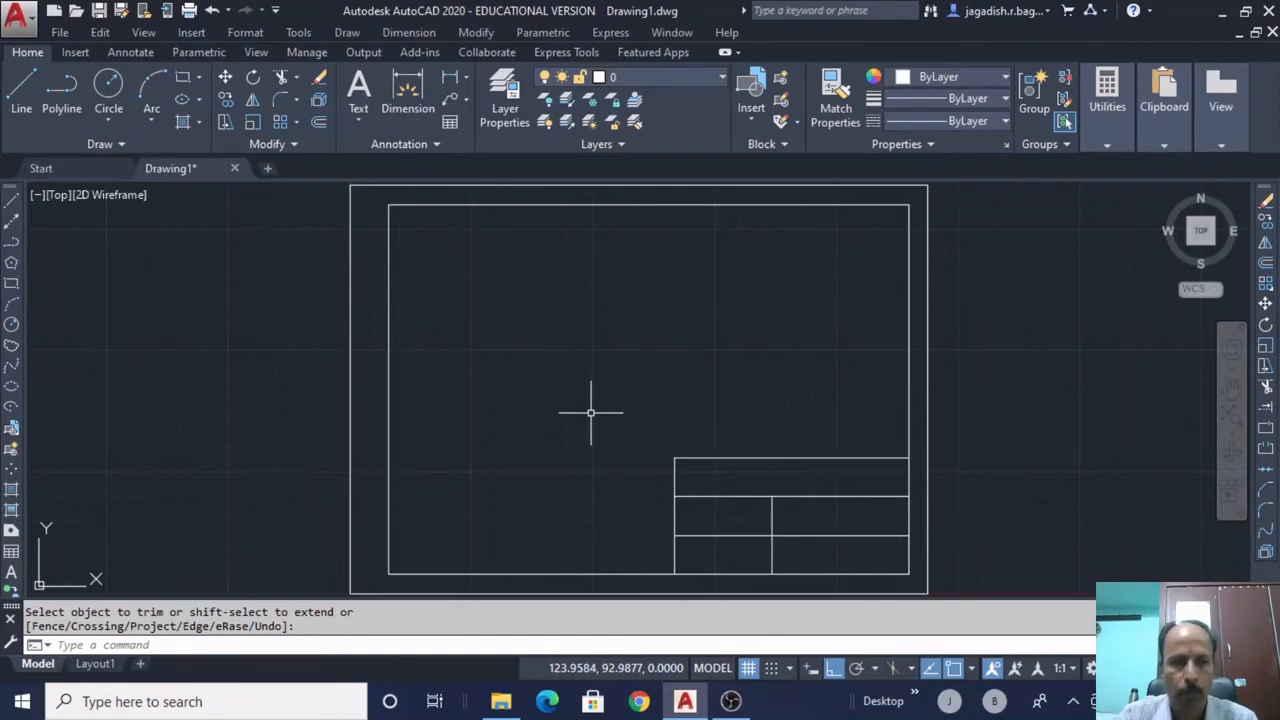
# Add the single-line text "GPT Bagepalli-Automobile Dept" starting left of the title block, about 10.6 units high with rotation 0
pyautogui.click(356, 119)
pyautogui.click(340, 188)
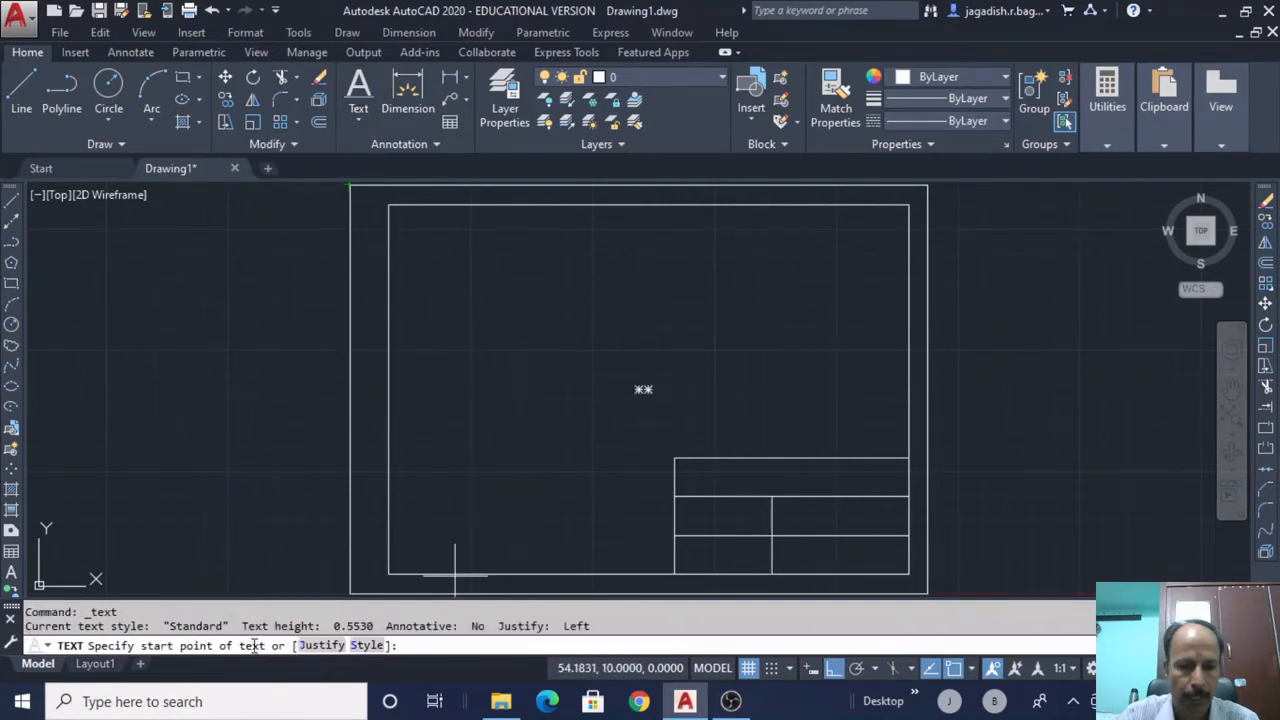
pyautogui.click(449, 459)
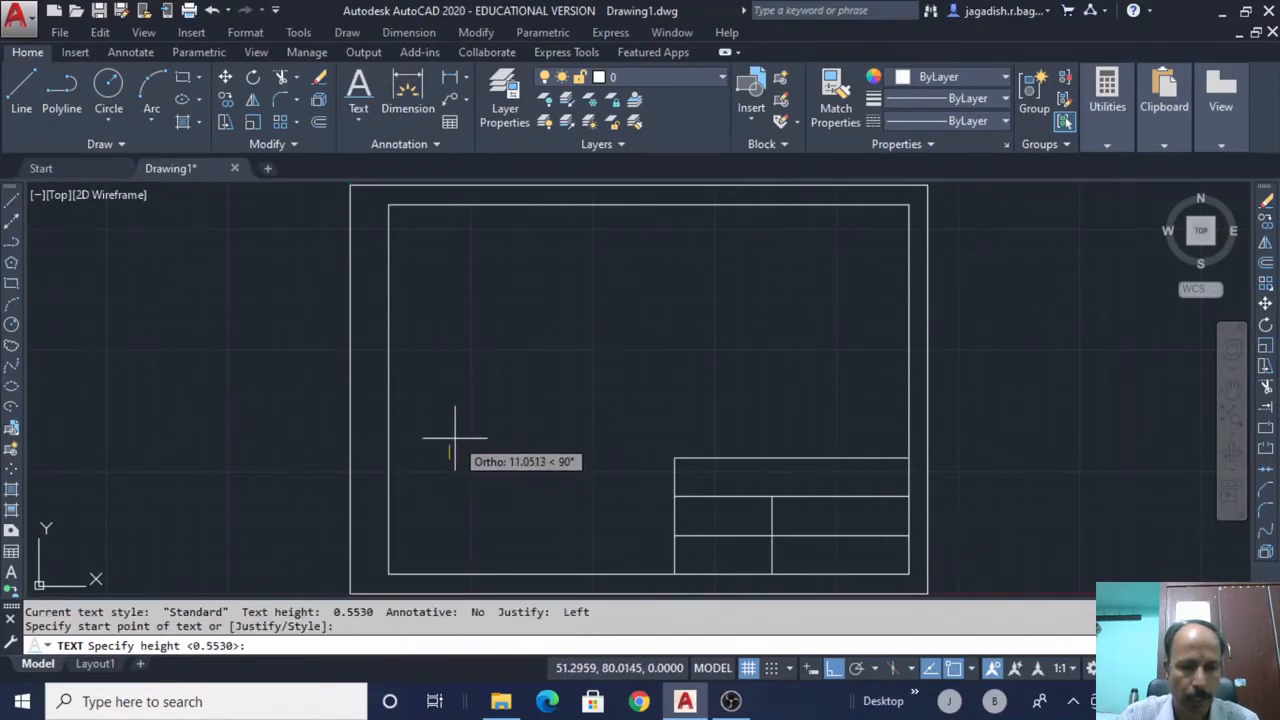
pyautogui.click(455, 437)
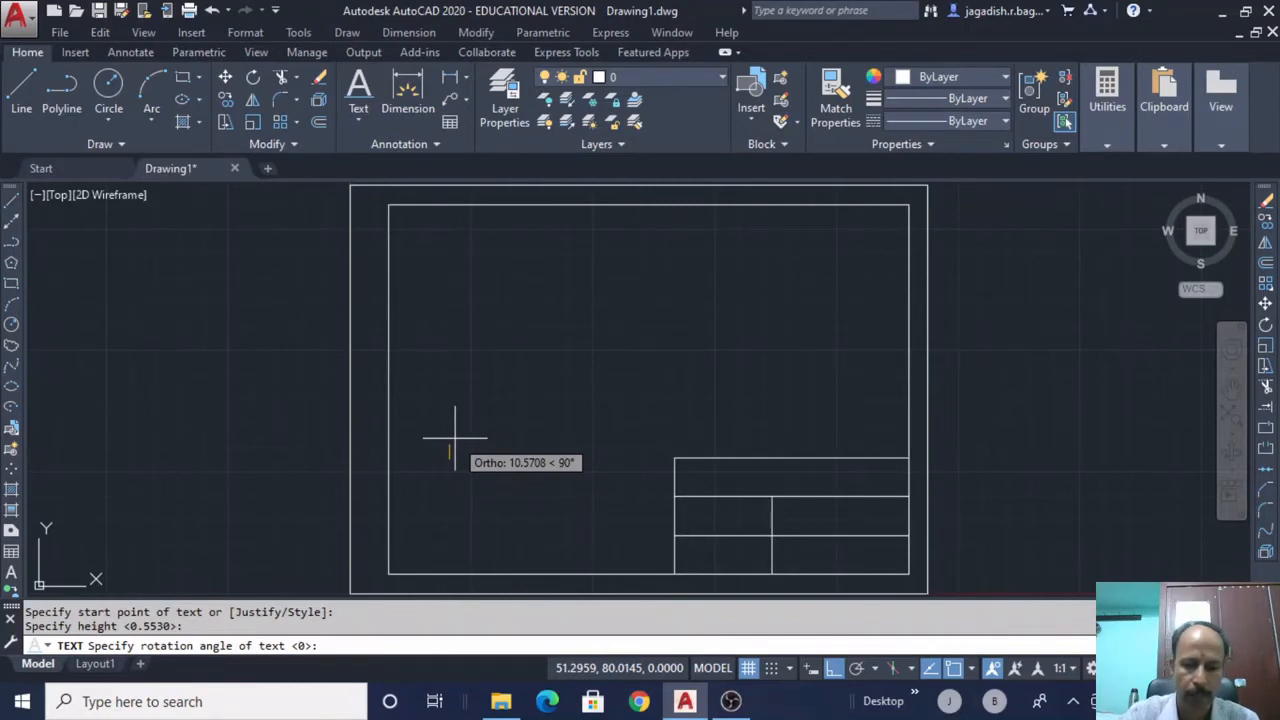
pyautogui.press('Return')
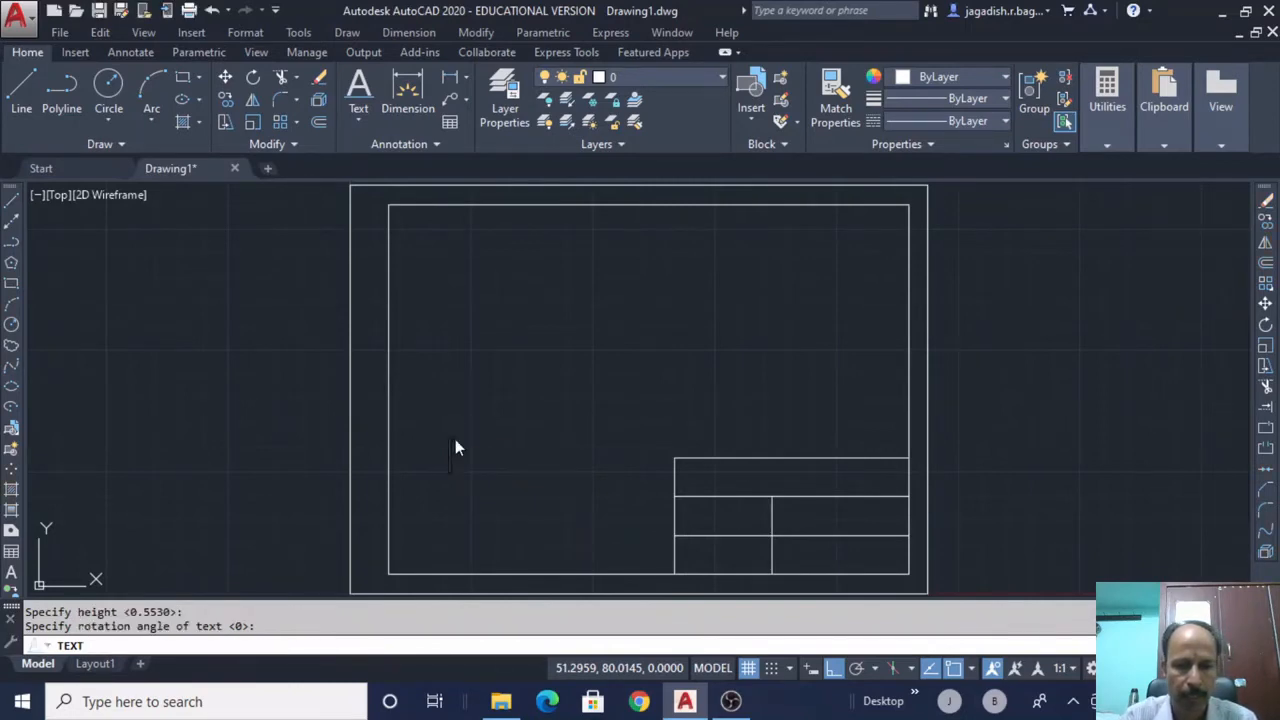
pyautogui.write('GPT ')
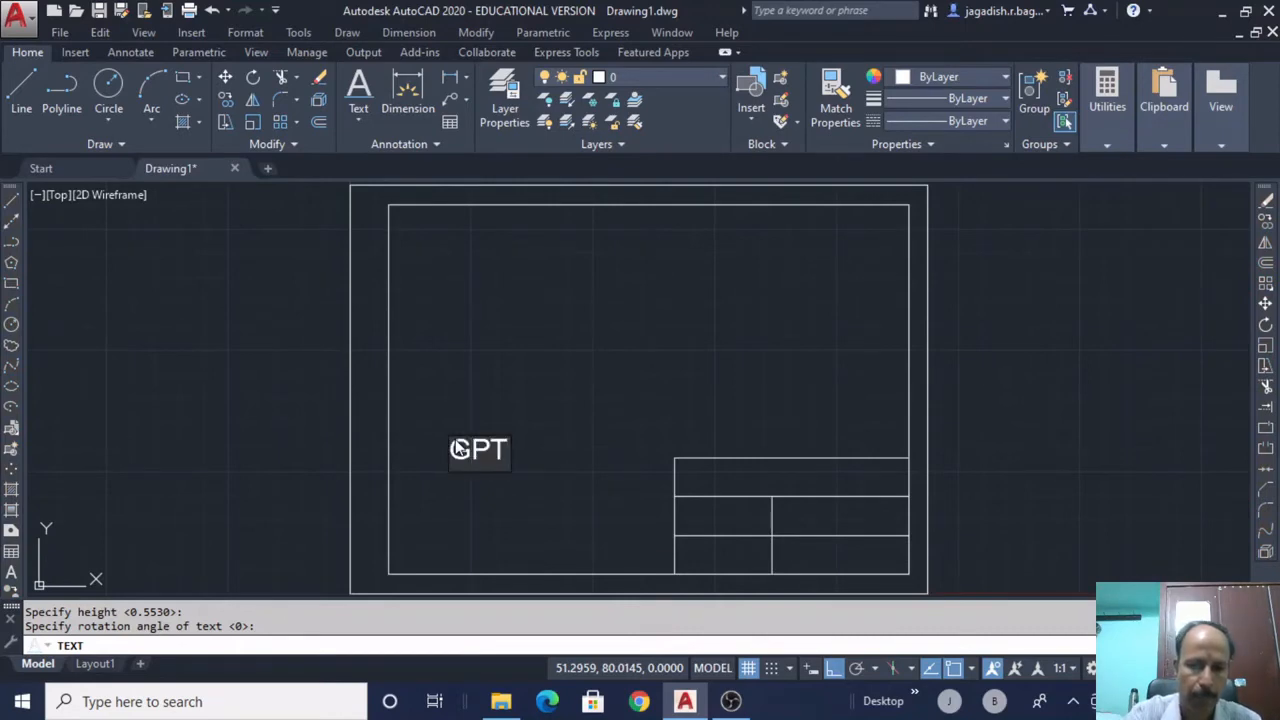
pyautogui.write('B')
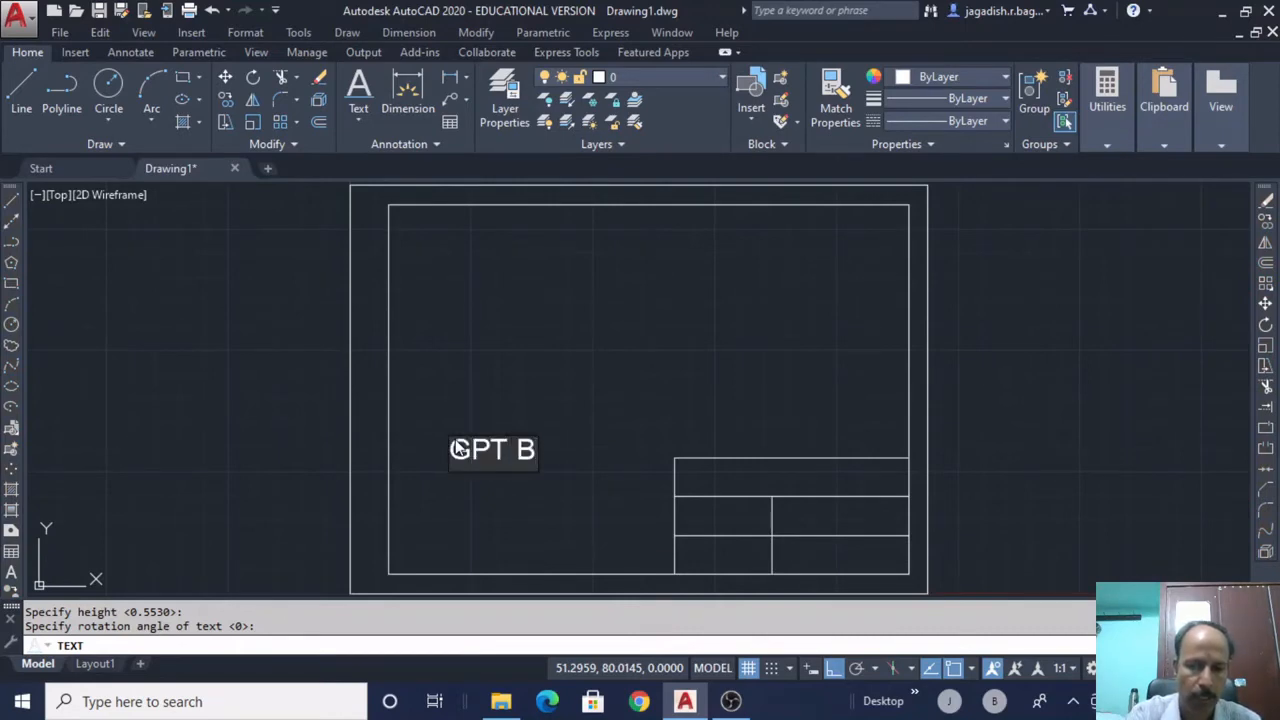
pyautogui.write('age')
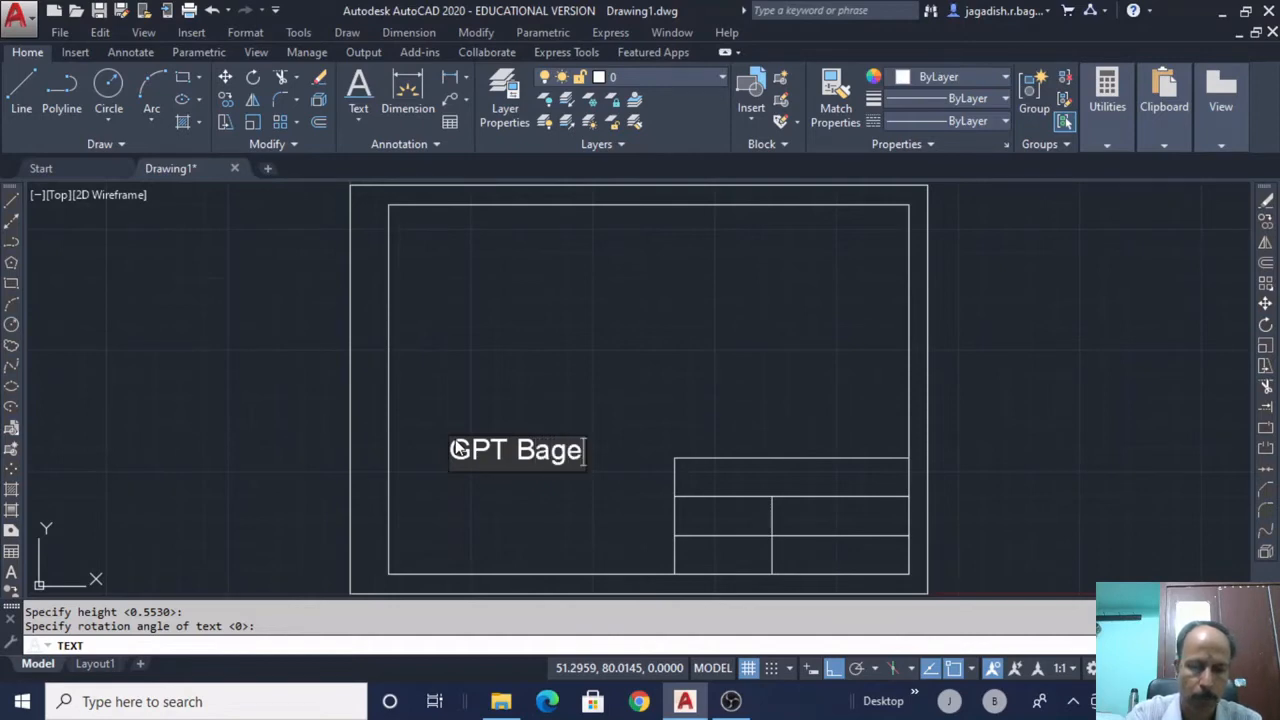
pyautogui.write('palli')
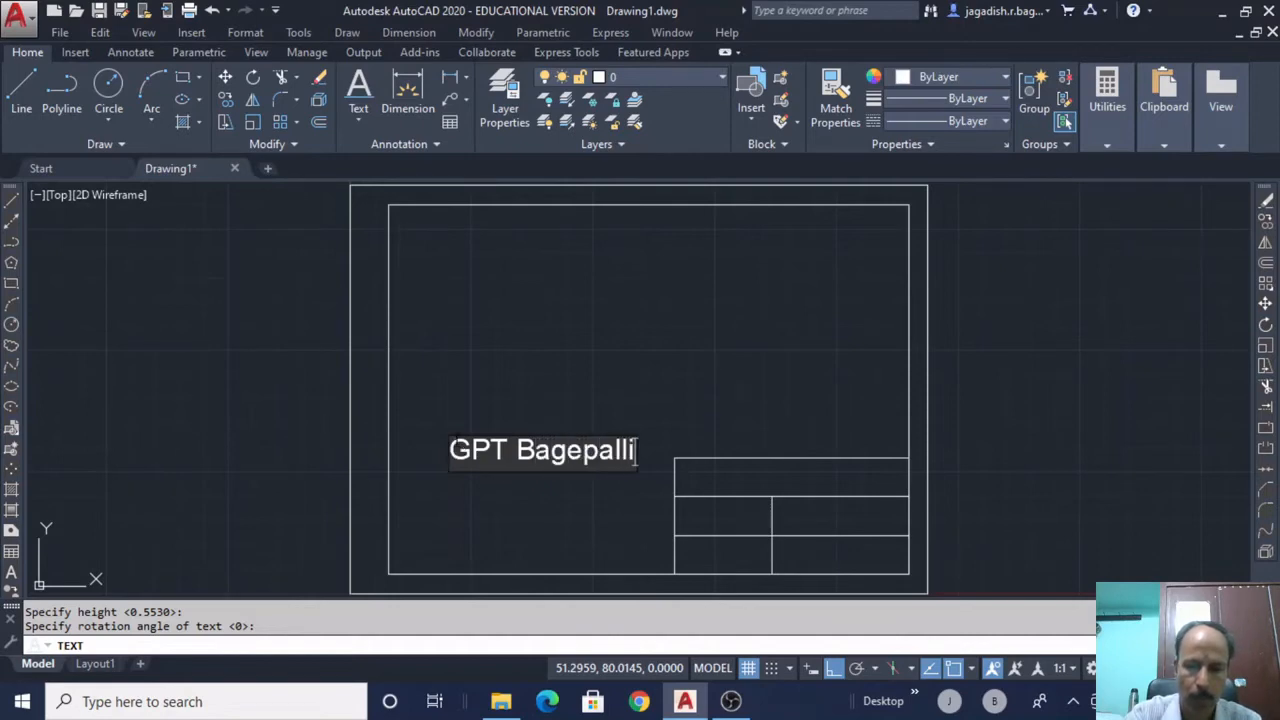
pyautogui.write('-A')
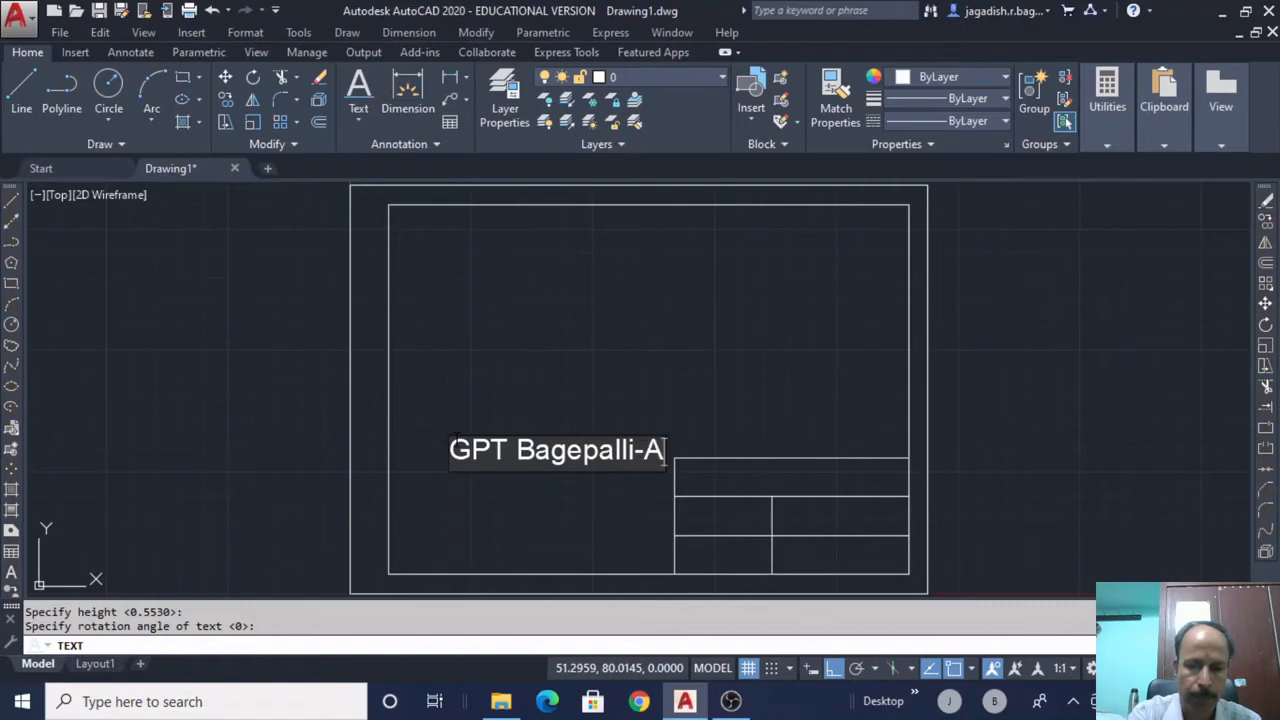
pyautogui.write('ut')
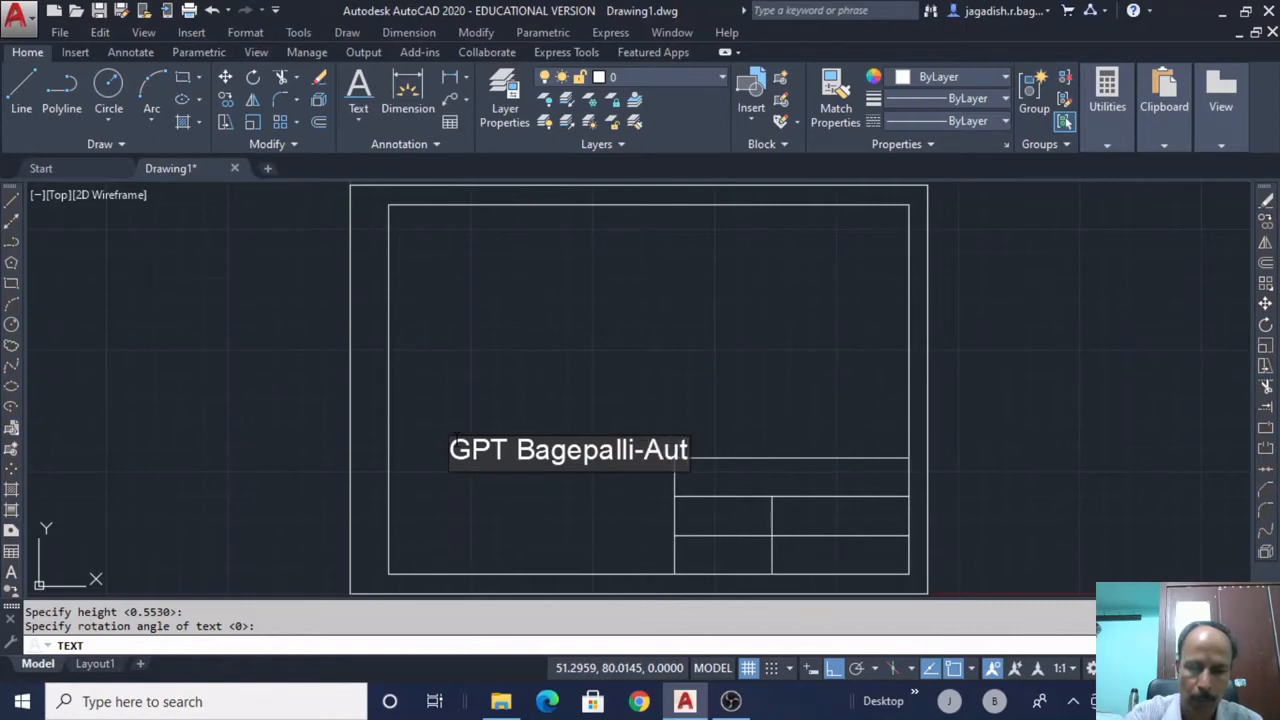
pyautogui.write('omobile DE')
pyautogui.press('BackSpace')
pyautogui.write('ept')
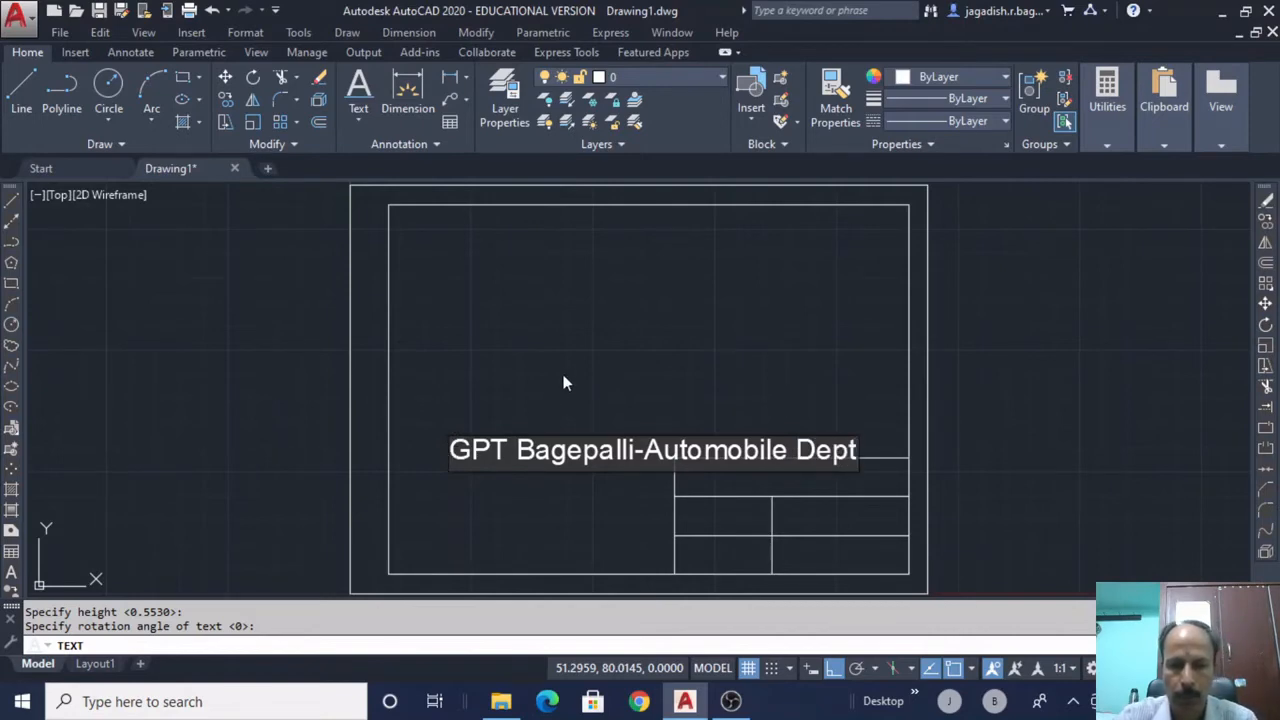
pyautogui.press('Return')
pyautogui.press('Return')
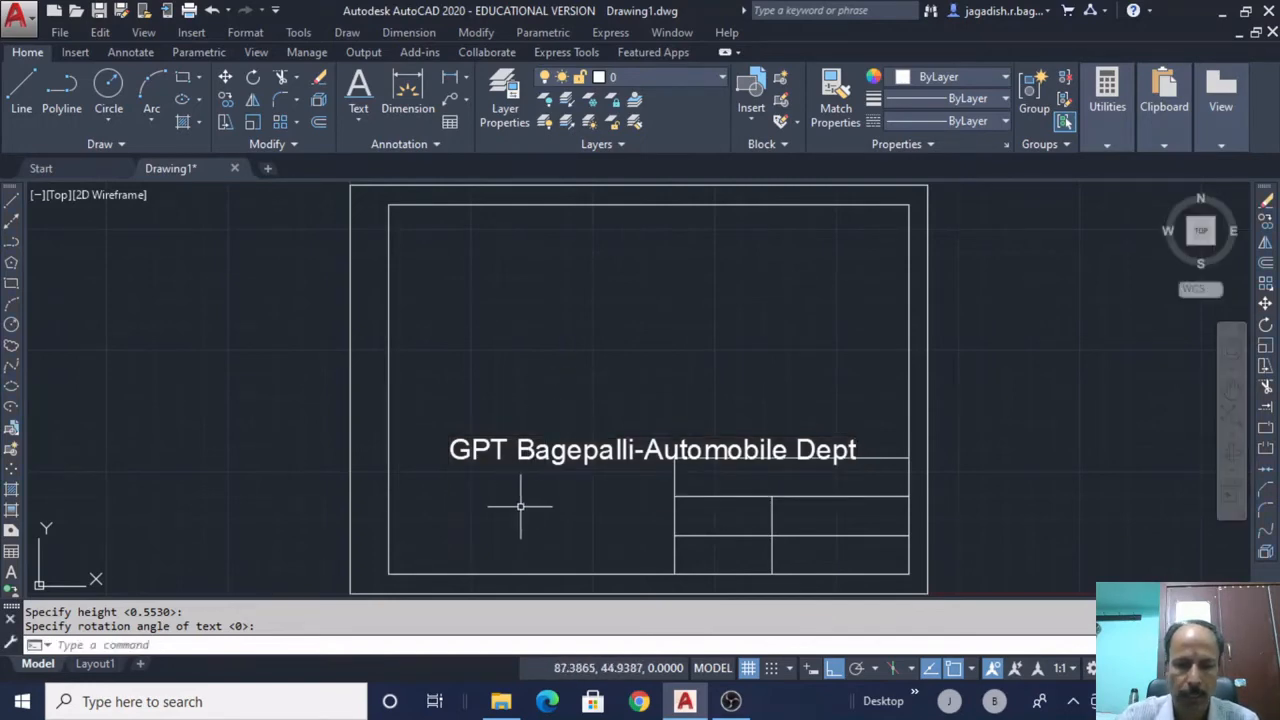
# Set the height of the "GPT Bagepalli-Automobile Dept" text to 6 in its properties
pyautogui.click(549, 450)
pyautogui.rightClick(549, 452)
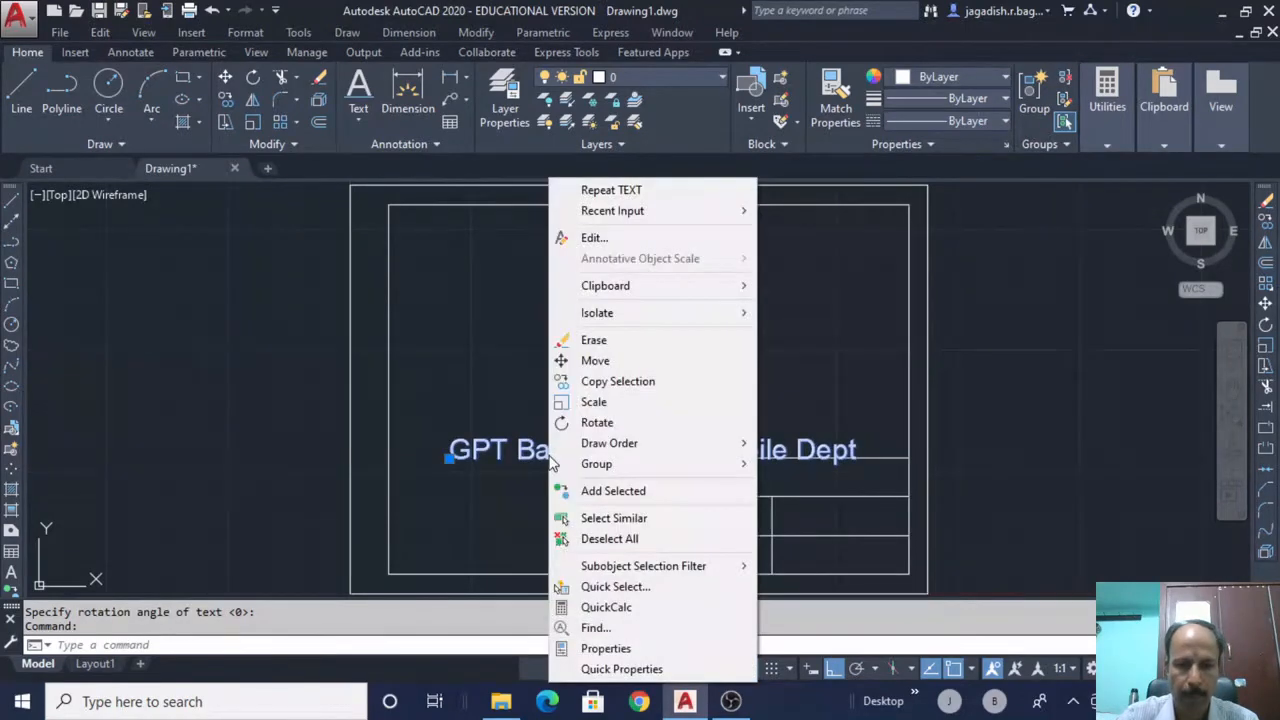
pyautogui.click(603, 648)
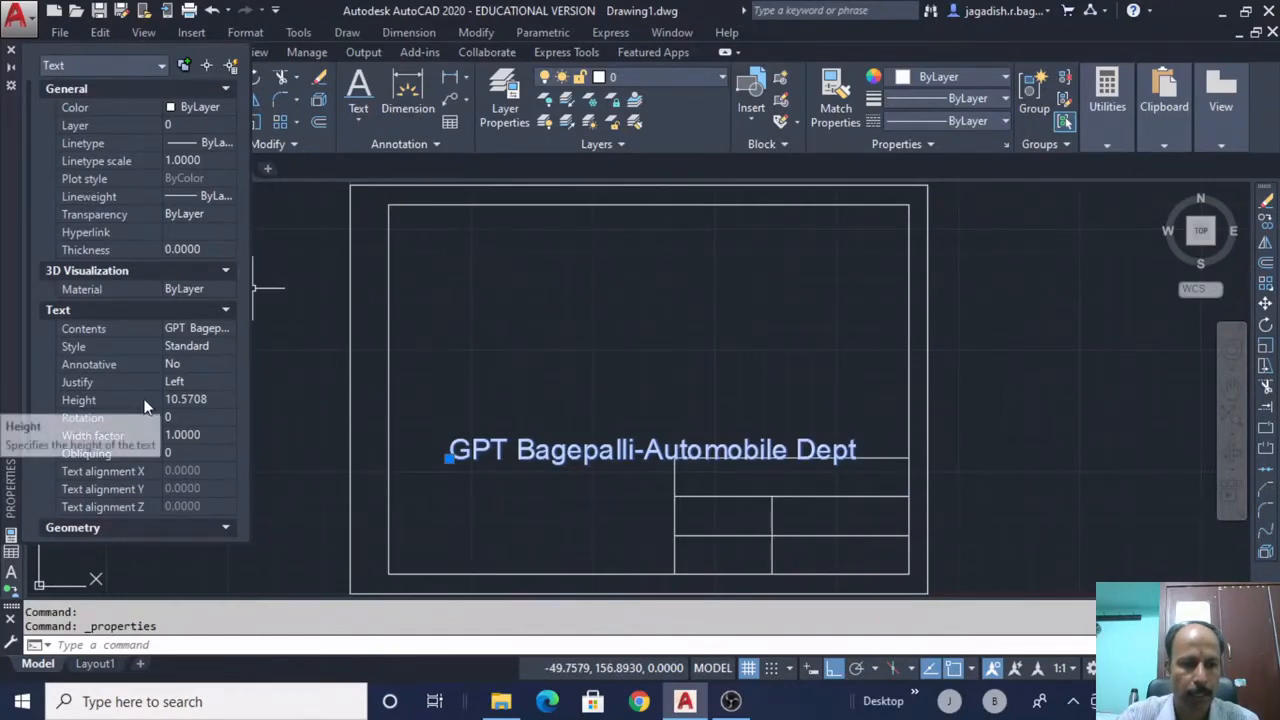
pyautogui.click(214, 400)
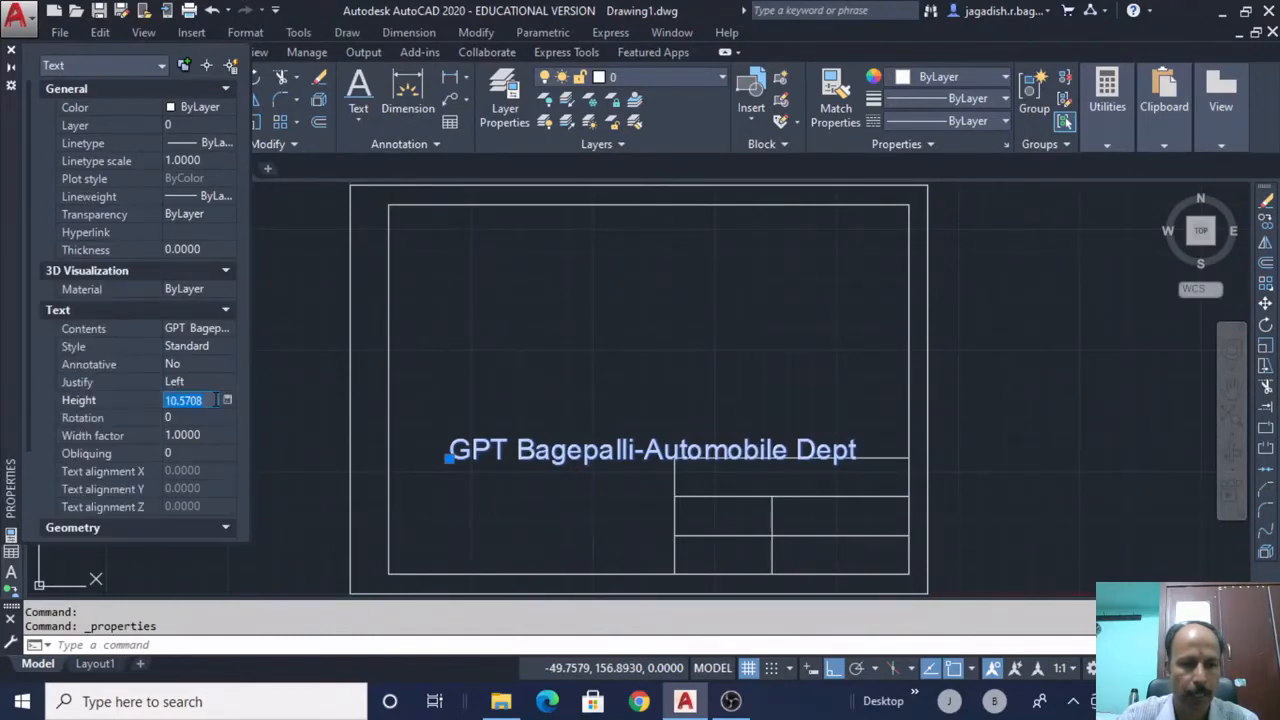
pyautogui.write('6')
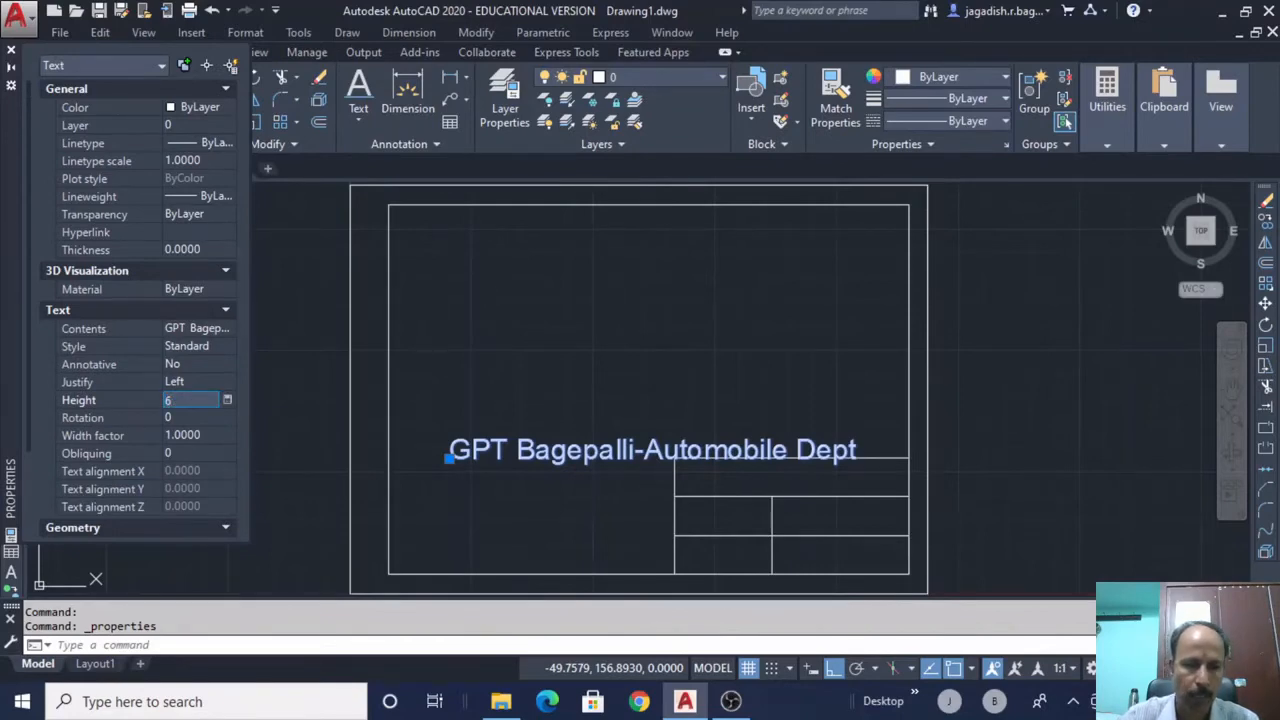
pyautogui.press('Tab')
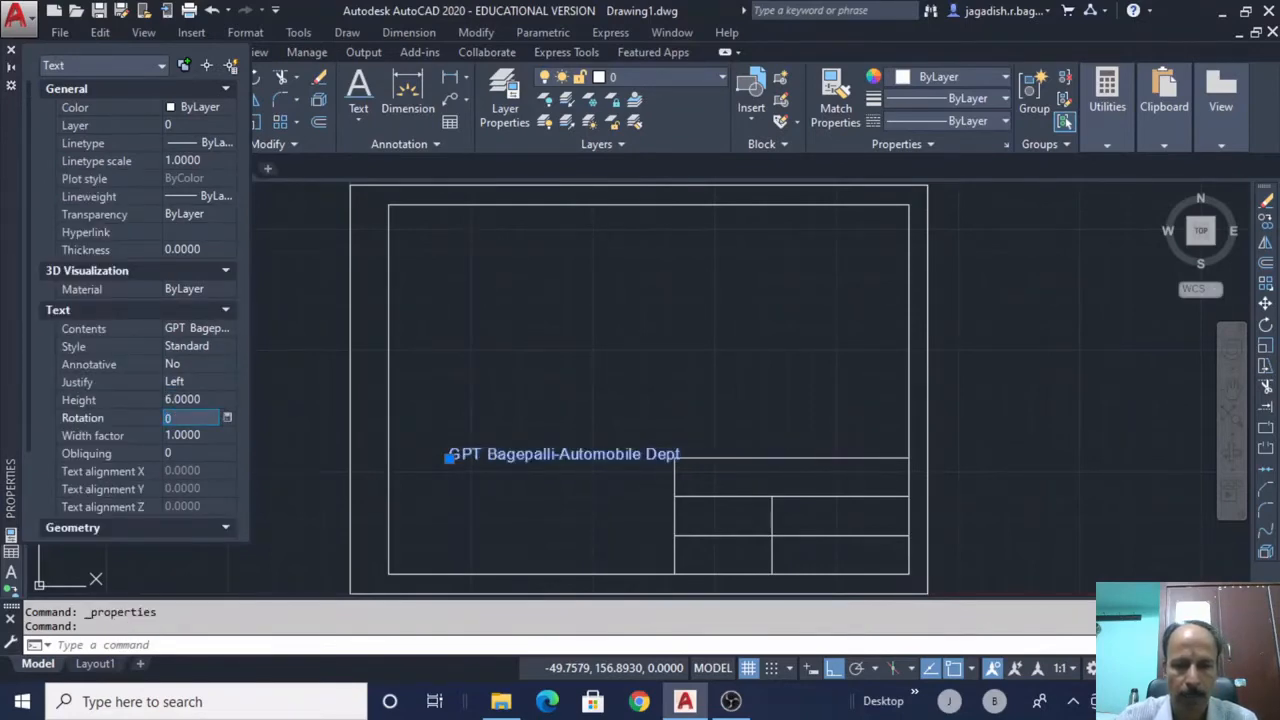
# Move the "GPT Bagepalli-Automobile Dept" text to the left edge of the title block's top row with Ortho off, and close the properties palette
pyautogui.click(449, 458)
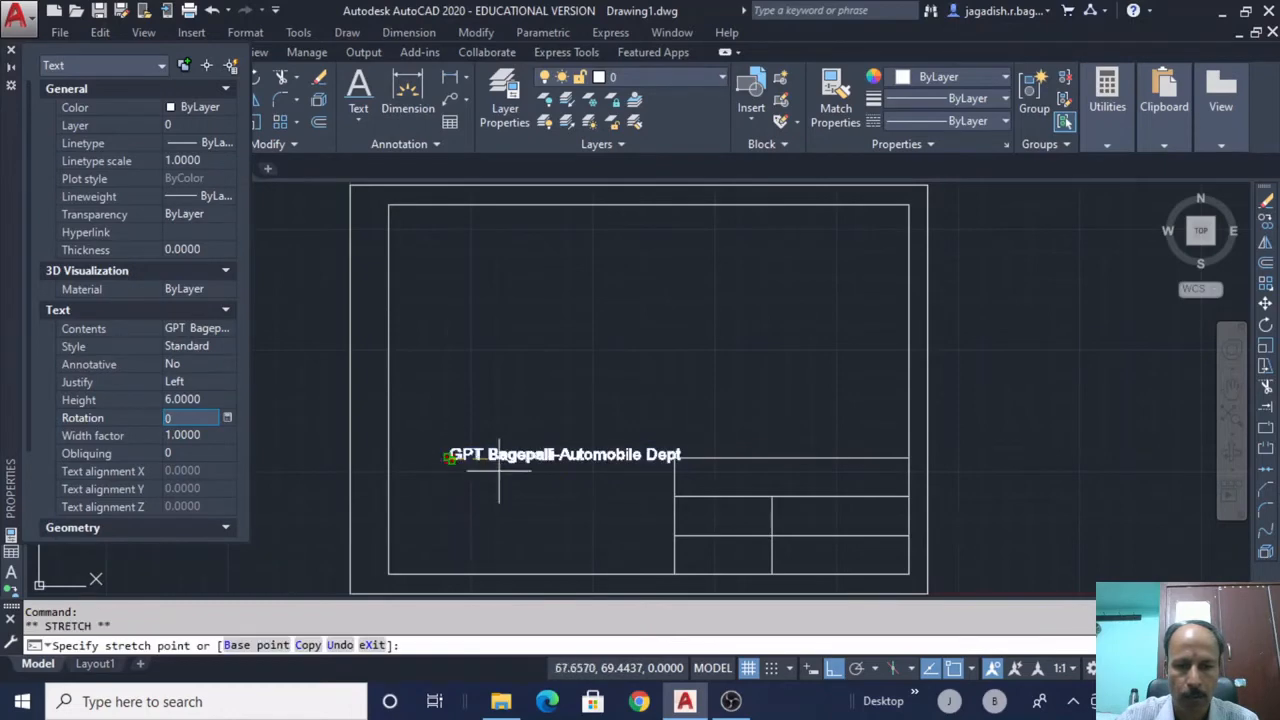
pyautogui.press('F8')
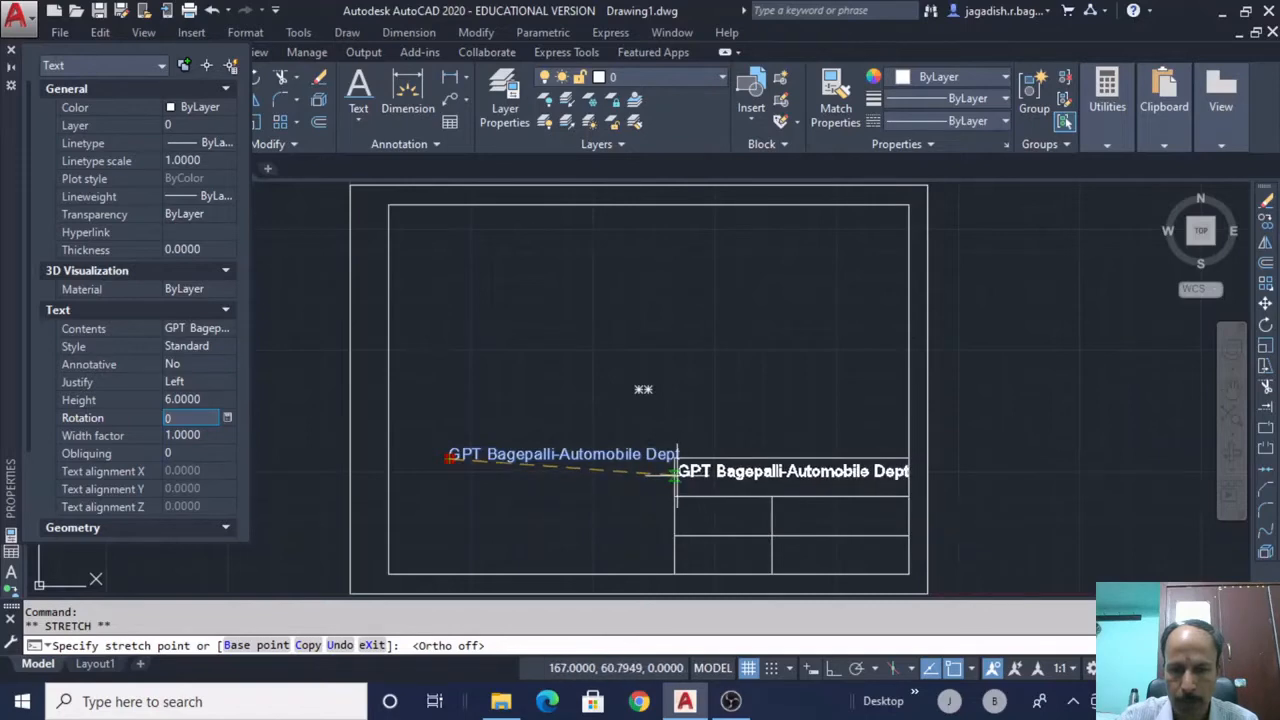
pyautogui.click(676, 474)
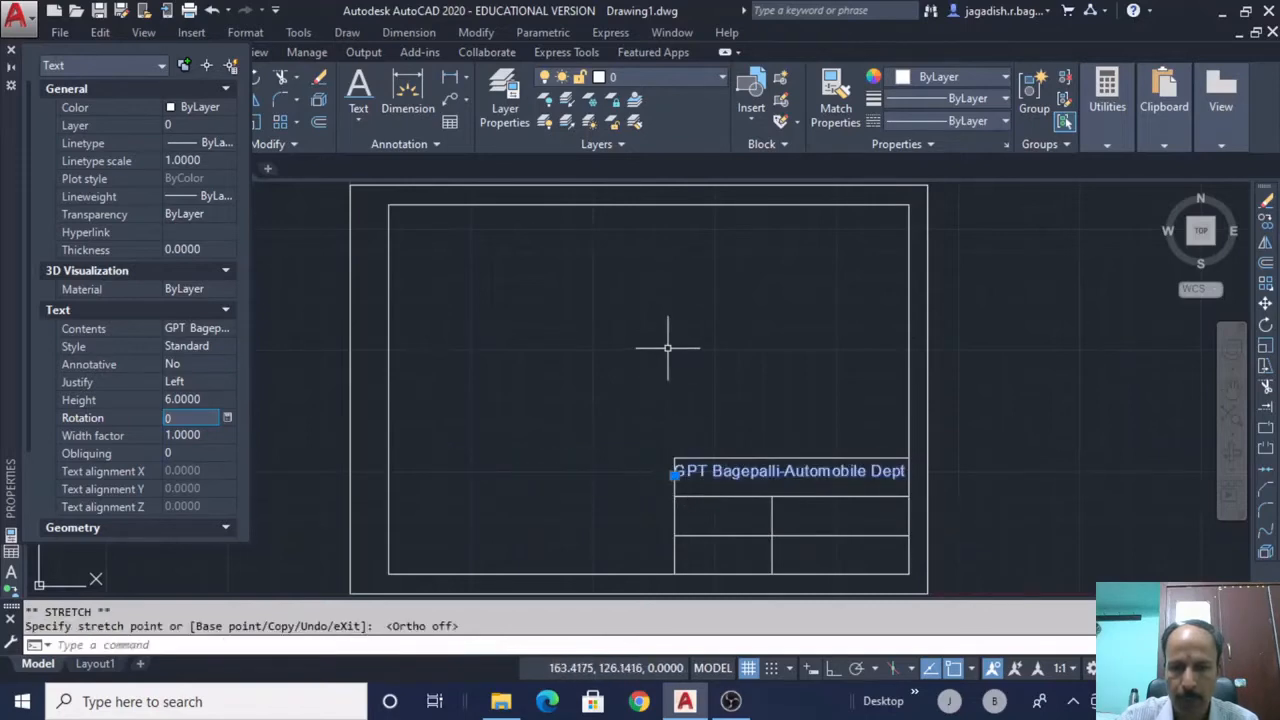
pyautogui.press('Escape')
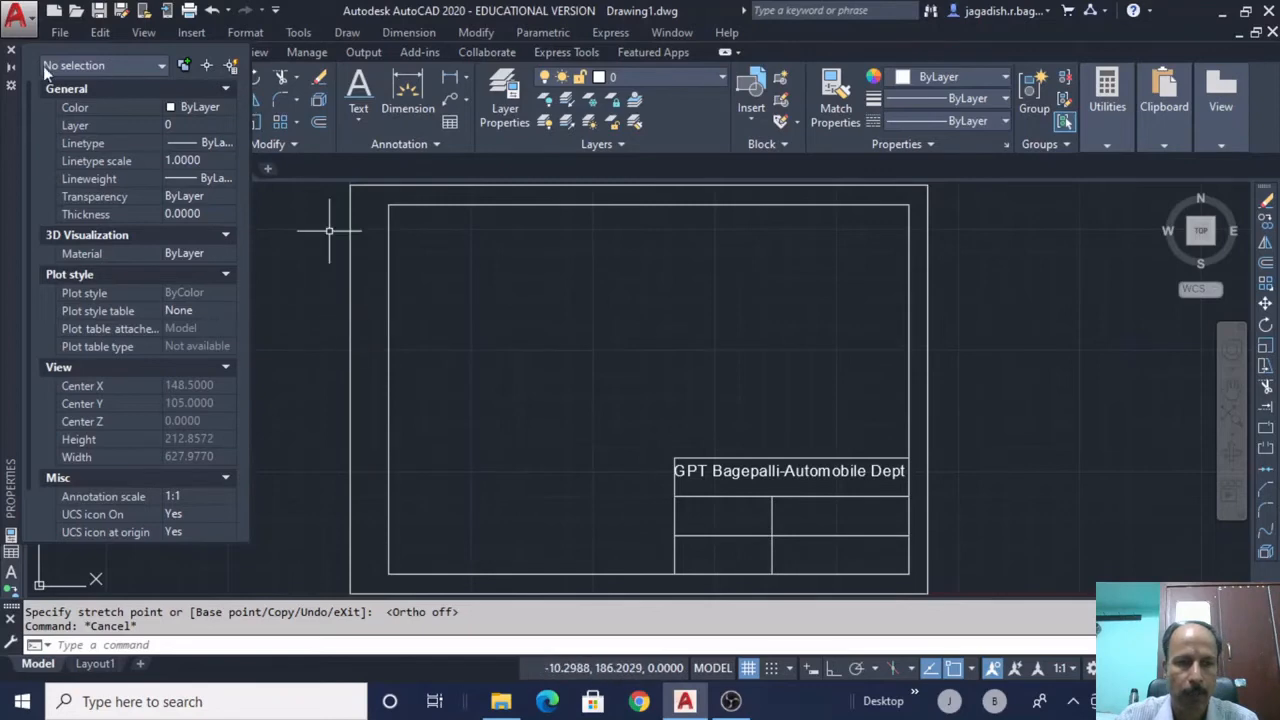
pyautogui.click(11, 53)
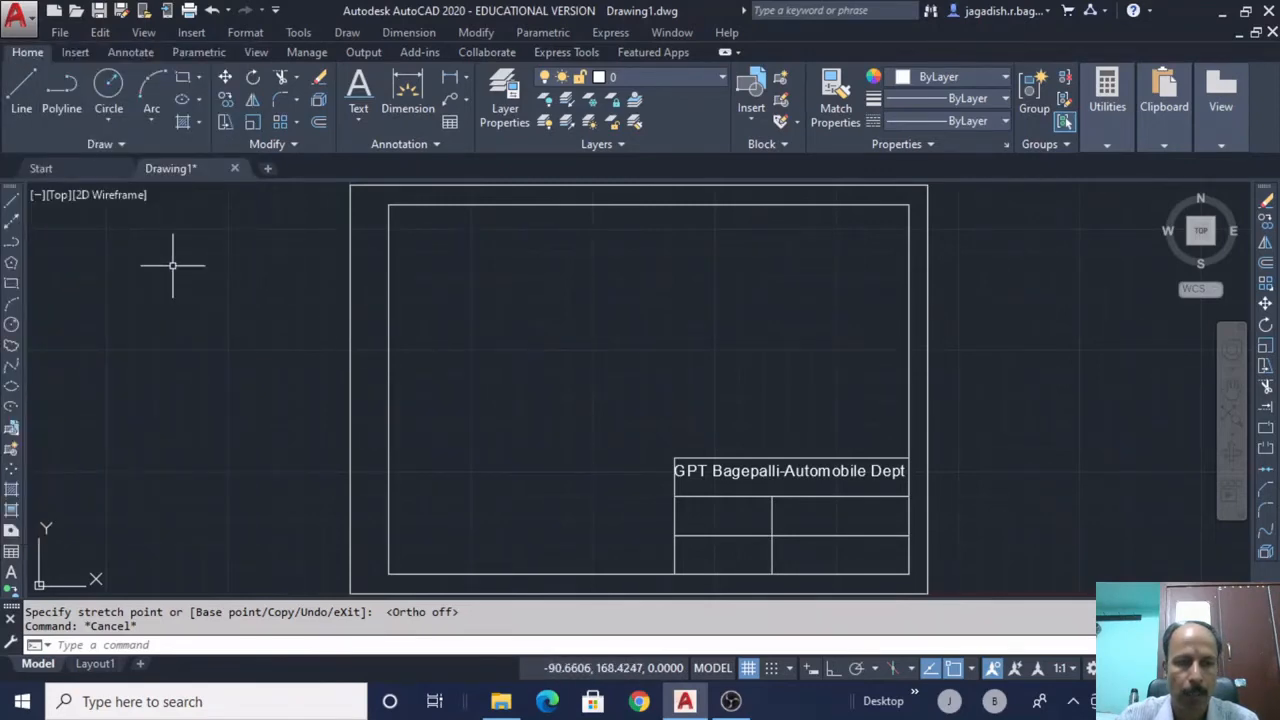
# Add the single-line text "Reg No:" in the empty area left of the title block, with height 6 and rotation 0
pyautogui.click(356, 115)
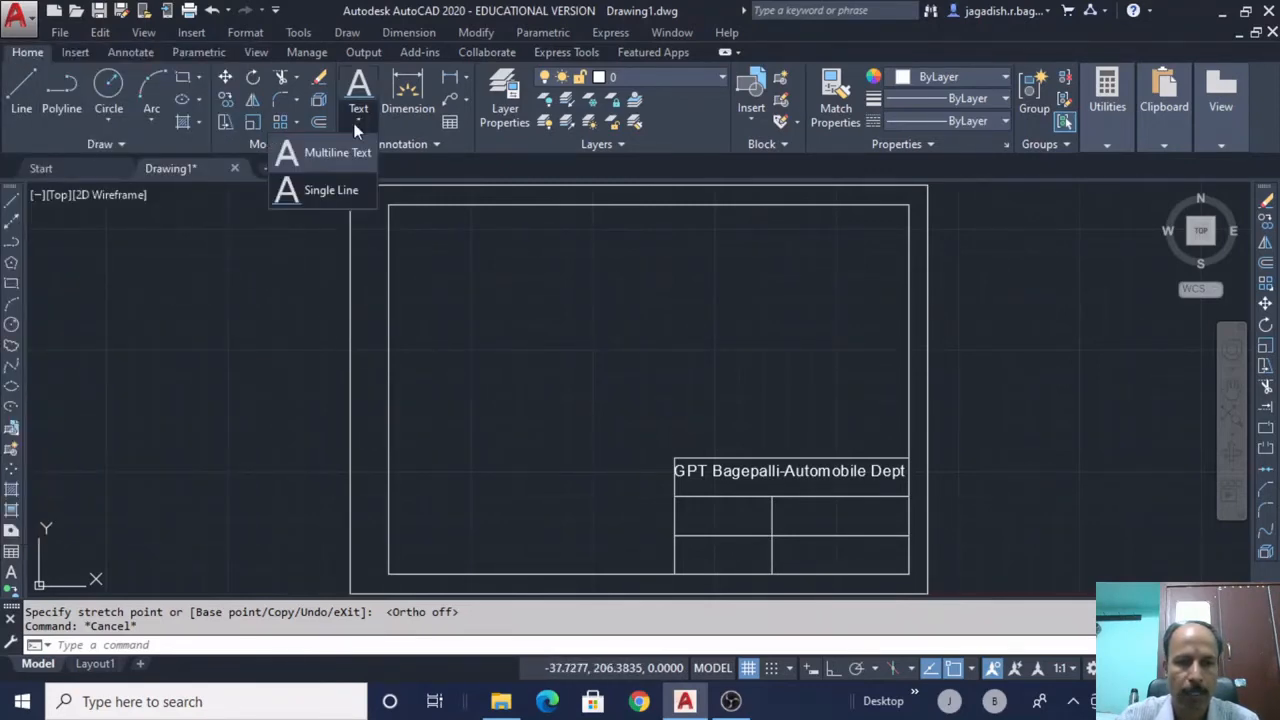
pyautogui.click(330, 190)
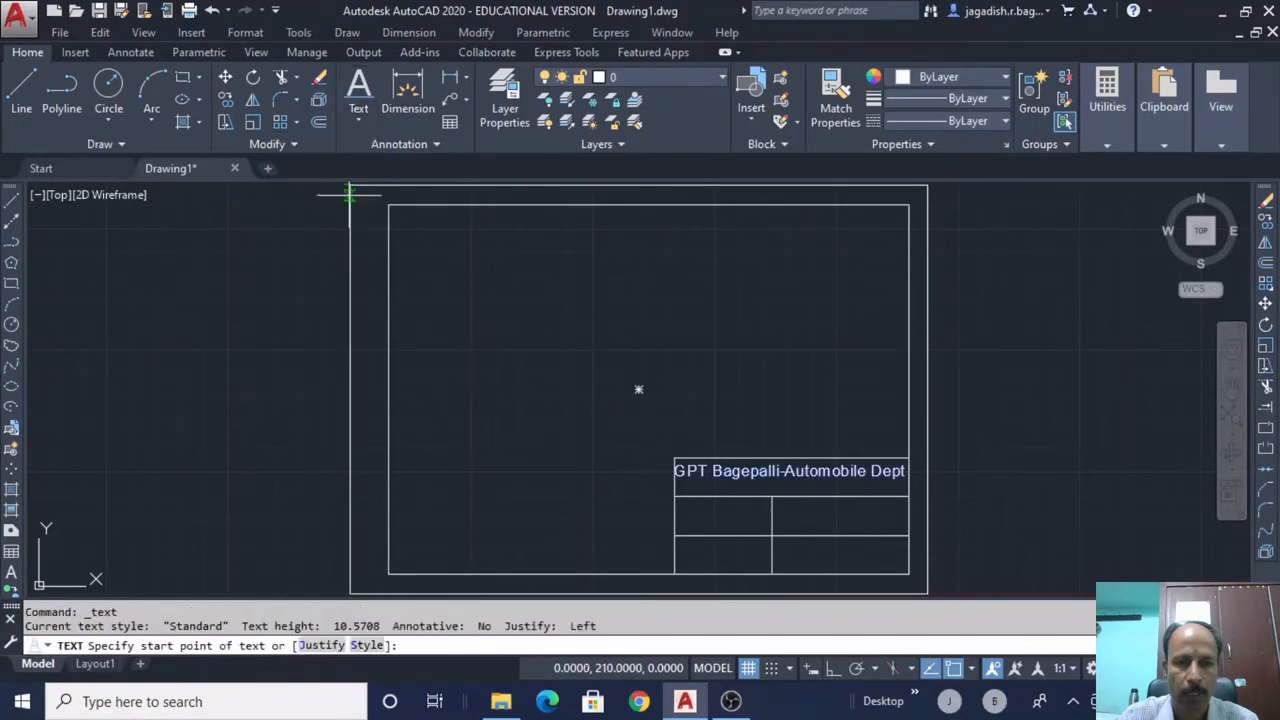
pyautogui.click(447, 470)
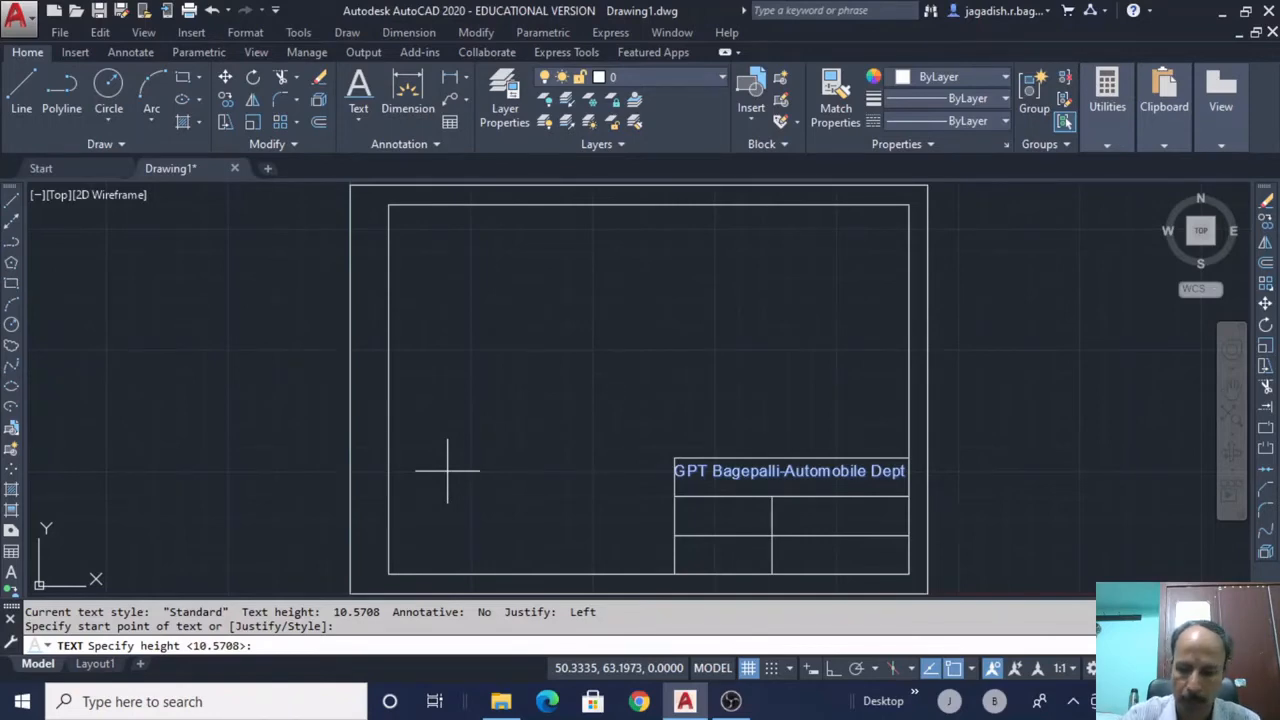
pyautogui.write('6')
pyautogui.press('Return')
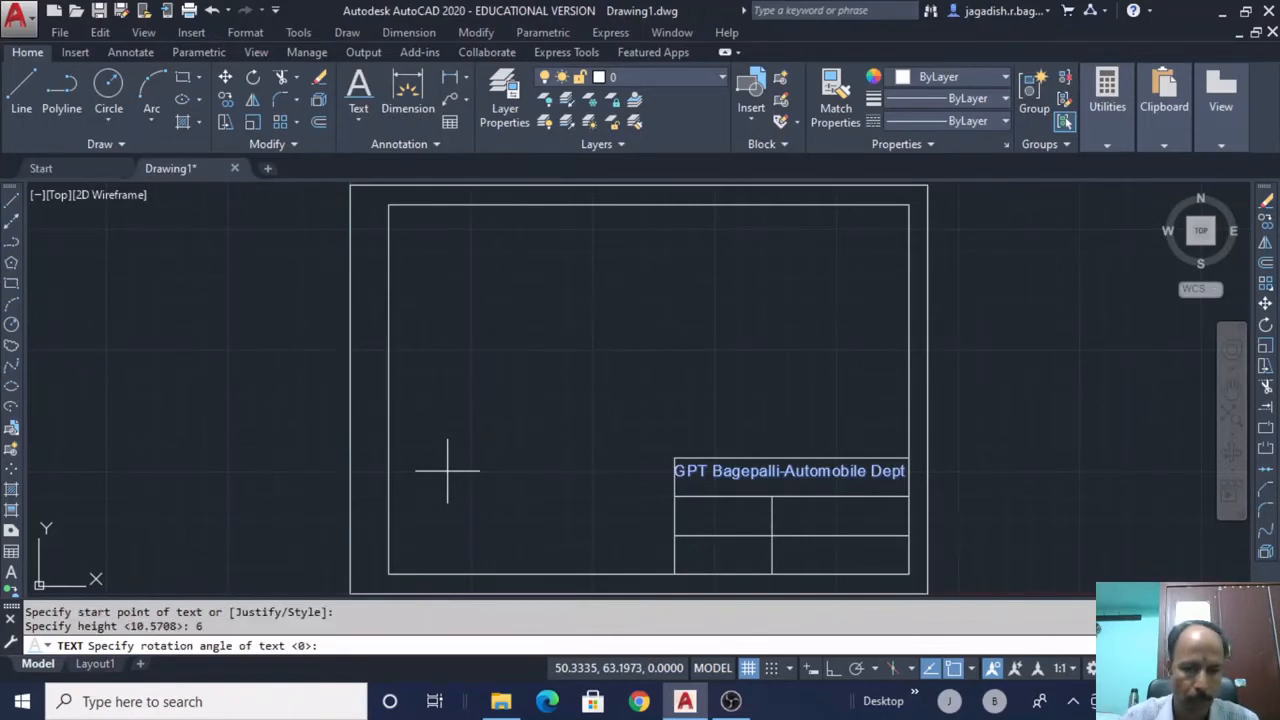
pyautogui.press('Return')
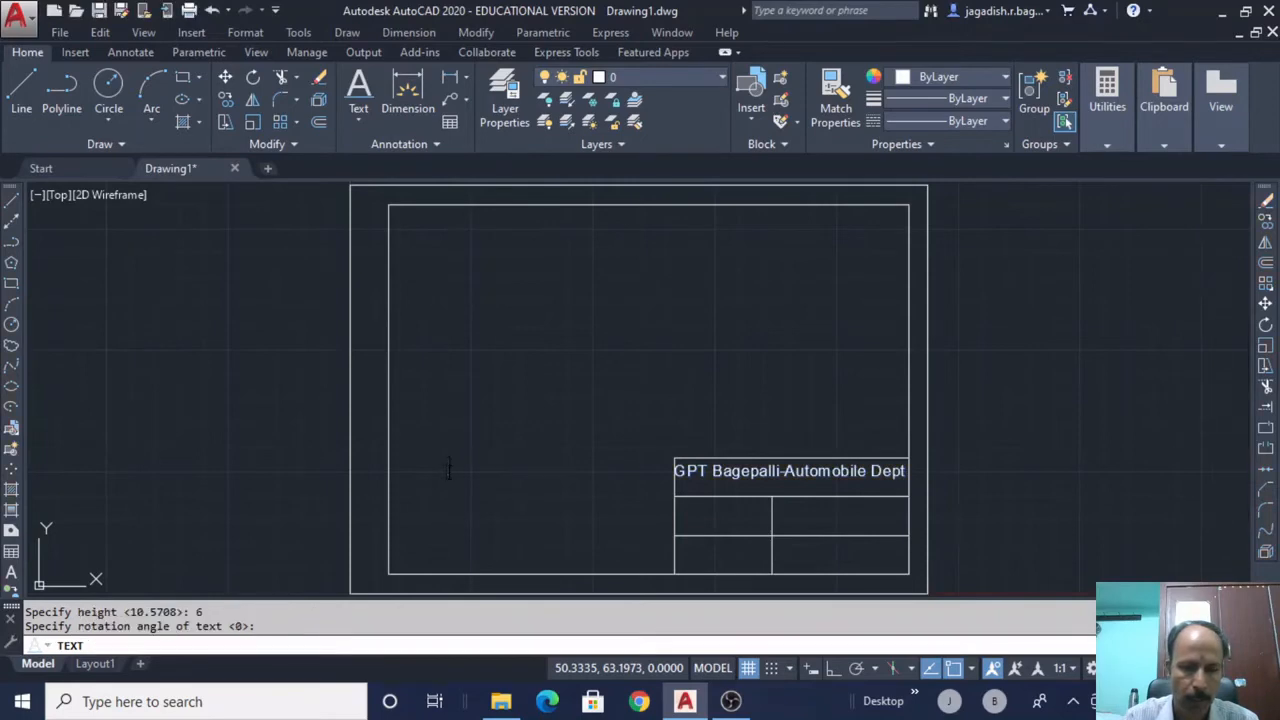
pyautogui.write('Re')
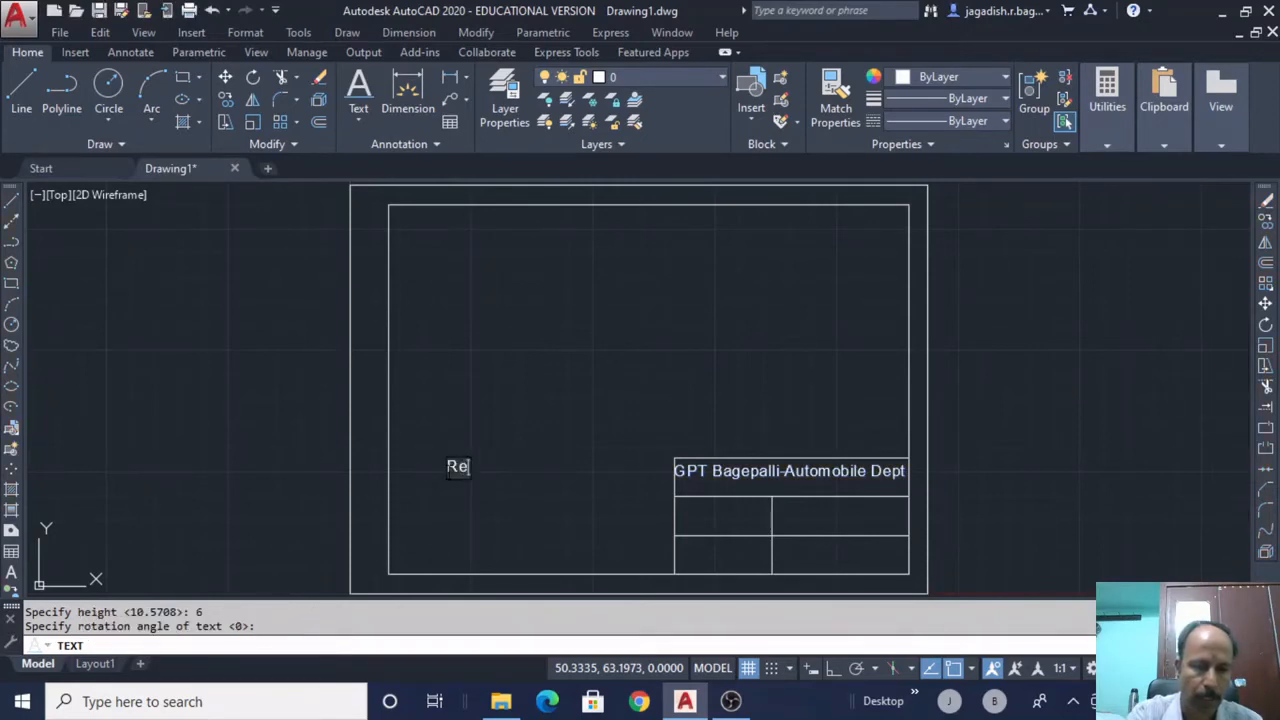
pyautogui.write('g N')
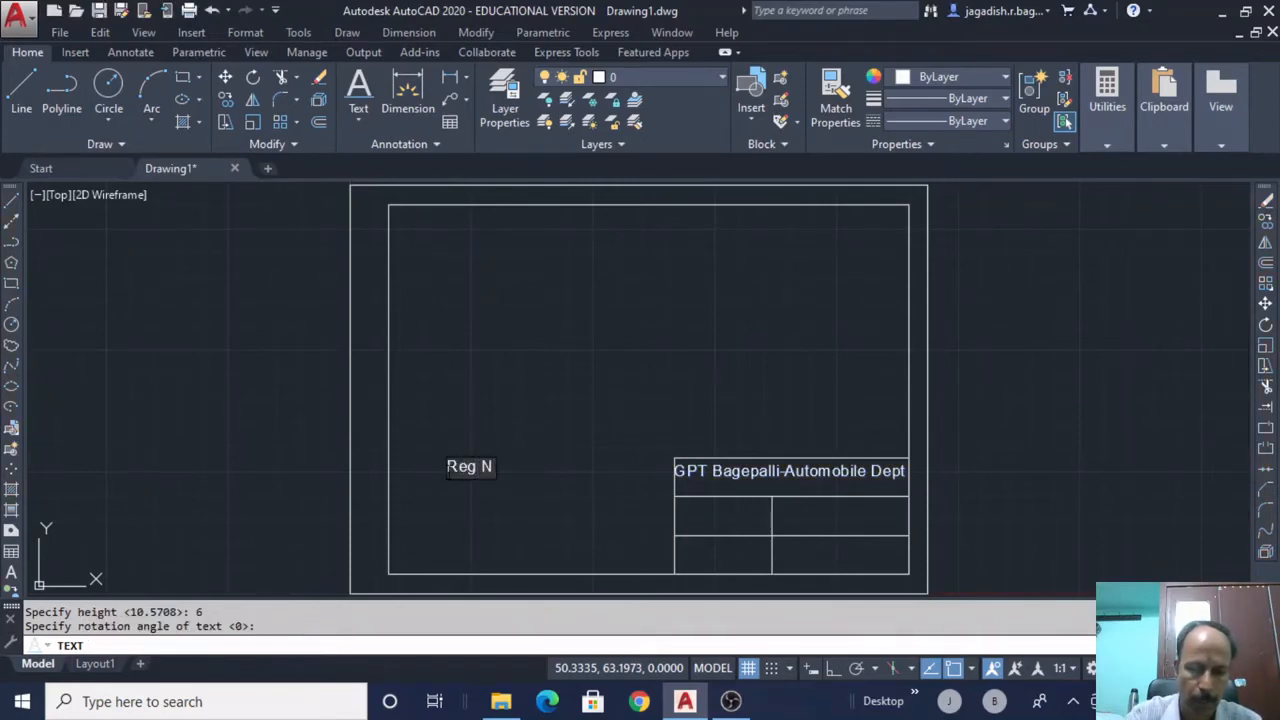
pyautogui.write('o:')
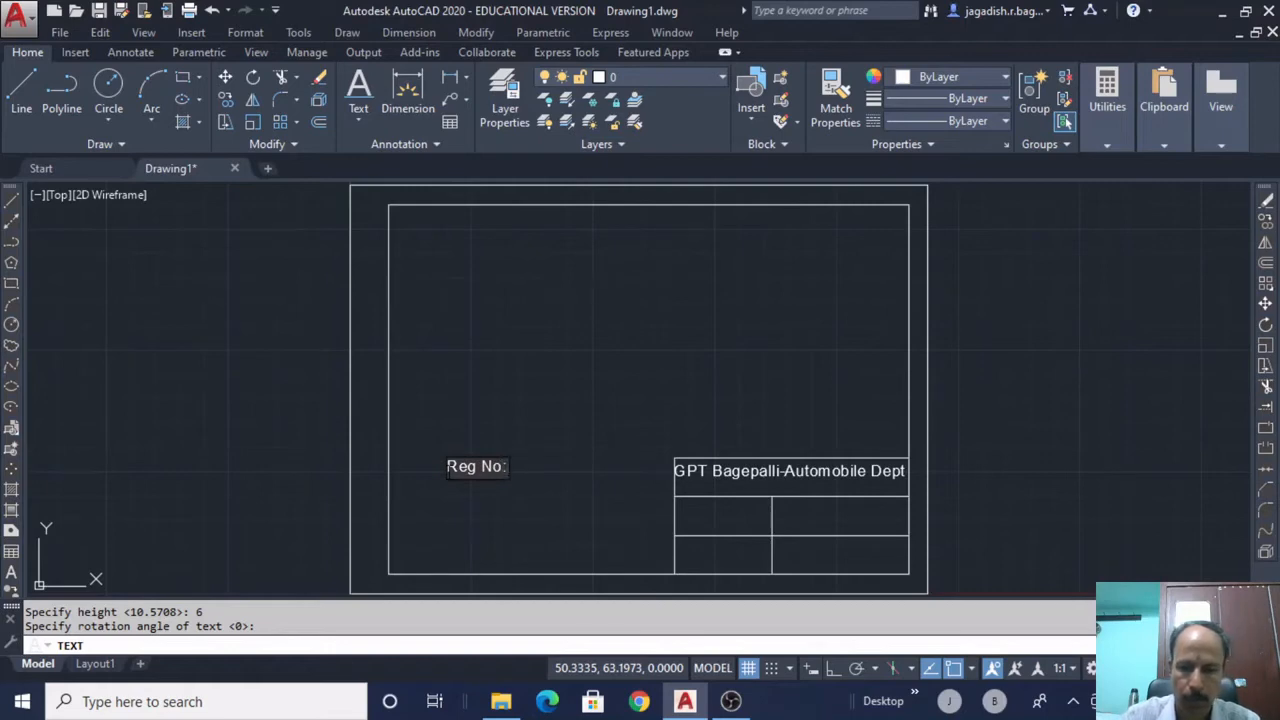
pyautogui.press('Return')
pyautogui.press('Return')
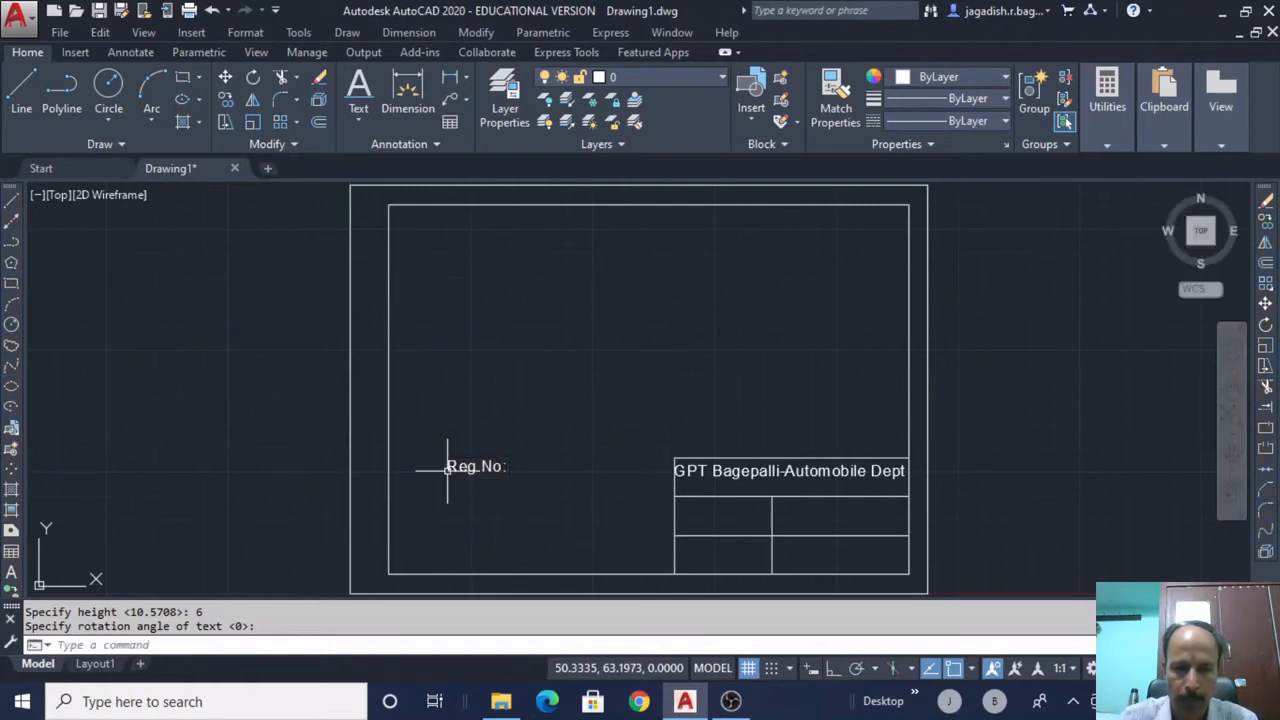
# Move the "Reg No:" text by its insertion point to the left edge of the title block's middle-left cell
pyautogui.click(449, 466)
pyautogui.click(447, 470)
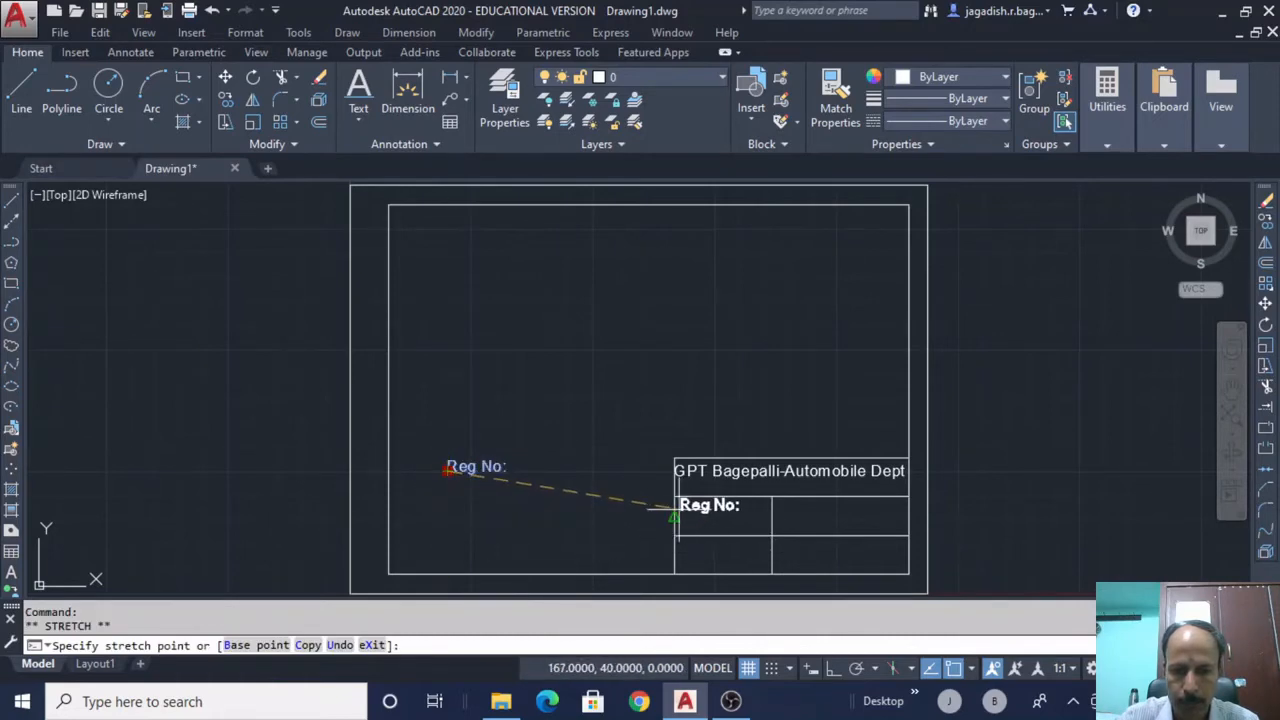
pyautogui.click(675, 513)
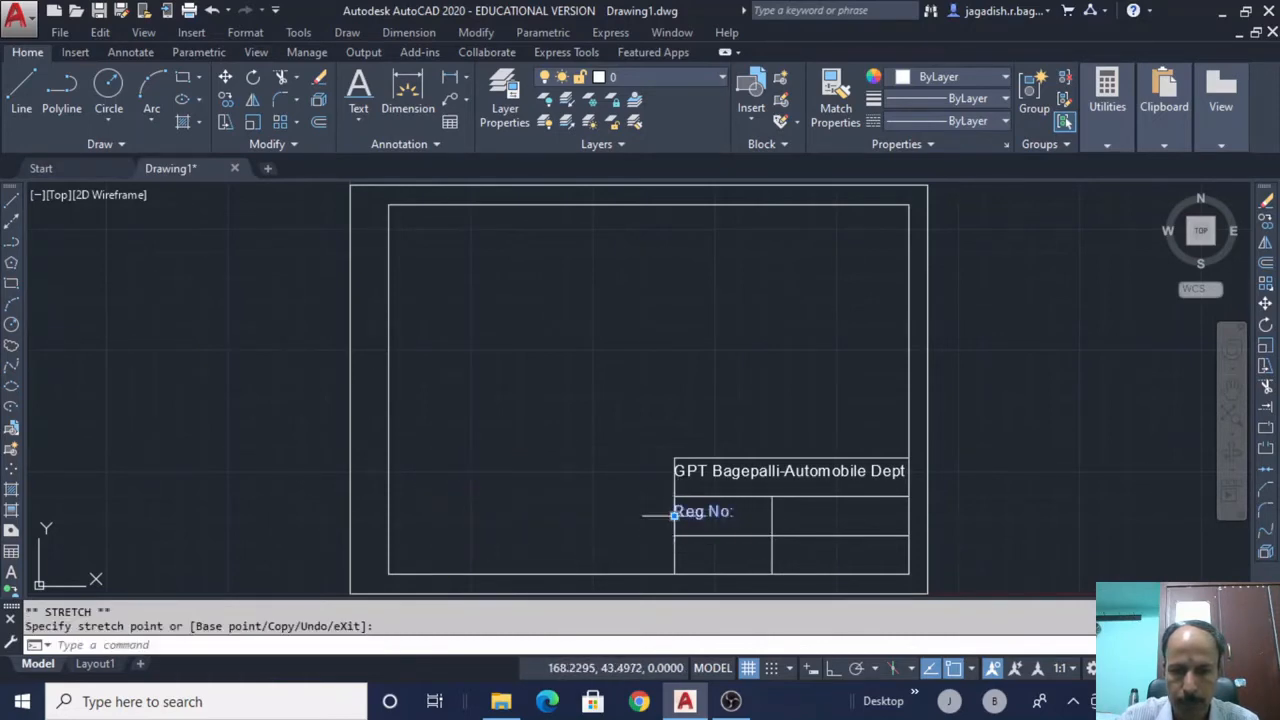
pyautogui.press('Escape')
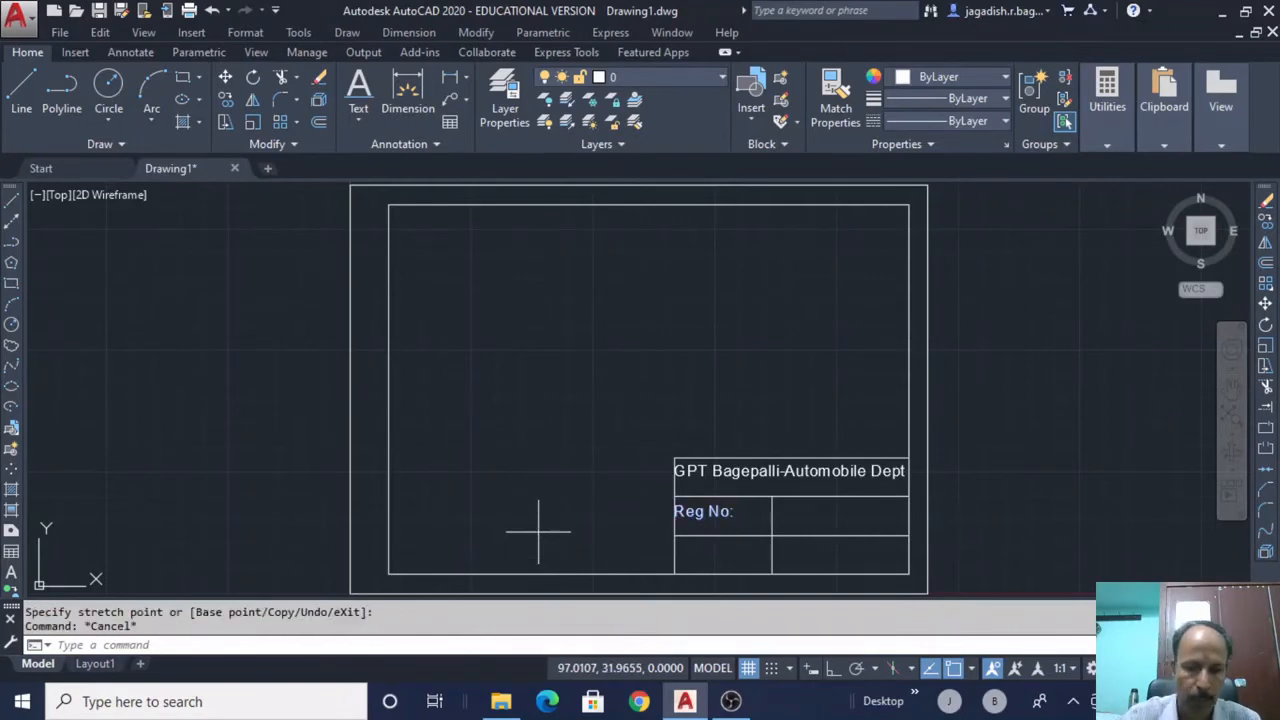
# Add the single-line text "DWG Name:" left of the title block, with height 6 and rotation 0
pyautogui.write('text')
pyautogui.press('Return')
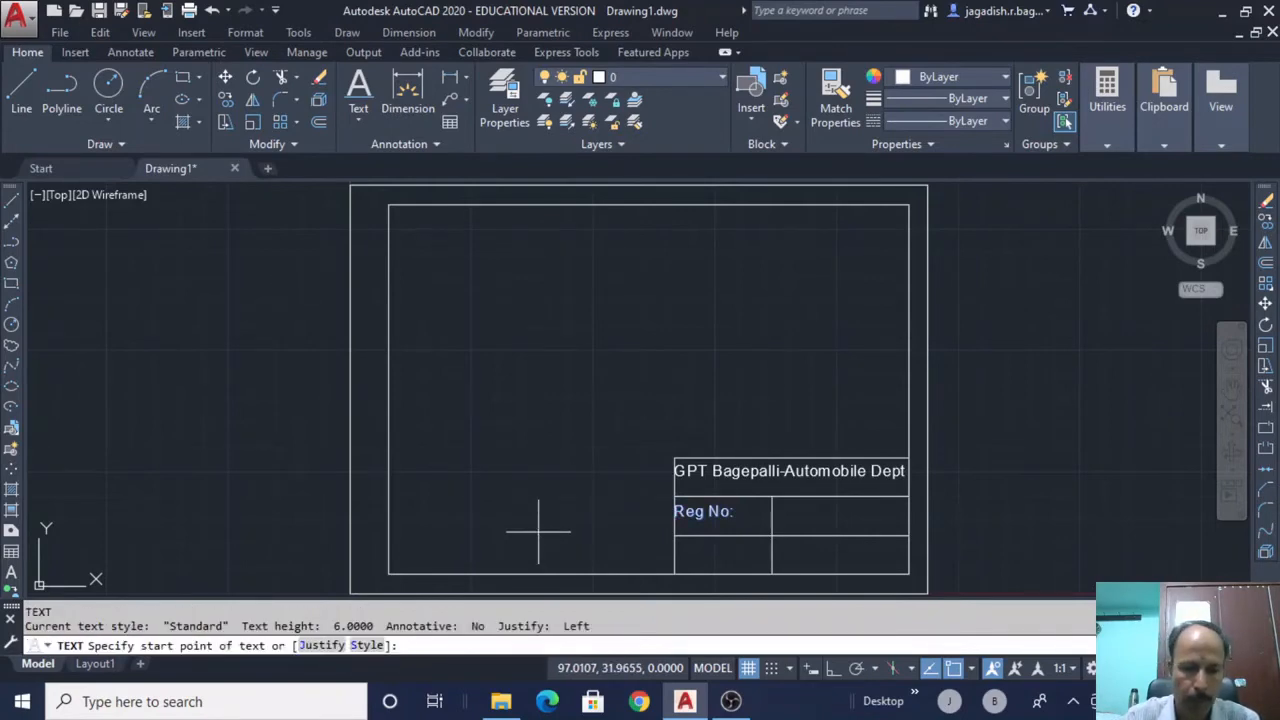
pyautogui.click(464, 471)
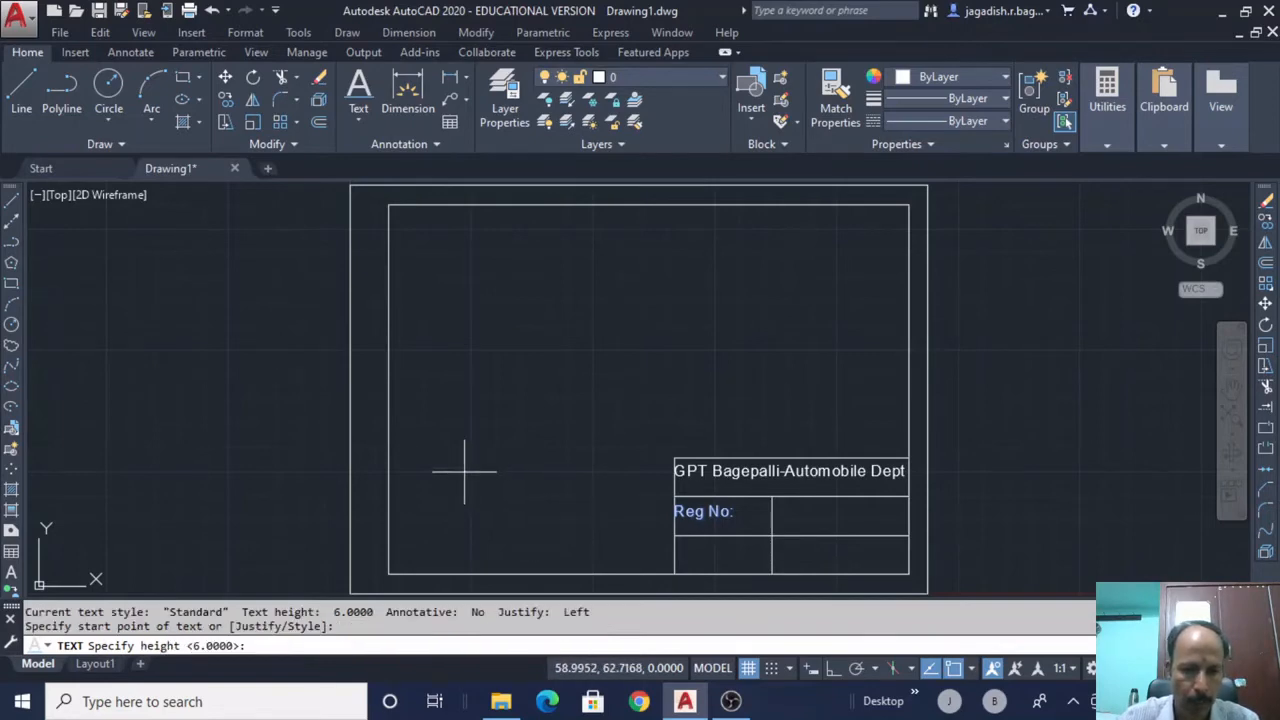
pyautogui.press('Return')
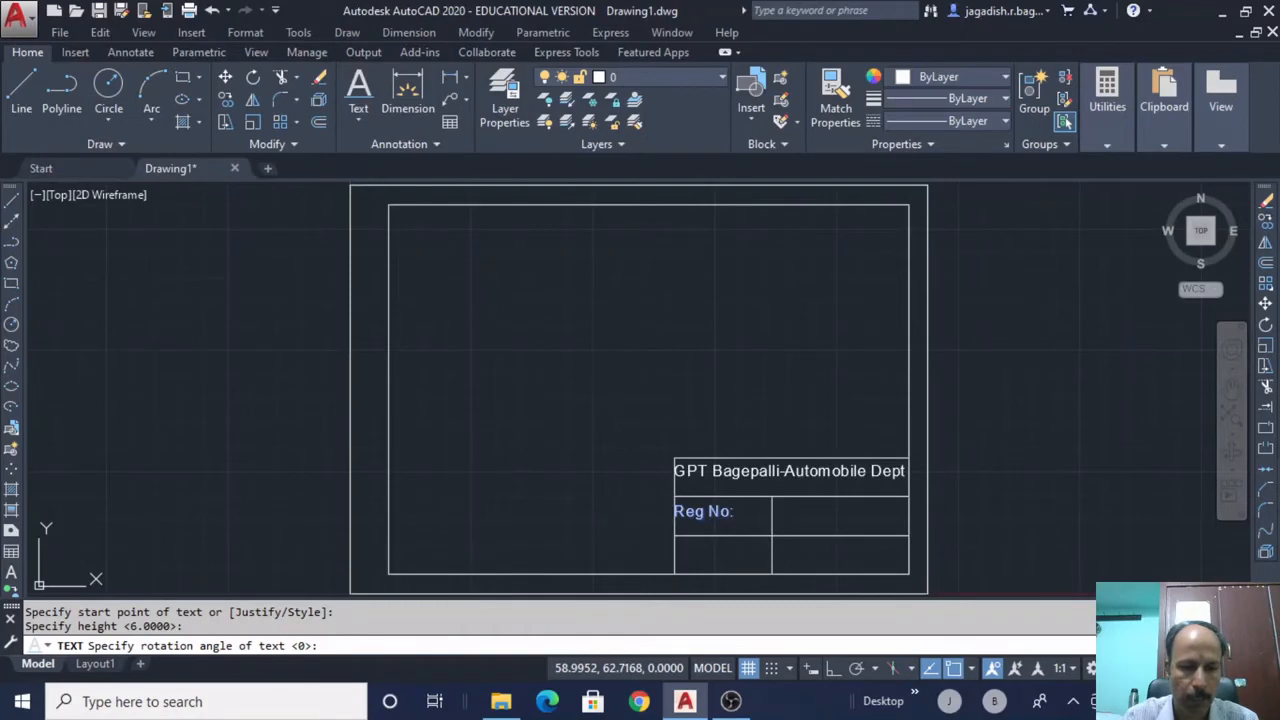
pyautogui.press('Return')
pyautogui.write('DWG Name')
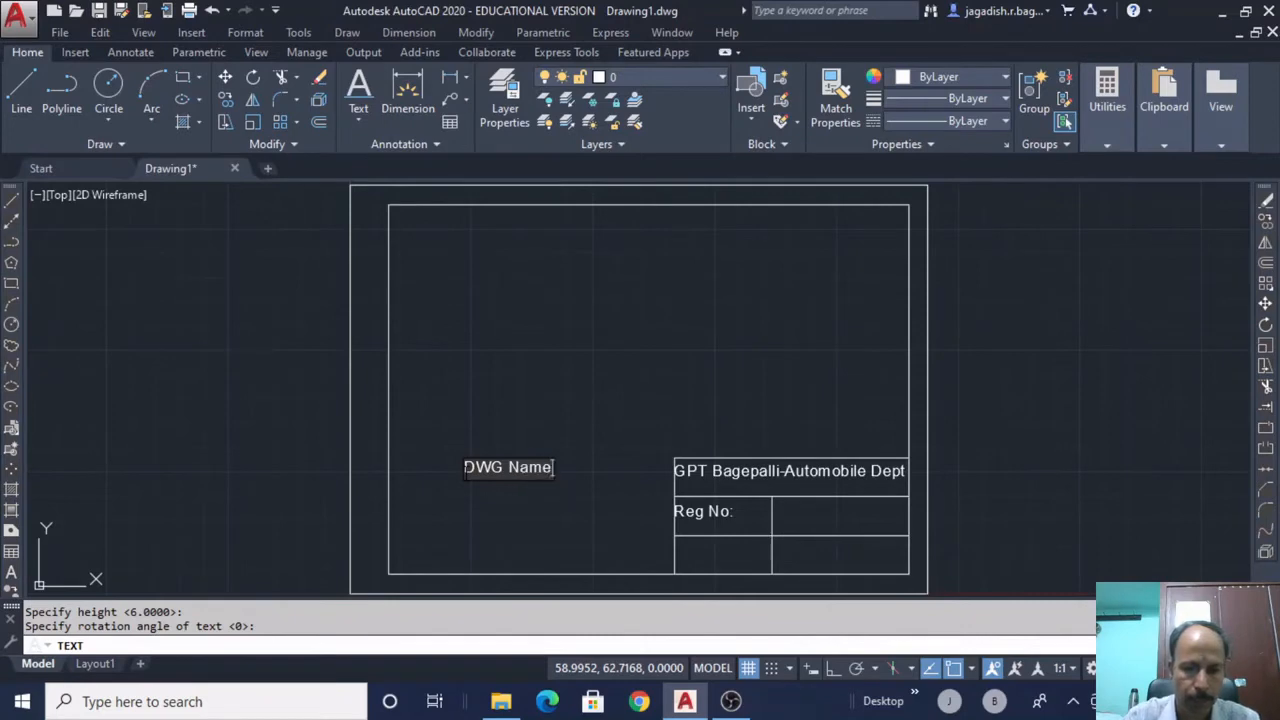
pyautogui.write(':')
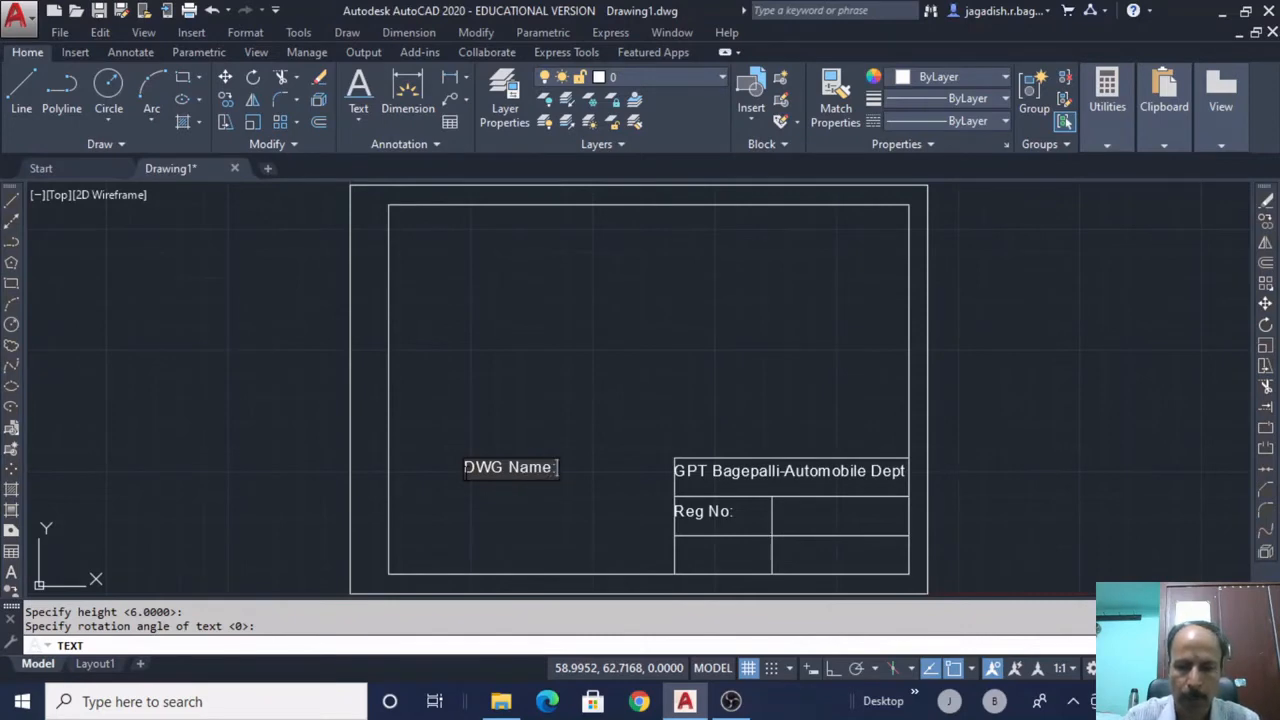
pyautogui.press('Return')
pyautogui.press('Return')
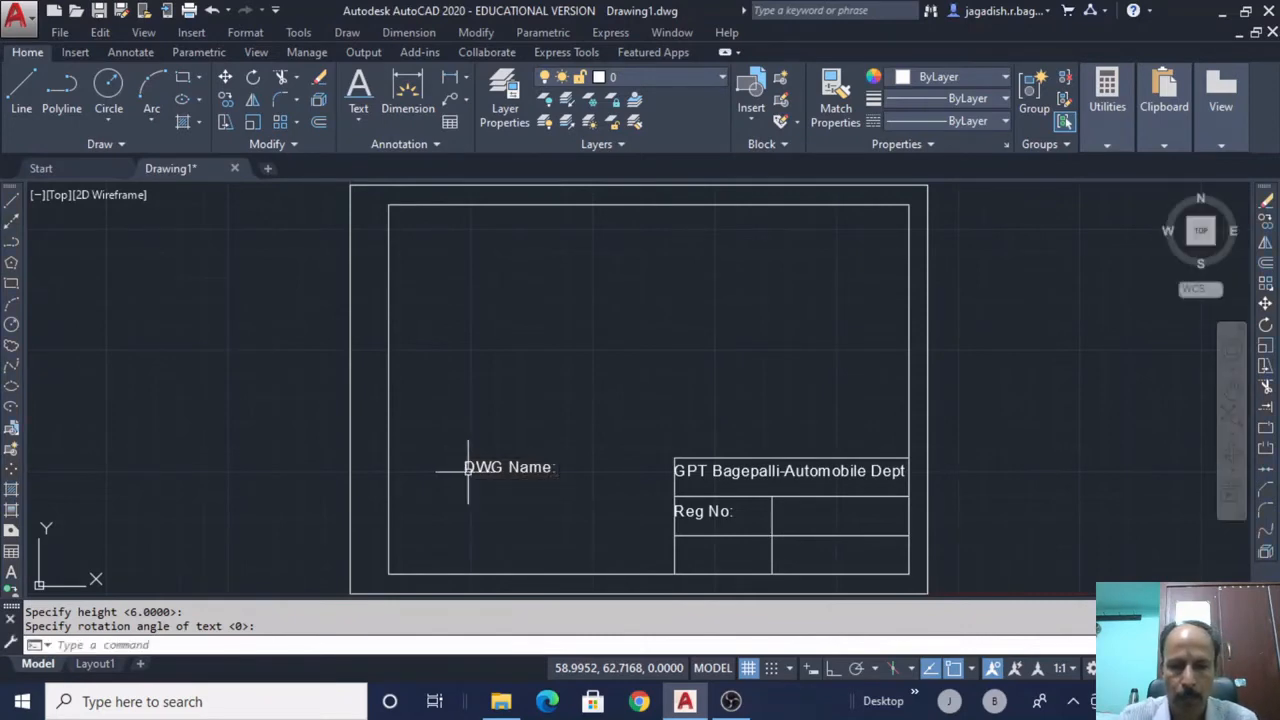
# Move the "DWG Name:" text by its insertion point onto the vertical divider in the title block's middle-right cell
pyautogui.click(496, 467)
pyautogui.click(464, 471)
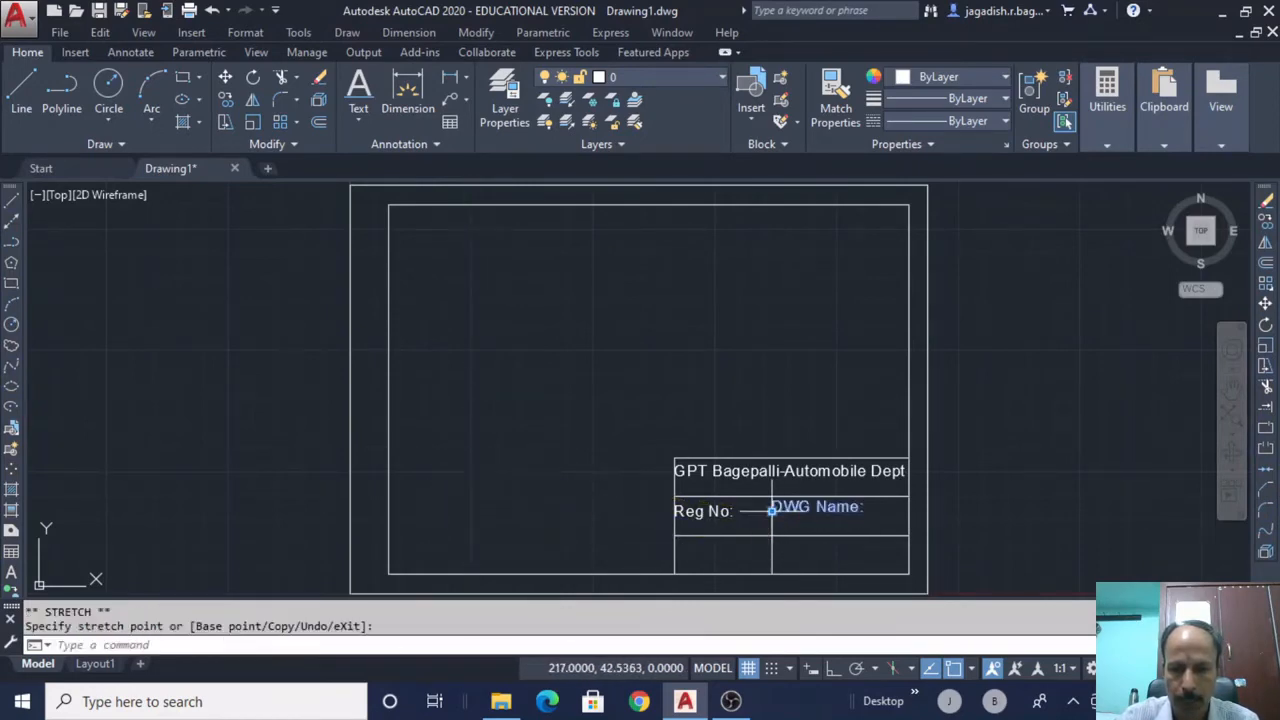
pyautogui.press('Escape')
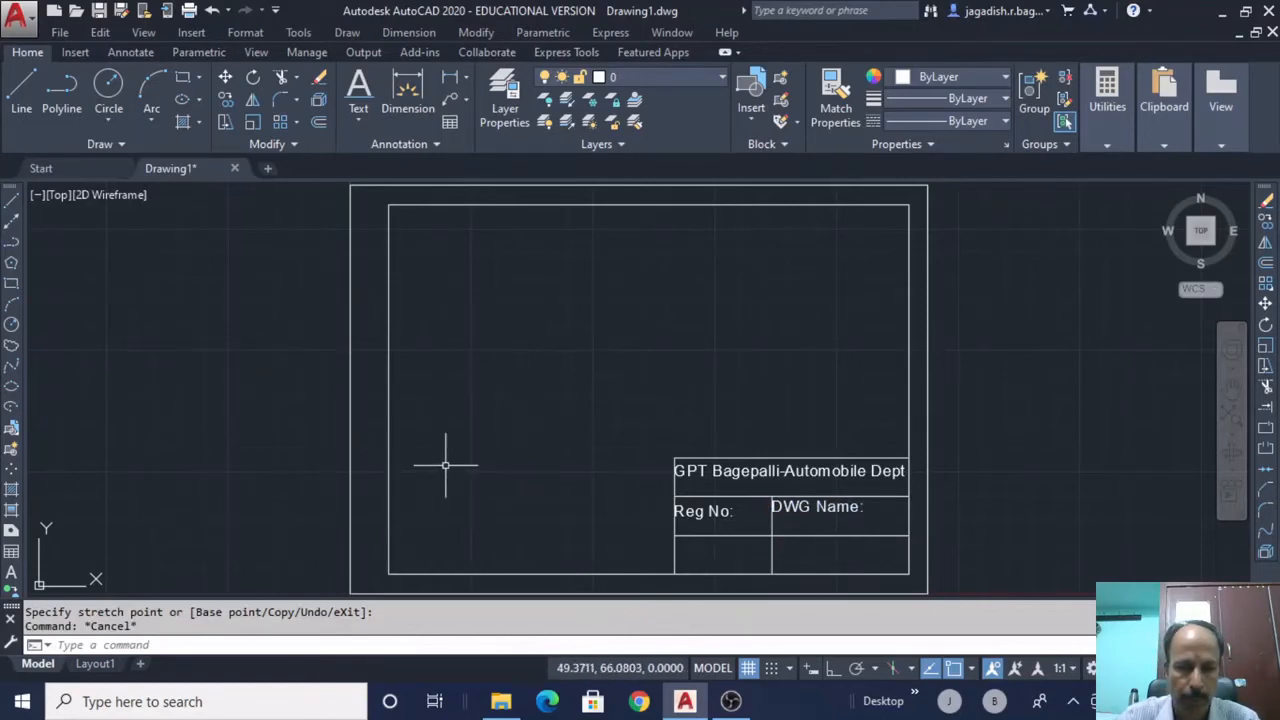
# Add the single-line text "Date & Sign:" left of the title block, keeping the height of 6
pyautogui.write('text')
pyautogui.press('Return')
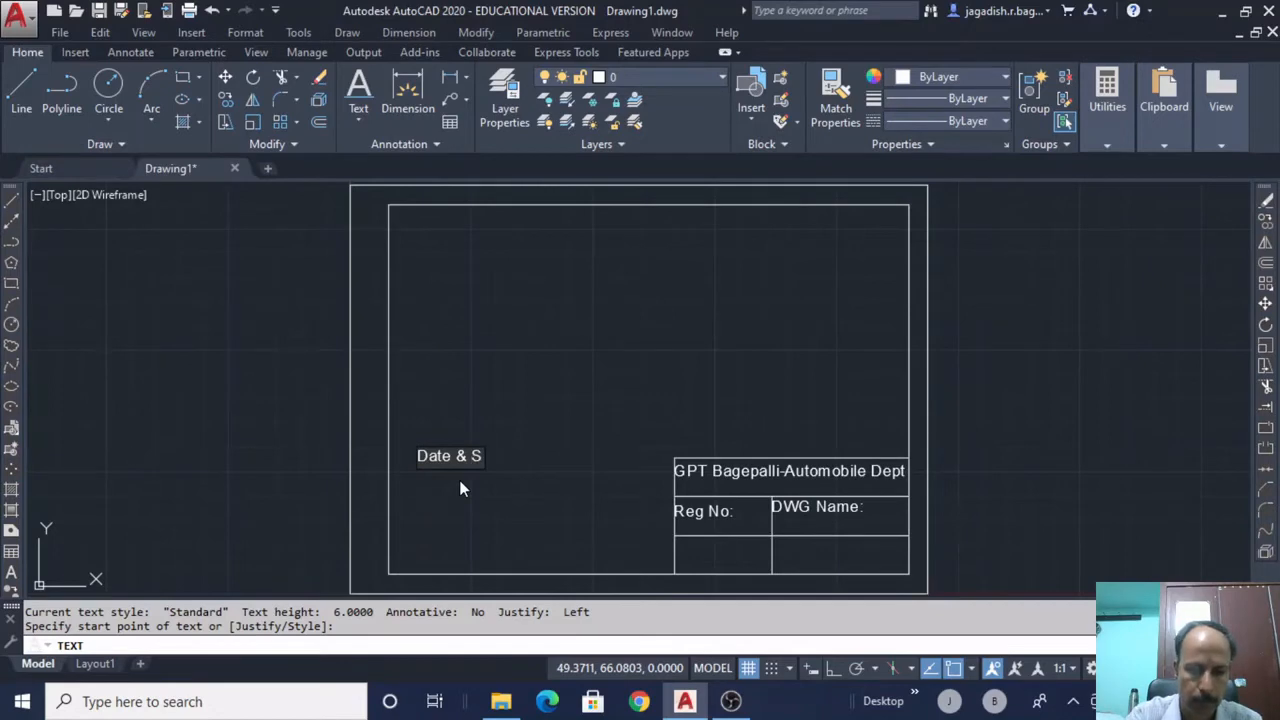
pyautogui.write('n:')
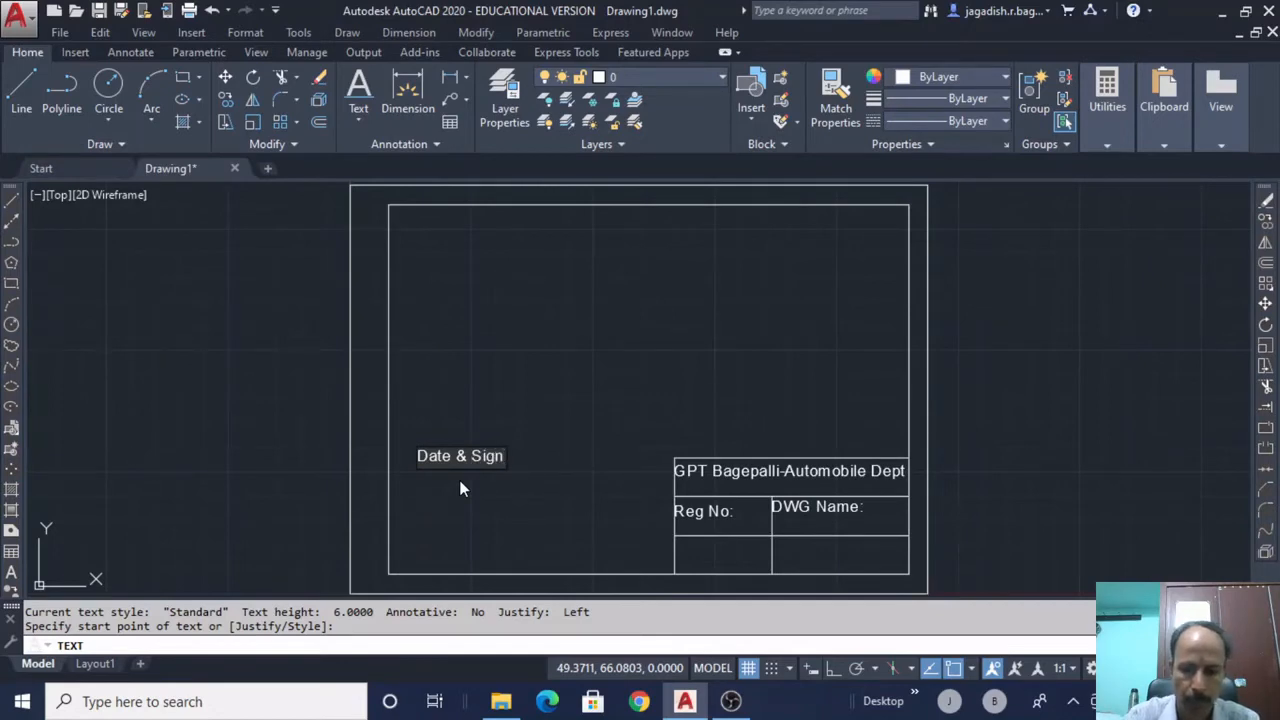
pyautogui.press('Return')
pyautogui.press('Return')
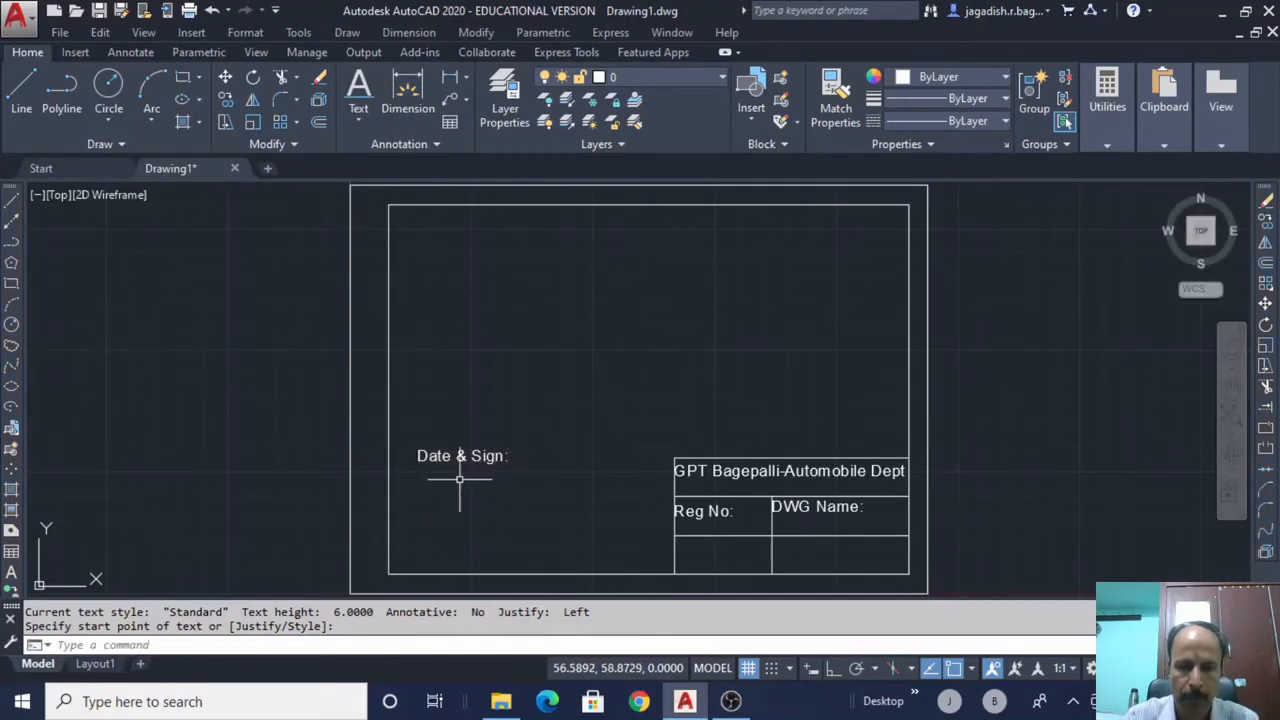
# Move the "Date & Sign:" text by its insertion point onto the vertical divider in the title block's bottom-right cell
pyautogui.click(445, 457)
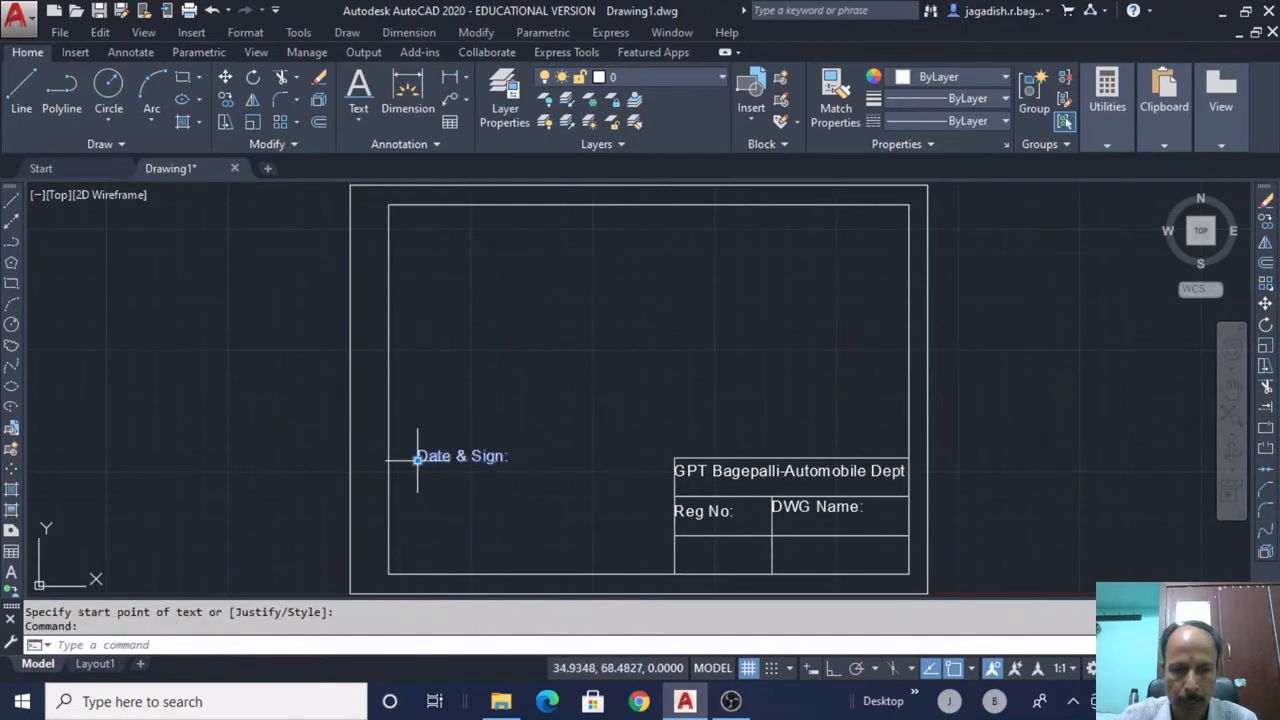
pyautogui.click(417, 459)
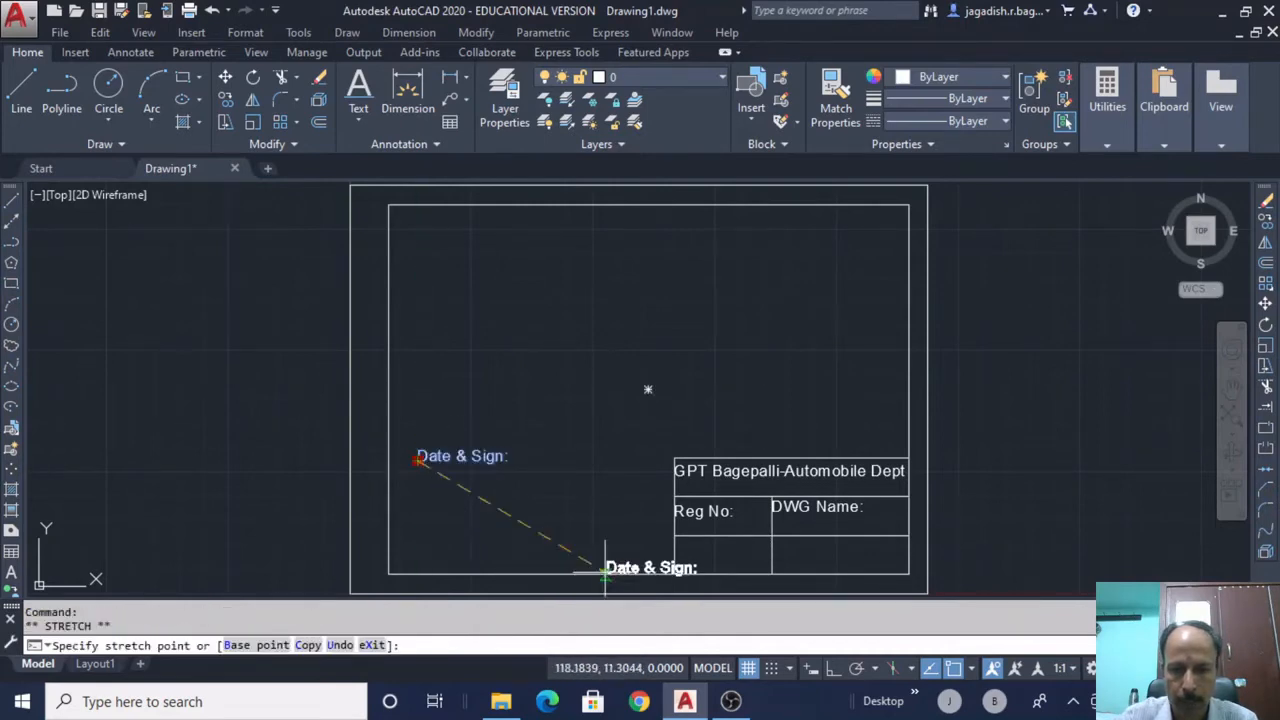
pyautogui.click(771, 548)
pyautogui.press('Escape')
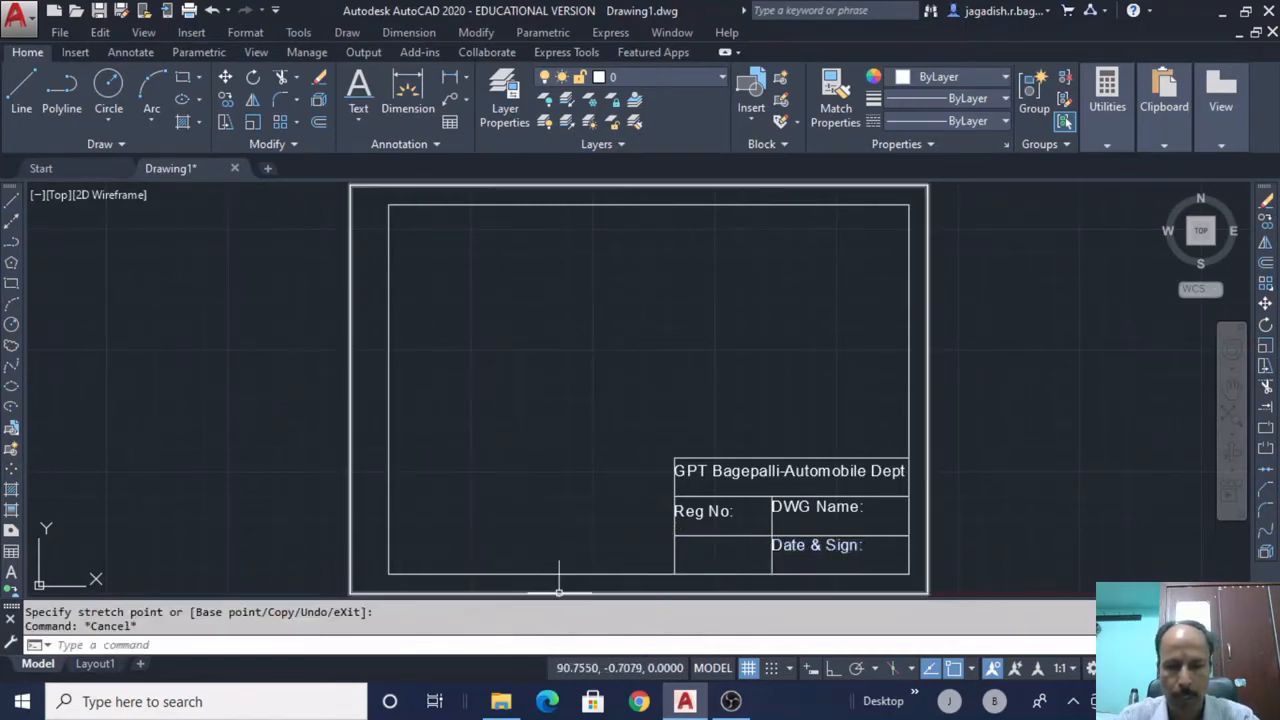
# Insert the third angle projection symbol block into the title block's empty bottom-left cell and close the block library
pyautogui.scroll(-2, 660, 558)
pyautogui.scroll(10, 674, 560)
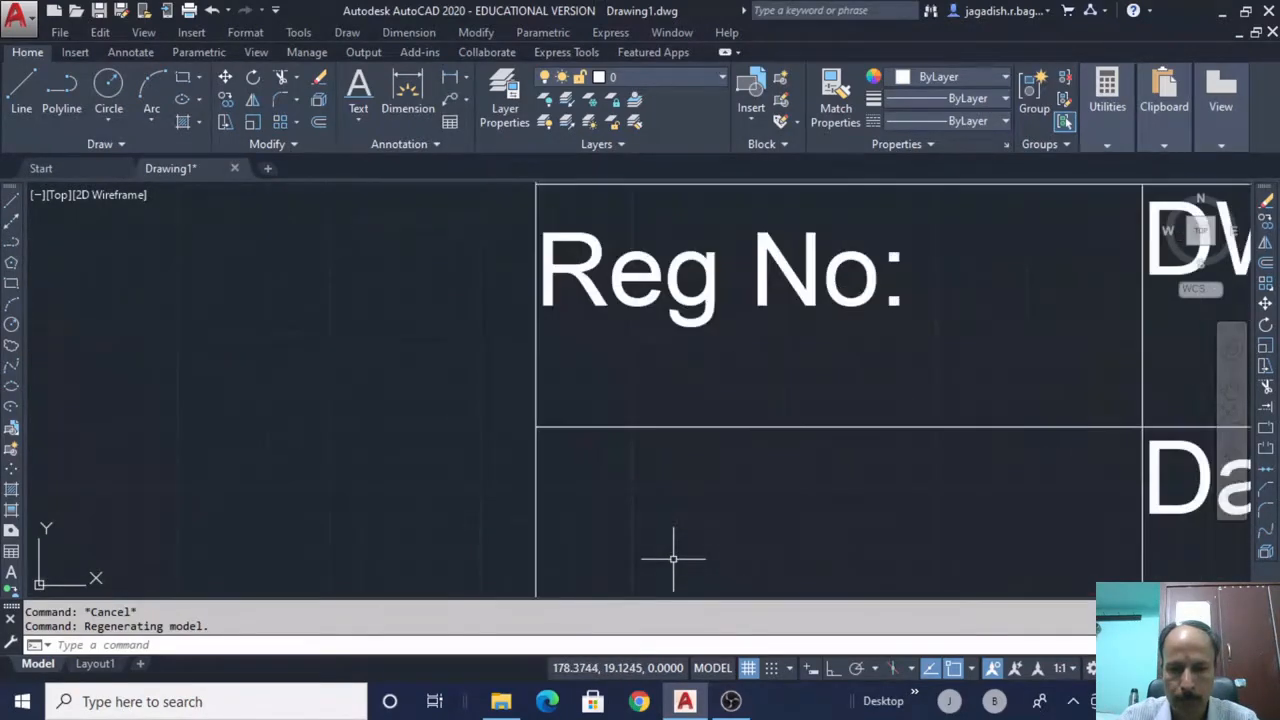
pyautogui.moveTo(717, 545)
pyautogui.mouseDown(button='middle')
pyautogui.moveTo(697, 457)
pyautogui.moveTo(669, 420)
pyautogui.mouseUp(button='middle')
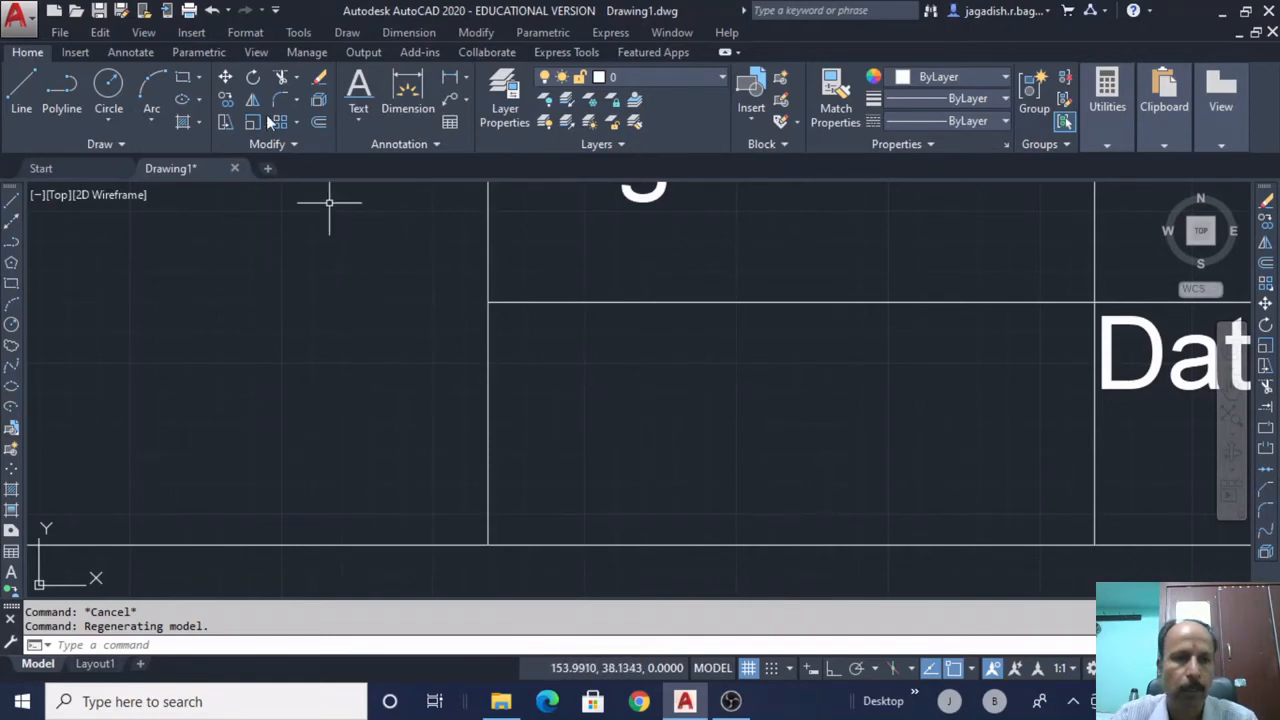
pyautogui.click(204, 38)
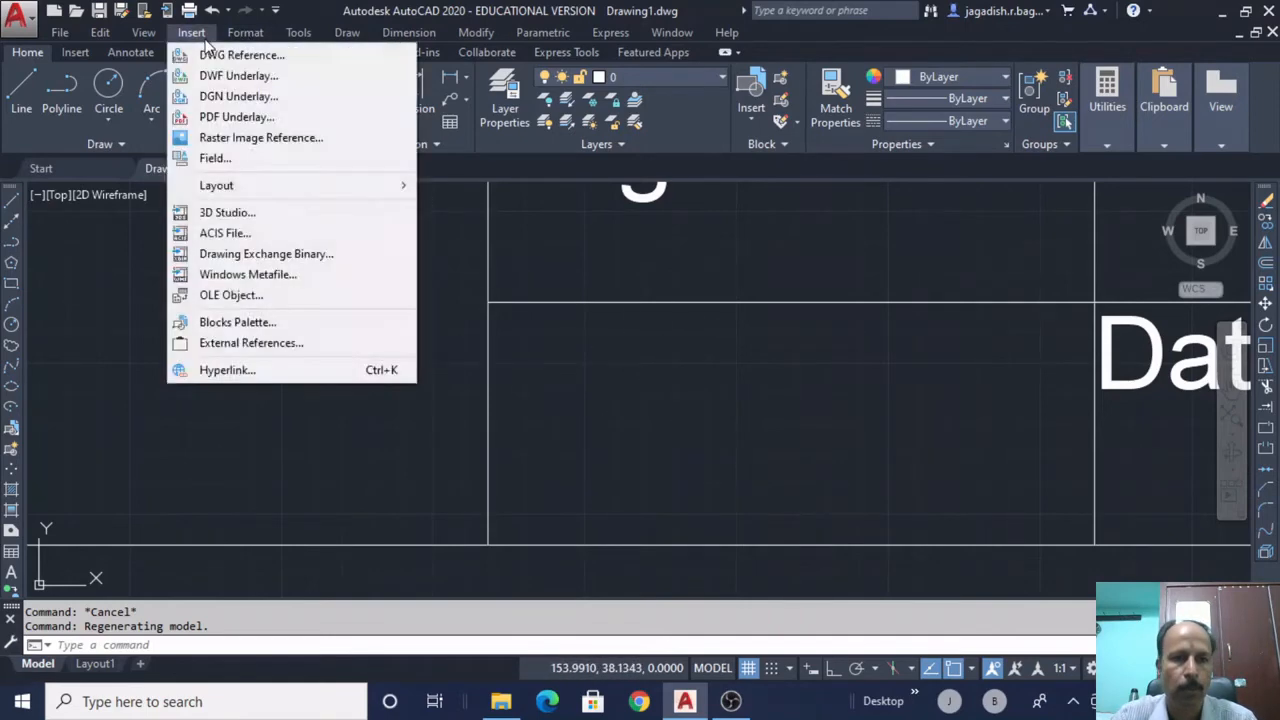
pyautogui.click(236, 322)
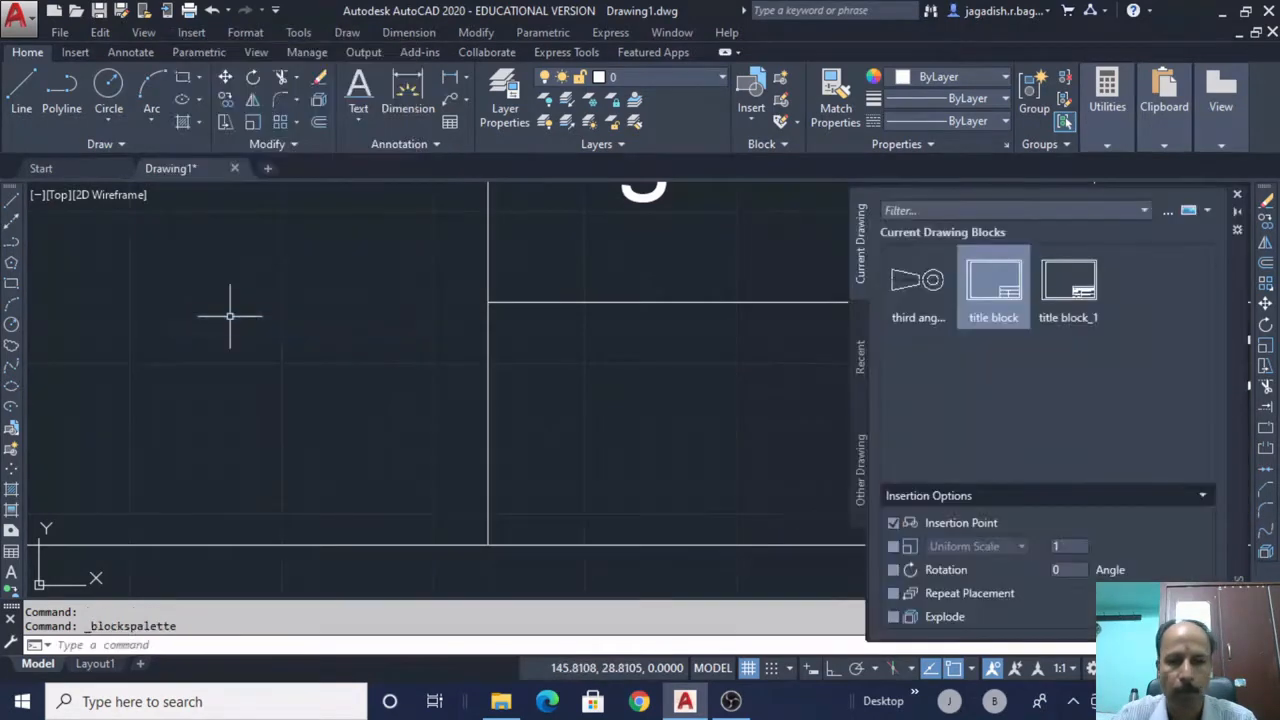
pyautogui.click(923, 287)
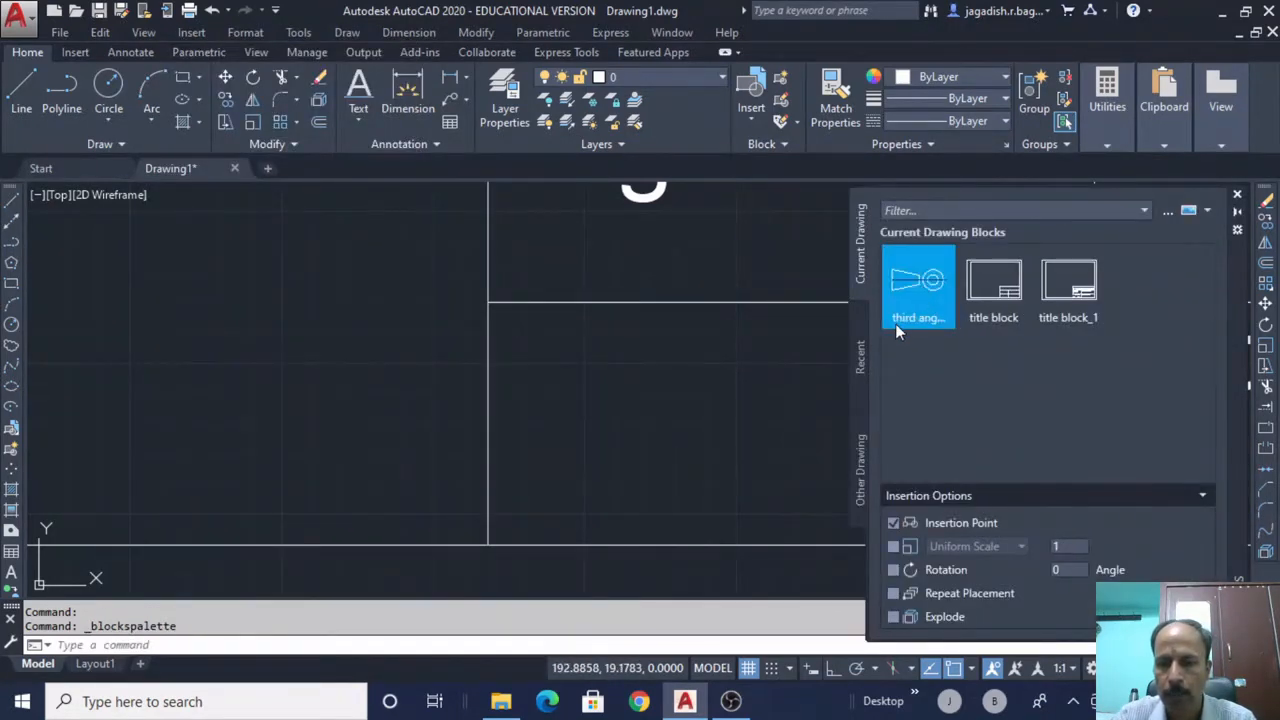
pyautogui.click(904, 306)
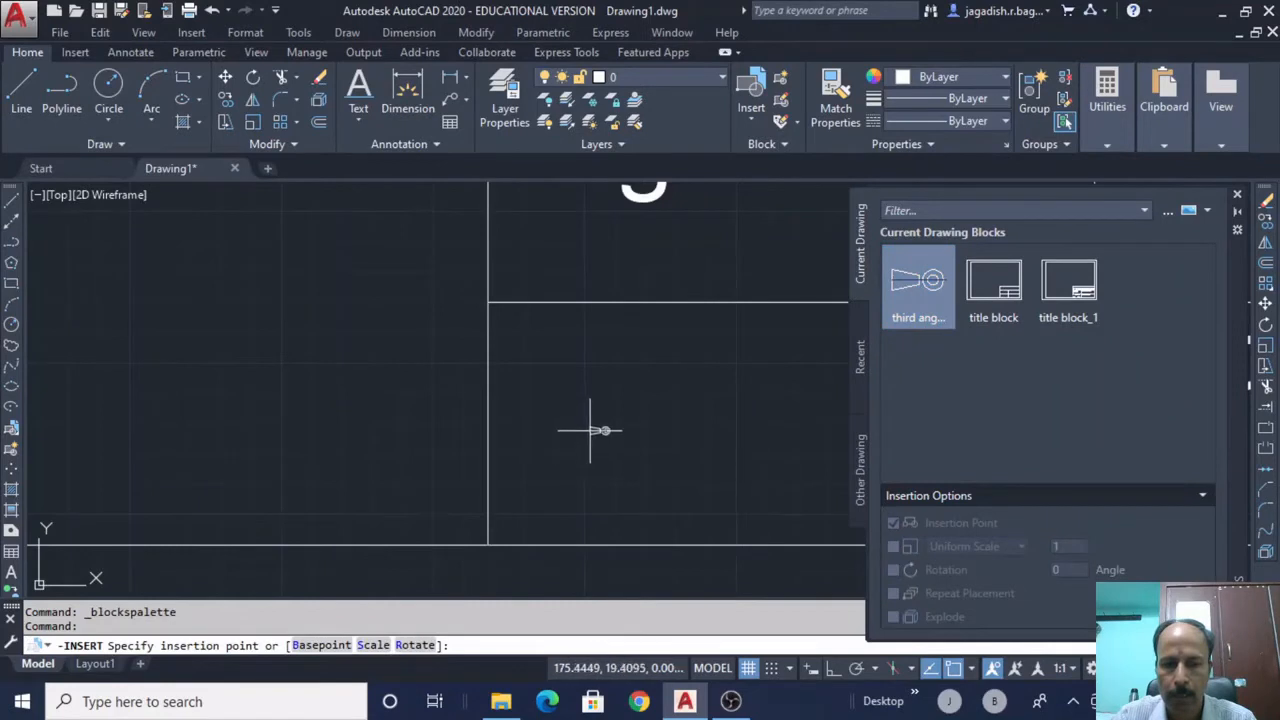
pyautogui.click(1238, 196)
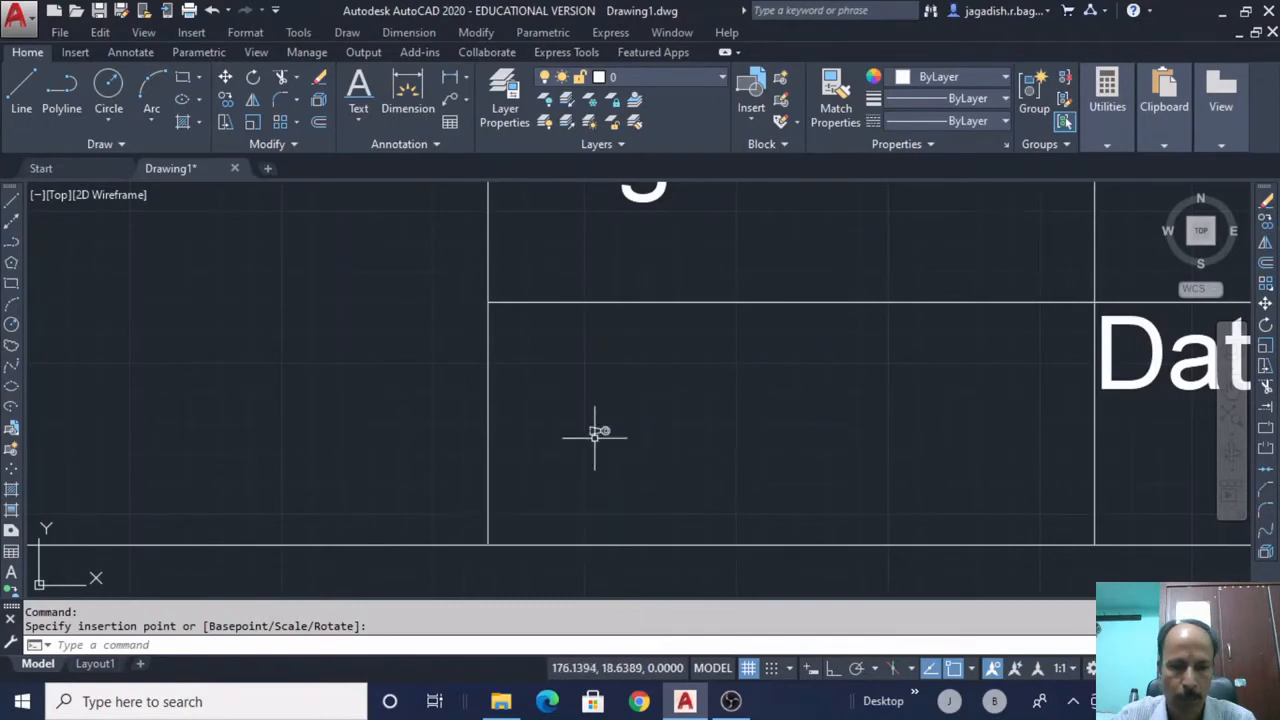
# Scale the projection symbol up from its lower-left corner until it spans most of the cell's width
pyautogui.click(590, 431)
pyautogui.write('s')
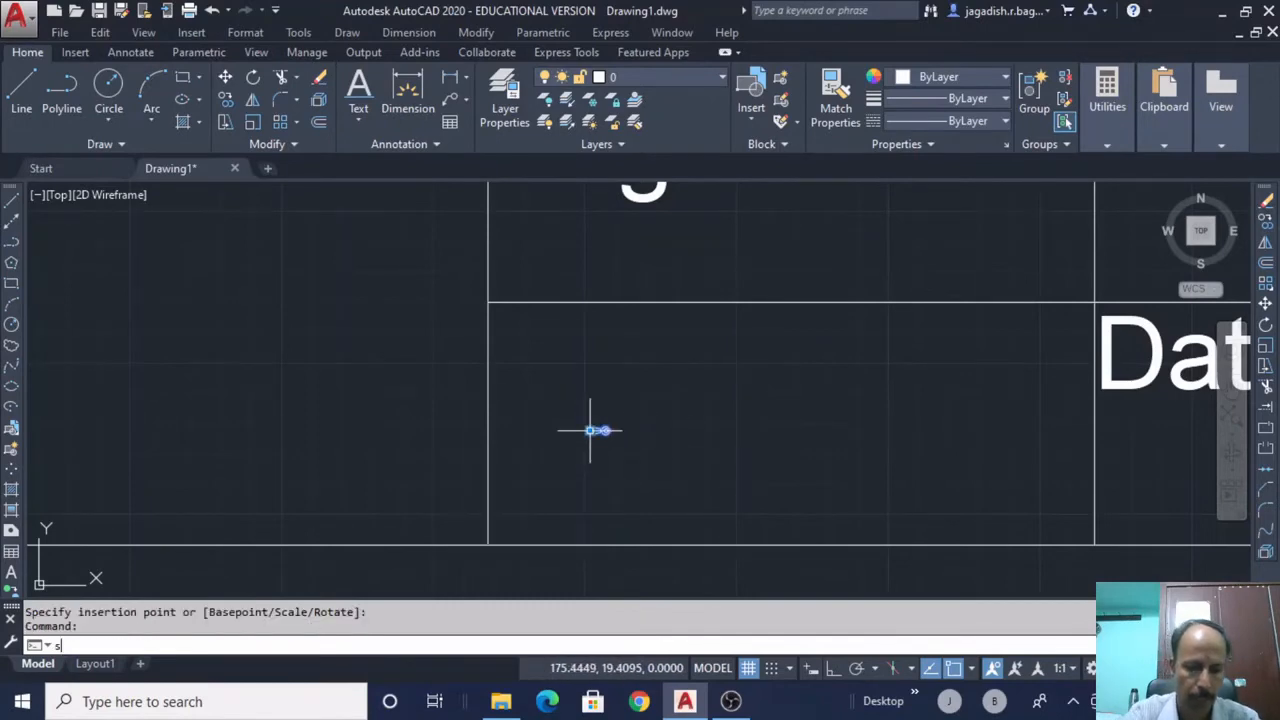
pyautogui.write('cale')
pyautogui.press('Return')
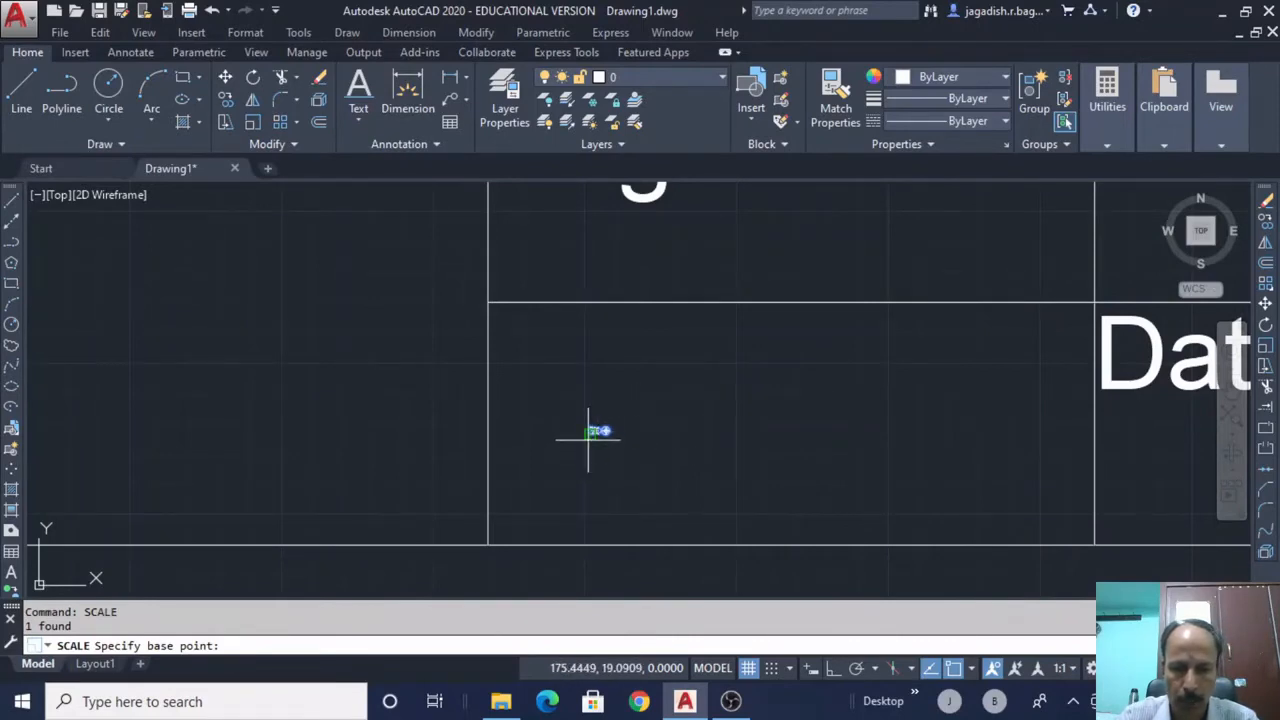
pyautogui.click(589, 431)
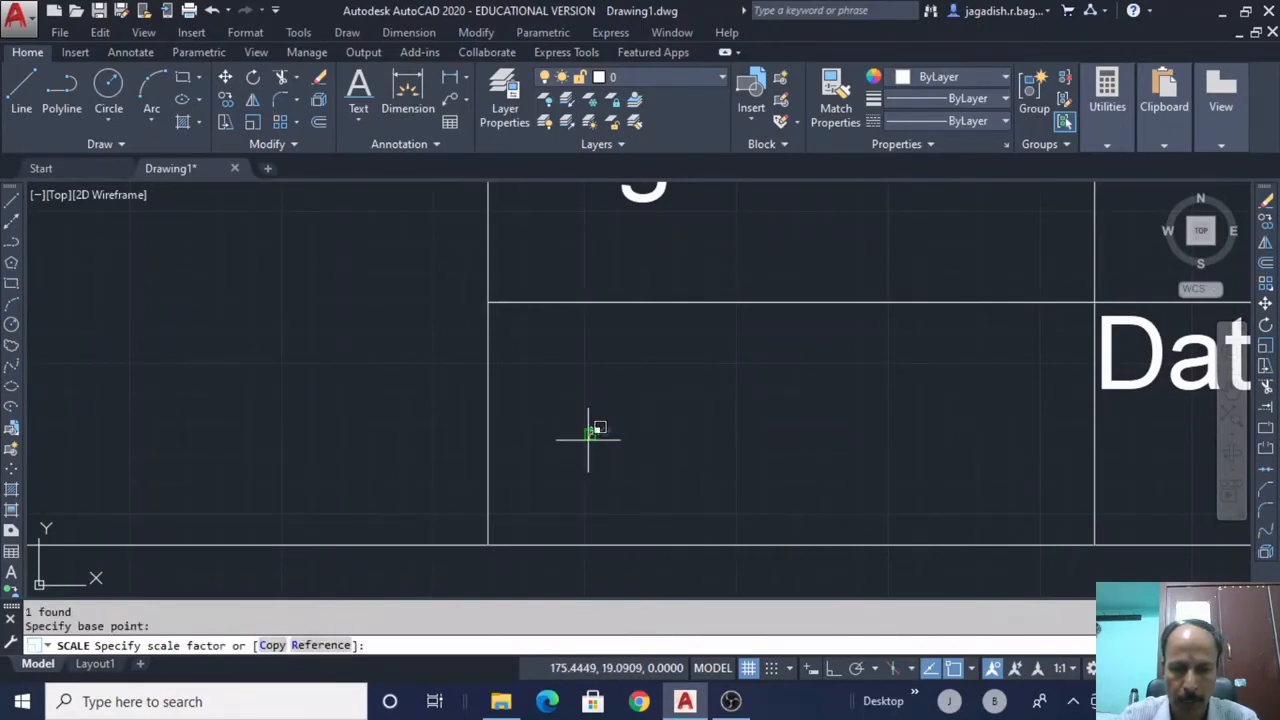
pyautogui.click(826, 444)
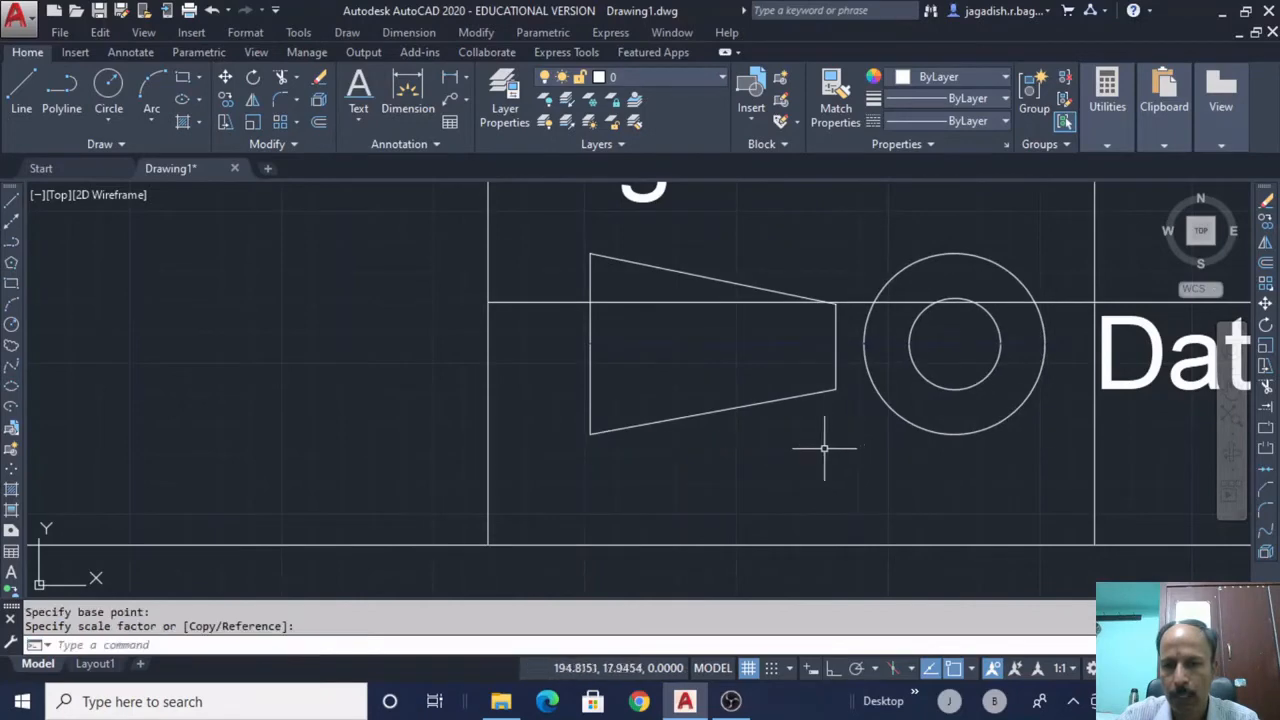
# Move the enlarged projection symbol by its insertion point down and slightly left so it sits inside the bottom-left cell
pyautogui.click(787, 400)
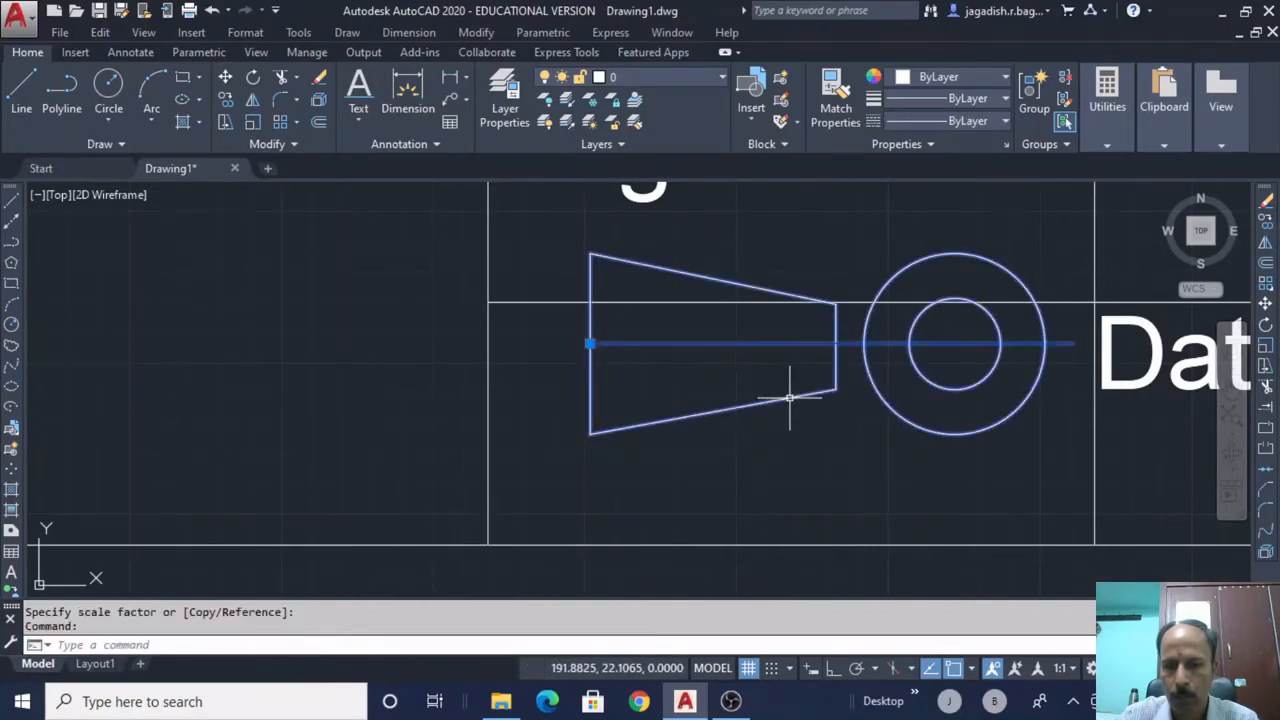
pyautogui.click(589, 344)
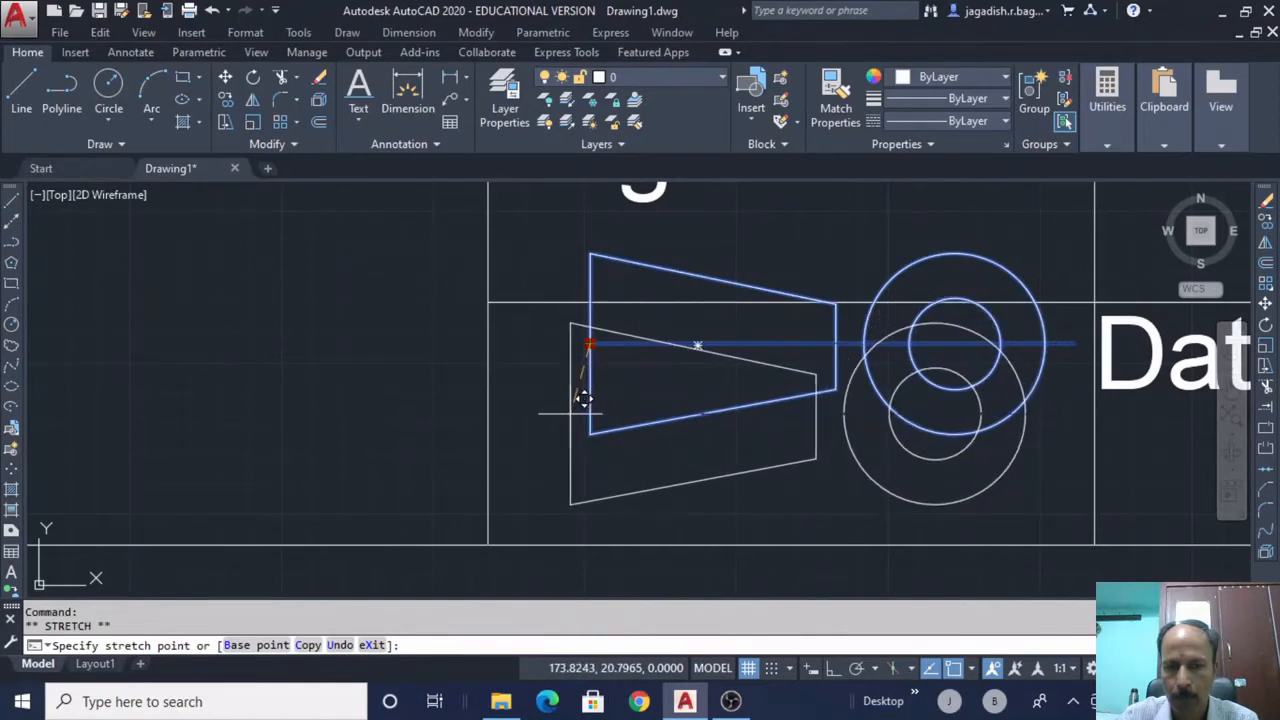
pyautogui.click(570, 413)
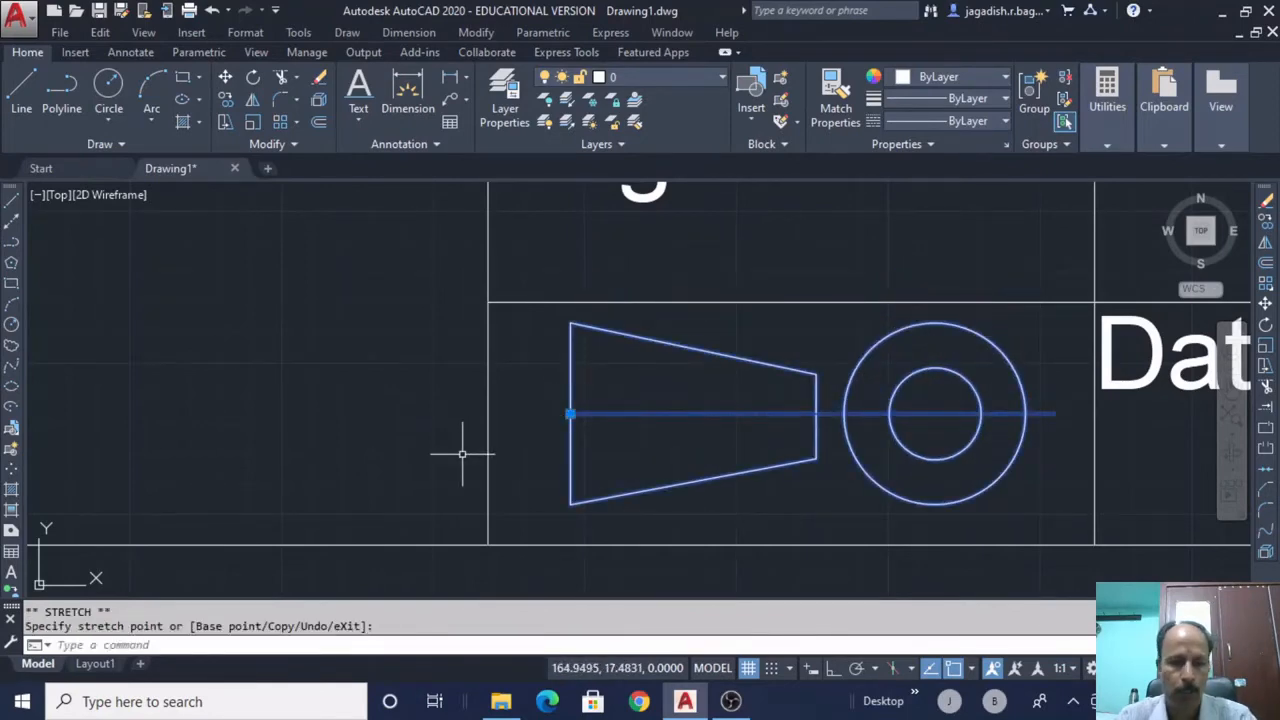
pyautogui.press('Escape')
# Draw a 40 x 20 rectangle inside the sheet border, in the left half of the drawing area
pyautogui.write('zoom')
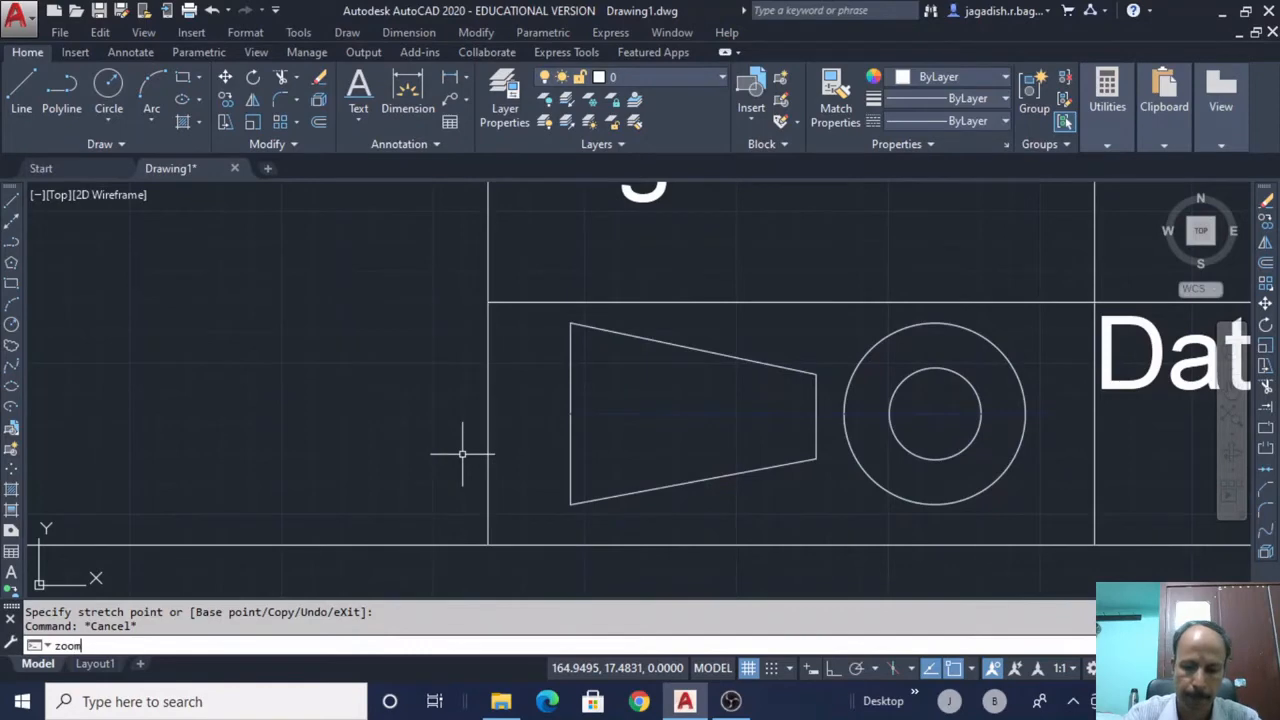
pyautogui.press('Return')
pyautogui.press('Return')
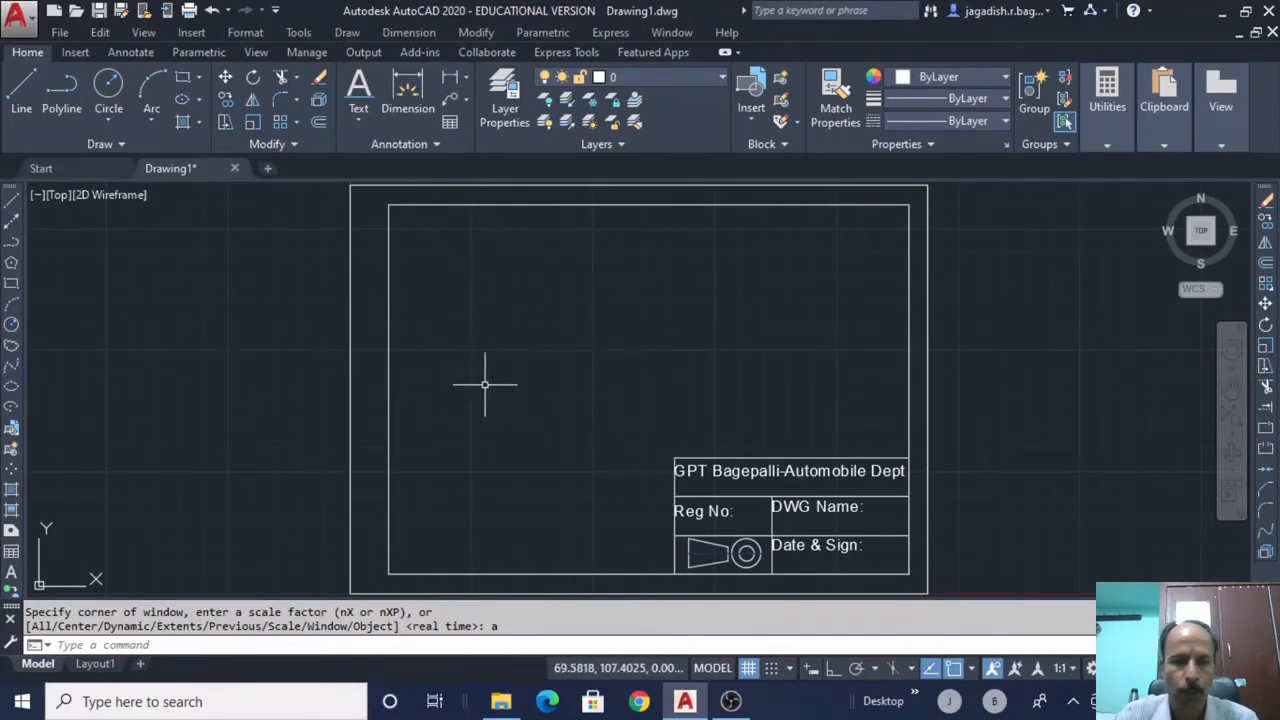
pyautogui.click(12, 283)
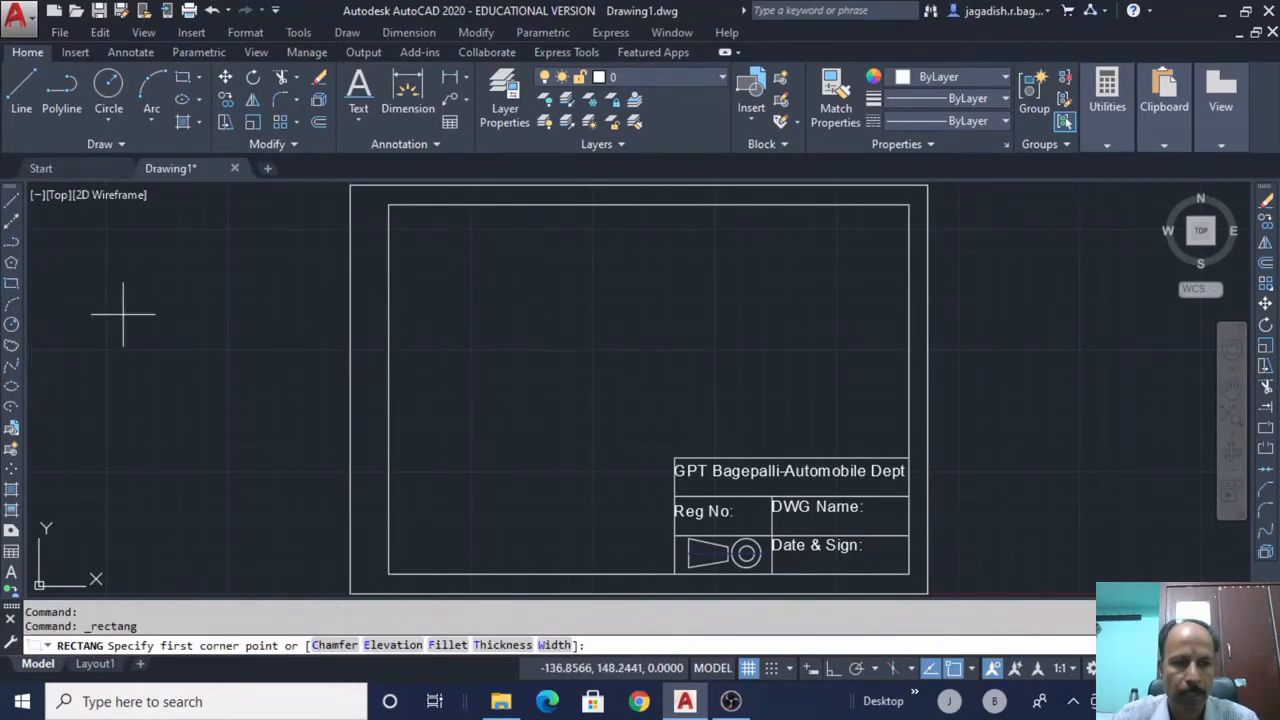
pyautogui.click(437, 401)
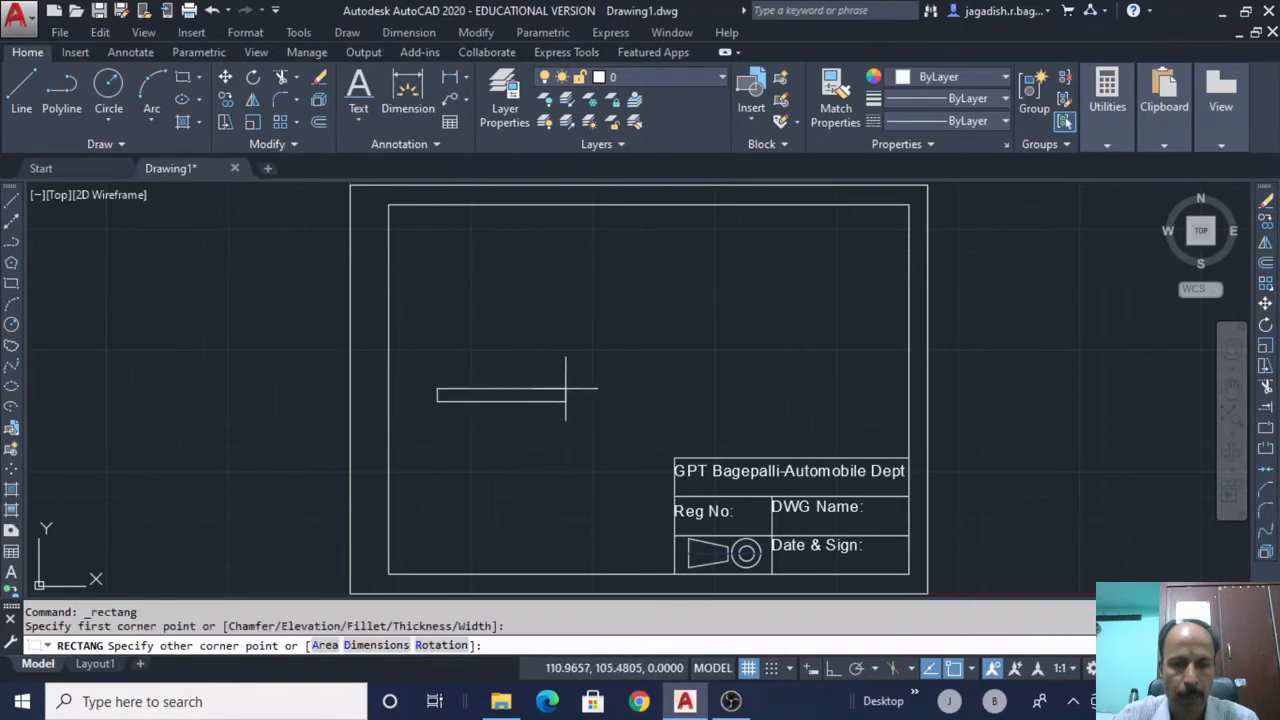
pyautogui.write('@')
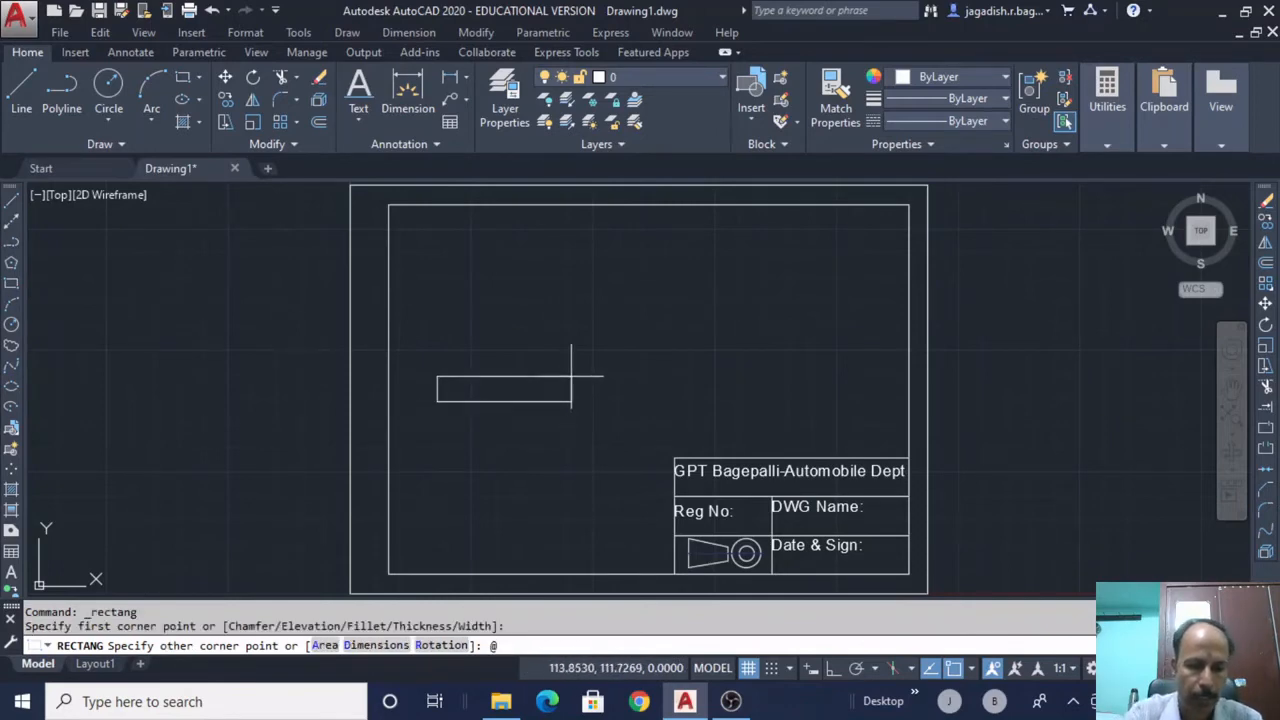
pyautogui.write('30')
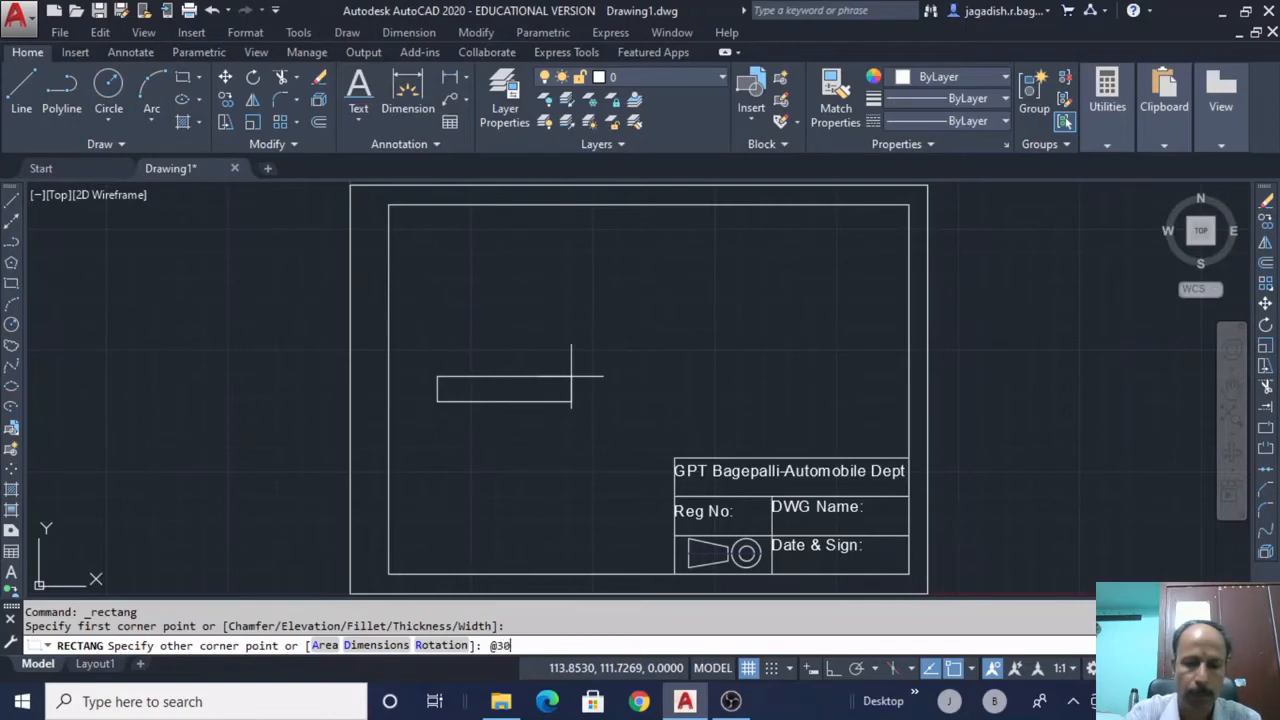
pyautogui.press('BackSpace')
pyautogui.press('BackSpace')
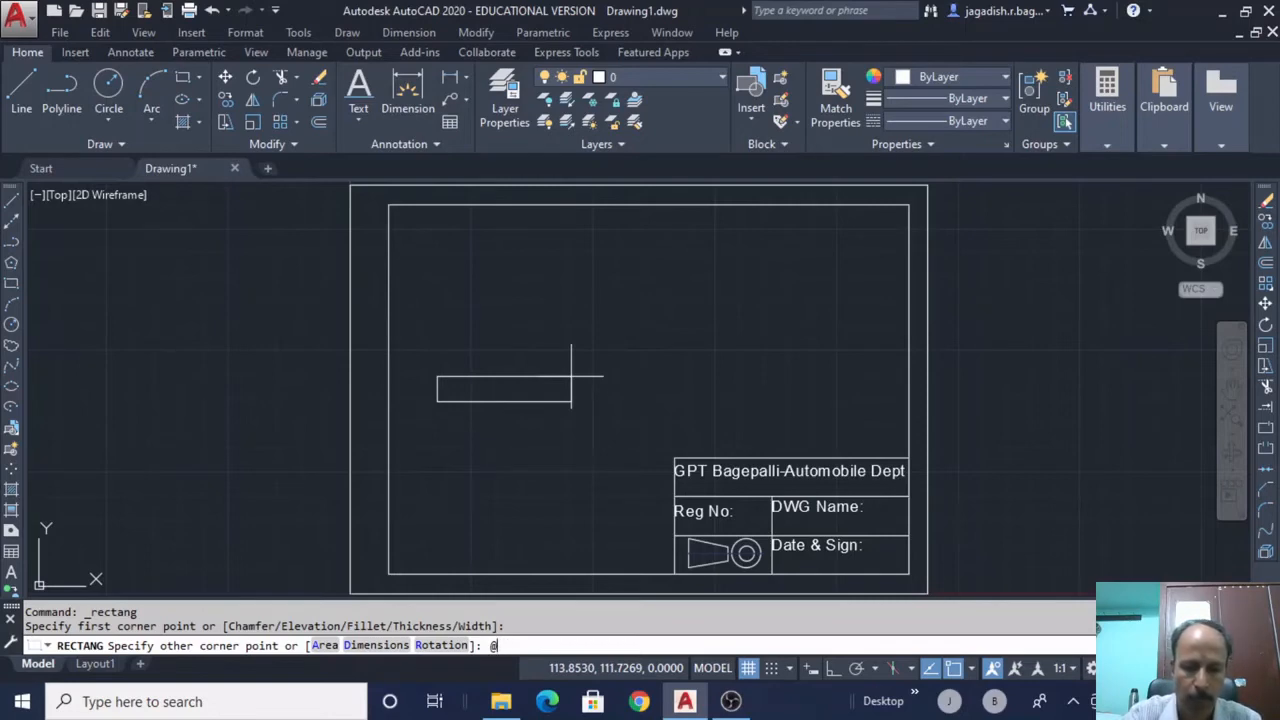
pyautogui.write('40<')
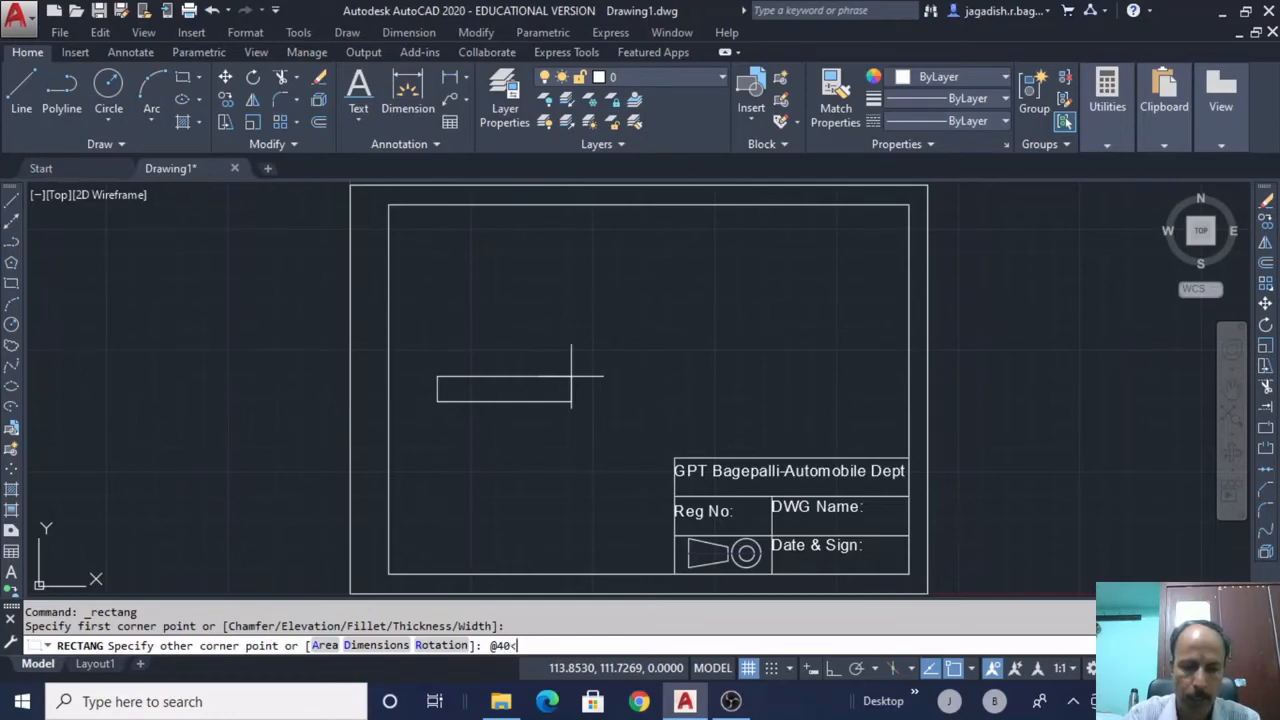
pyautogui.press('BackSpace')
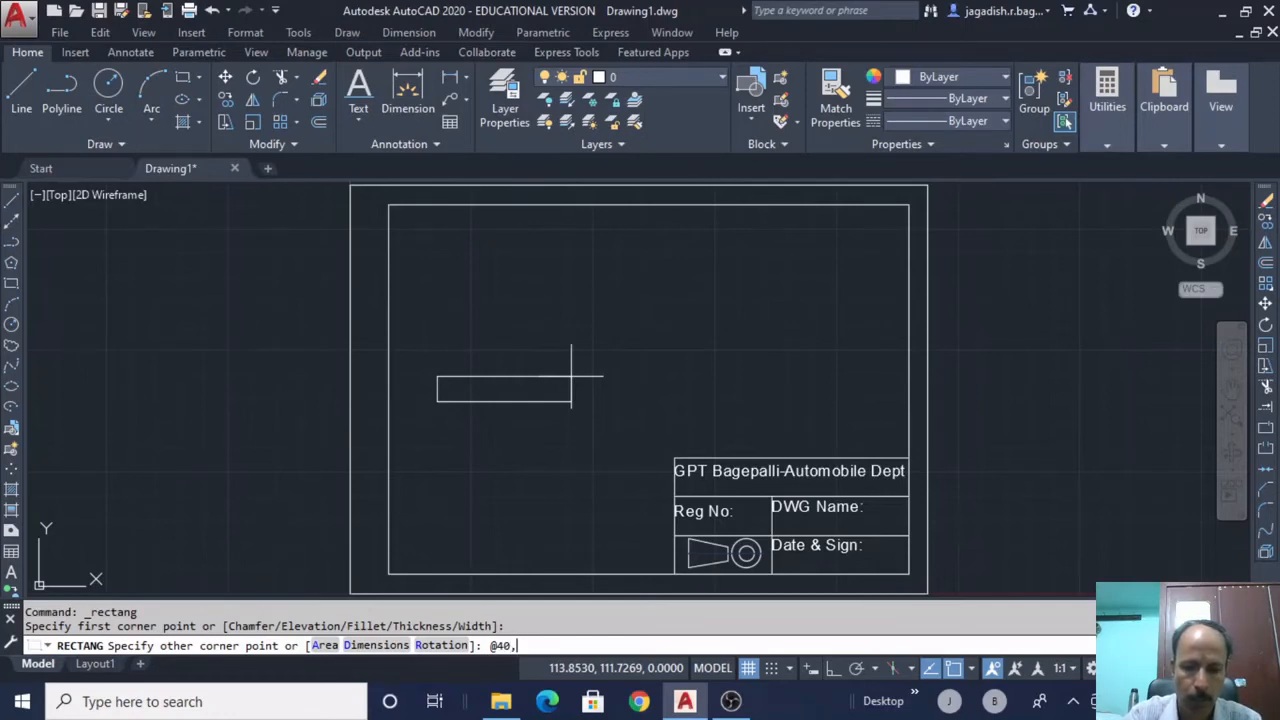
pyautogui.write(',20')
pyautogui.press('Return')
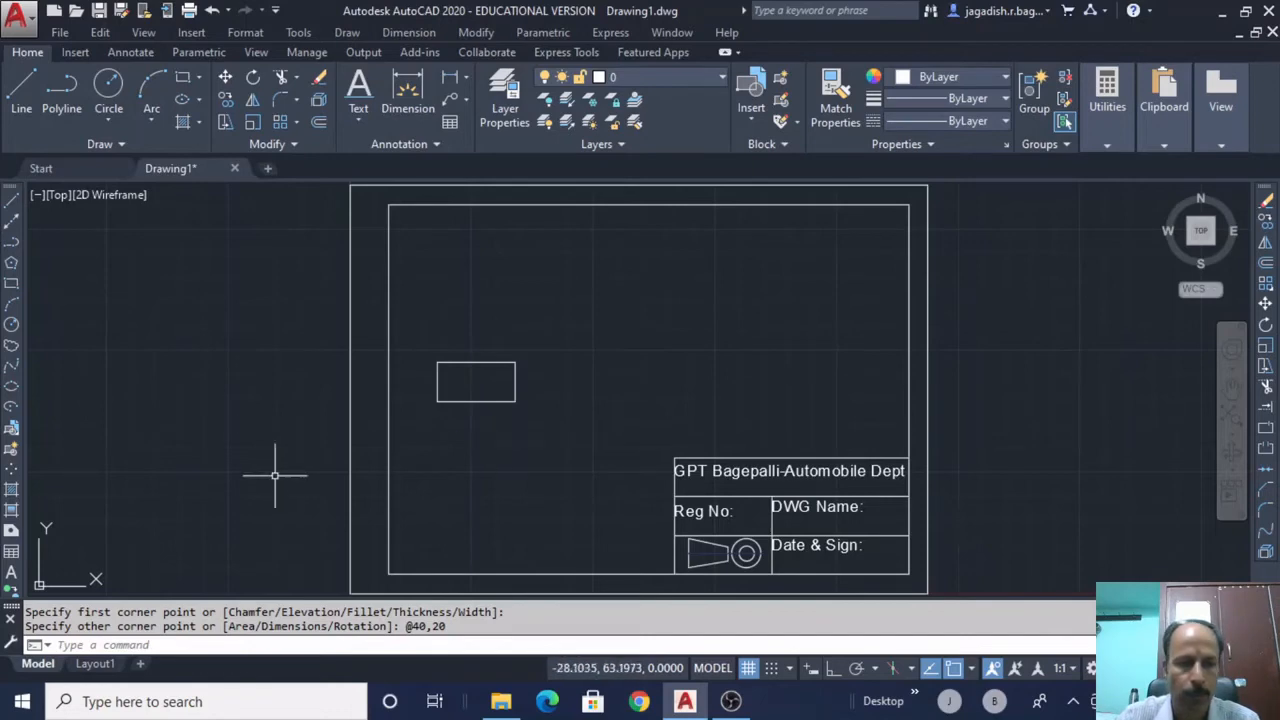
# Draw a circle of radius 8 at the centre of the 40 x 20 rectangle
pyautogui.click(11, 325)
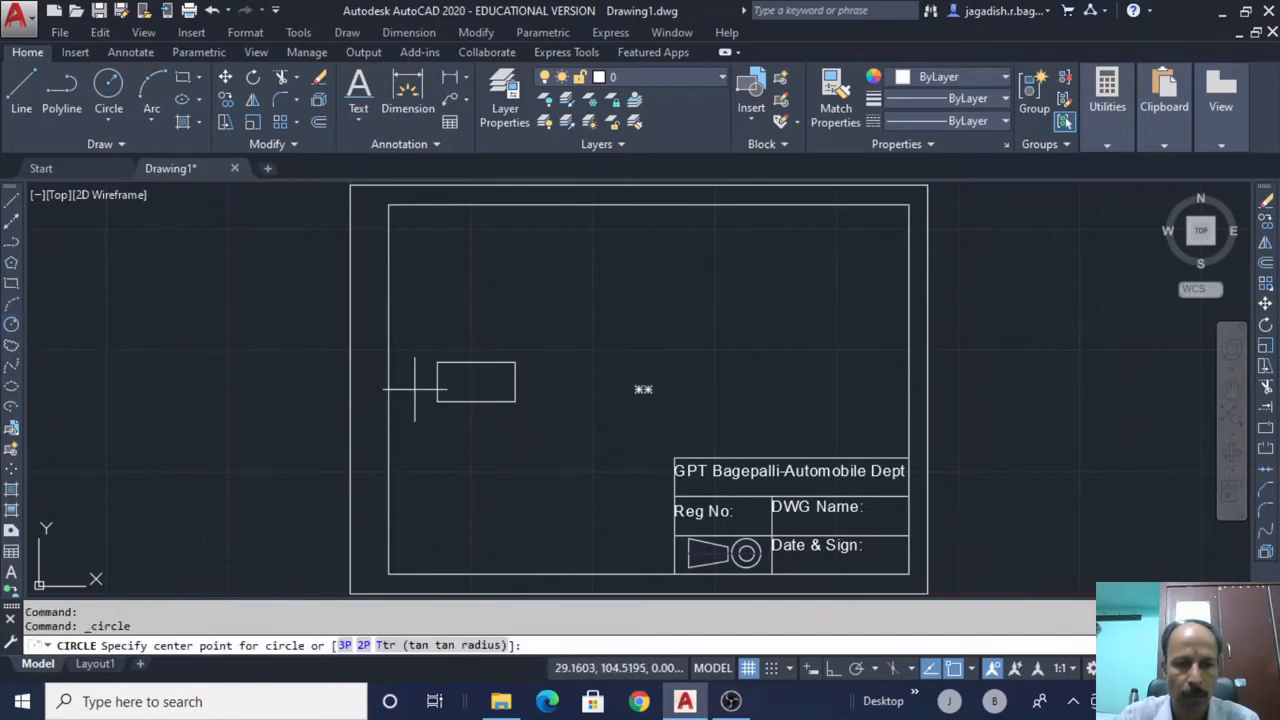
pyautogui.click(475, 381)
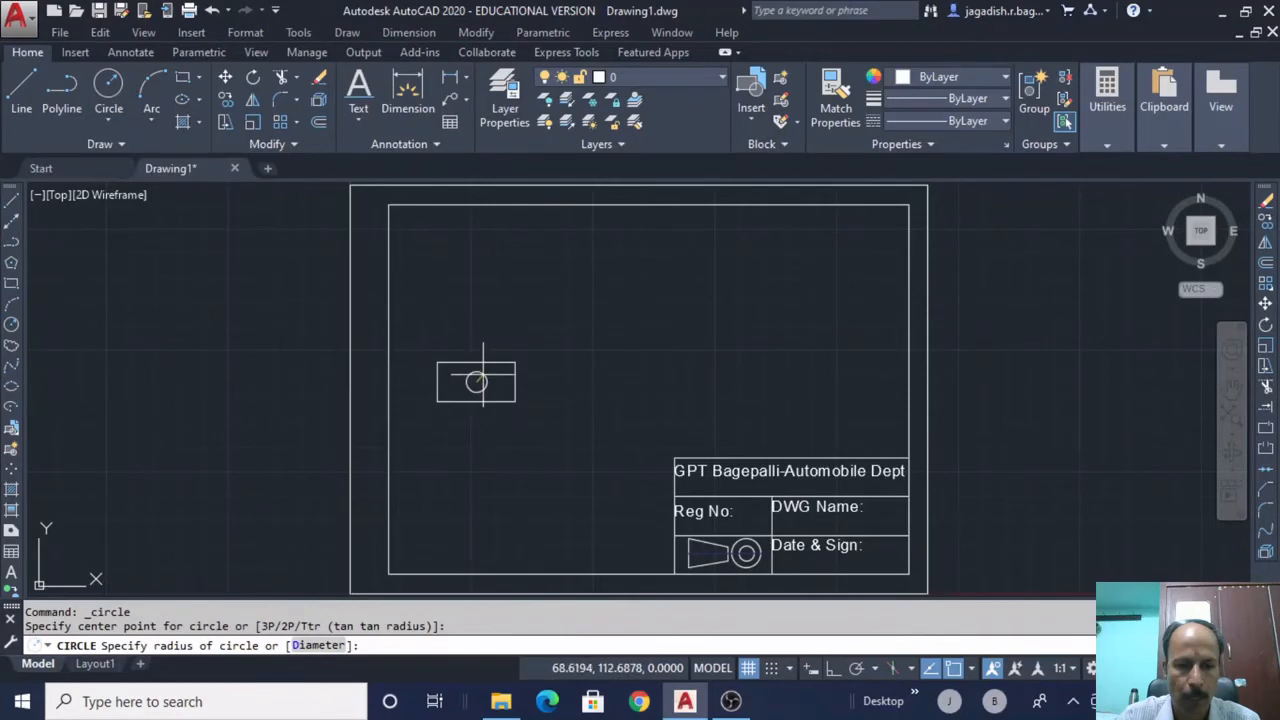
pyautogui.write('10')
pyautogui.press('BackSpace')
pyautogui.write('8')
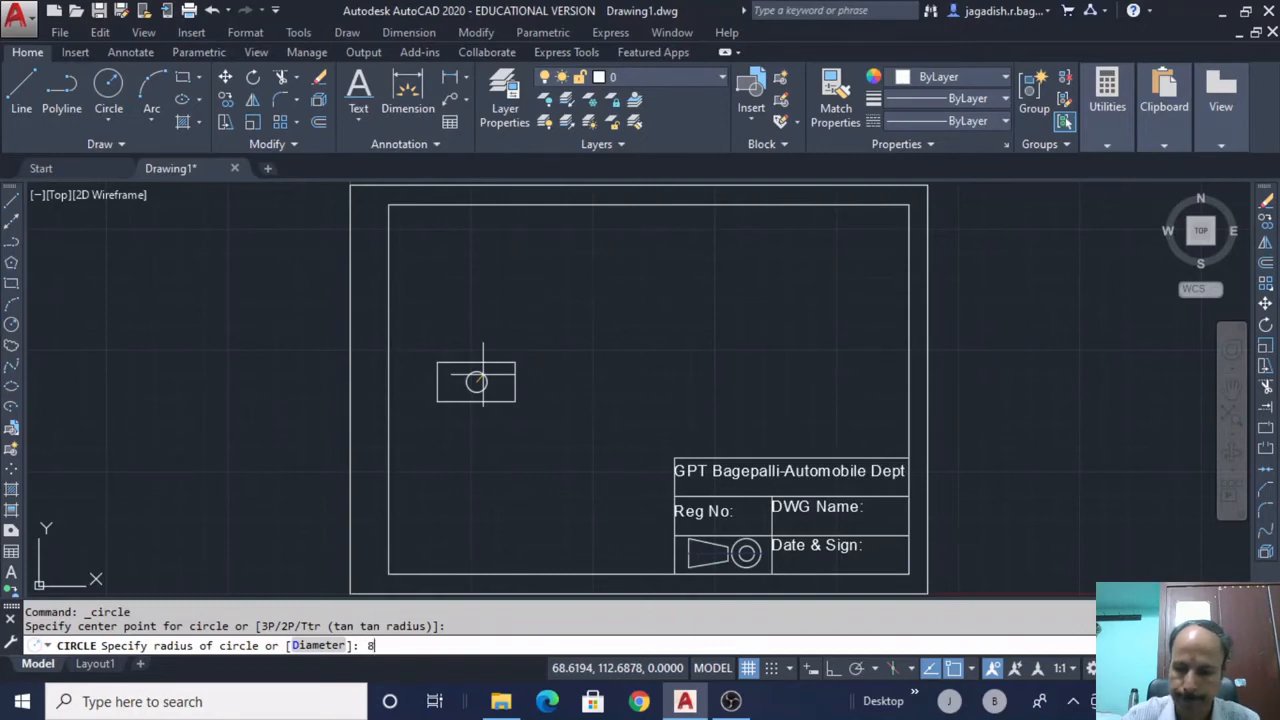
pyautogui.press('Return')
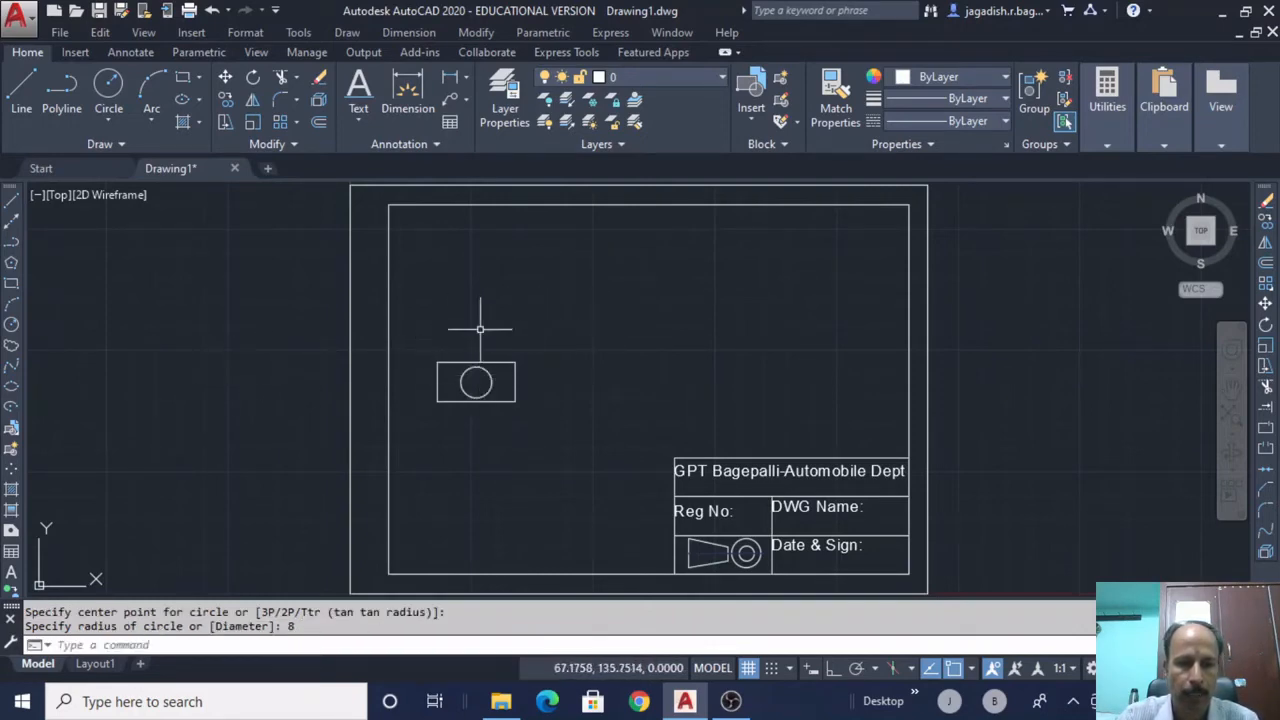
pyautogui.scroll(4, 481, 362)
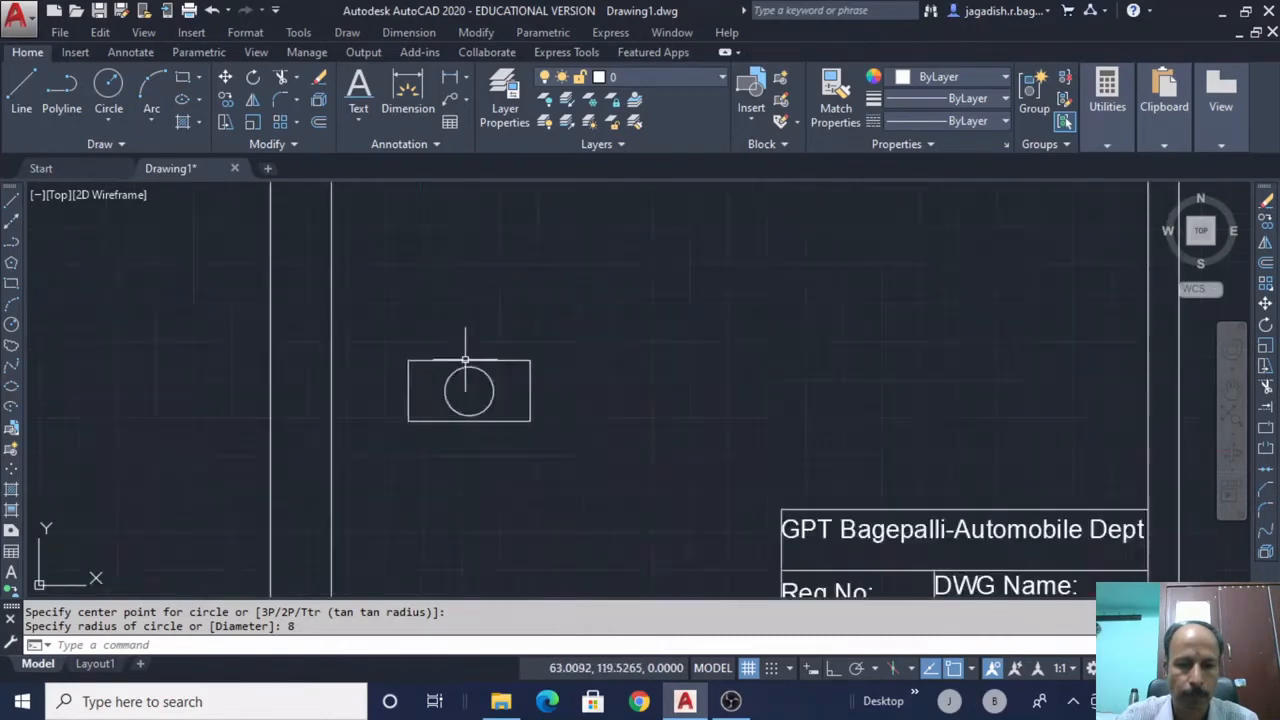
pyautogui.click(11, 285)
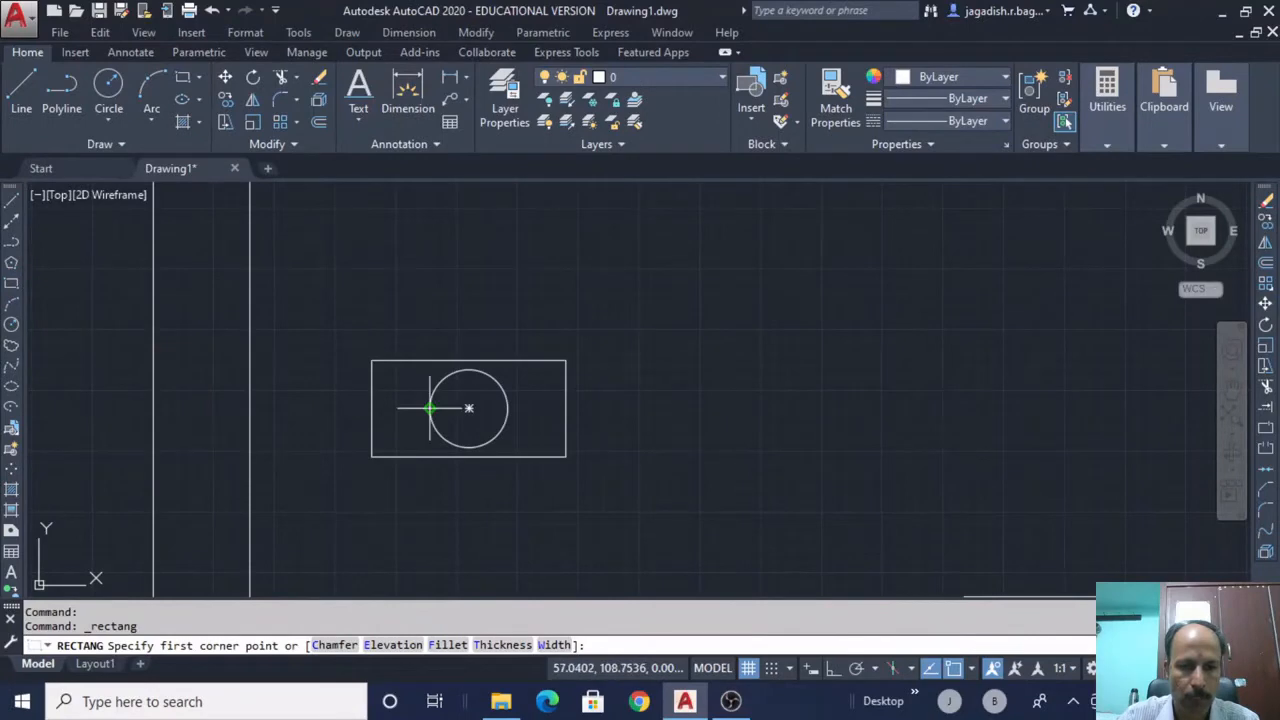
pyautogui.click(430, 360)
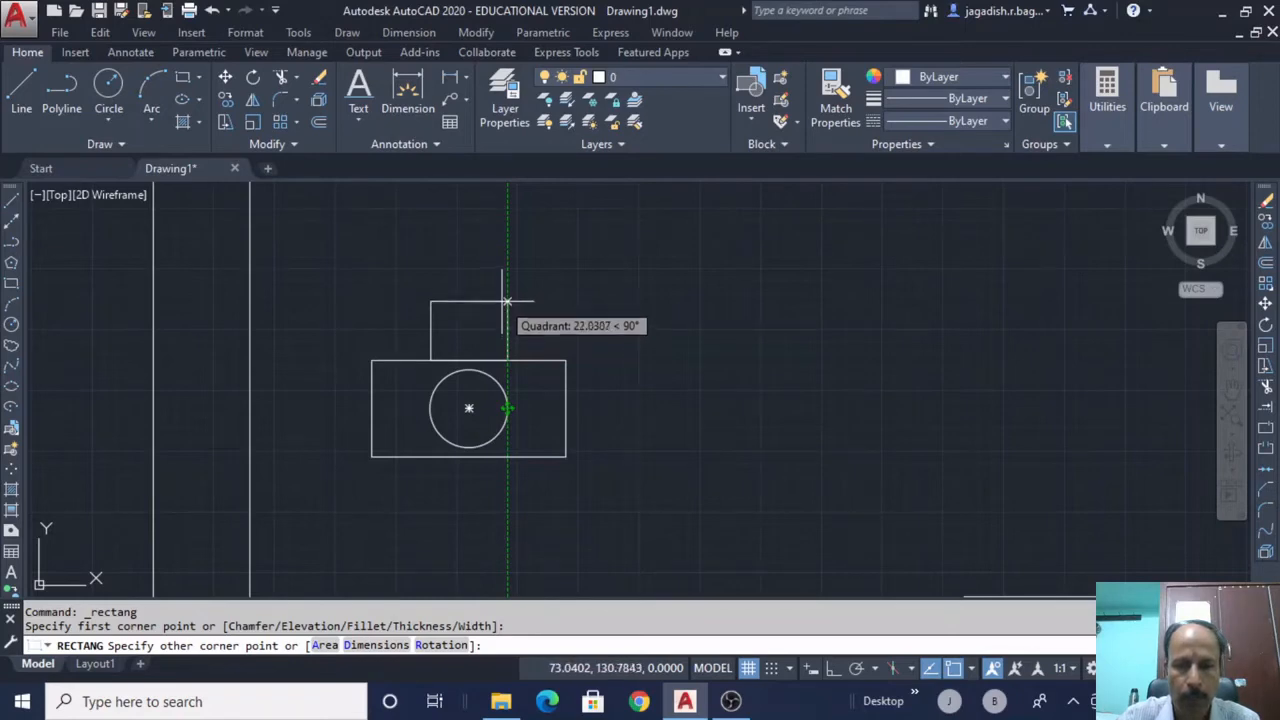
pyautogui.write('@')
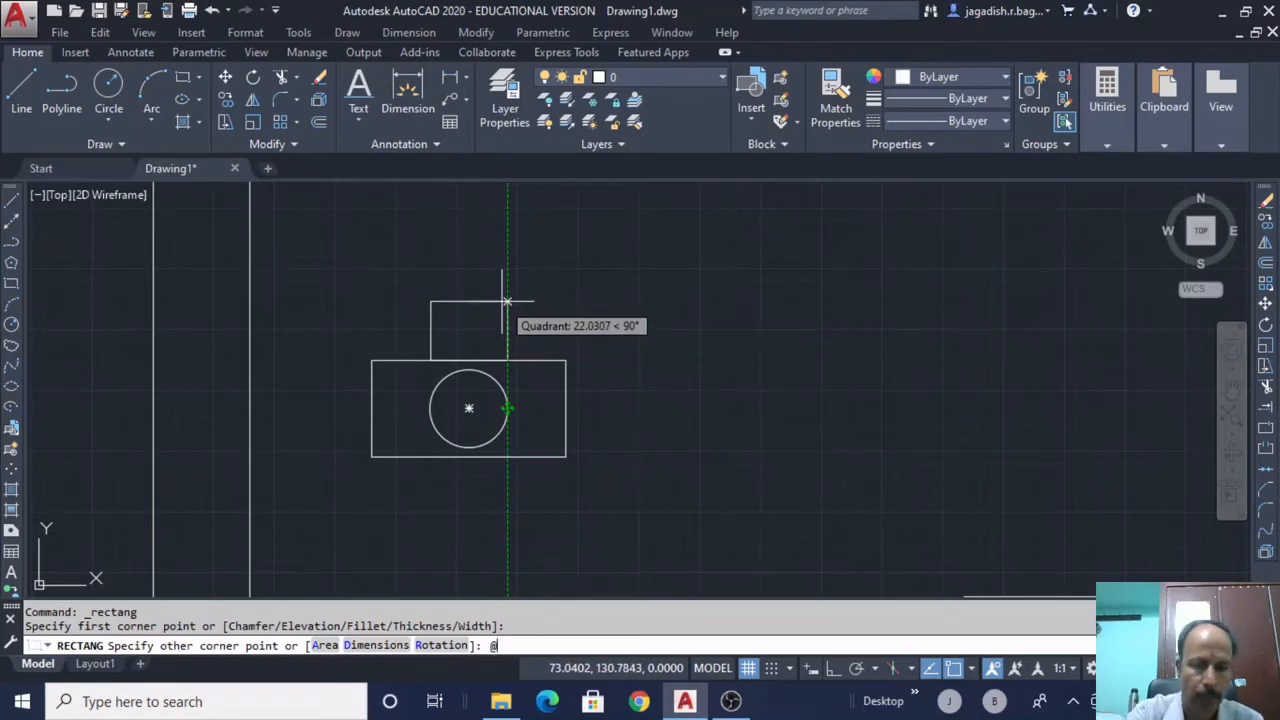
pyautogui.write('30<90')
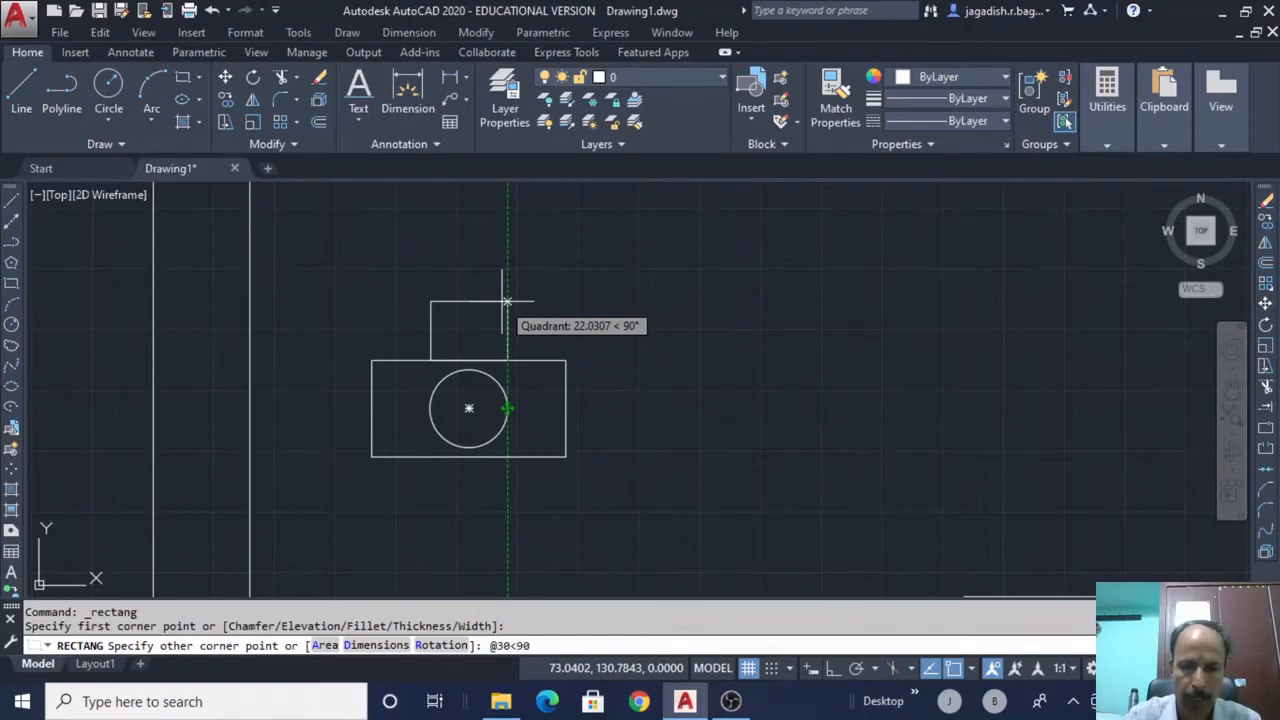
pyautogui.press('Return')
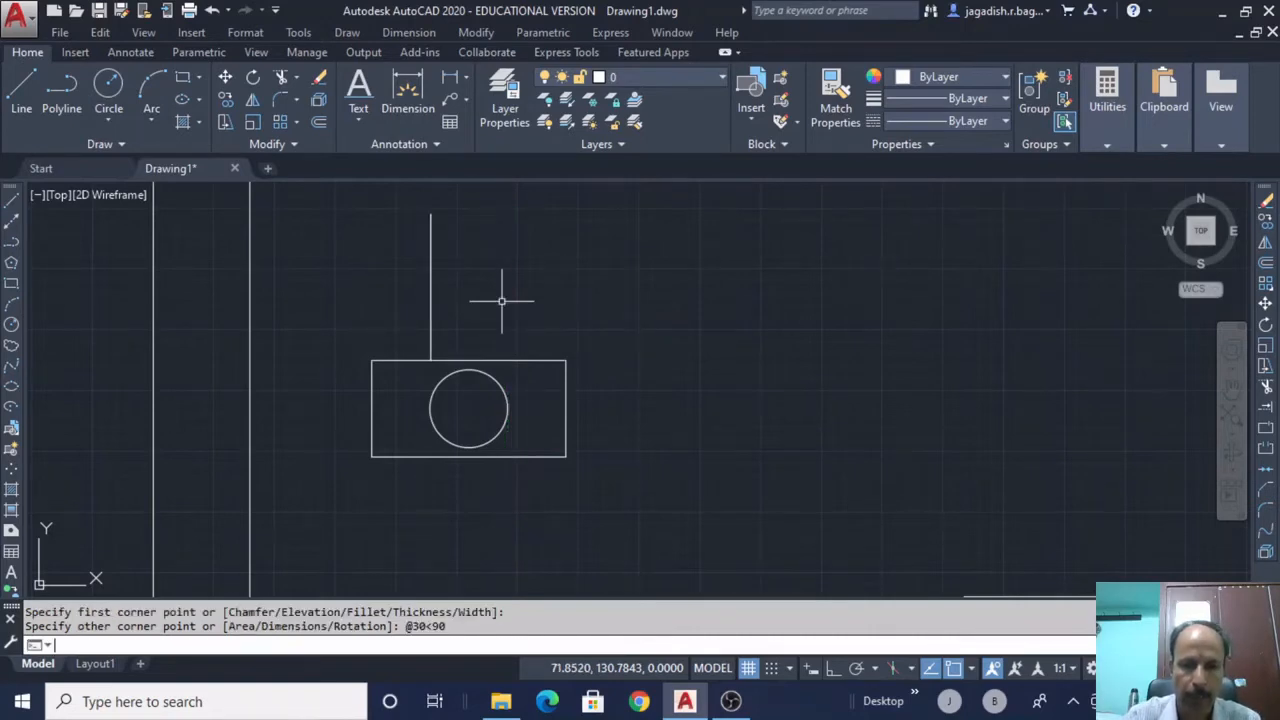
pyautogui.click(430, 330)
pyautogui.press('Delete')
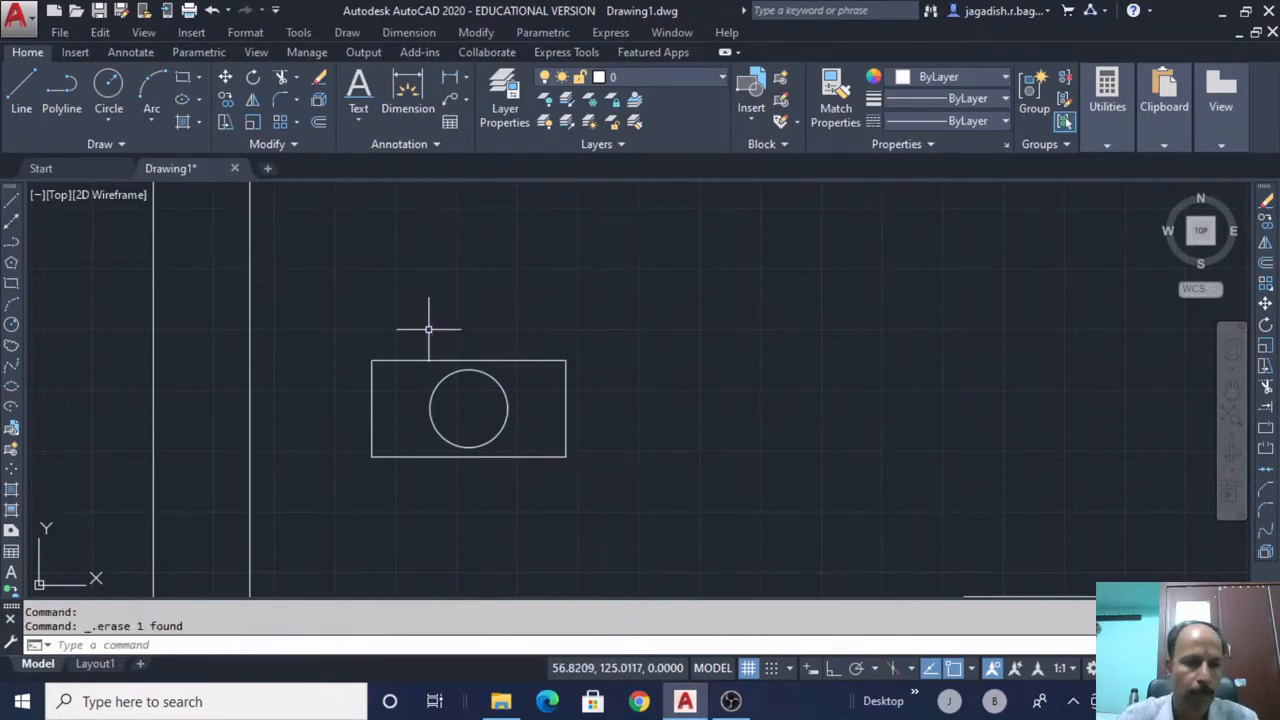
# Draw a three-sided line outline rising 30 from the rectangle's upper edge, its vertical sides aligned with the circle's left and right quadrants
pyautogui.click(13, 204)
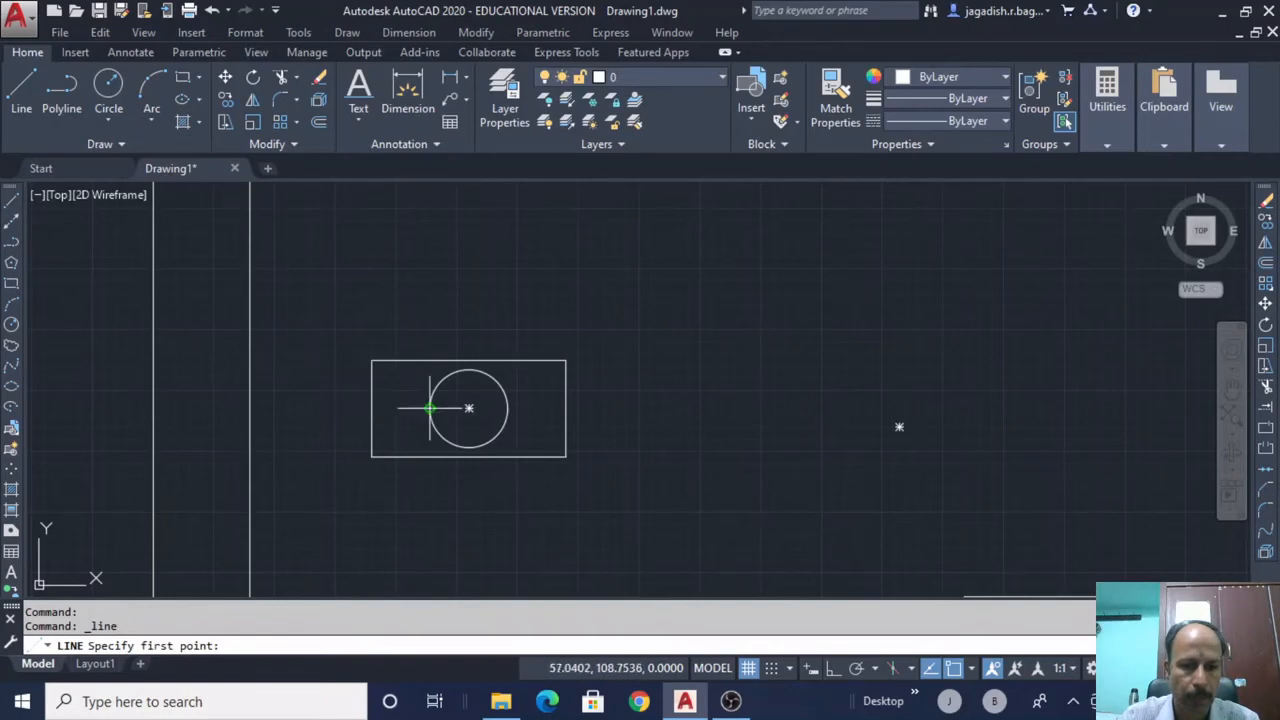
pyautogui.click(431, 358)
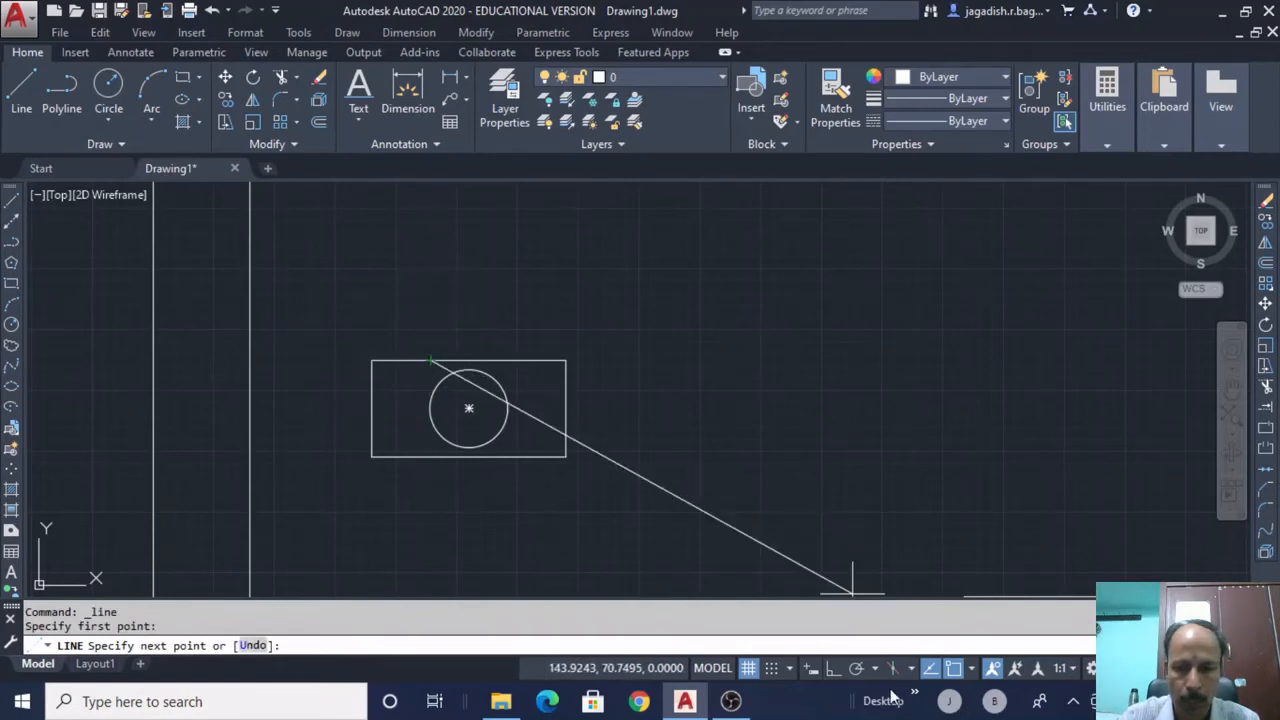
pyautogui.click(833, 668)
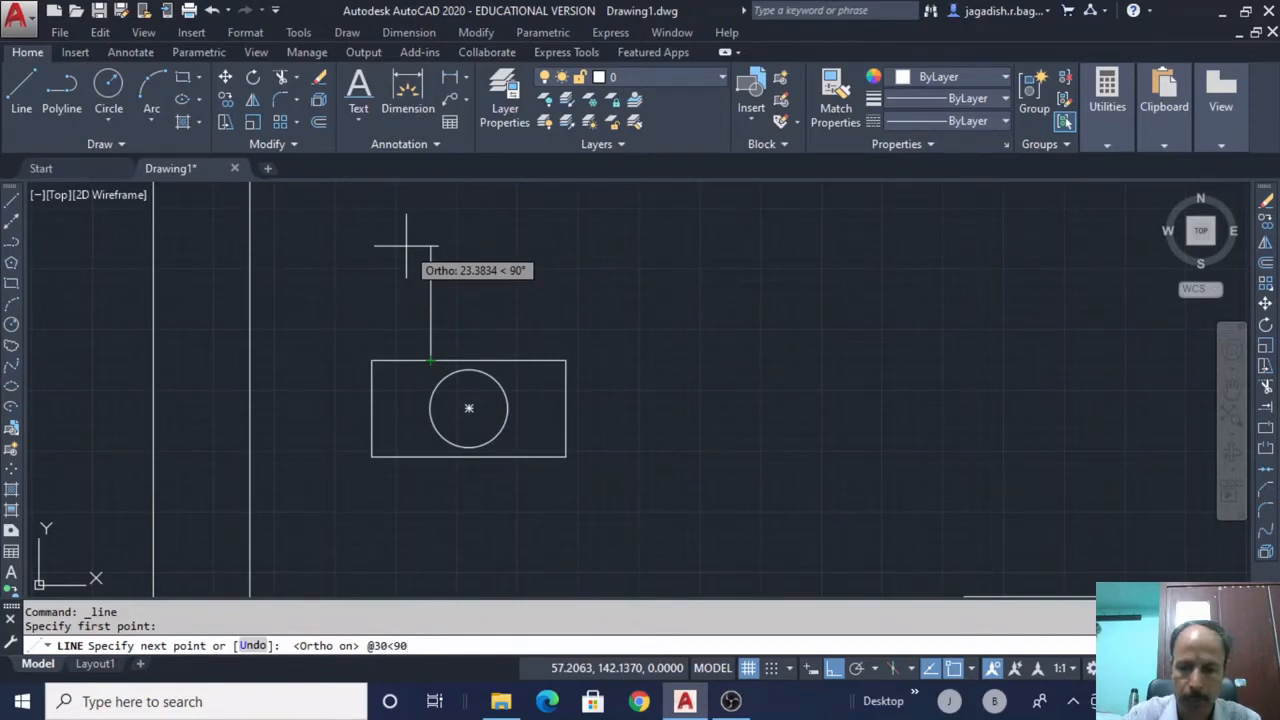
pyautogui.press('Return')
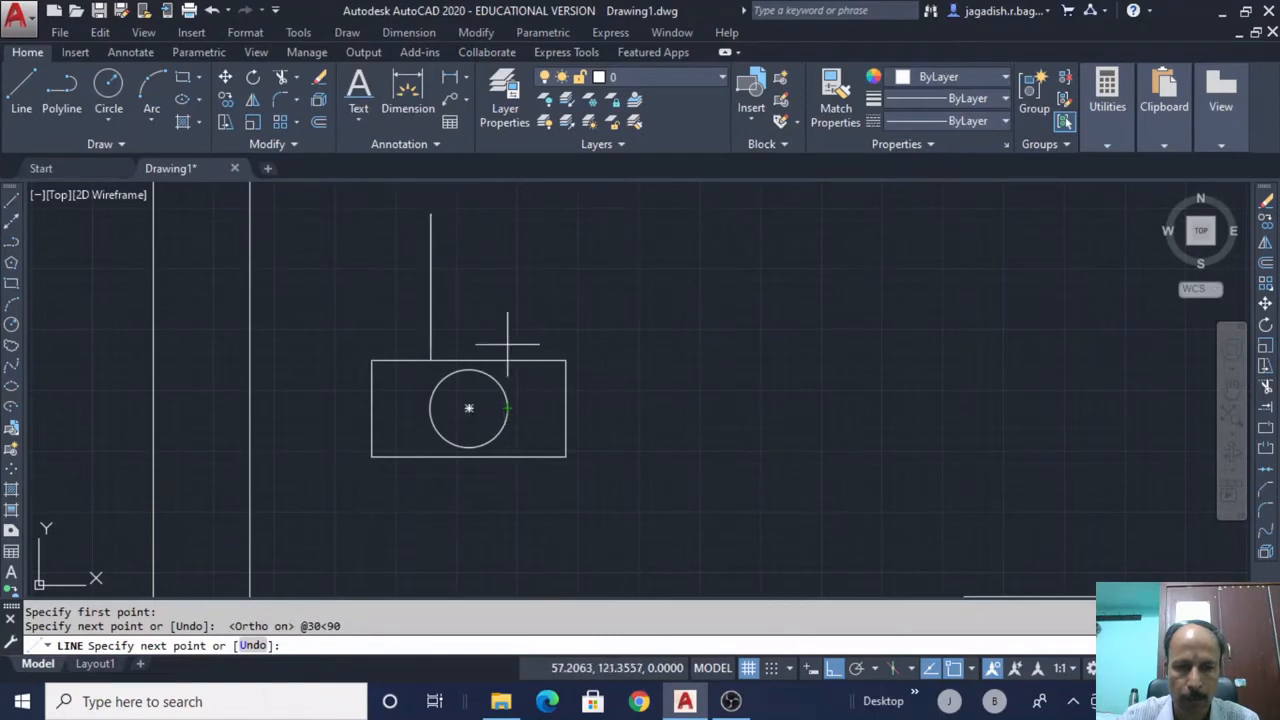
pyautogui.click(507, 213)
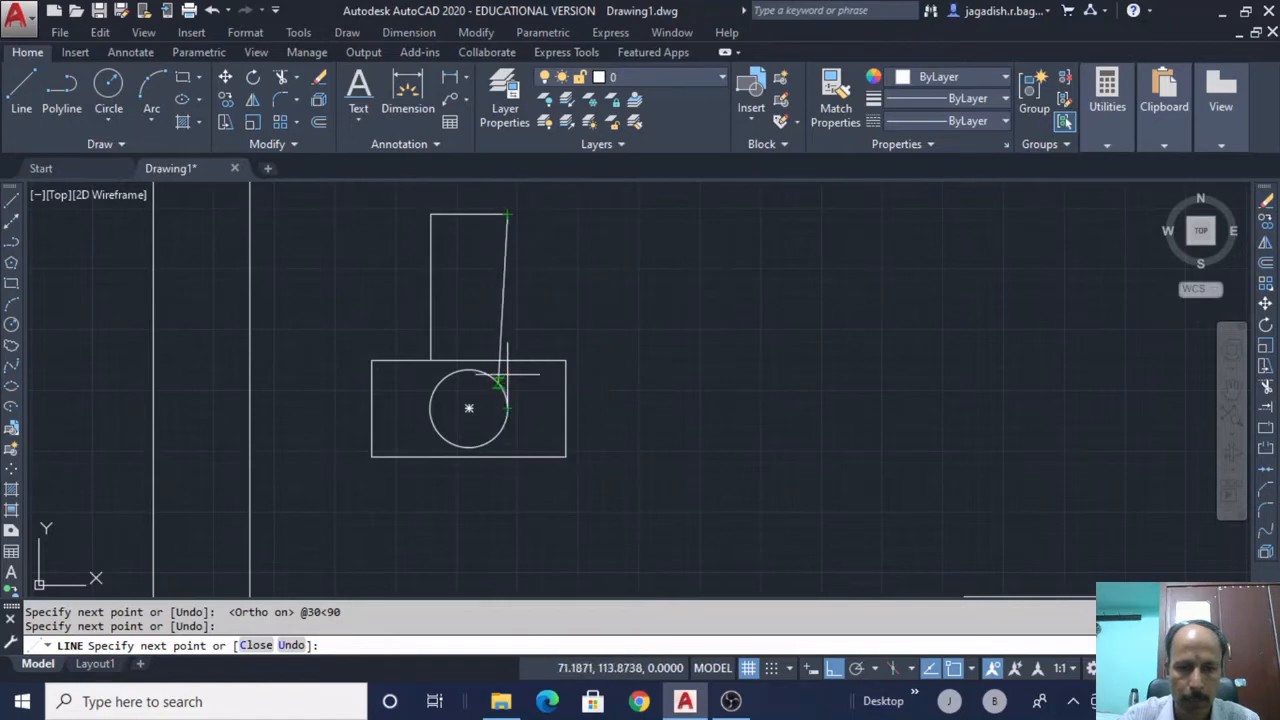
pyautogui.click(507, 360)
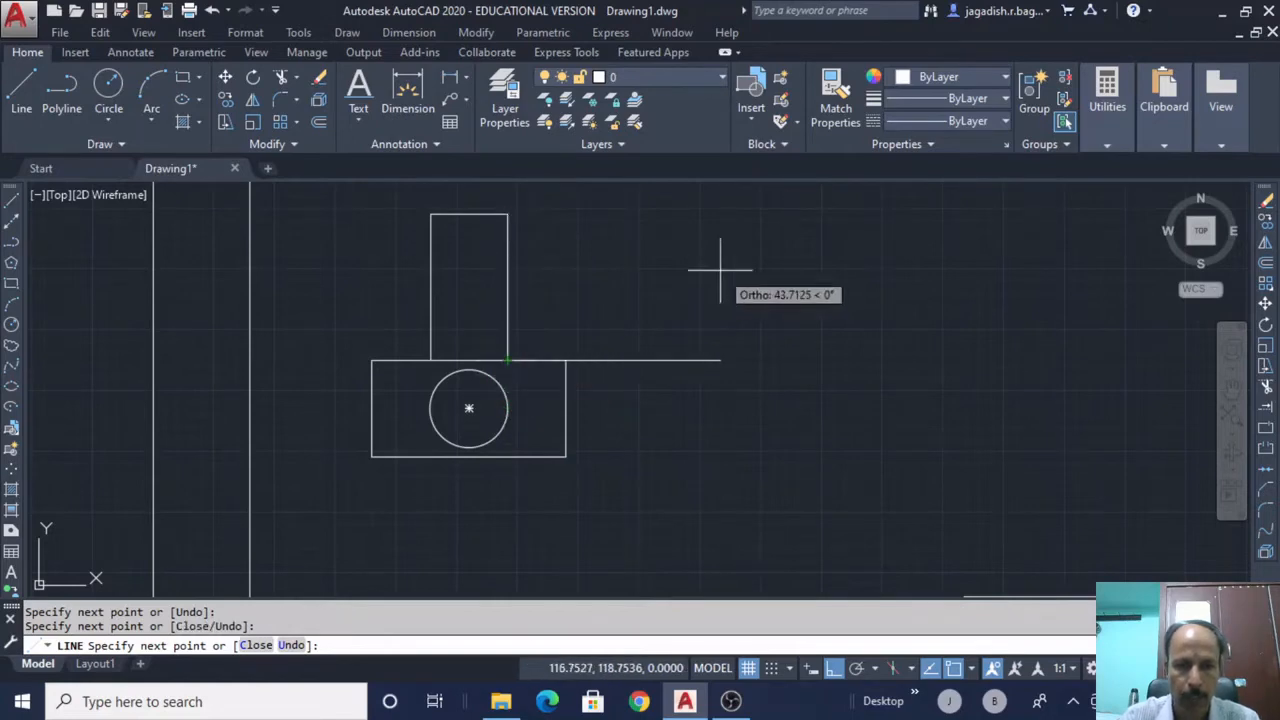
pyautogui.press('Escape')
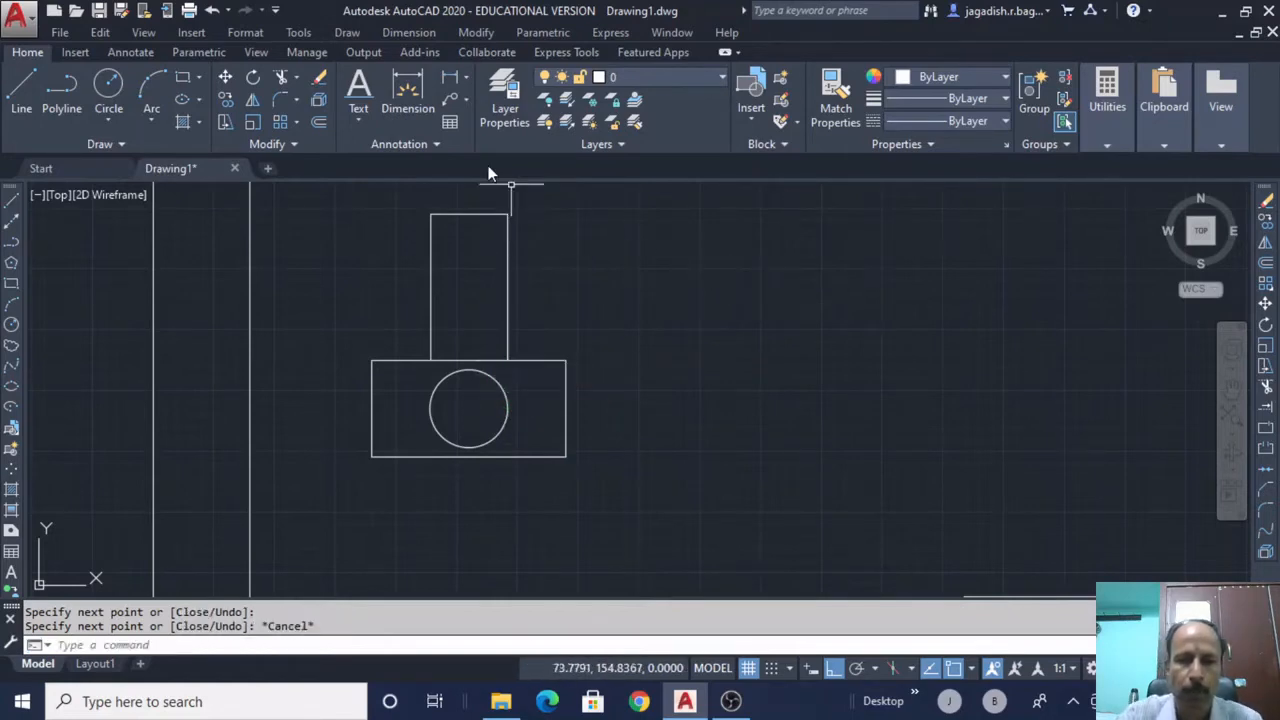
# Dimension the 40 x 20 rectangle's height outside its right edge and its width below its lower edge
pyautogui.click(408, 88)
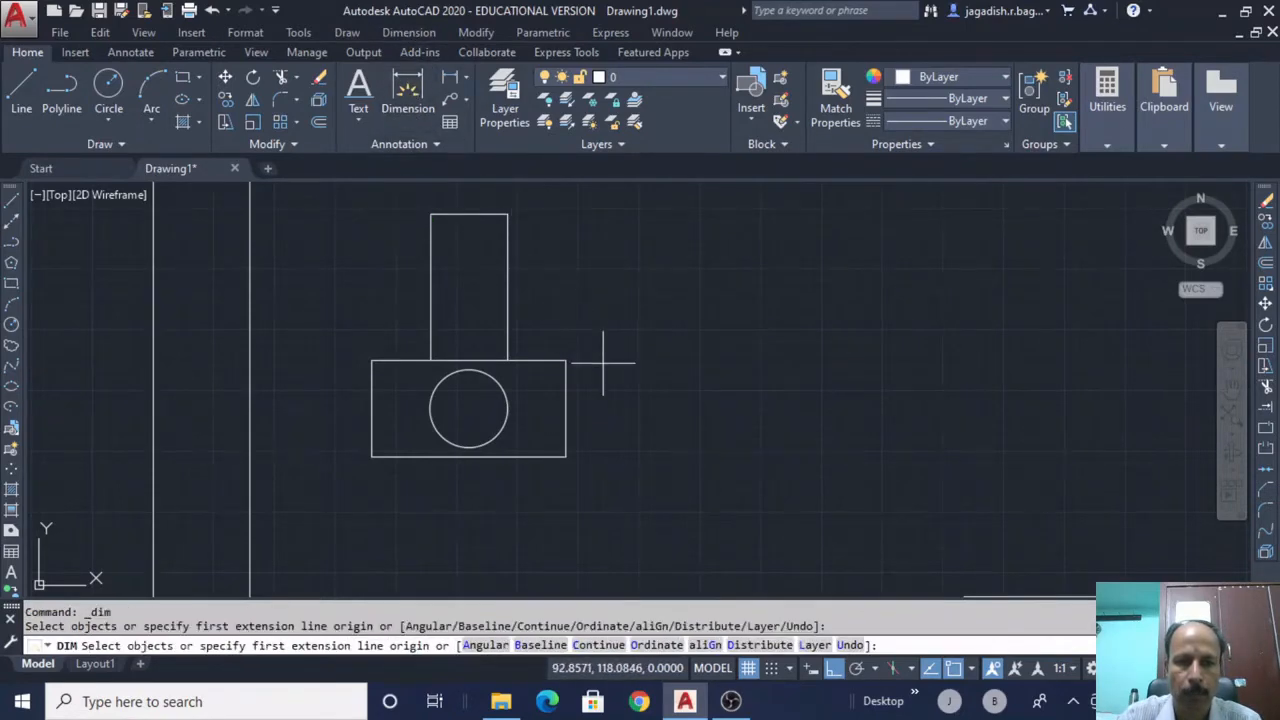
pyautogui.click(565, 360)
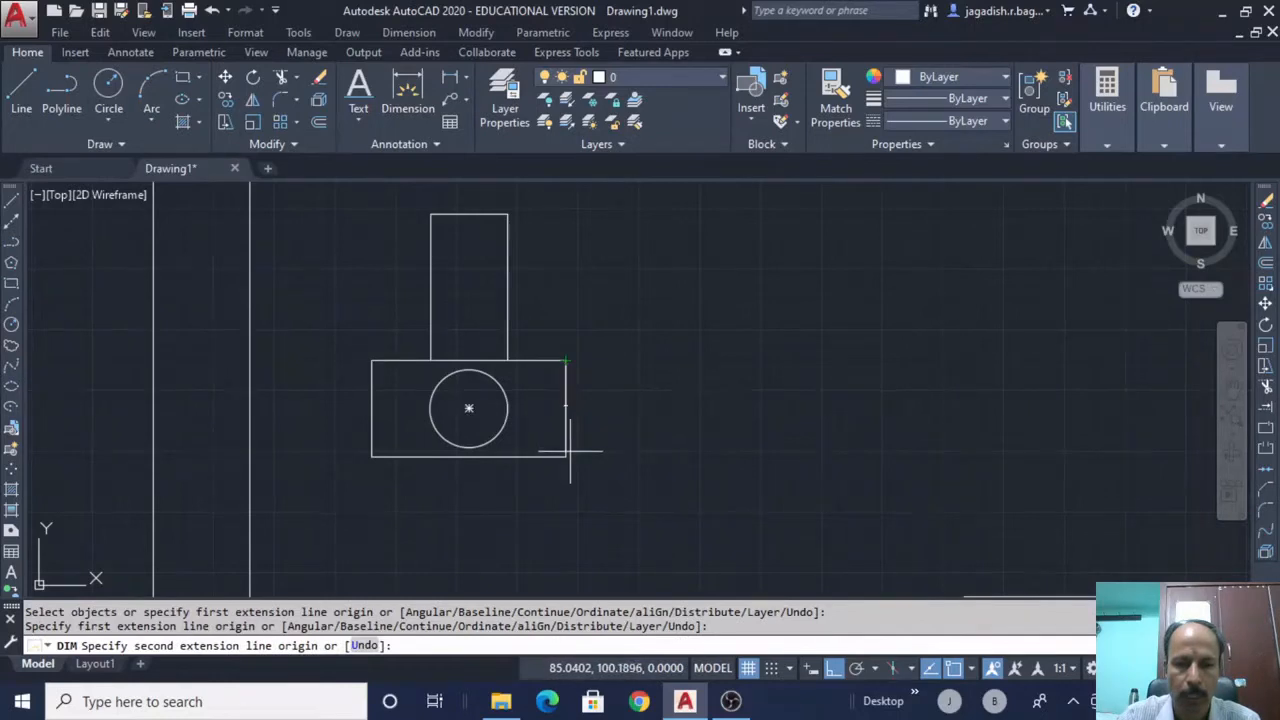
pyautogui.click(566, 456)
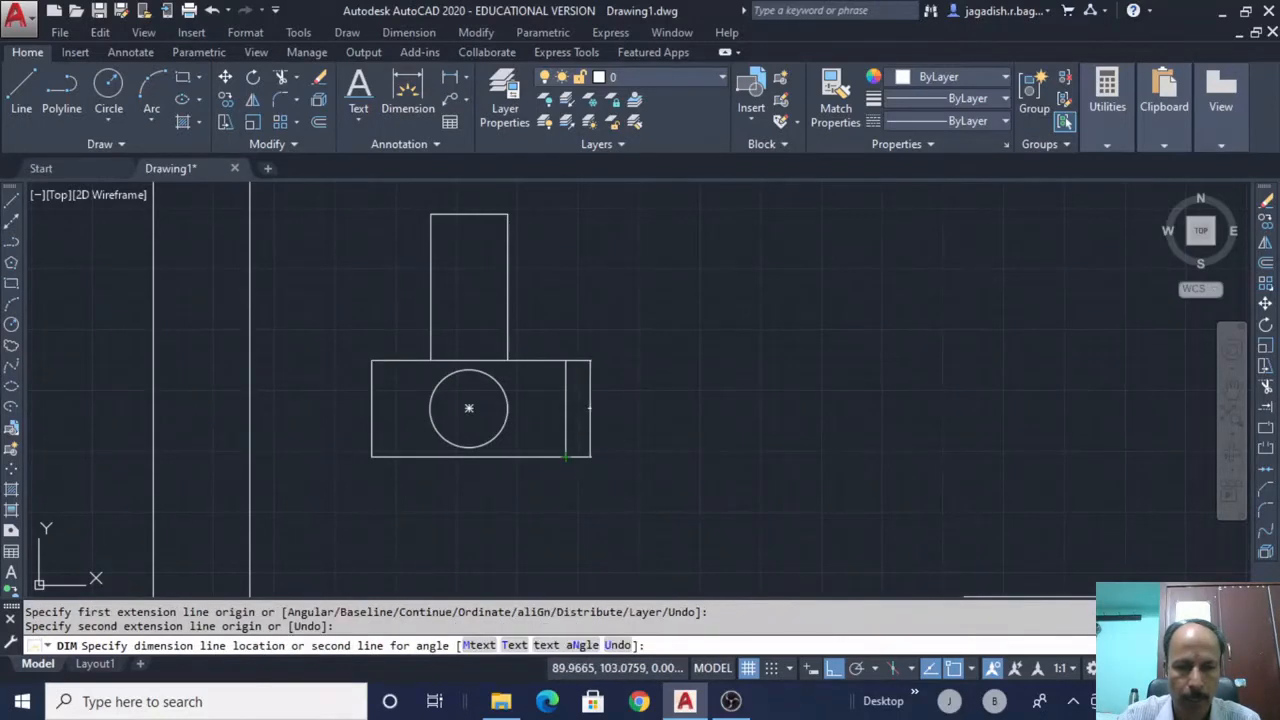
pyautogui.click(590, 445)
pyautogui.click(371, 457)
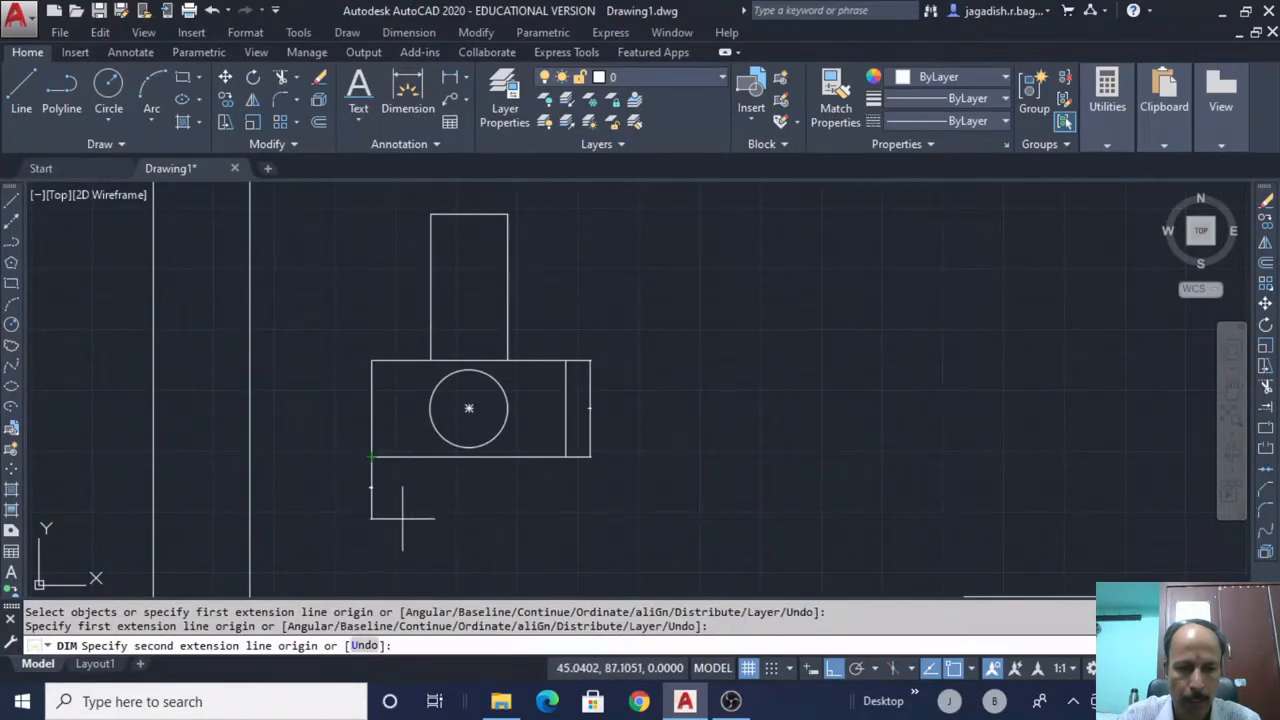
pyautogui.click(566, 457)
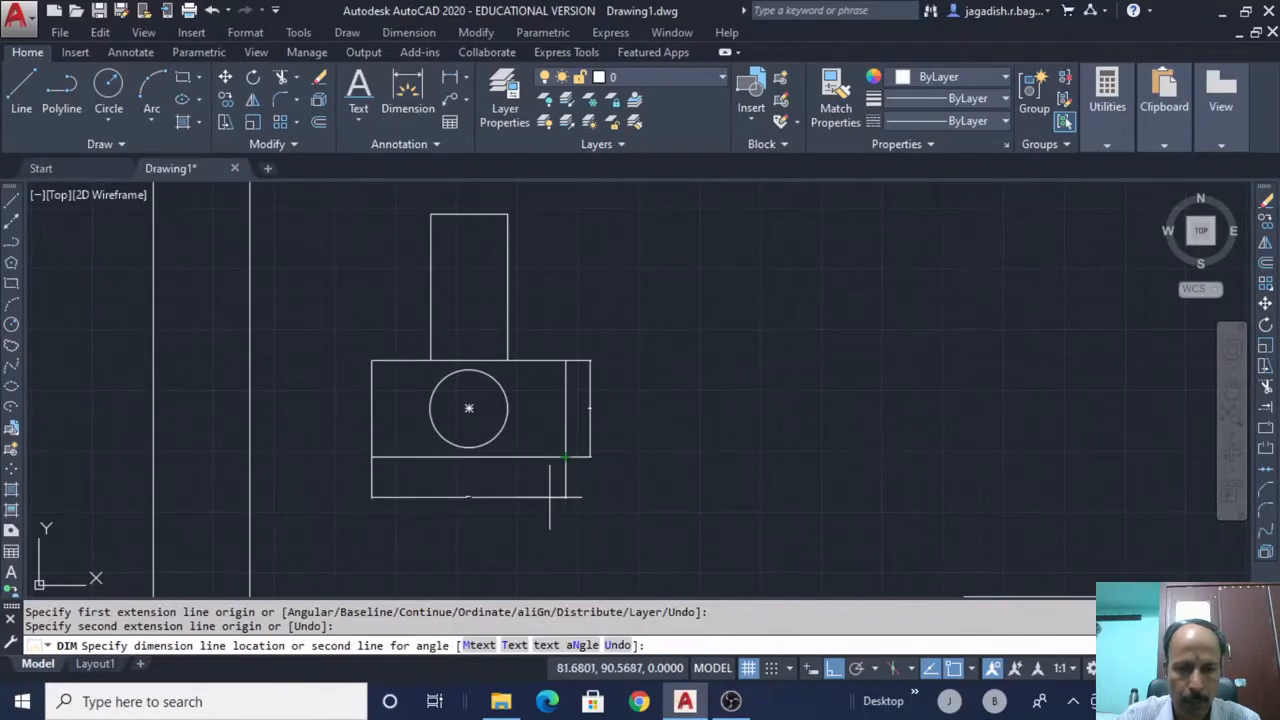
pyautogui.click(545, 497)
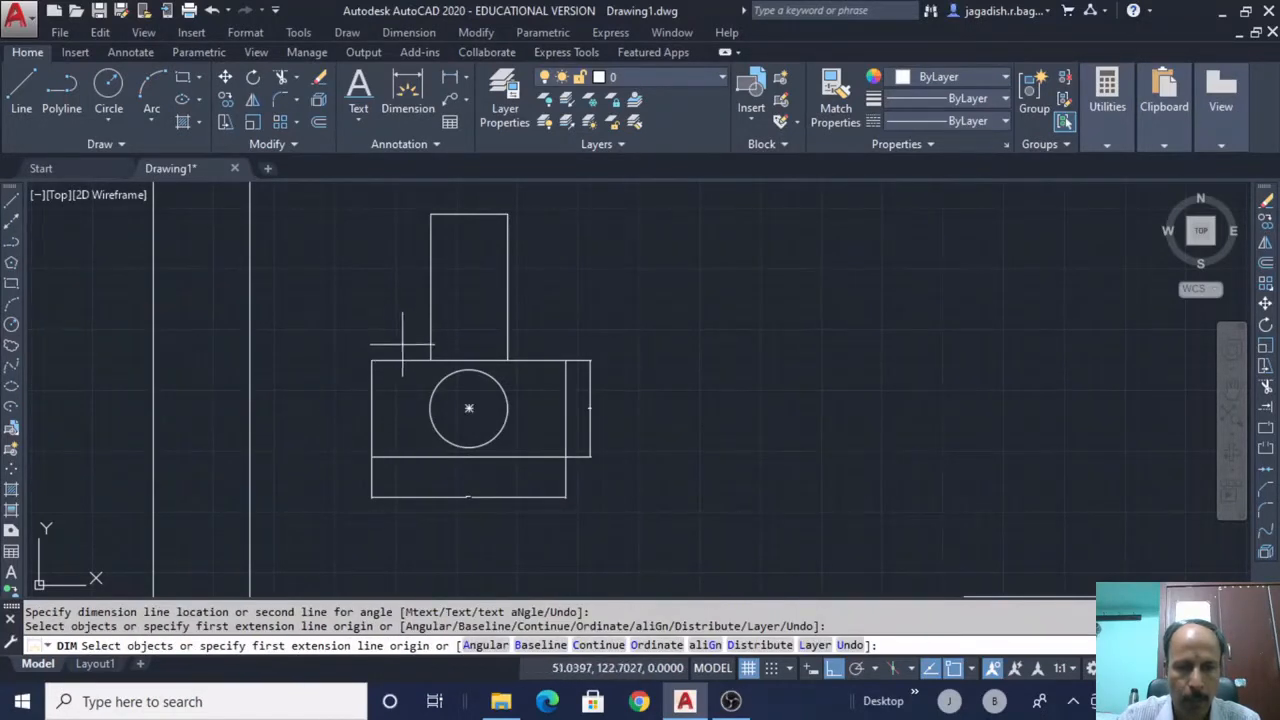
# Dimension the upright's height on its left side and the horizontal ledge from its right foot to the base rectangle's upper-right corner
pyautogui.press('Return')
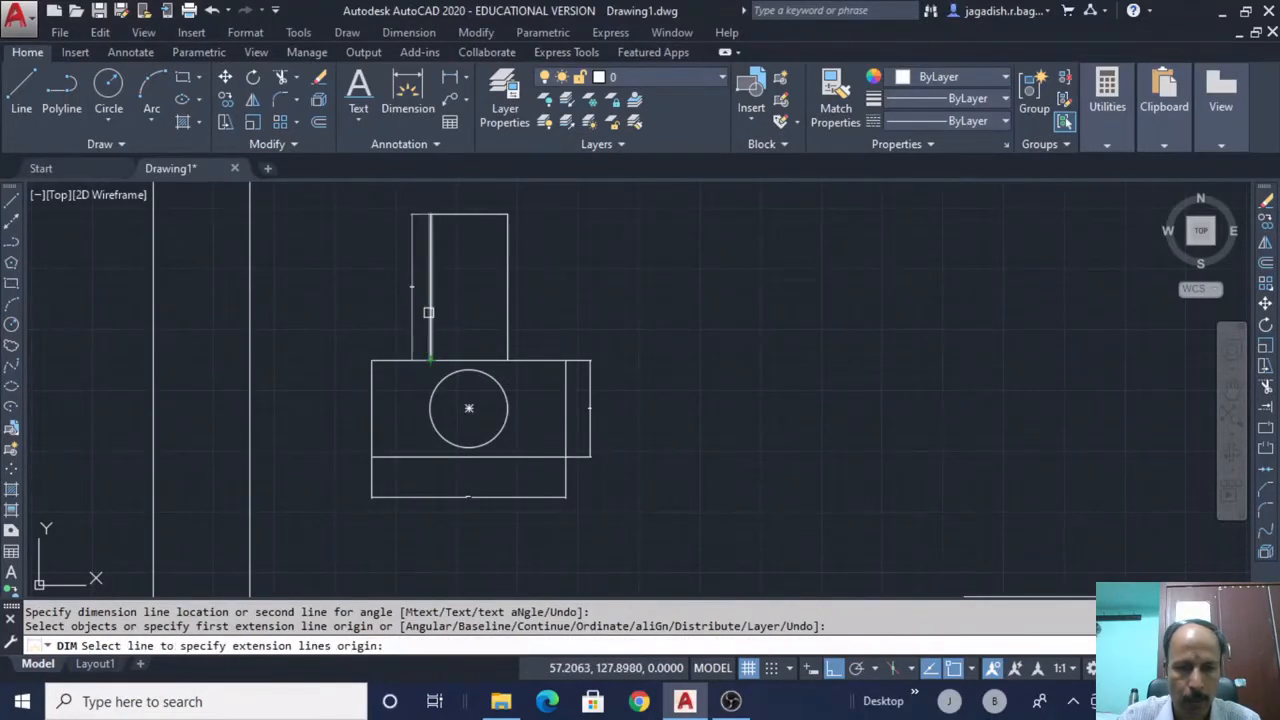
pyautogui.click(428, 312)
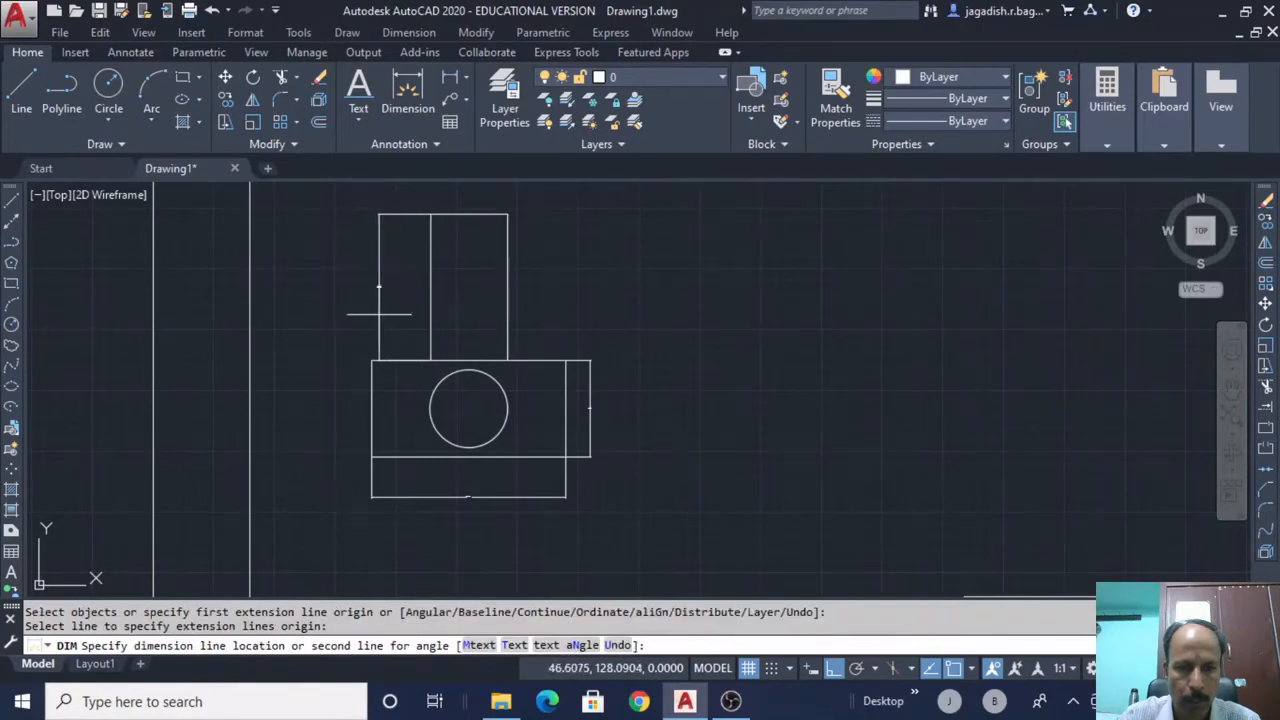
pyautogui.click(368, 300)
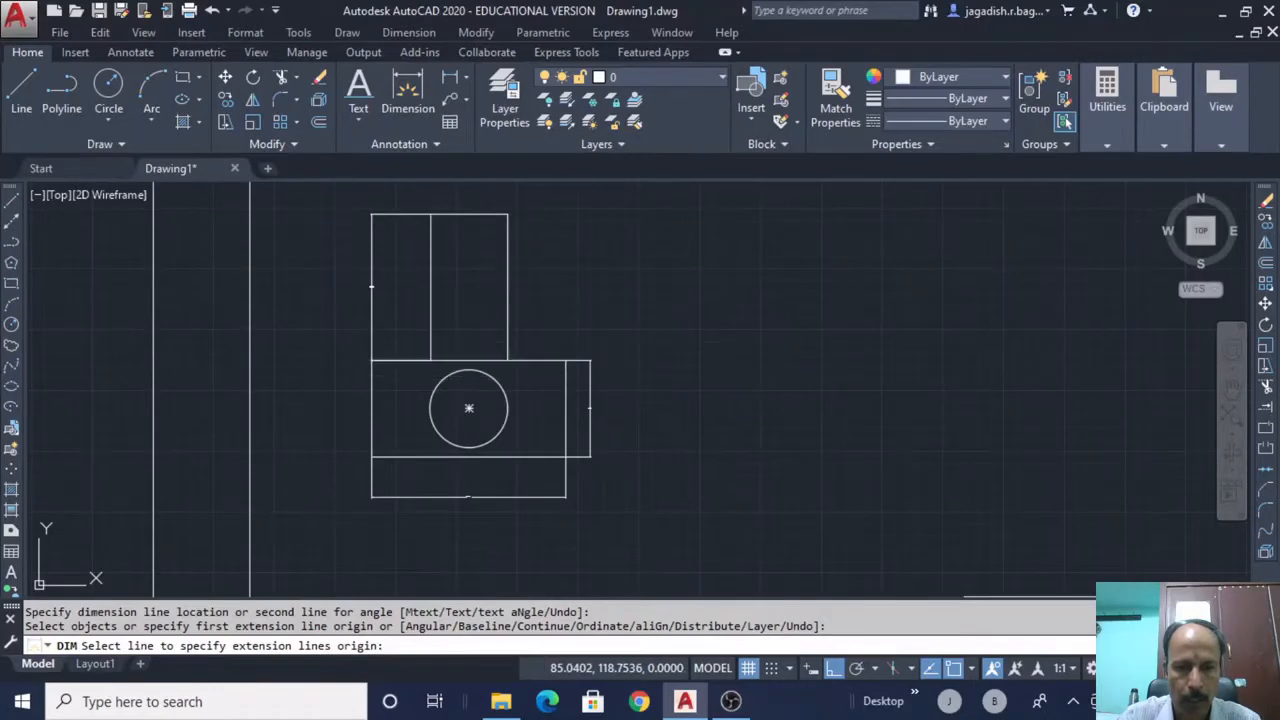
pyautogui.click(507, 360)
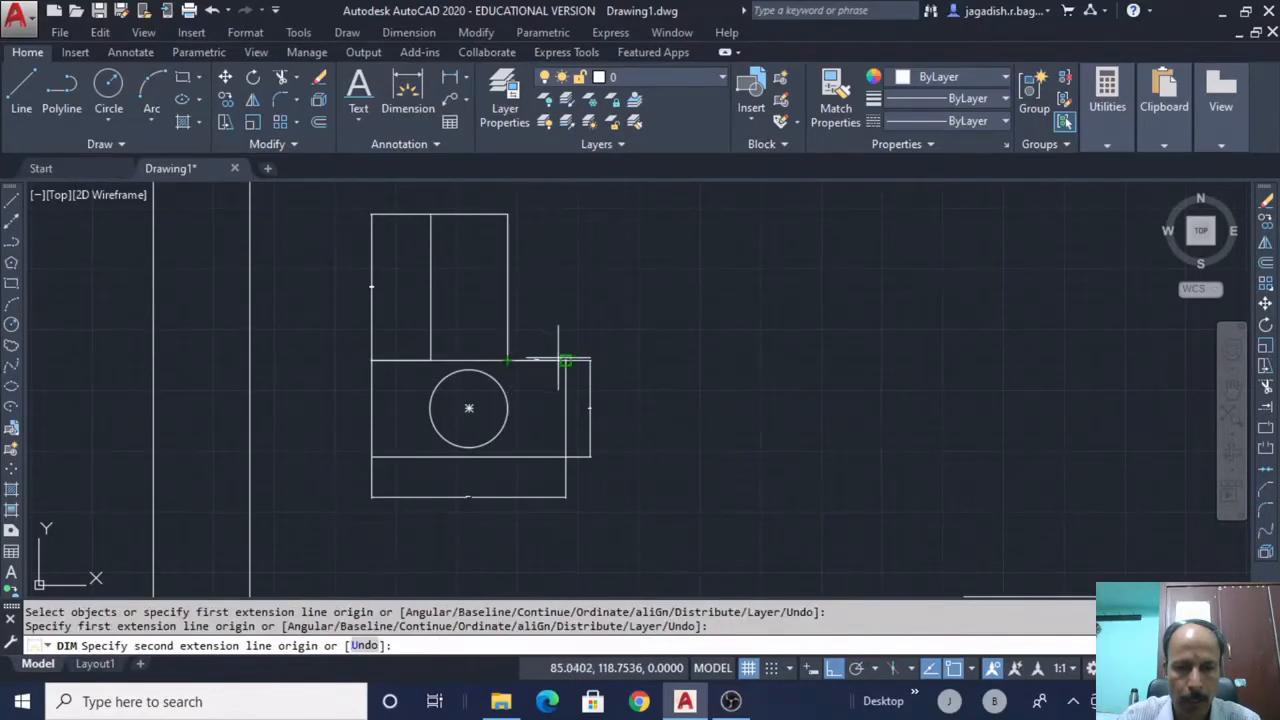
pyautogui.click(566, 360)
pyautogui.click(558, 342)
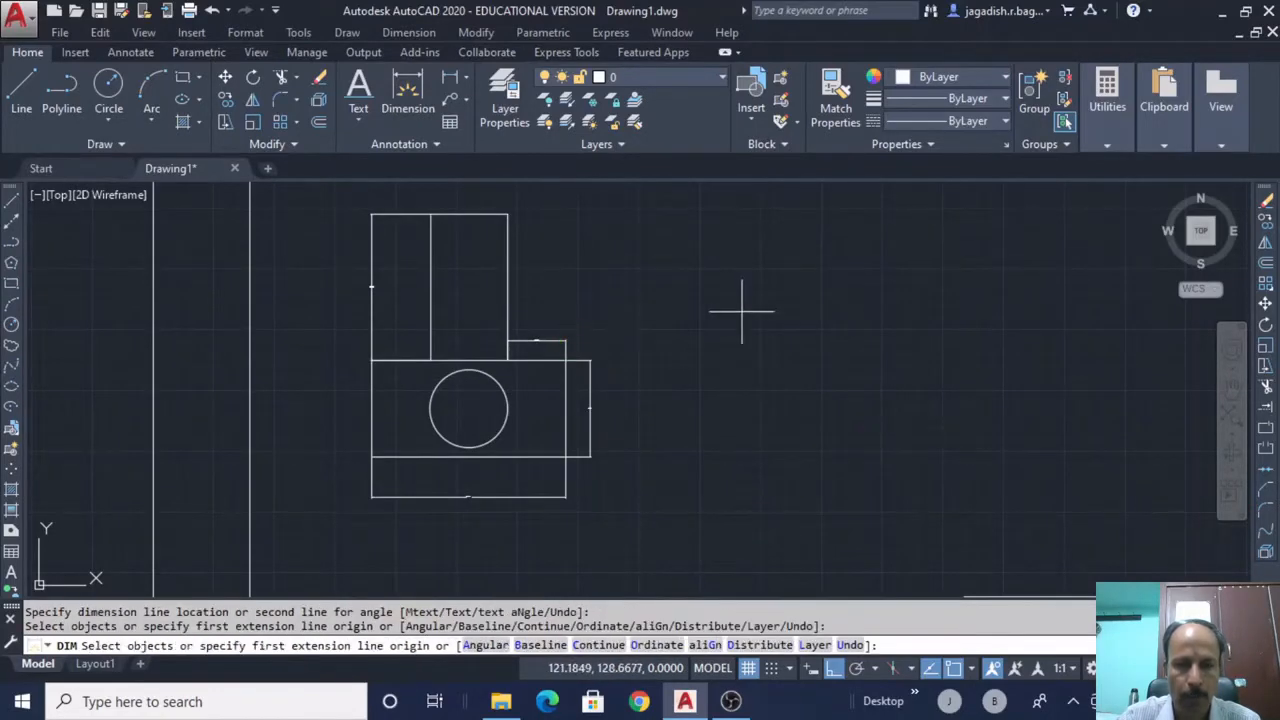
pyautogui.press('Return')
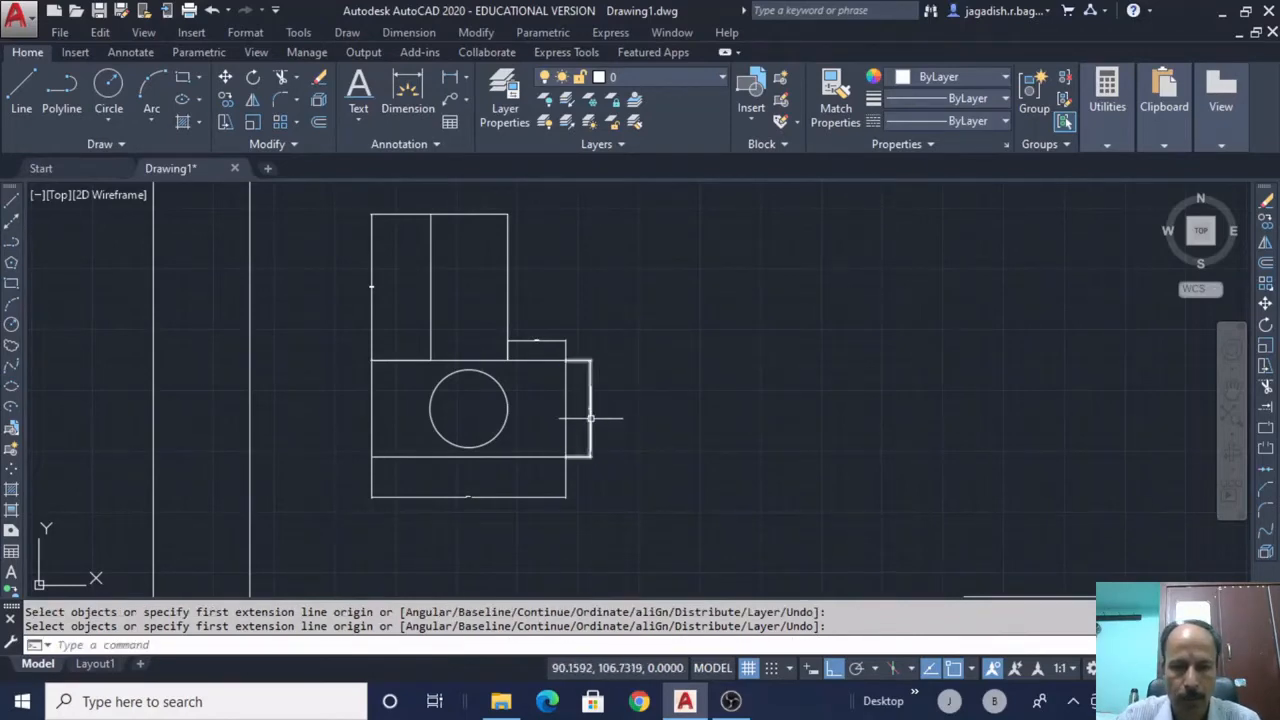
# Set the arrow size of the base rectangle's height dimension to 6 in its properties
pyautogui.click(590, 418)
pyautogui.rightClick(590, 418)
pyautogui.click(630, 651)
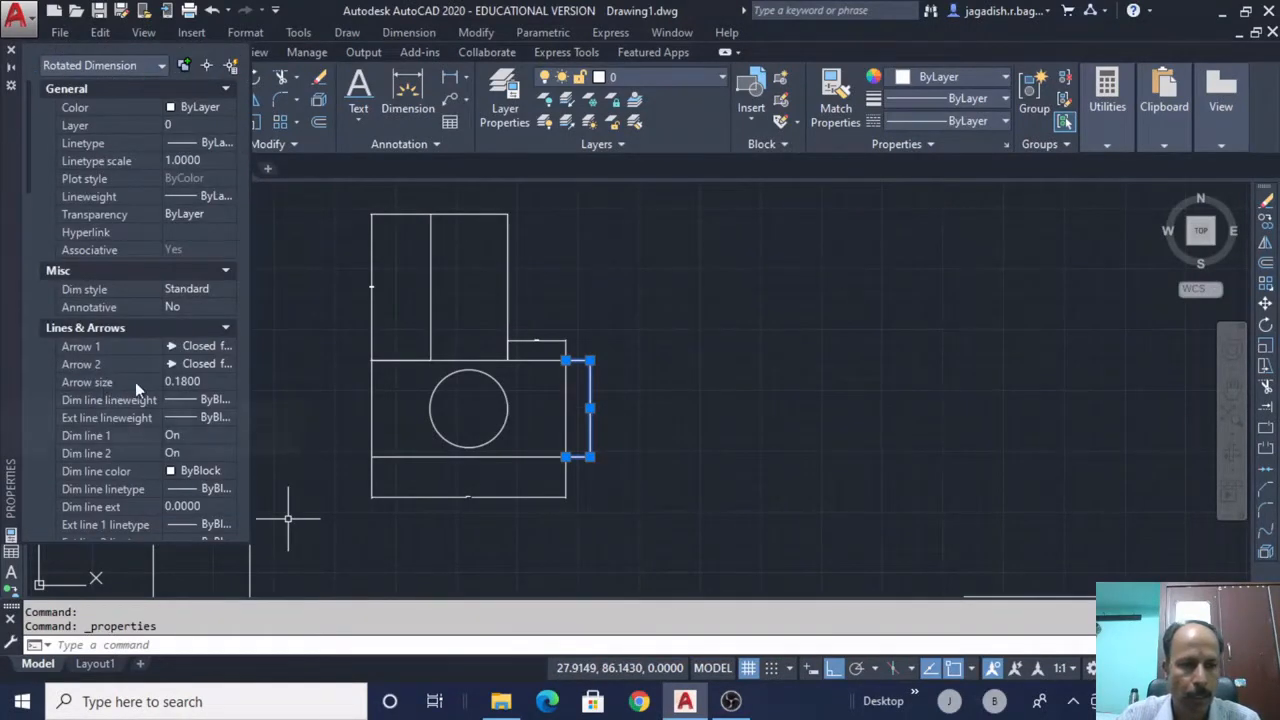
pyautogui.click(200, 381)
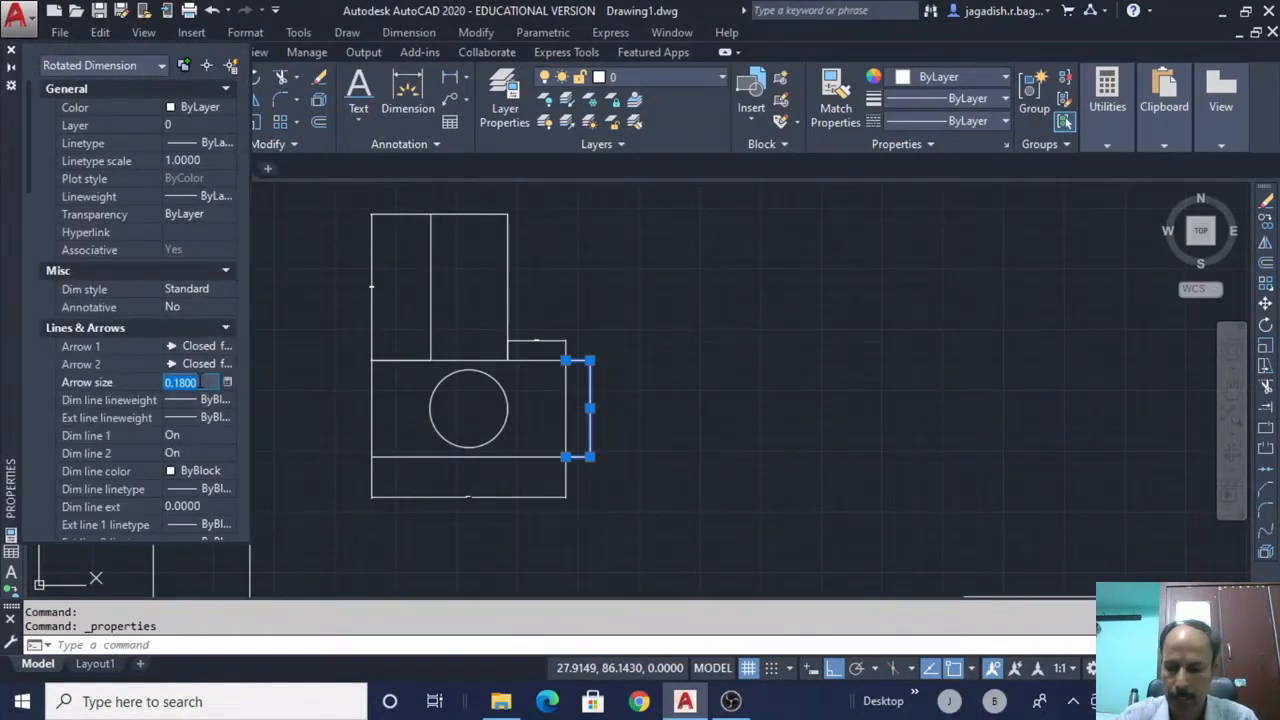
pyautogui.write('6')
pyautogui.press('Tab')
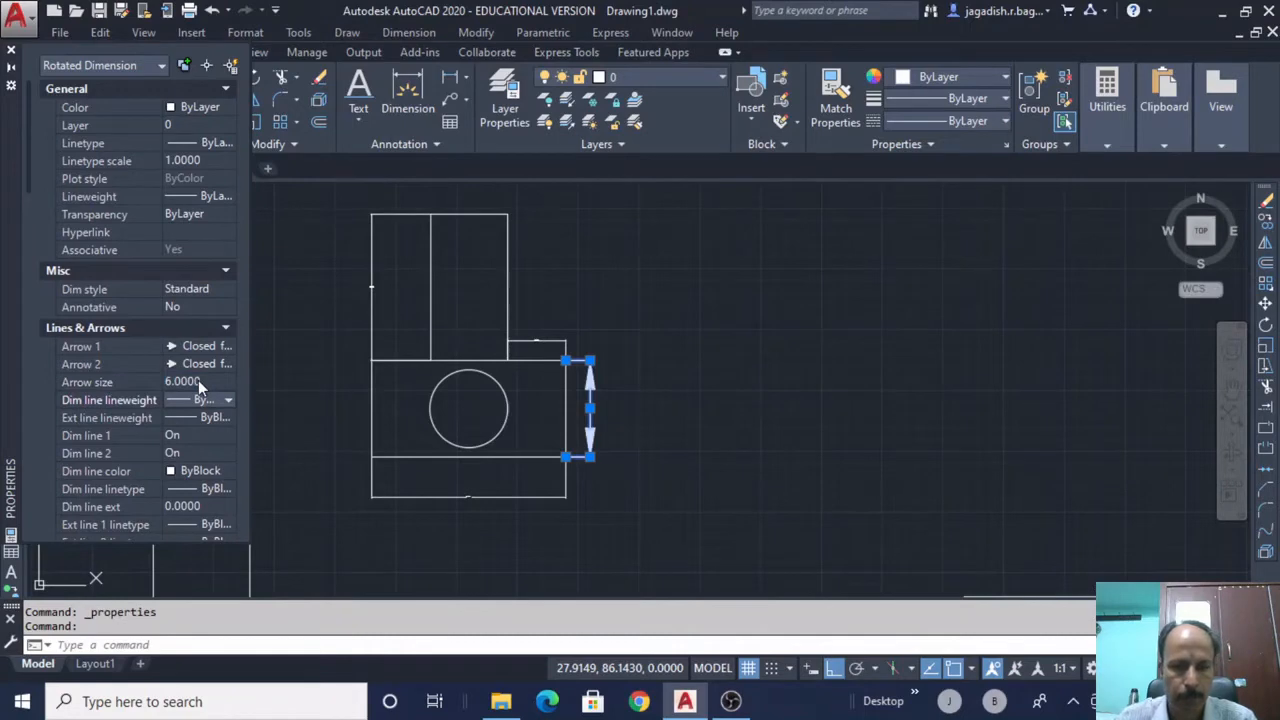
# Try a text height of 6 on the base rectangle's height dimension, and settle on 4
pyautogui.scroll(-8, 182, 455)
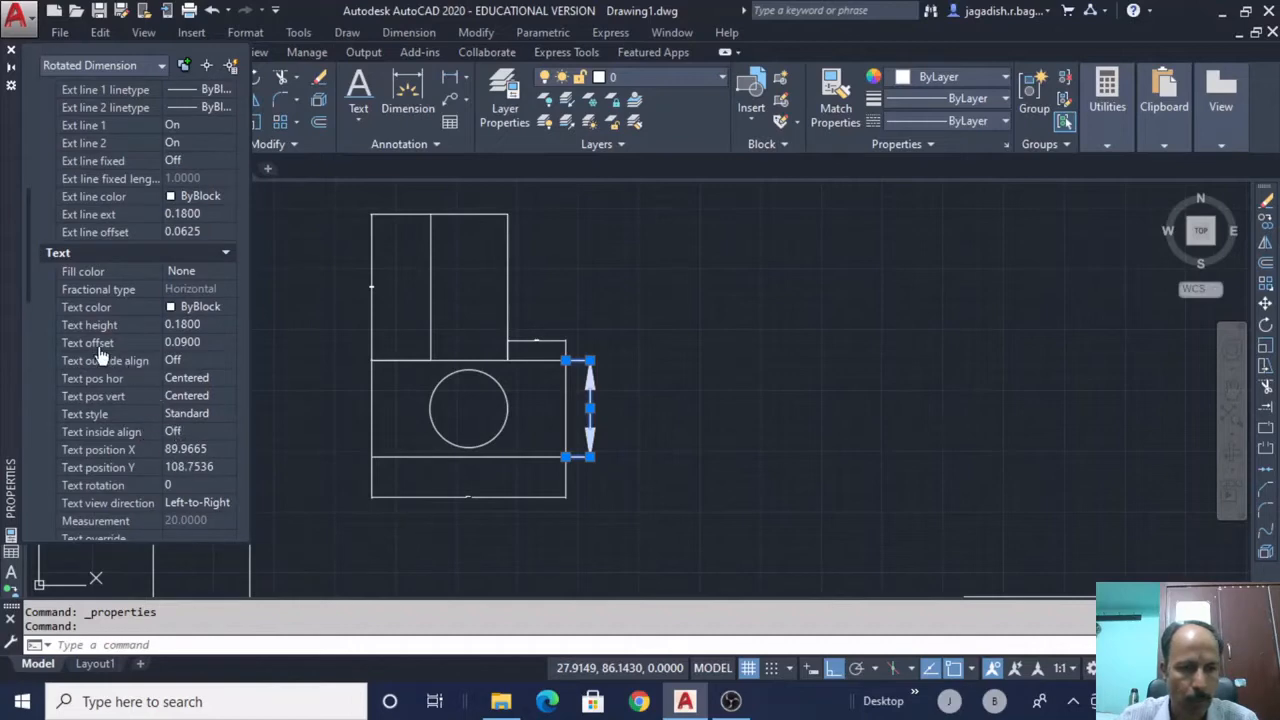
pyautogui.click(210, 325)
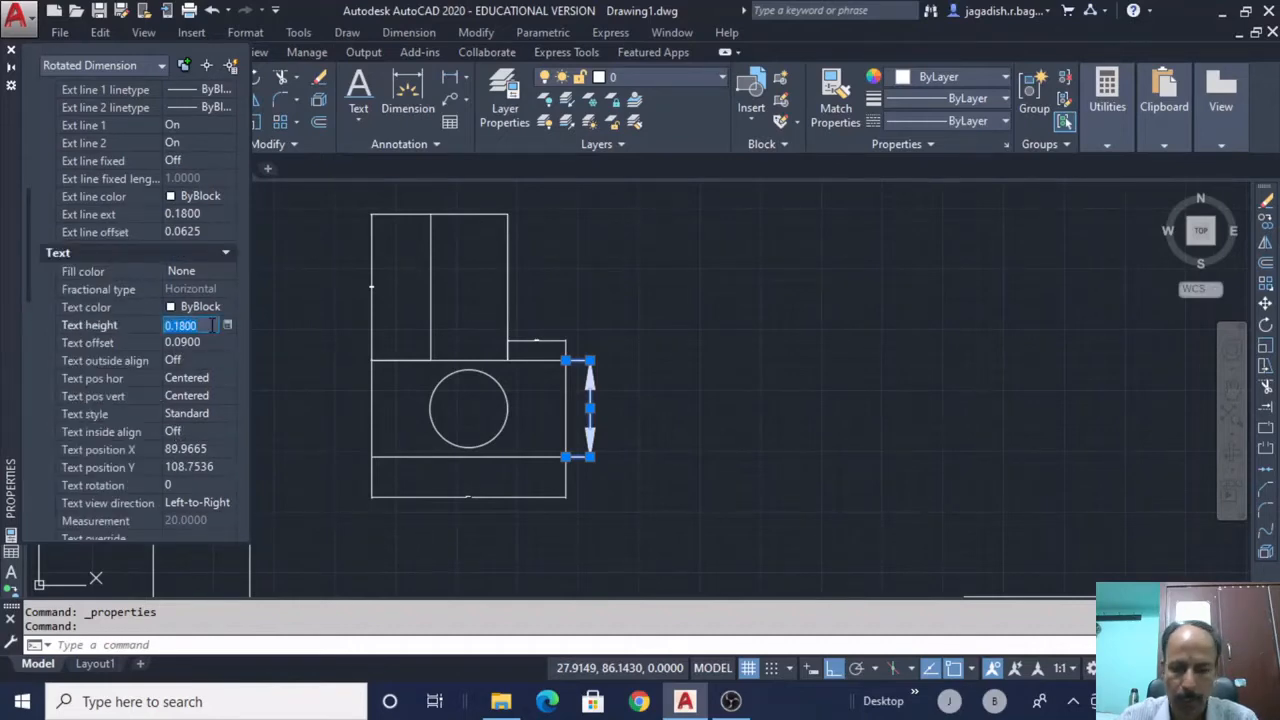
pyautogui.write('6')
pyautogui.press('Tab')
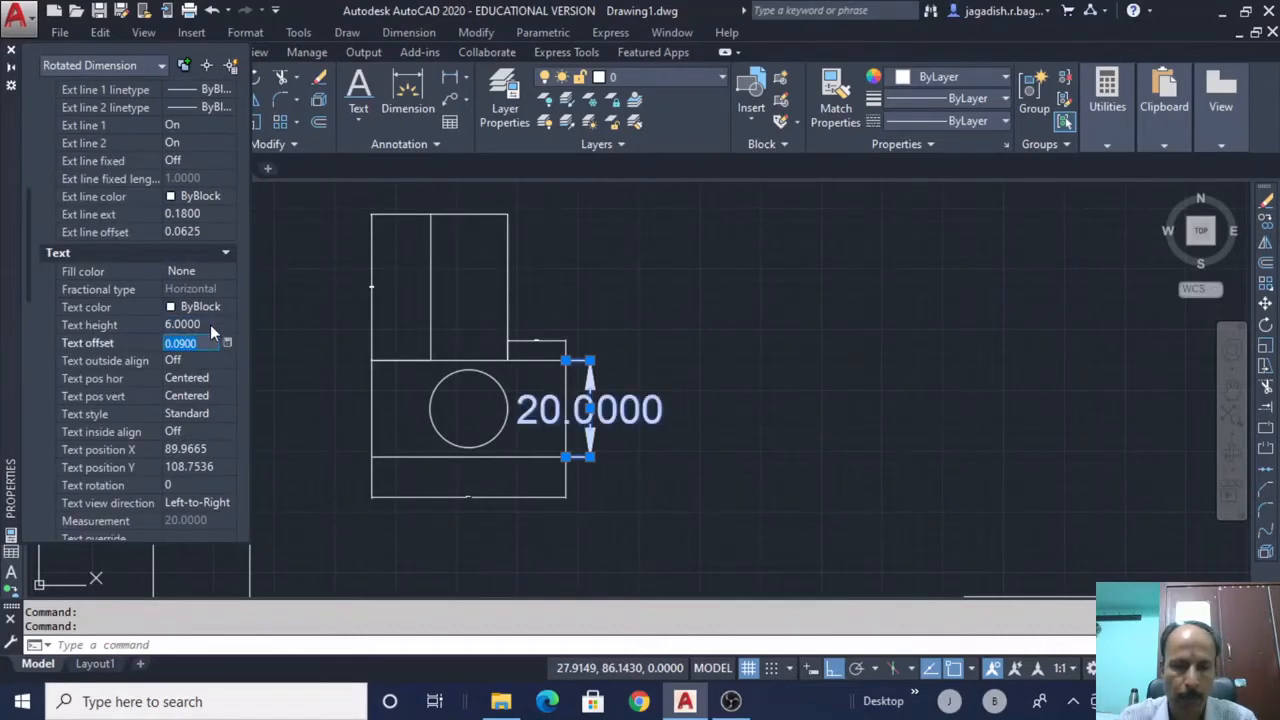
pyautogui.click(206, 324)
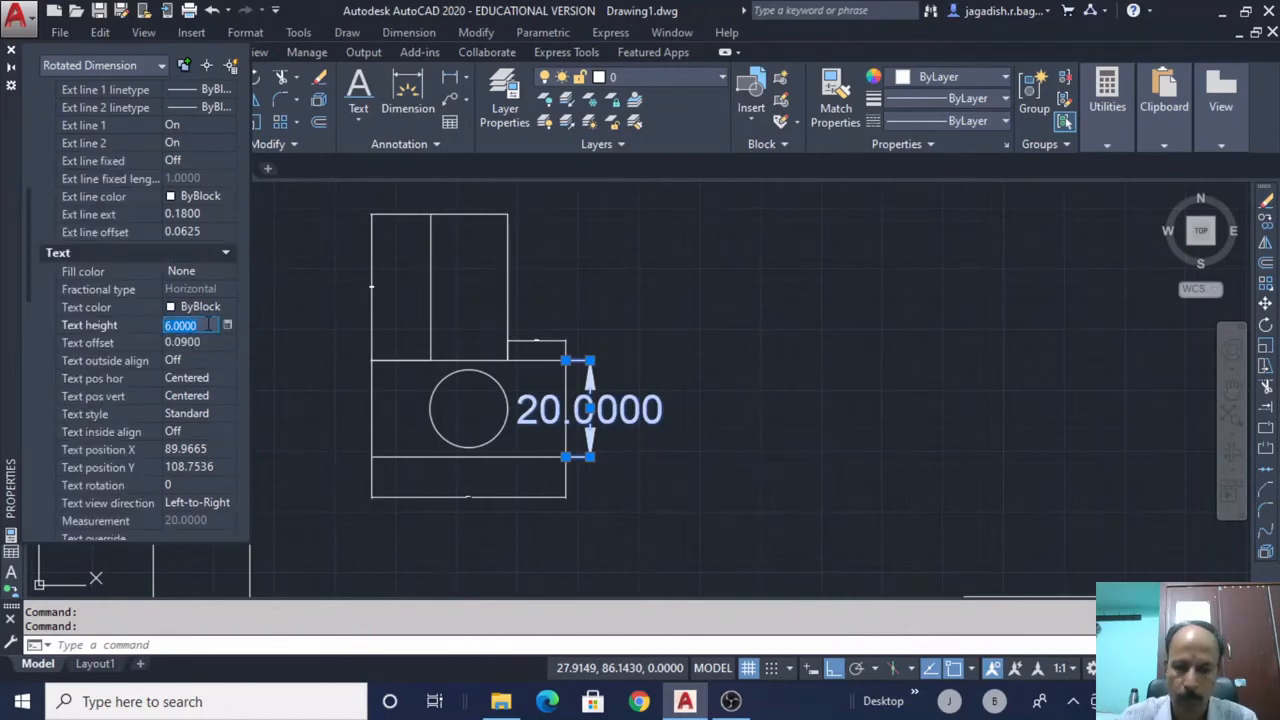
pyautogui.write('4')
pyautogui.press('Tab')
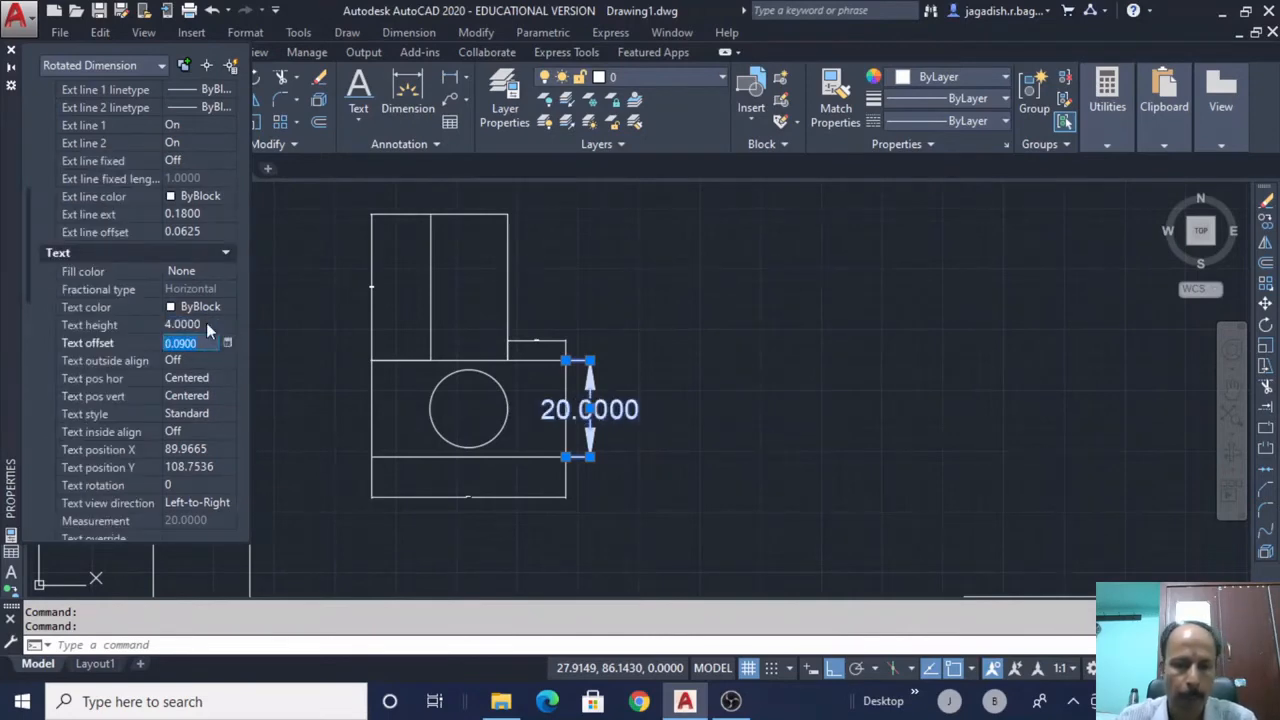
# Set the primary units precision of the base rectangle's height dimension to 0.0
pyautogui.scroll(-5, 194, 392)
pyautogui.scroll(-5, 194, 396)
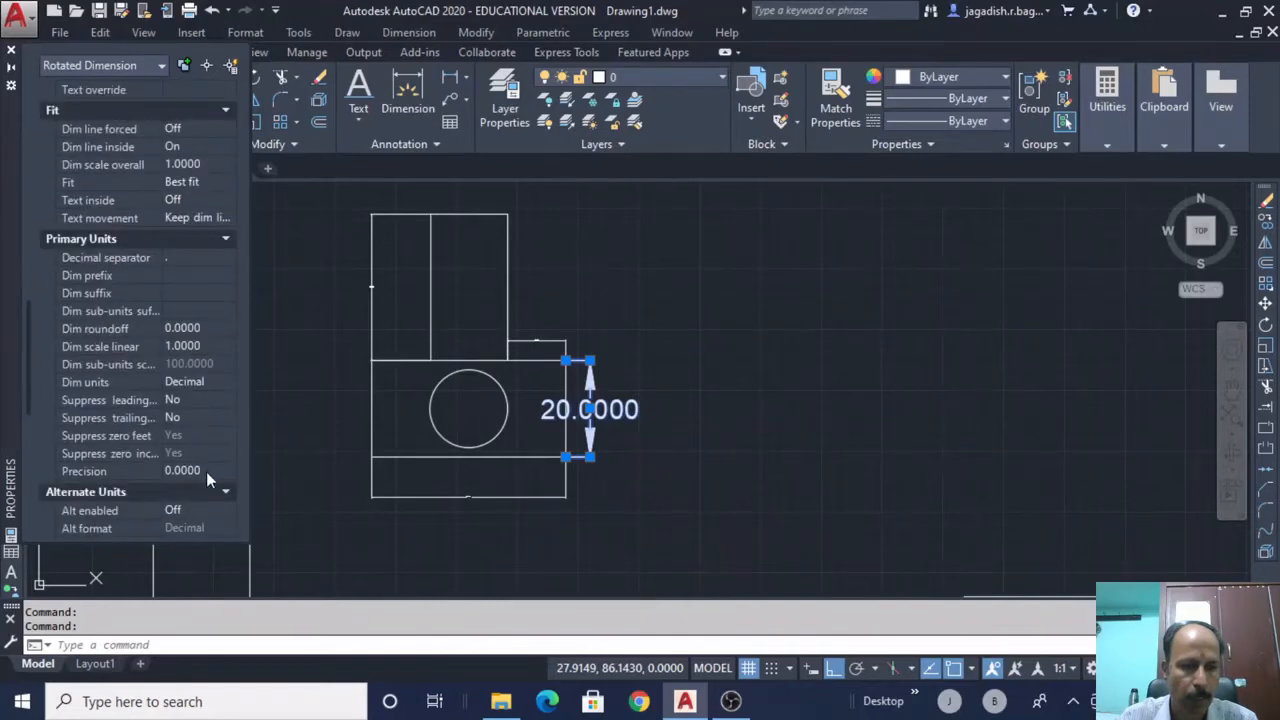
pyautogui.click(207, 471)
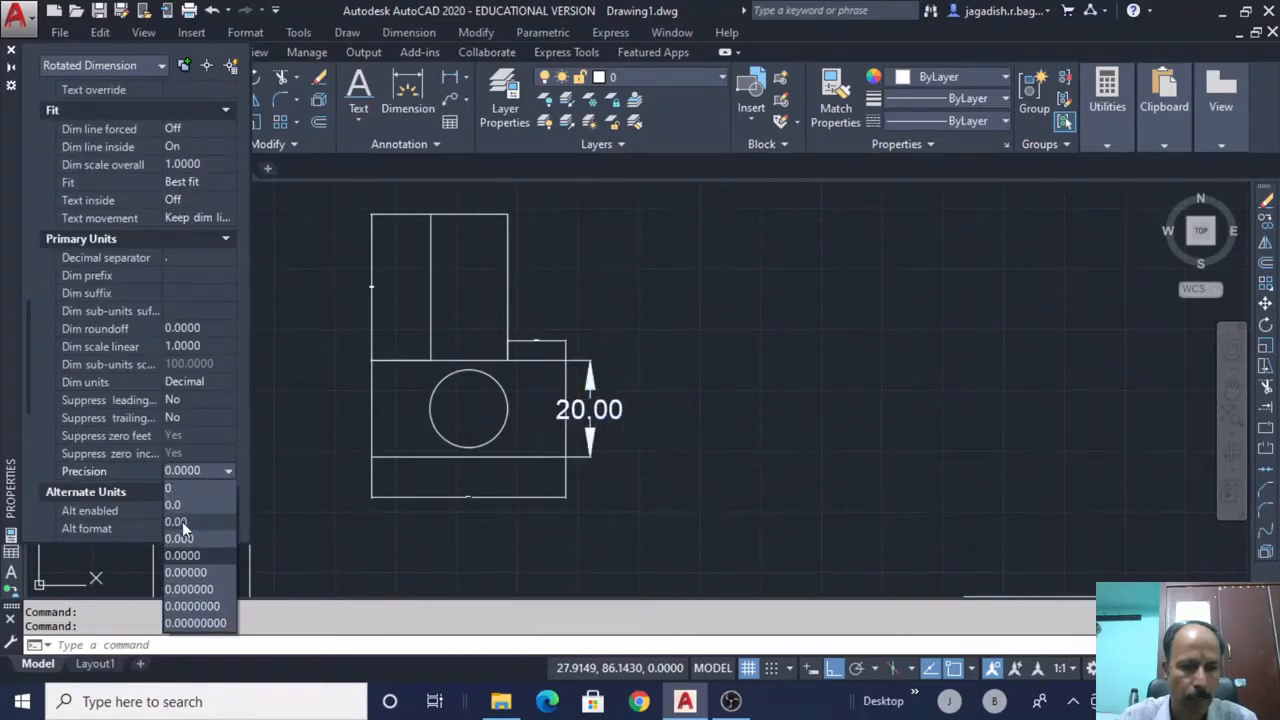
pyautogui.click(182, 505)
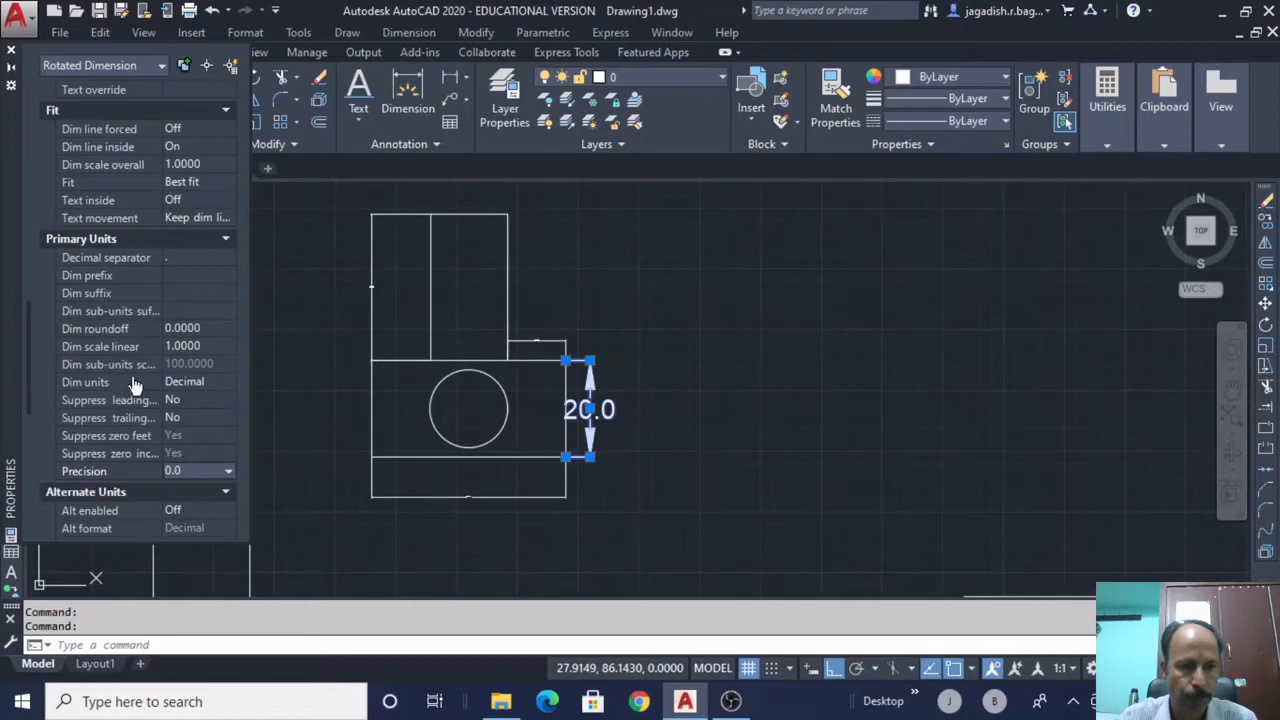
# Change the text color of the base rectangle's height dimension to Yellow
pyautogui.scroll(3, 138, 390)
pyautogui.scroll(6, 115, 268)
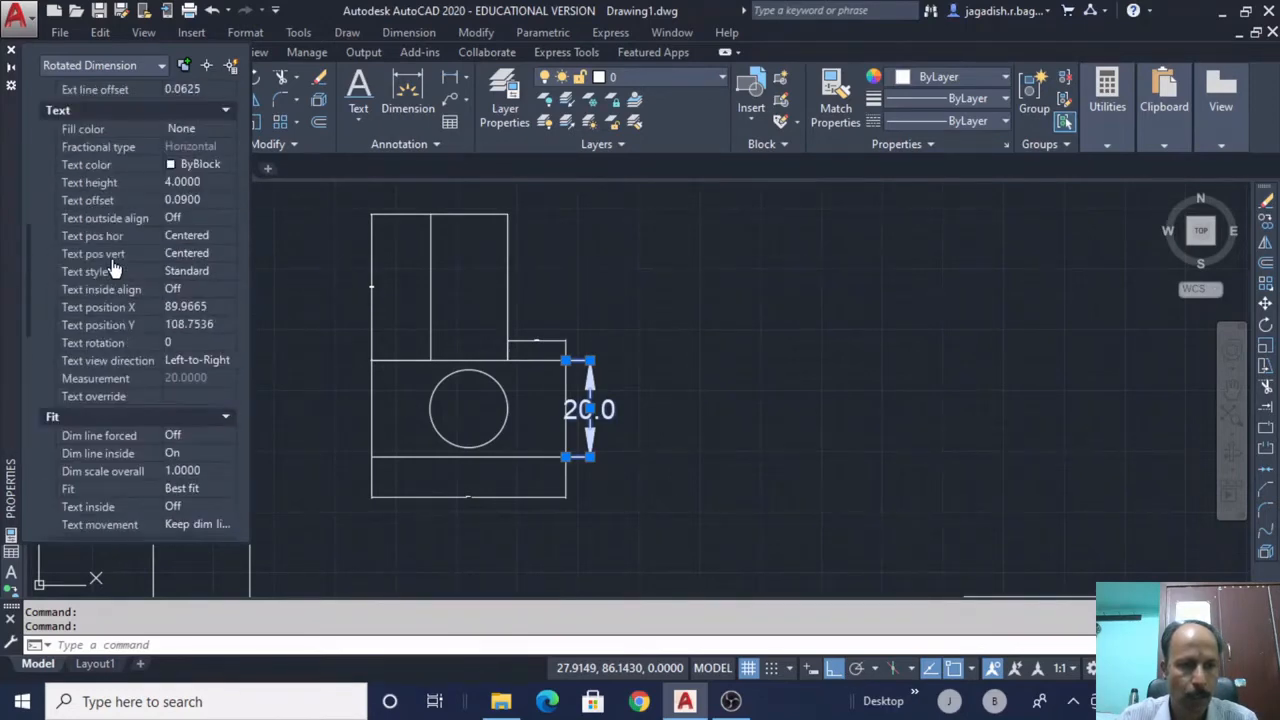
pyautogui.click(195, 166)
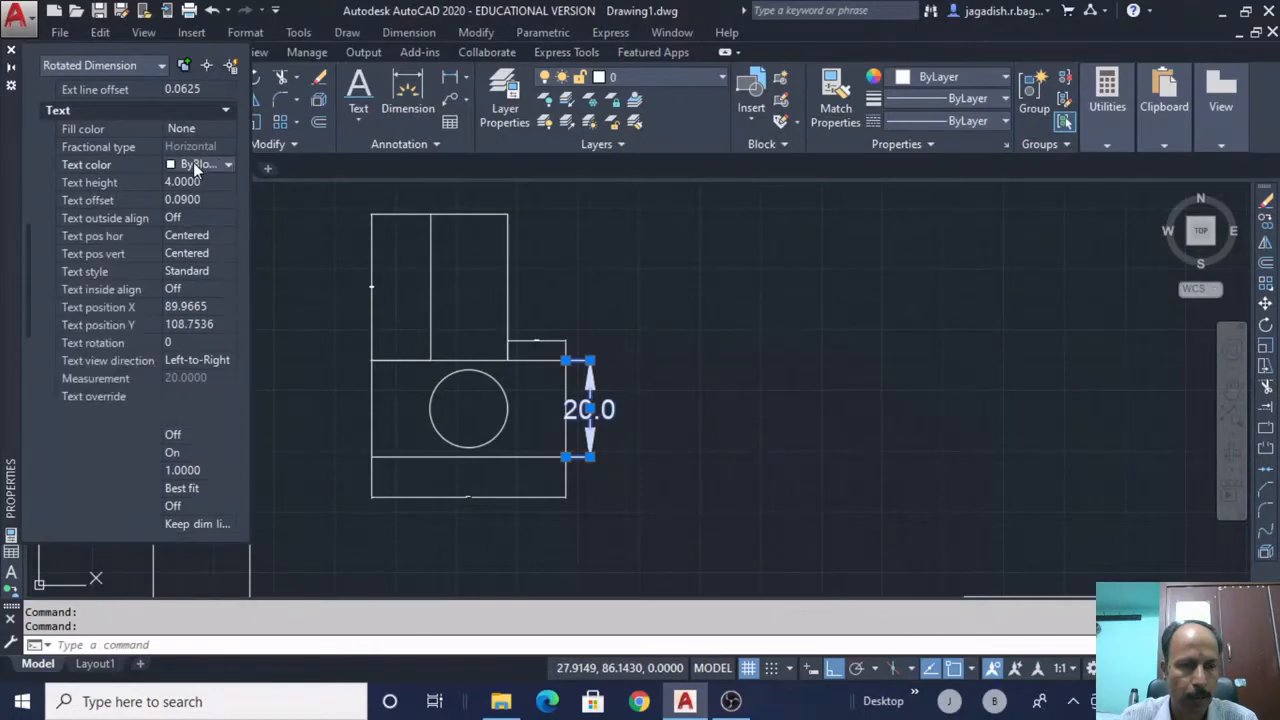
pyautogui.click(195, 166)
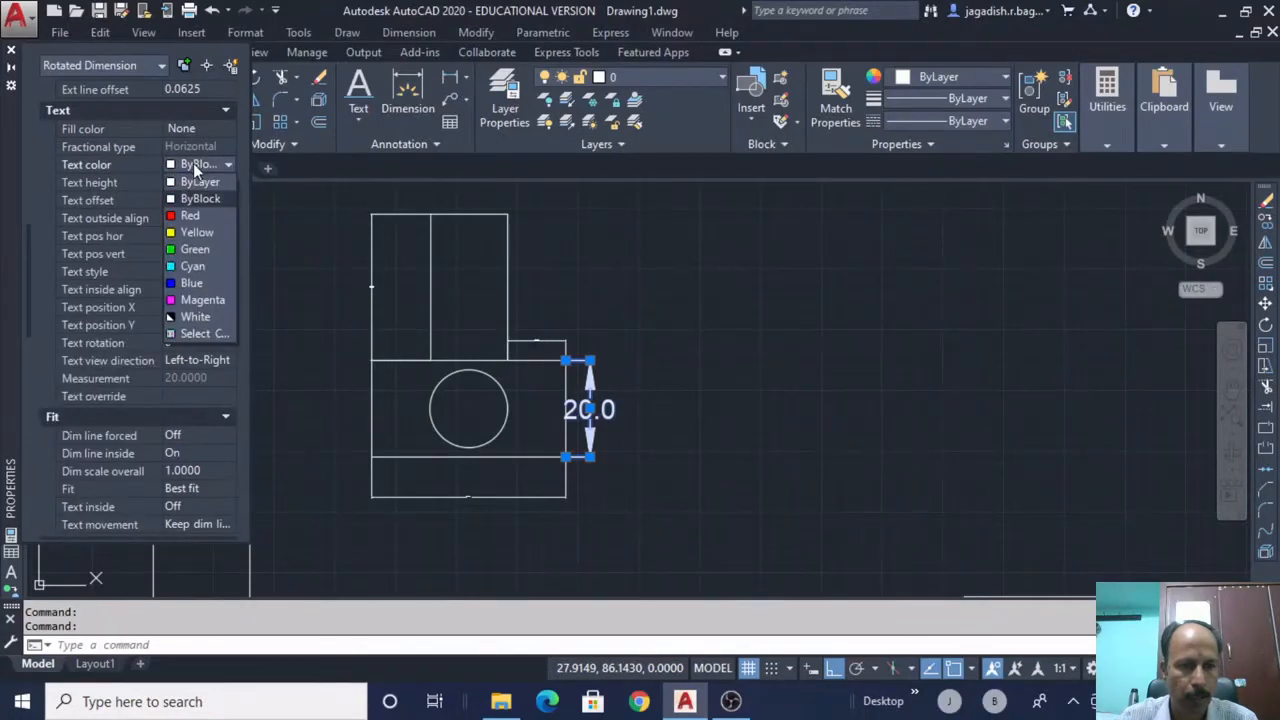
pyautogui.click(194, 233)
# Change the dimension line color of the base rectangle's height dimension to Cyan
pyautogui.scroll(10, 145, 289)
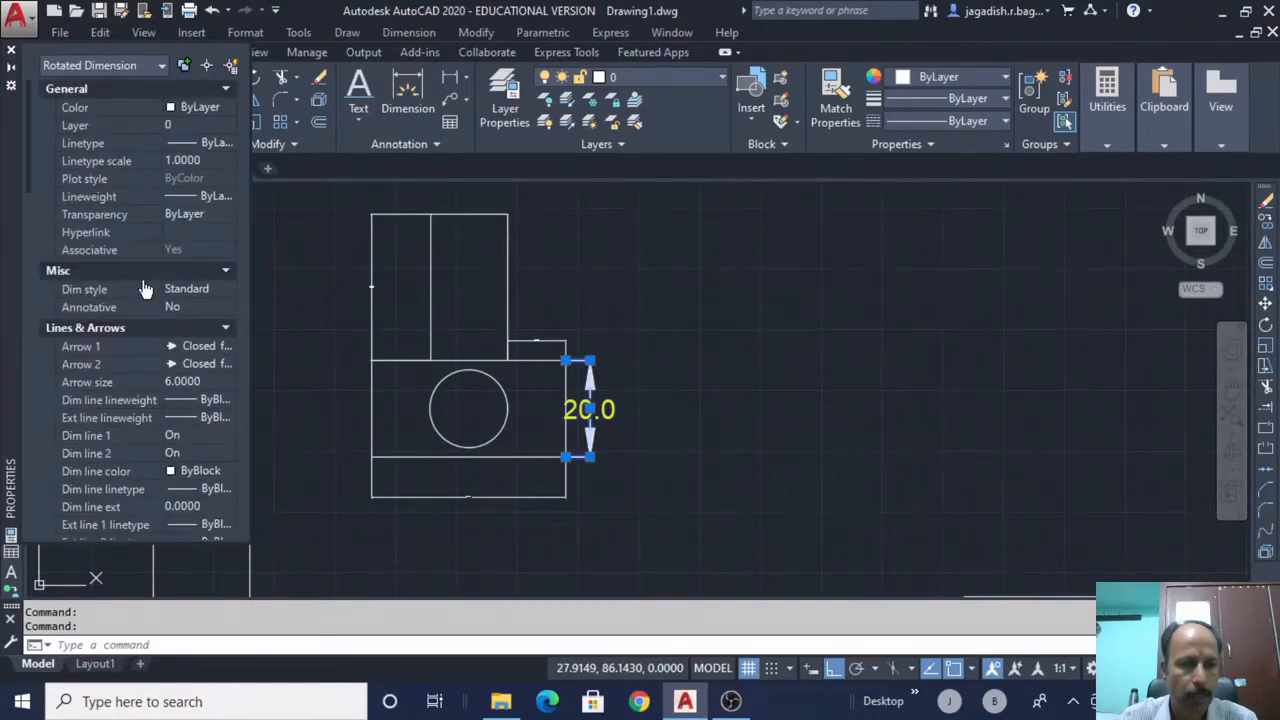
pyautogui.click(185, 471)
pyautogui.click(185, 471)
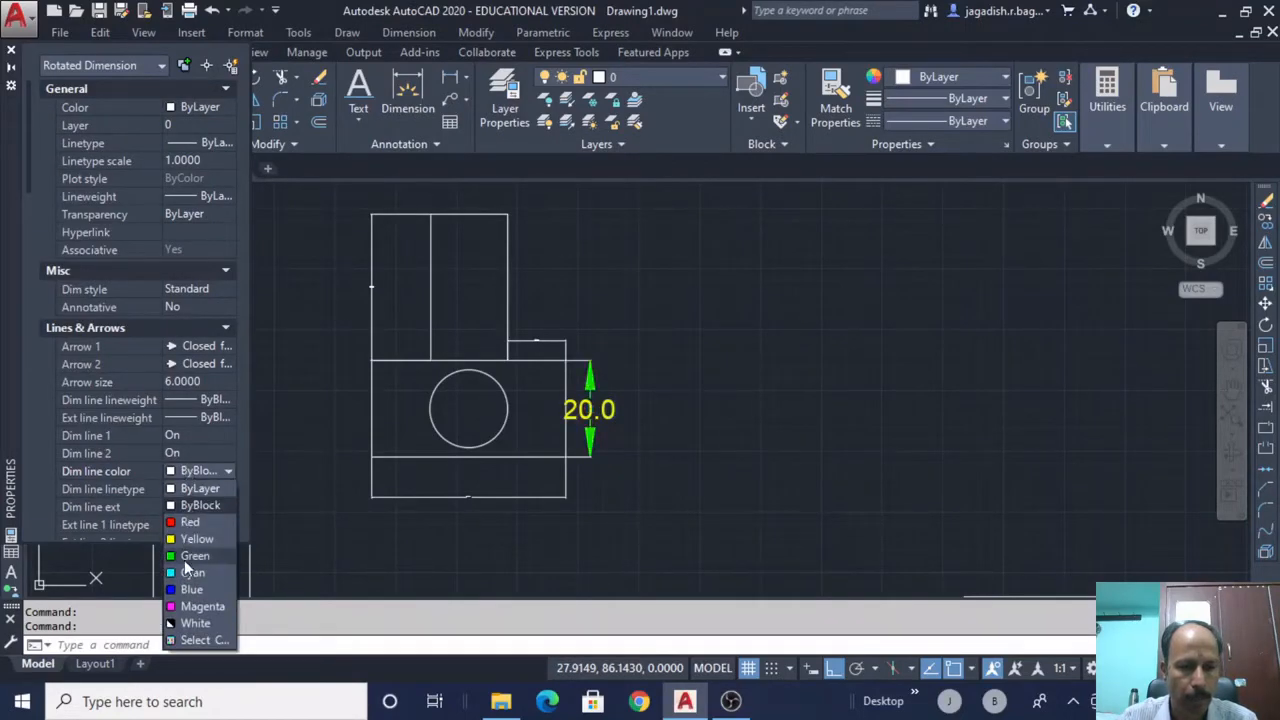
pyautogui.click(185, 572)
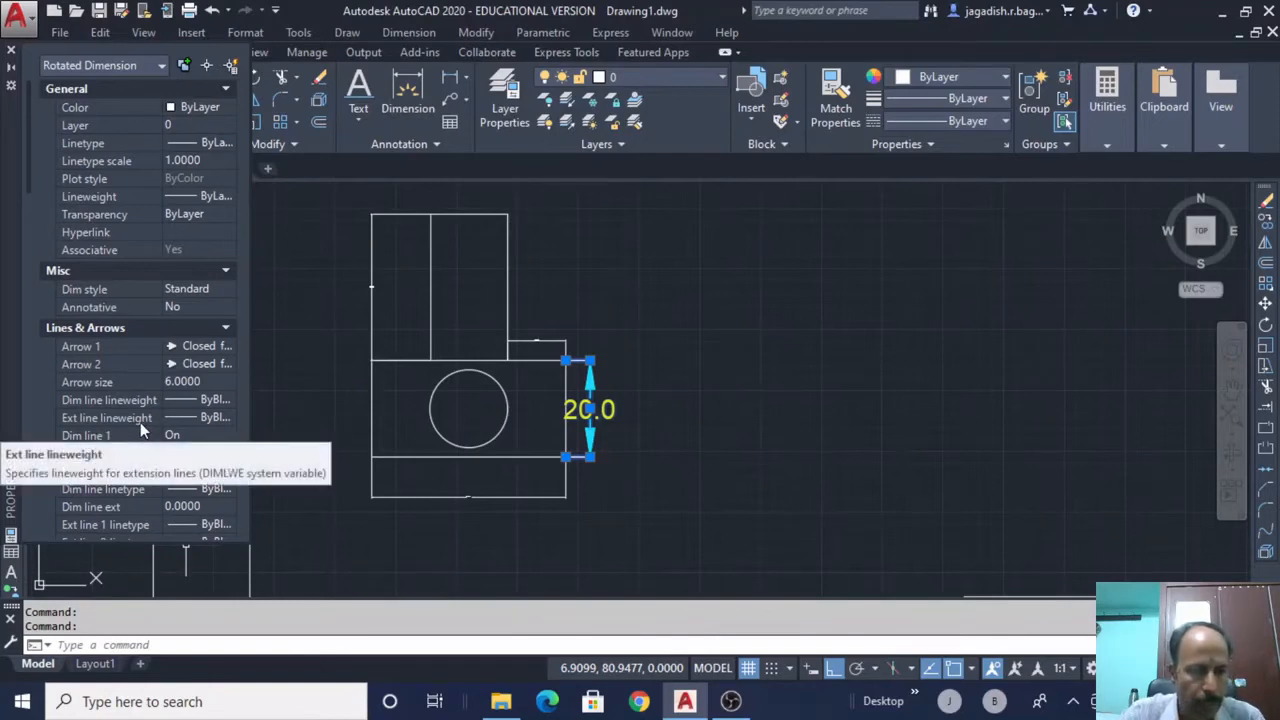
# Change the extension line color of the base rectangle's height dimension to Cyan, then close its properties and deselect it
pyautogui.scroll(-2, 140, 422)
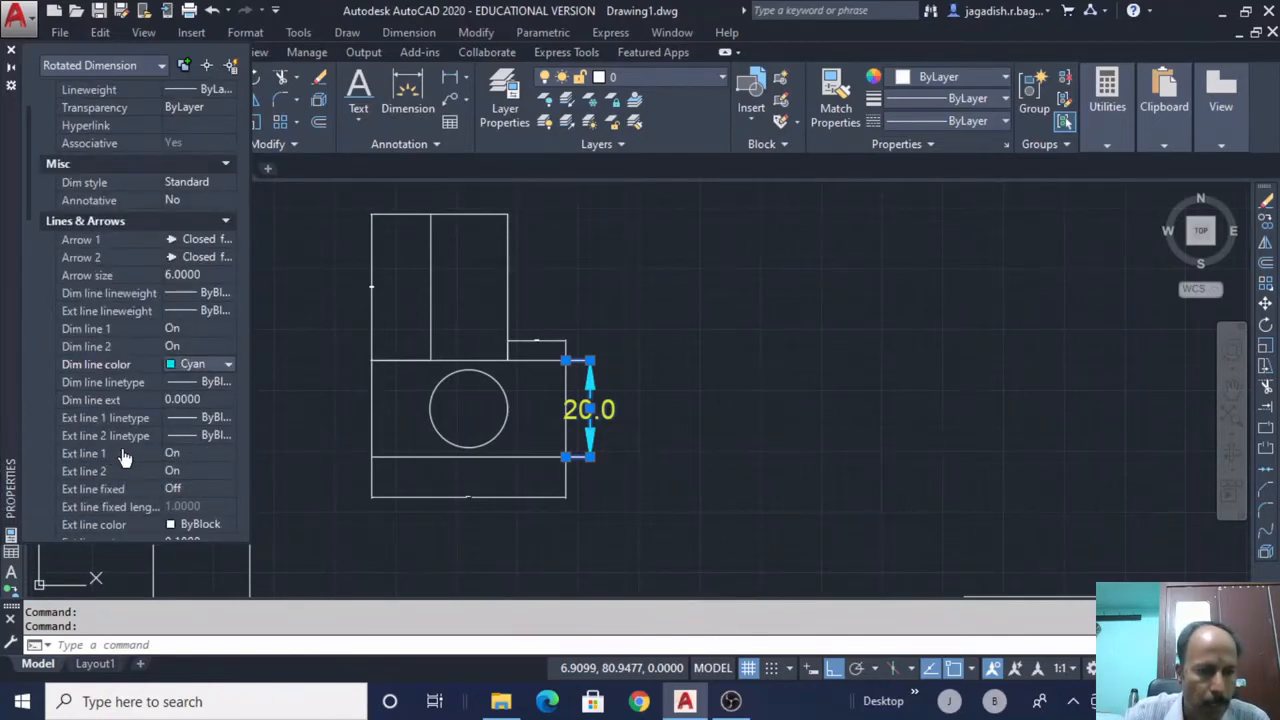
pyautogui.scroll(-2, 115, 462)
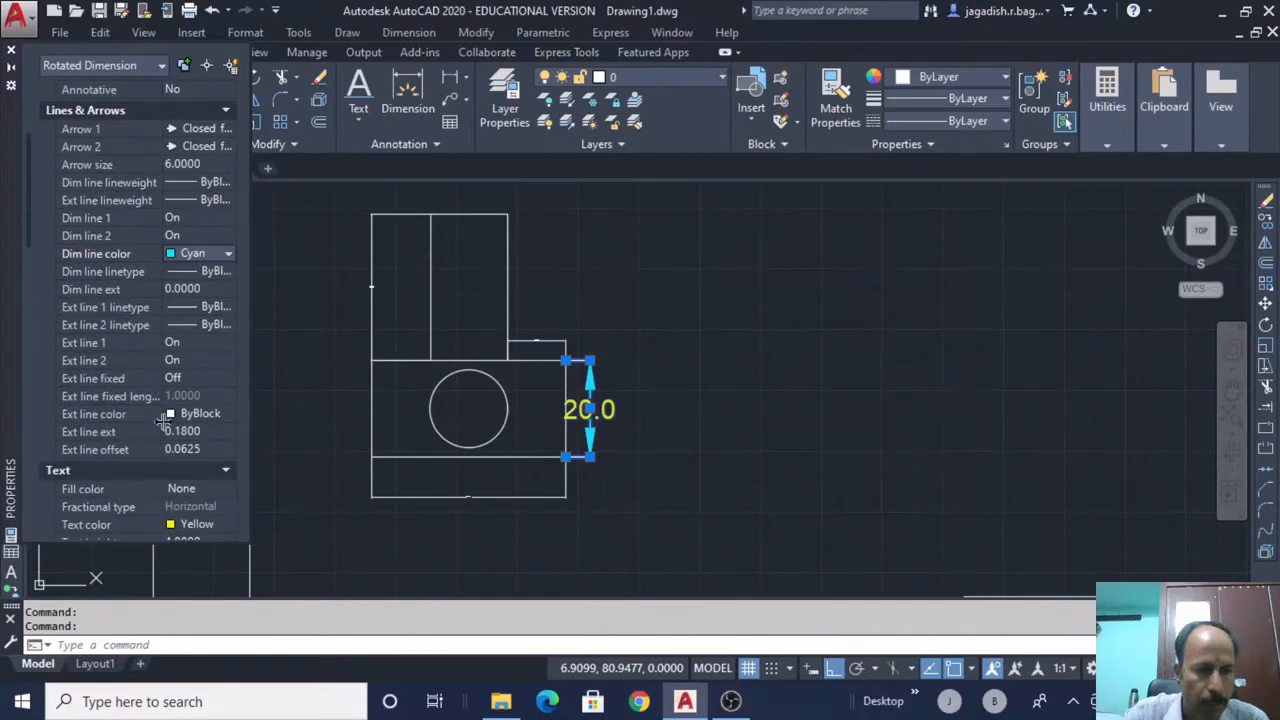
pyautogui.click(207, 416)
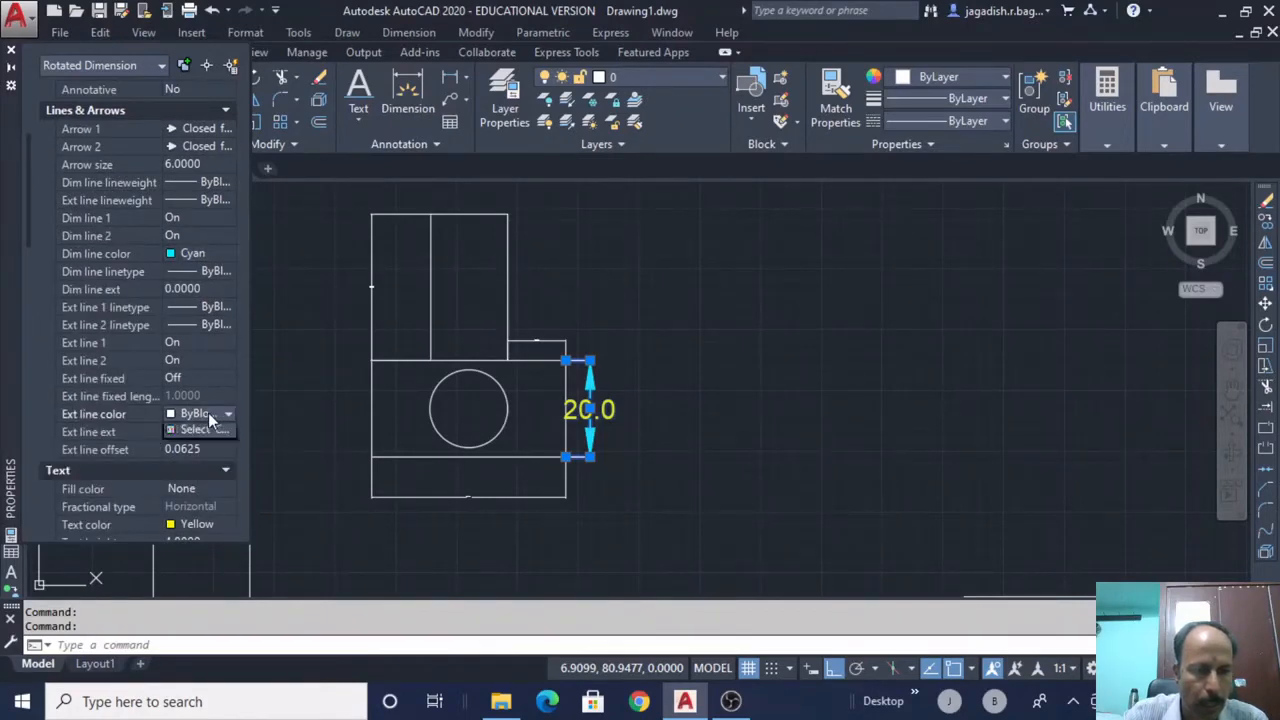
pyautogui.click(208, 414)
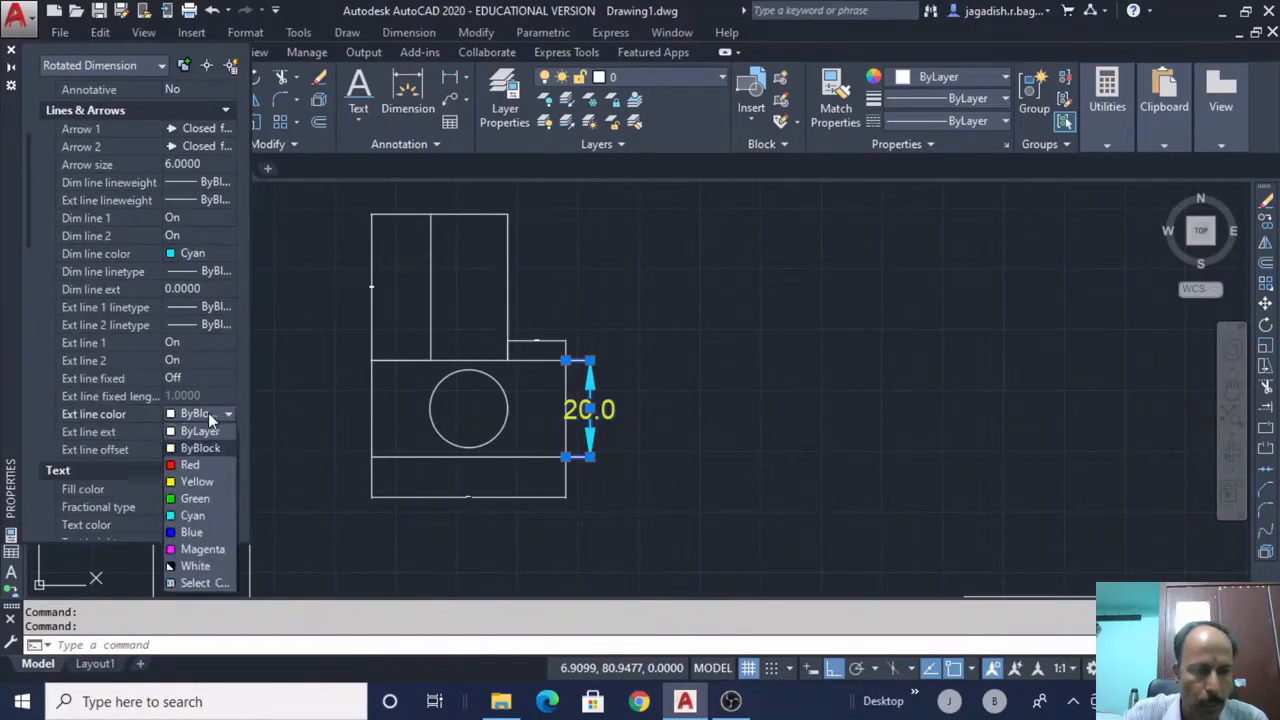
pyautogui.click(202, 514)
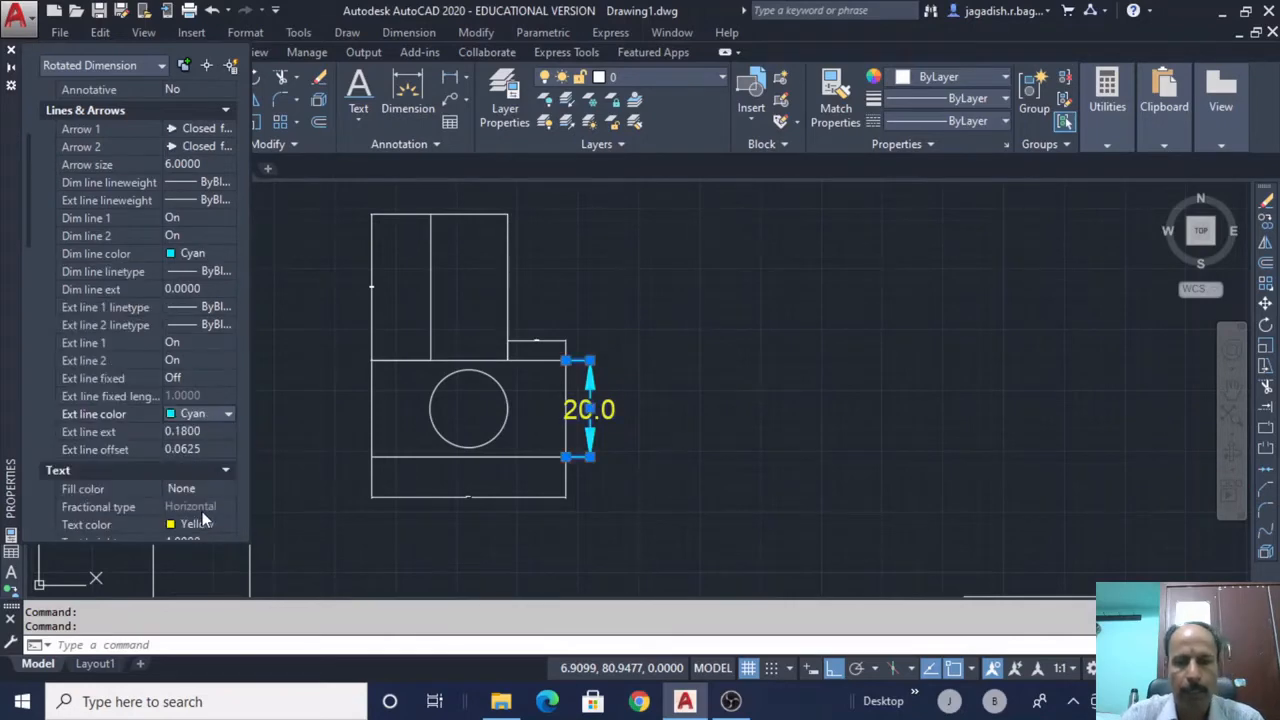
pyautogui.click(11, 52)
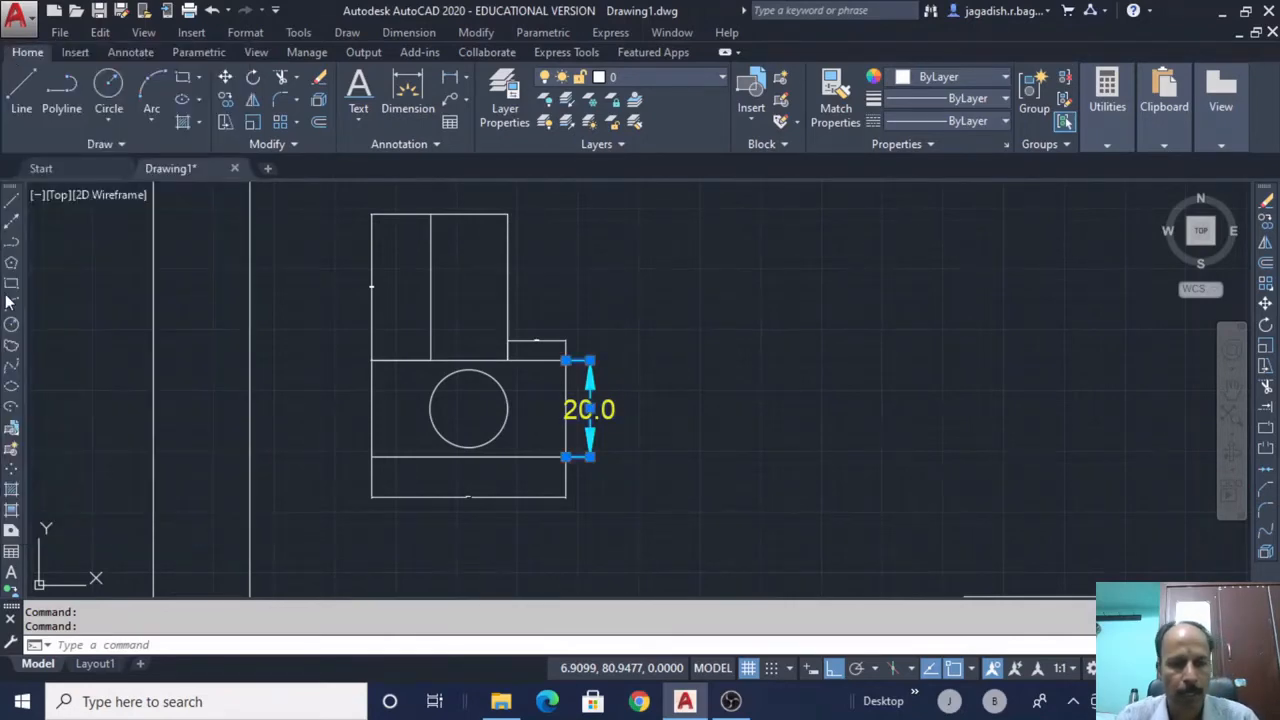
pyautogui.press('Escape')
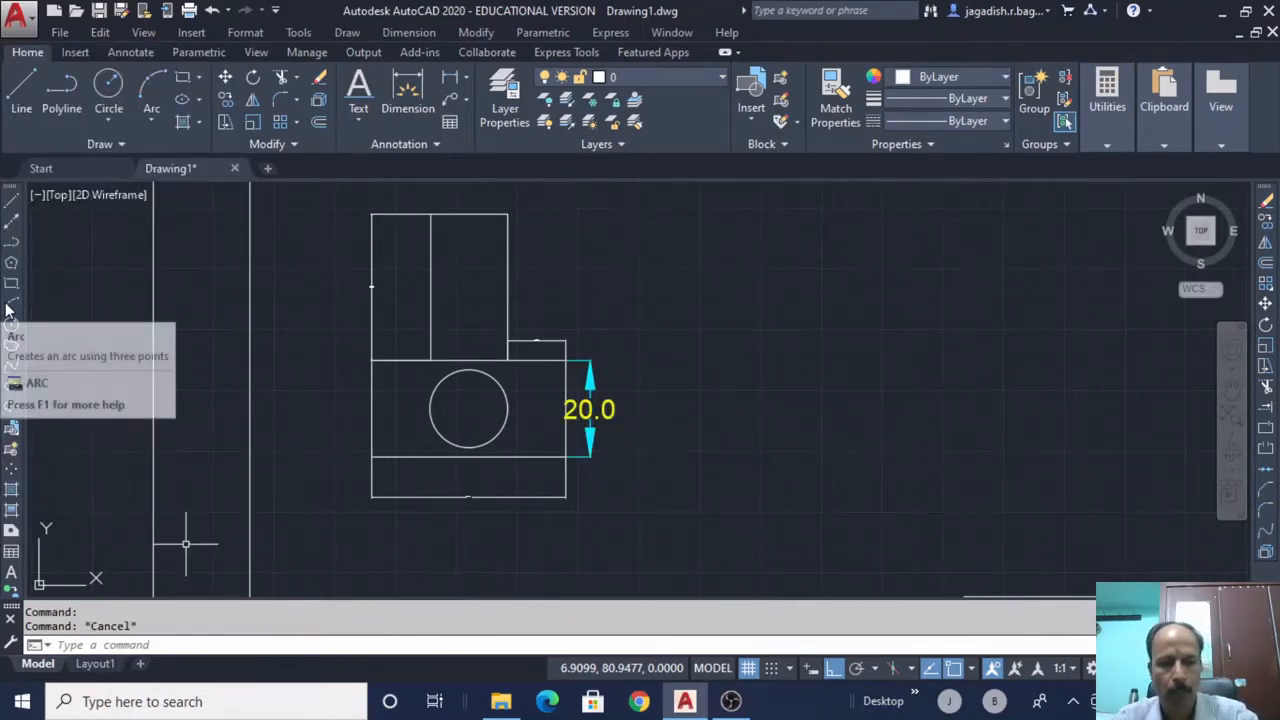
# Move the base rectangle's height dimension slightly farther out from the rectangle's edge
pyautogui.click(592, 384)
pyautogui.click(590, 409)
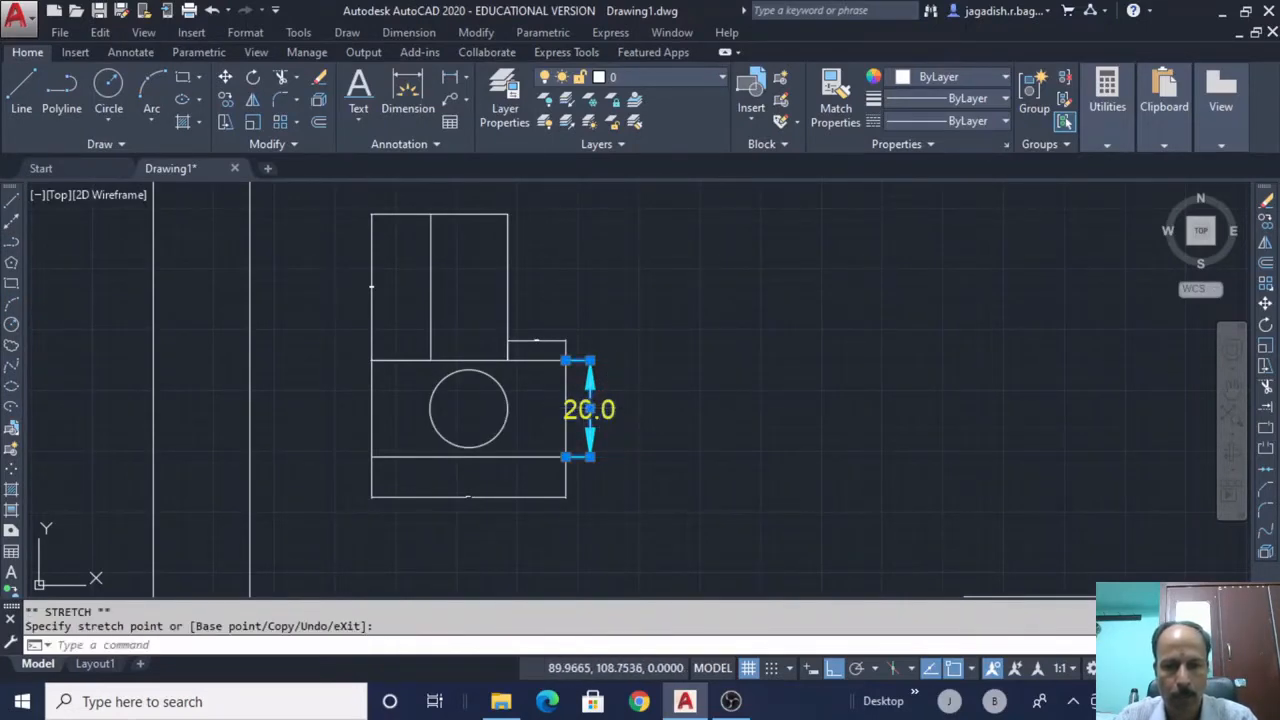
pyautogui.click(615, 407)
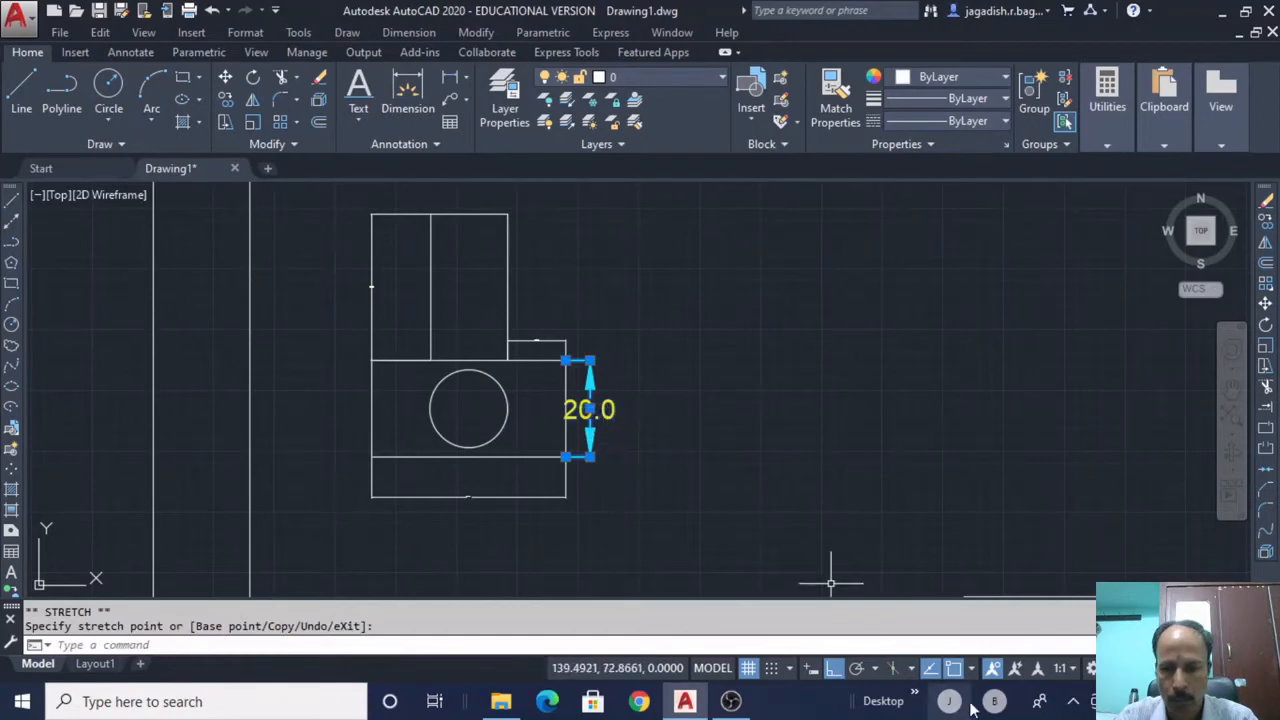
pyautogui.click(590, 409)
pyautogui.click(607, 412)
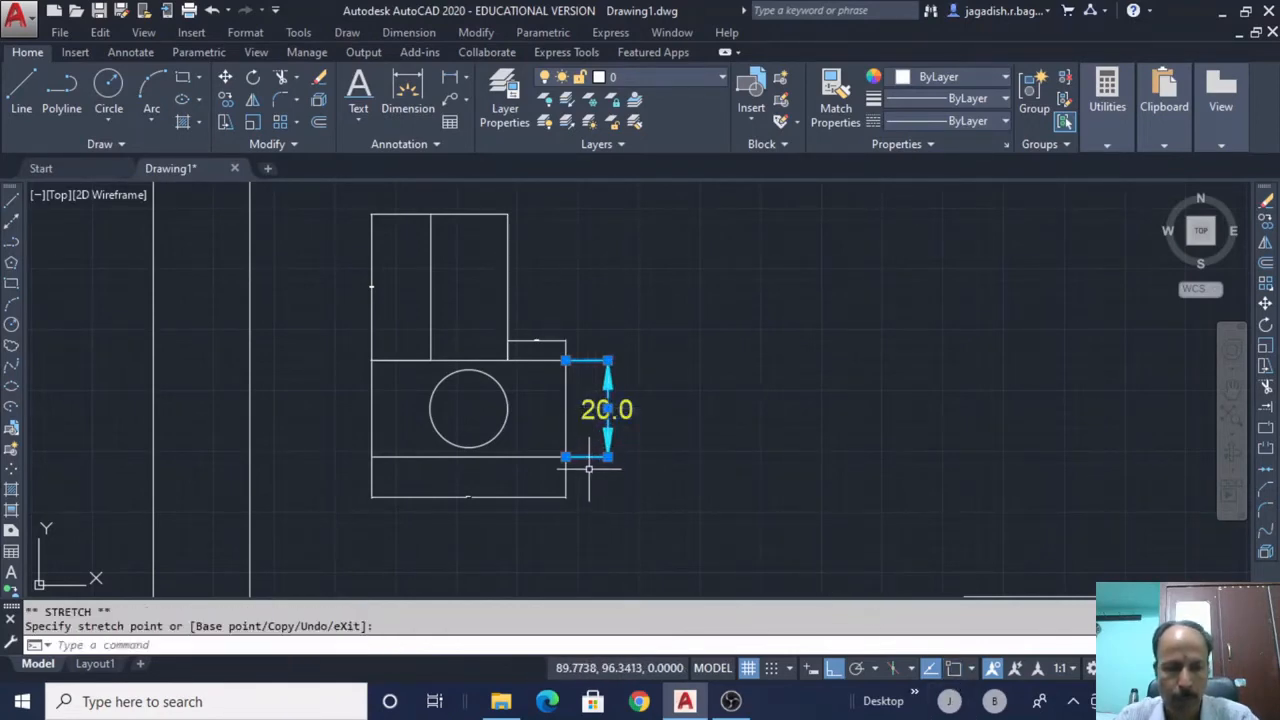
pyautogui.press('Escape')
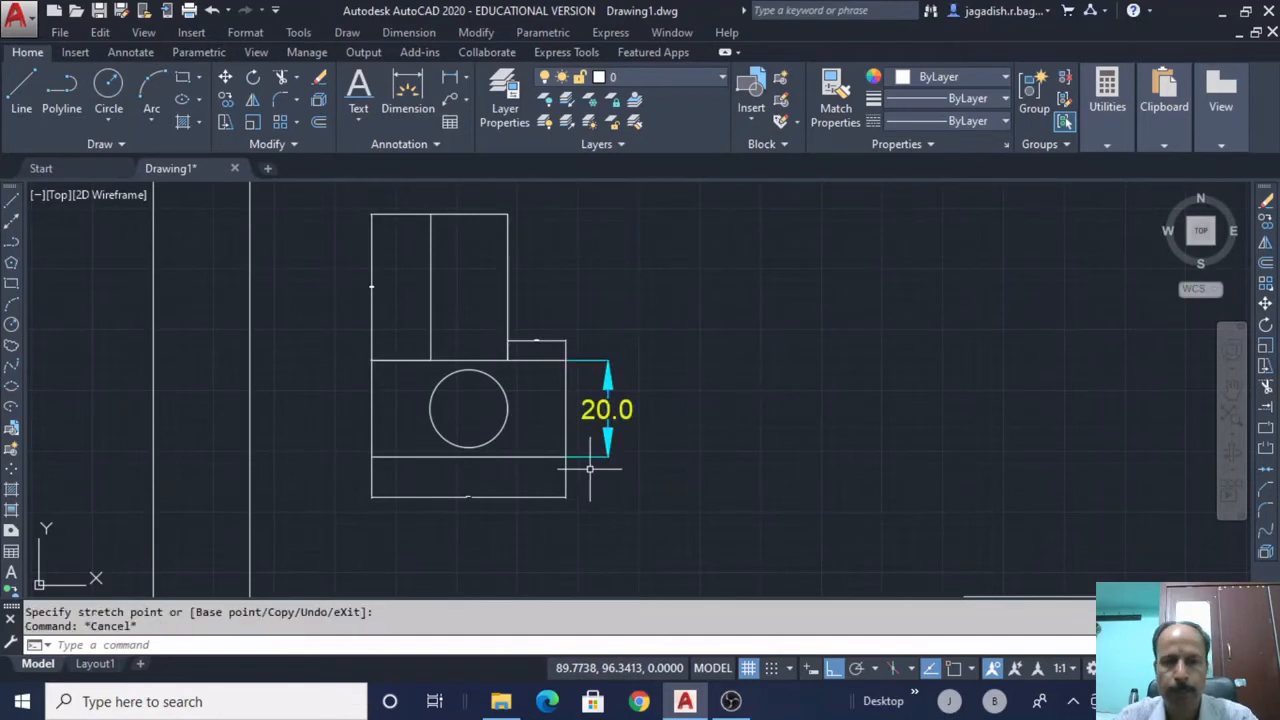
# Match the formatting of the base rectangle's height dimension onto the other three dimensions of the view
pyautogui.click(836, 100)
pyautogui.click(618, 364)
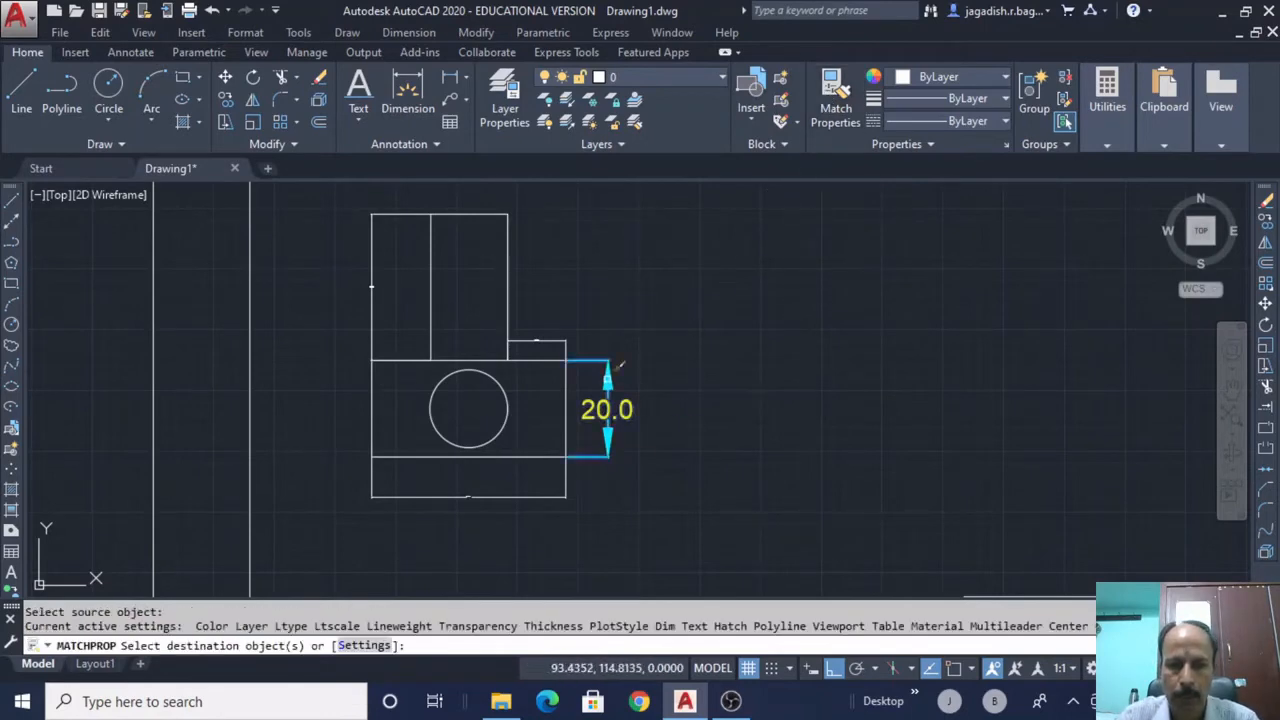
pyautogui.click(550, 339)
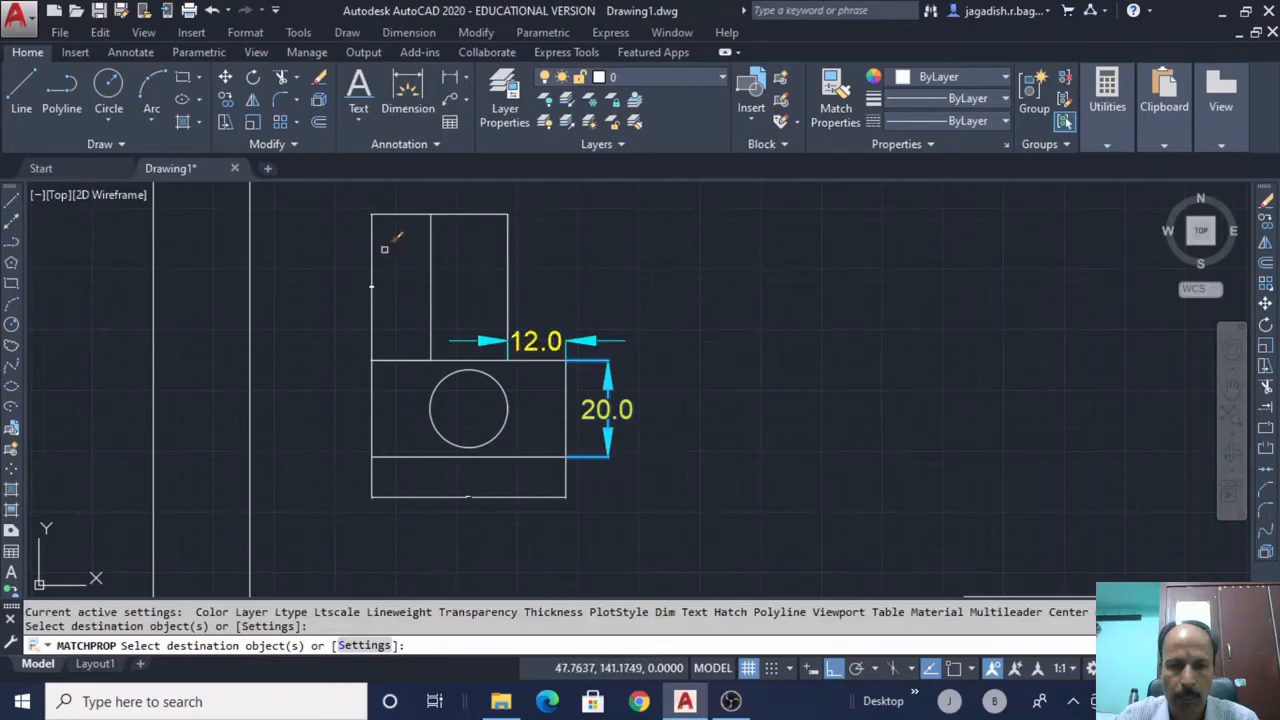
pyautogui.click(374, 281)
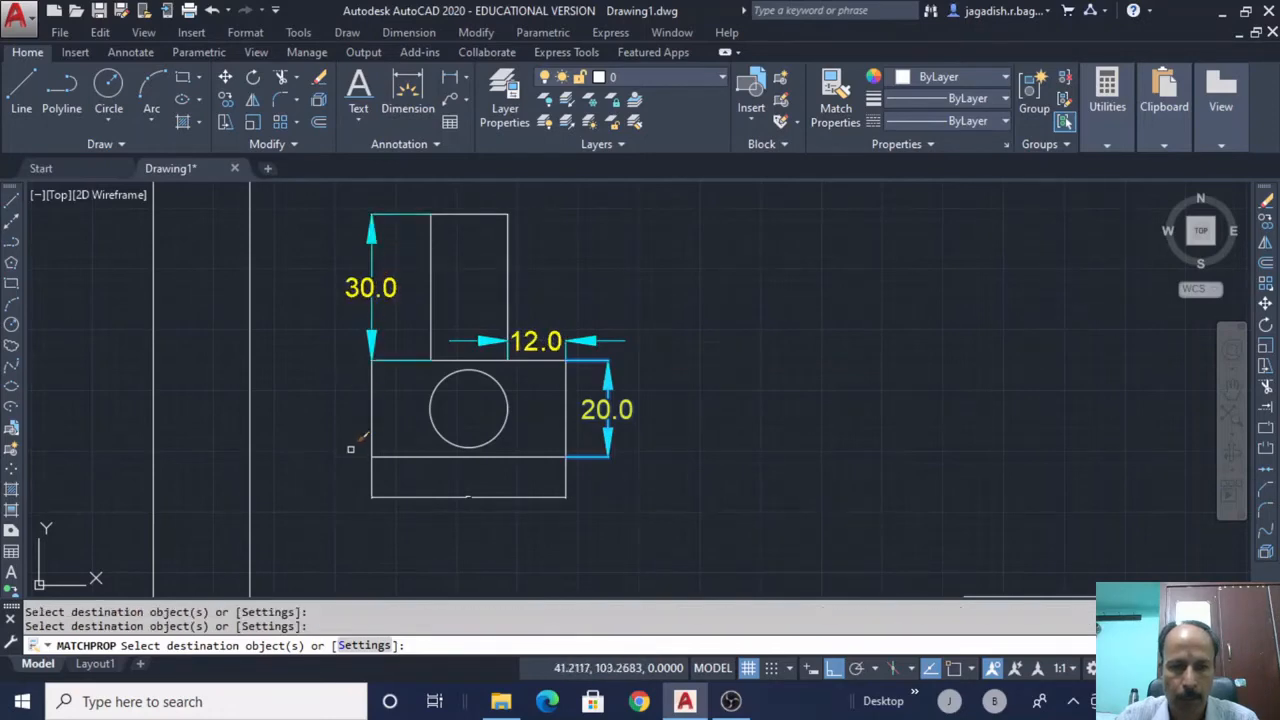
pyautogui.click(432, 485)
pyautogui.rightClick(700, 412)
pyautogui.click(735, 431)
# Zoom to all of the drawing and try to preview its plot
pyautogui.write('zoom')
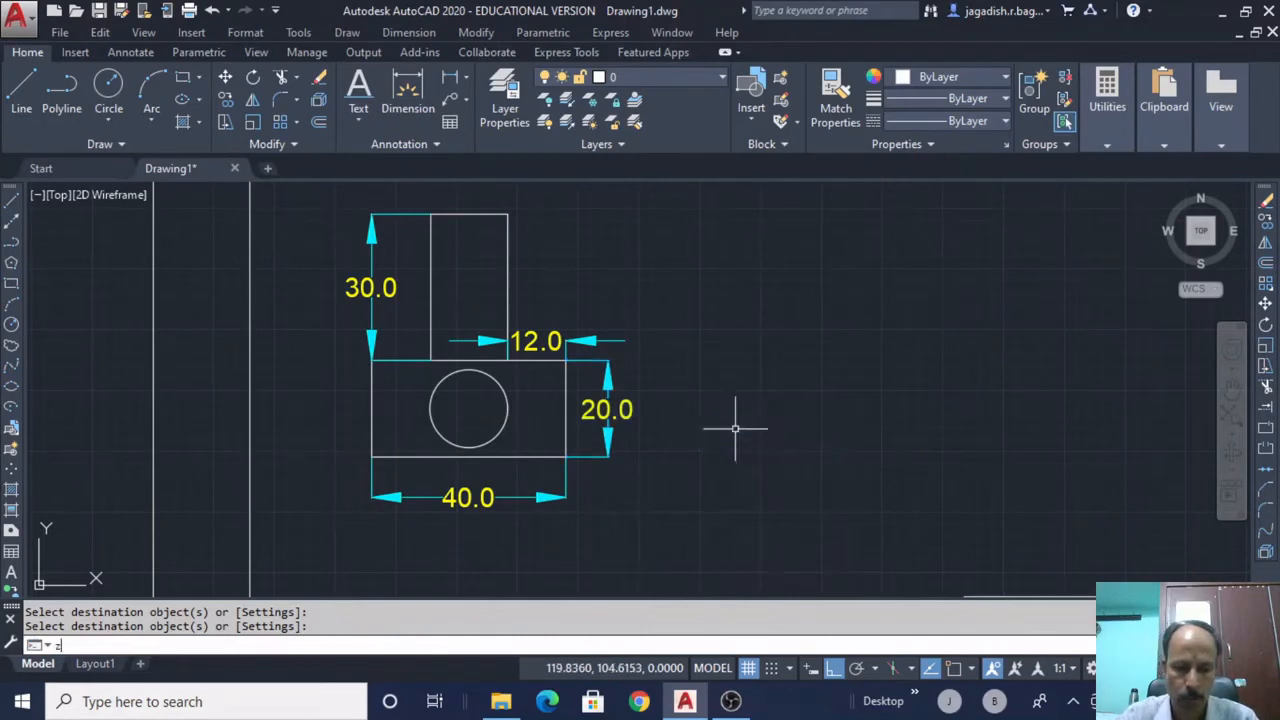
pyautogui.press('Return')
pyautogui.write('a')
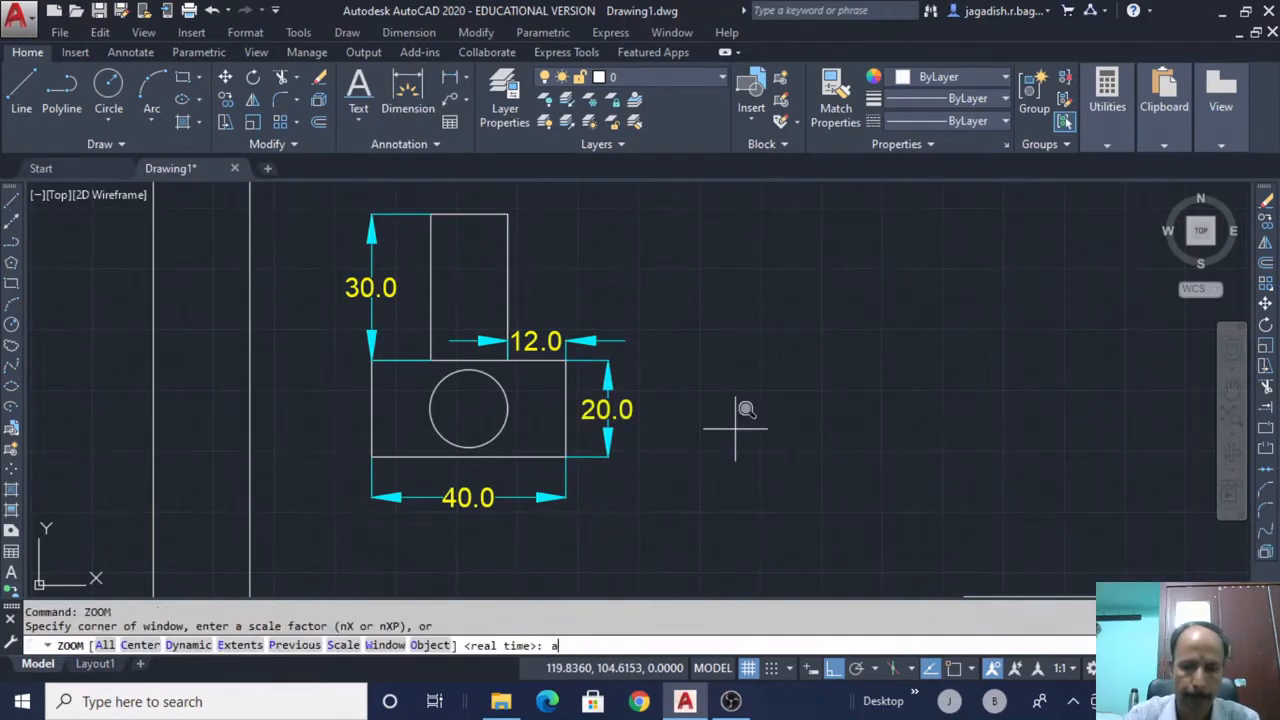
pyautogui.press('Return')
pyautogui.press('Return')
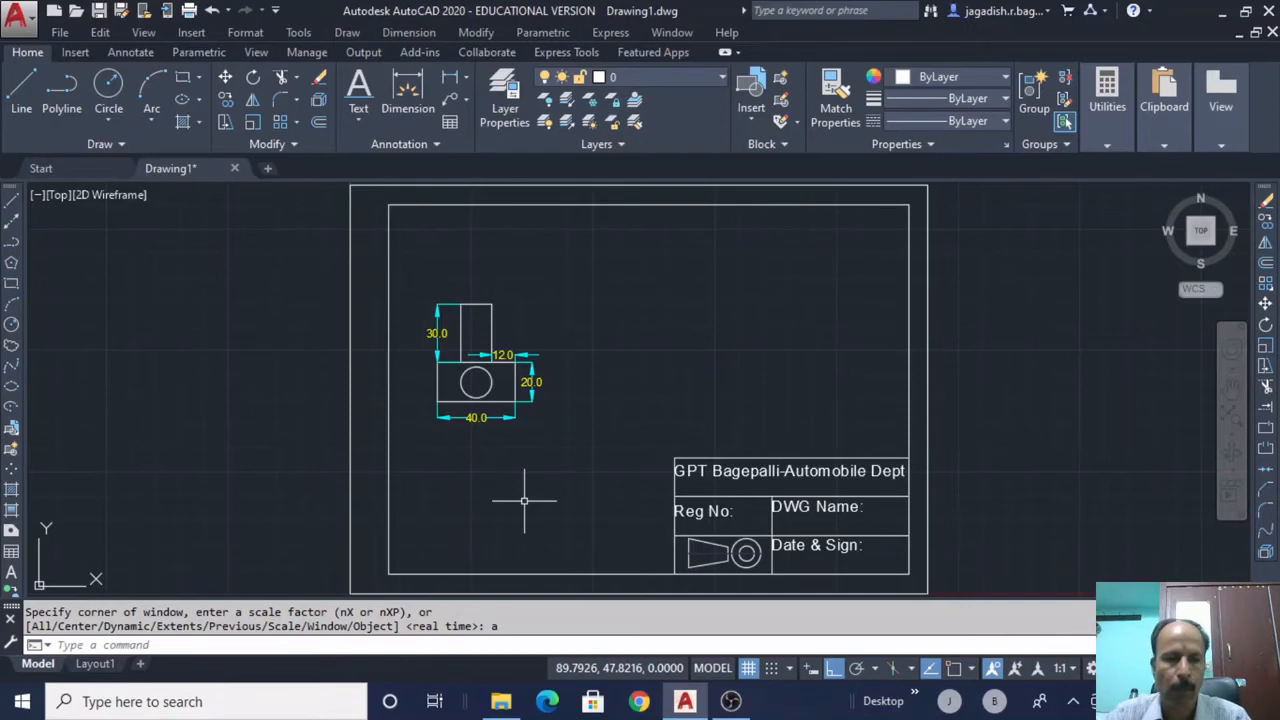
pyautogui.click(18, 14)
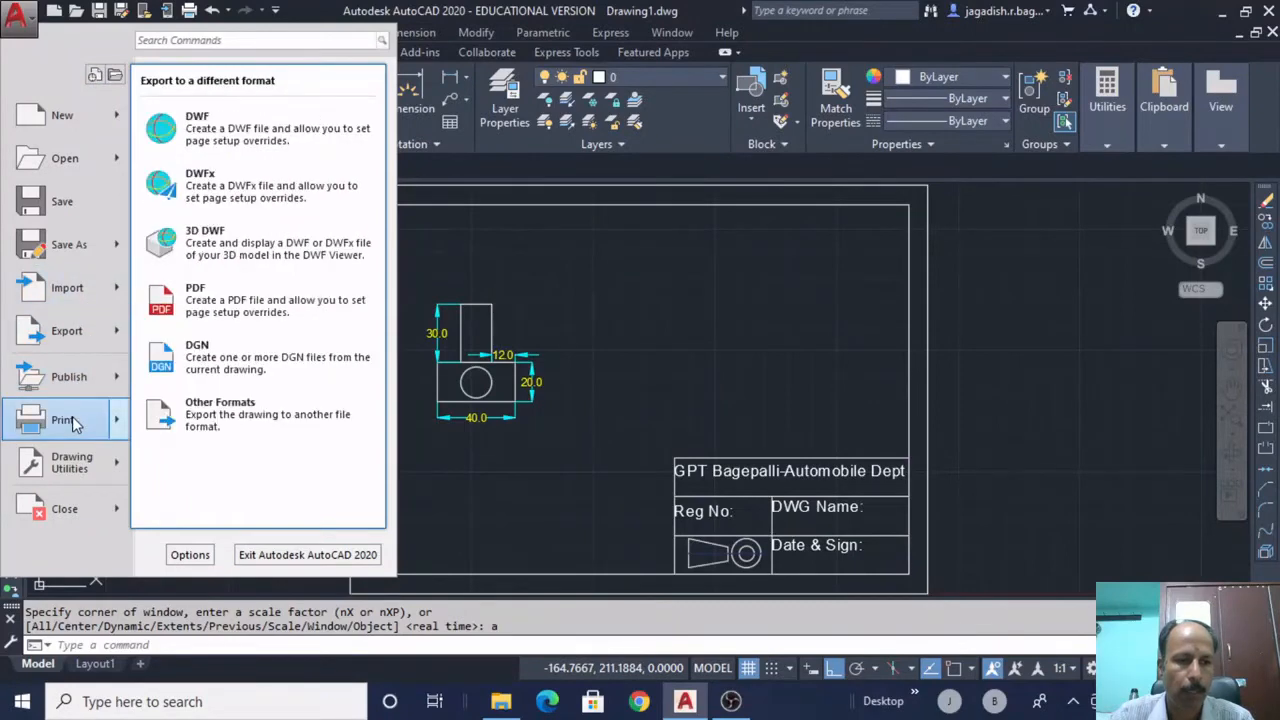
pyautogui.moveTo(74, 422)
pyautogui.click(239, 246)
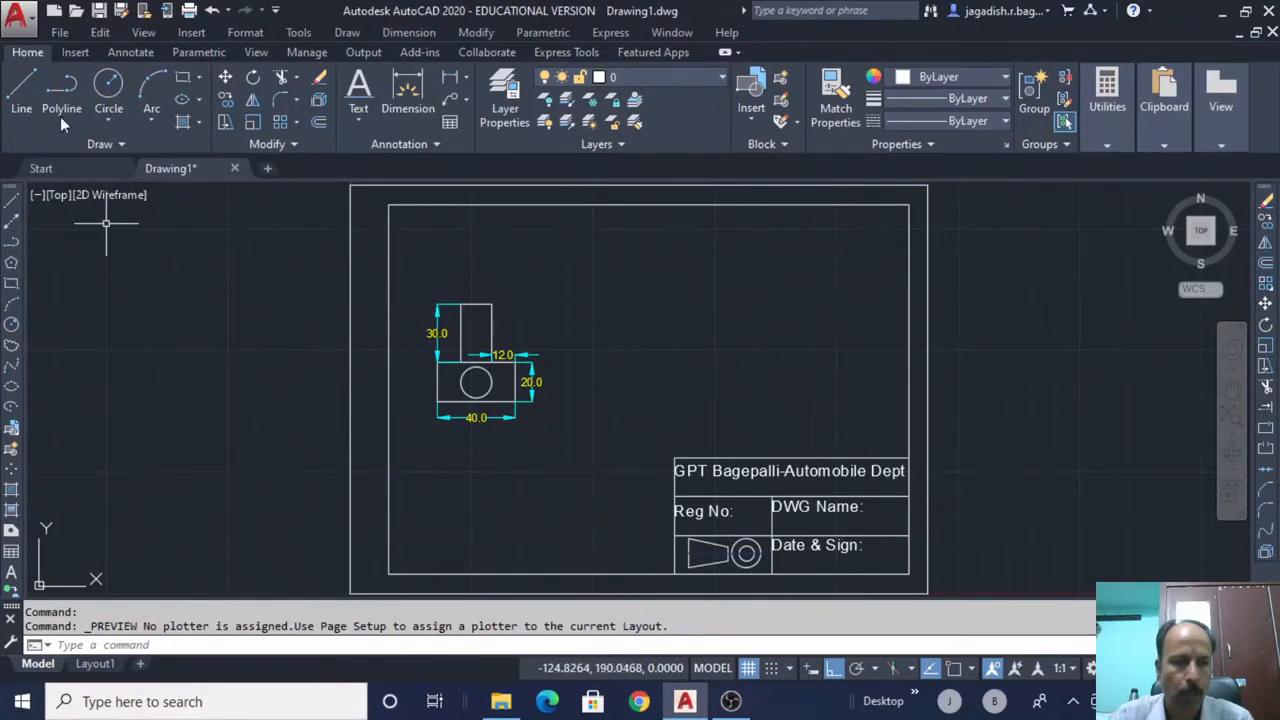
# Set up a plot of the model to Microsoft Print to PDF on A4 paper and preview it
pyautogui.click(28, 22)
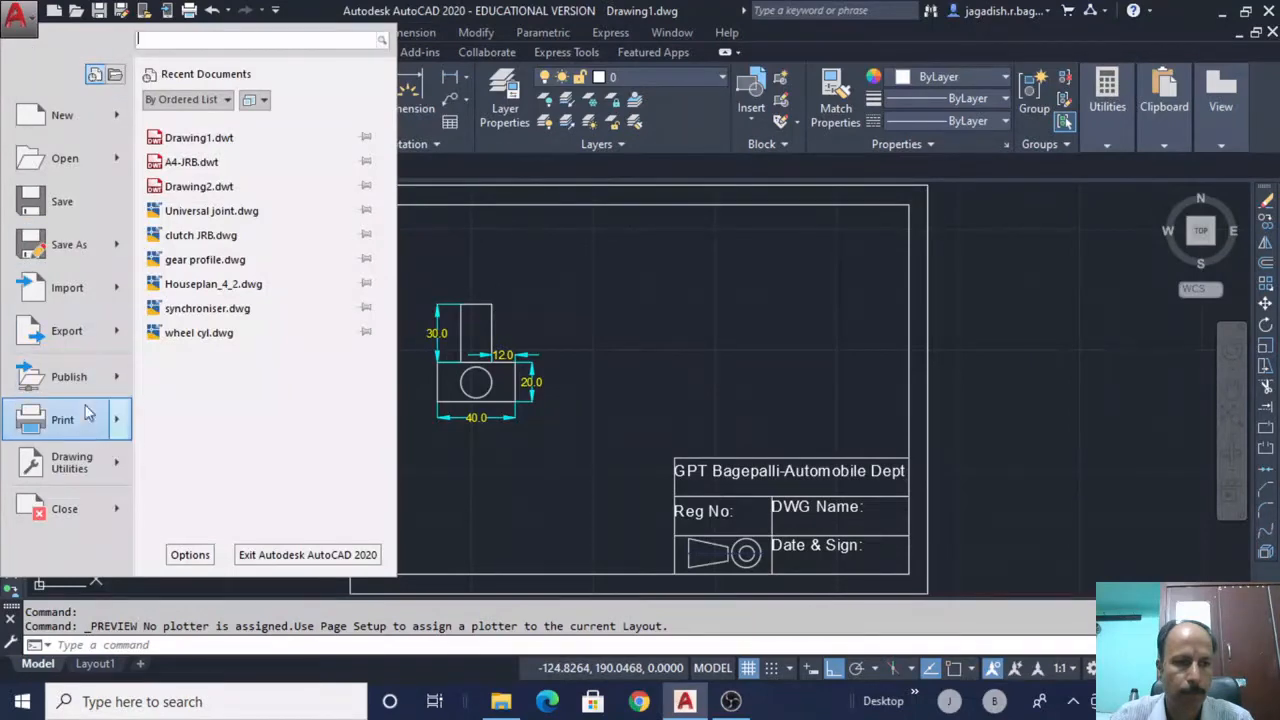
pyautogui.moveTo(79, 414)
pyautogui.click(288, 130)
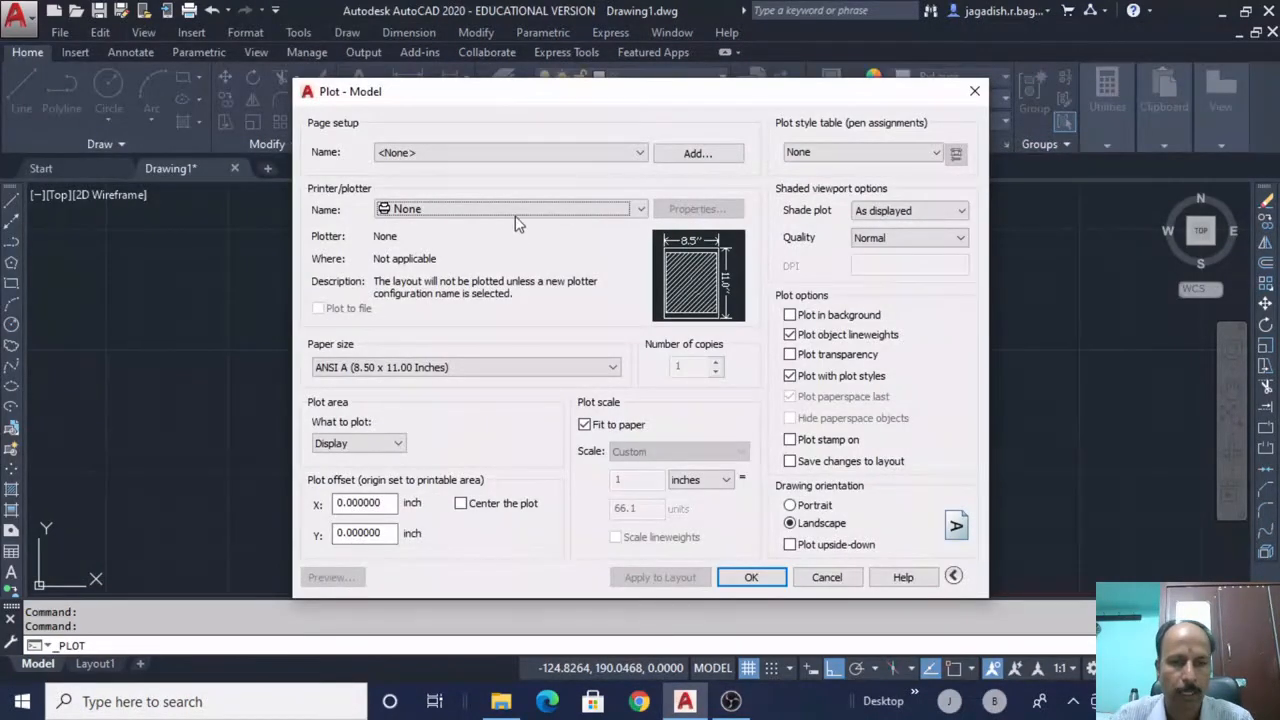
pyautogui.click(521, 214)
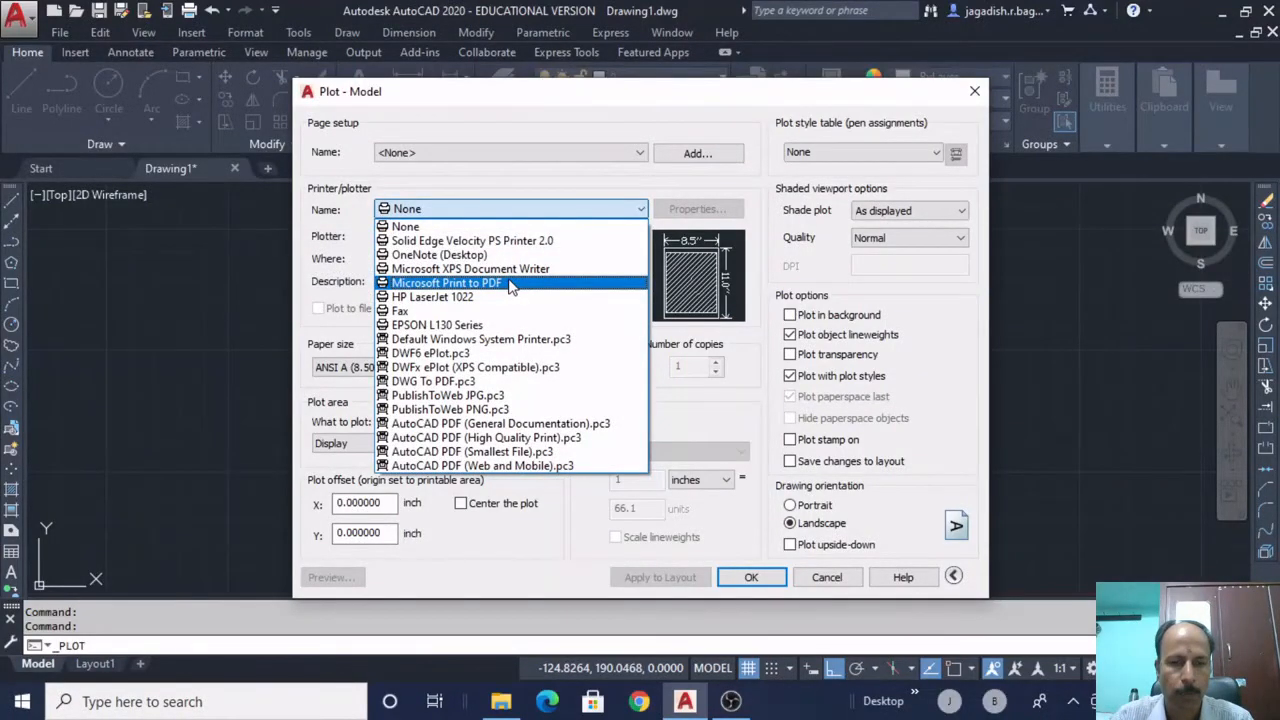
pyautogui.click(510, 284)
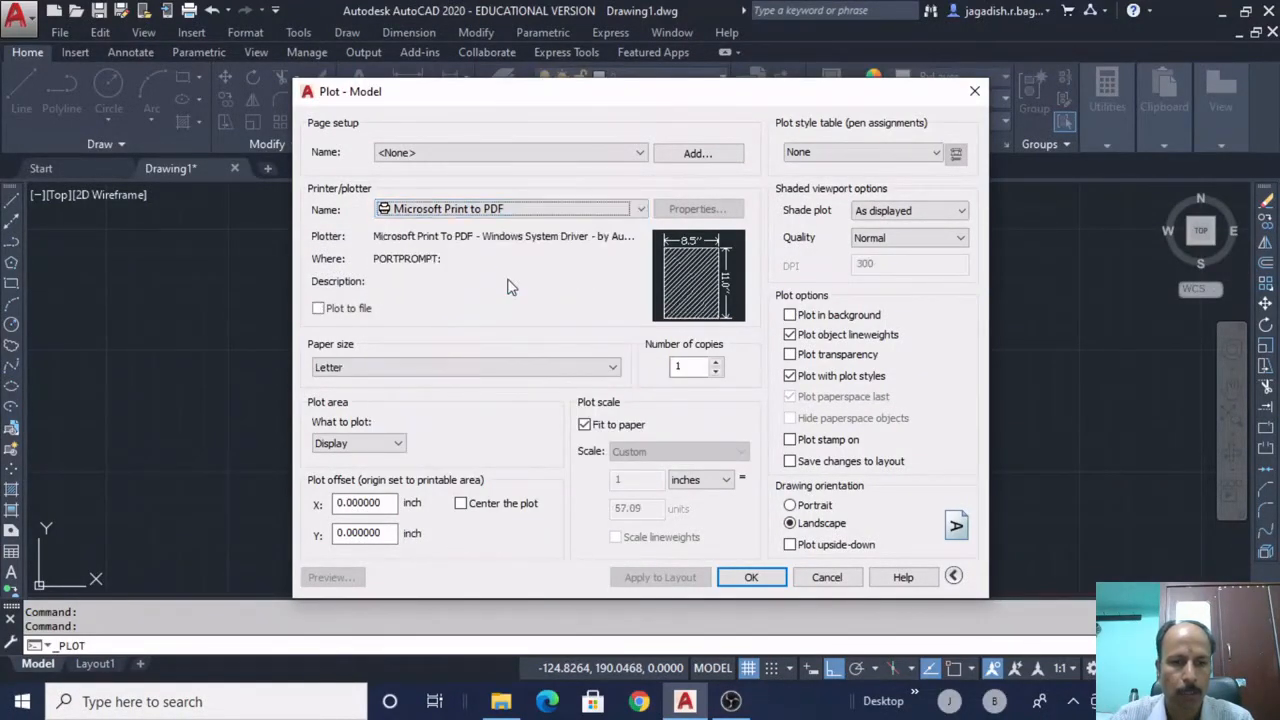
pyautogui.click(467, 375)
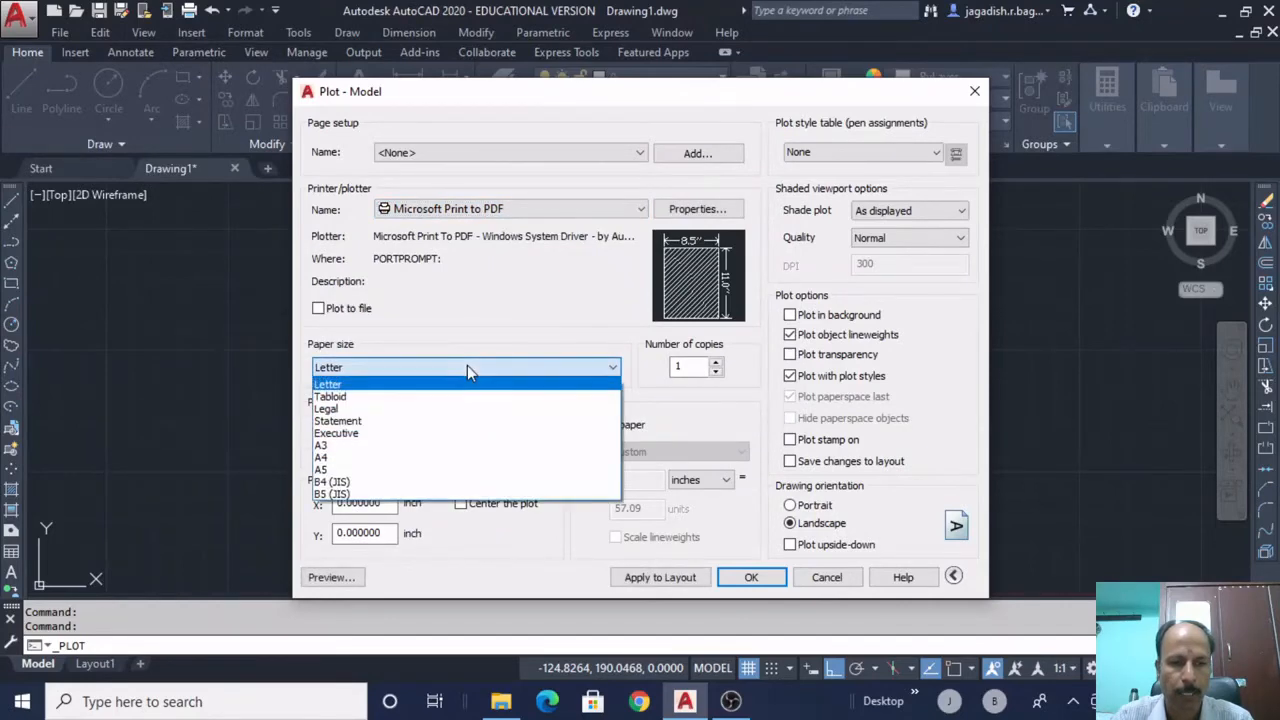
pyautogui.click(405, 457)
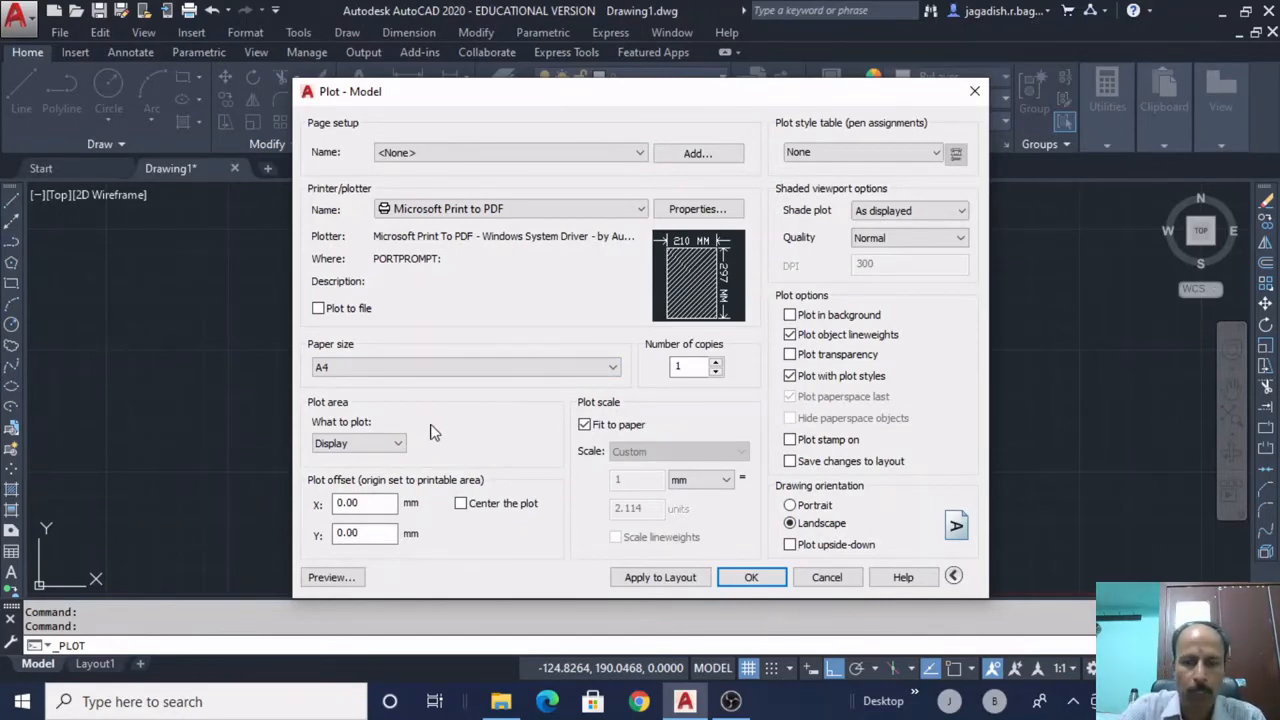
pyautogui.click(346, 577)
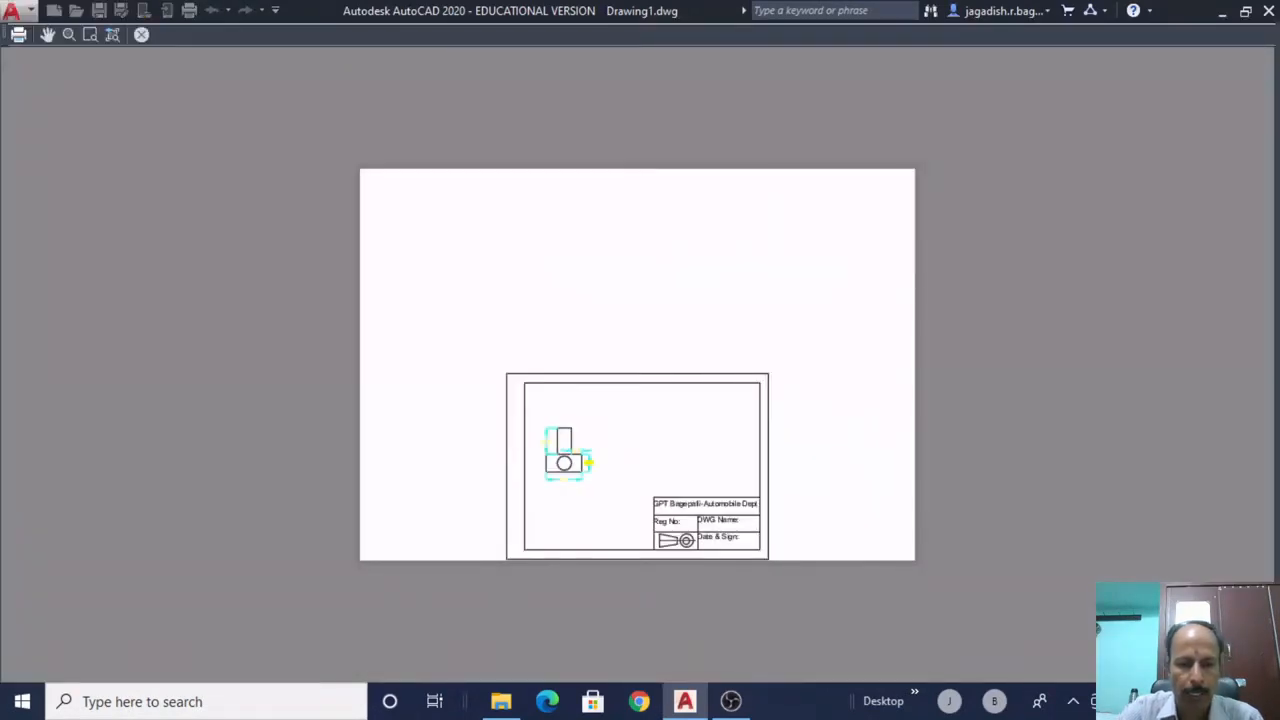
pyautogui.click(141, 34)
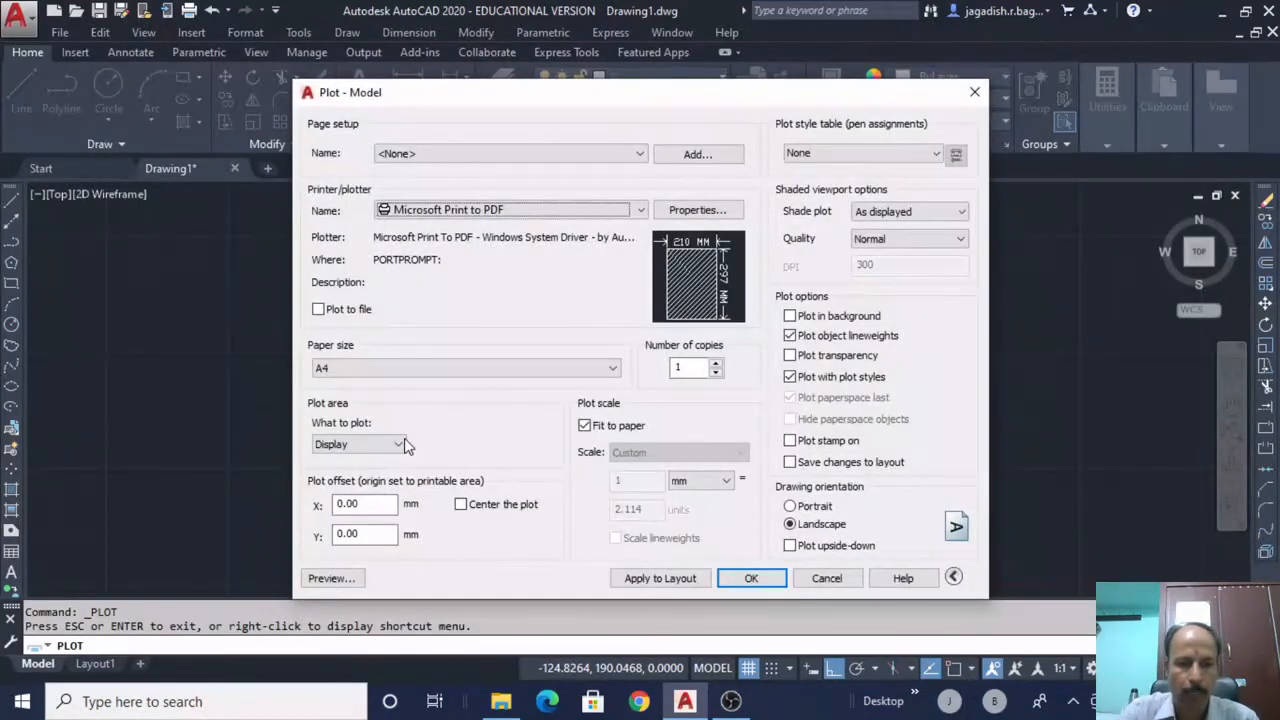
# Set the plot area to Extents and preview the plot again
pyautogui.click(399, 451)
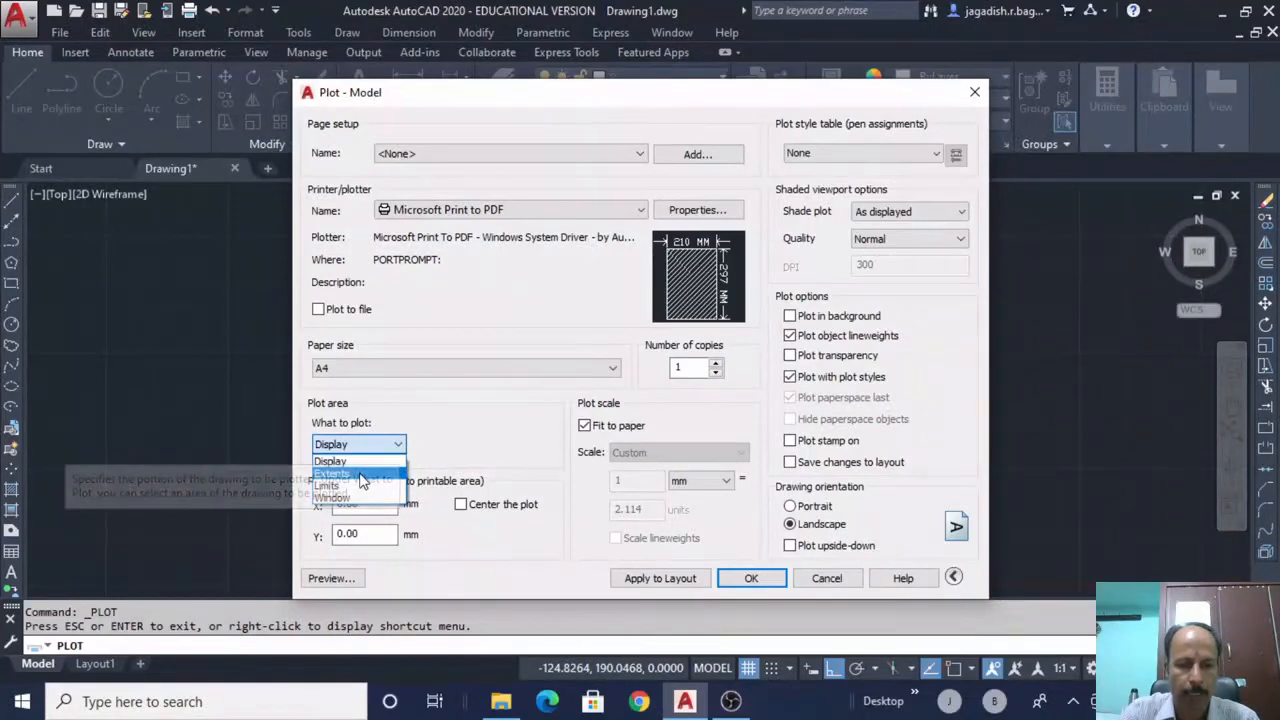
pyautogui.click(362, 472)
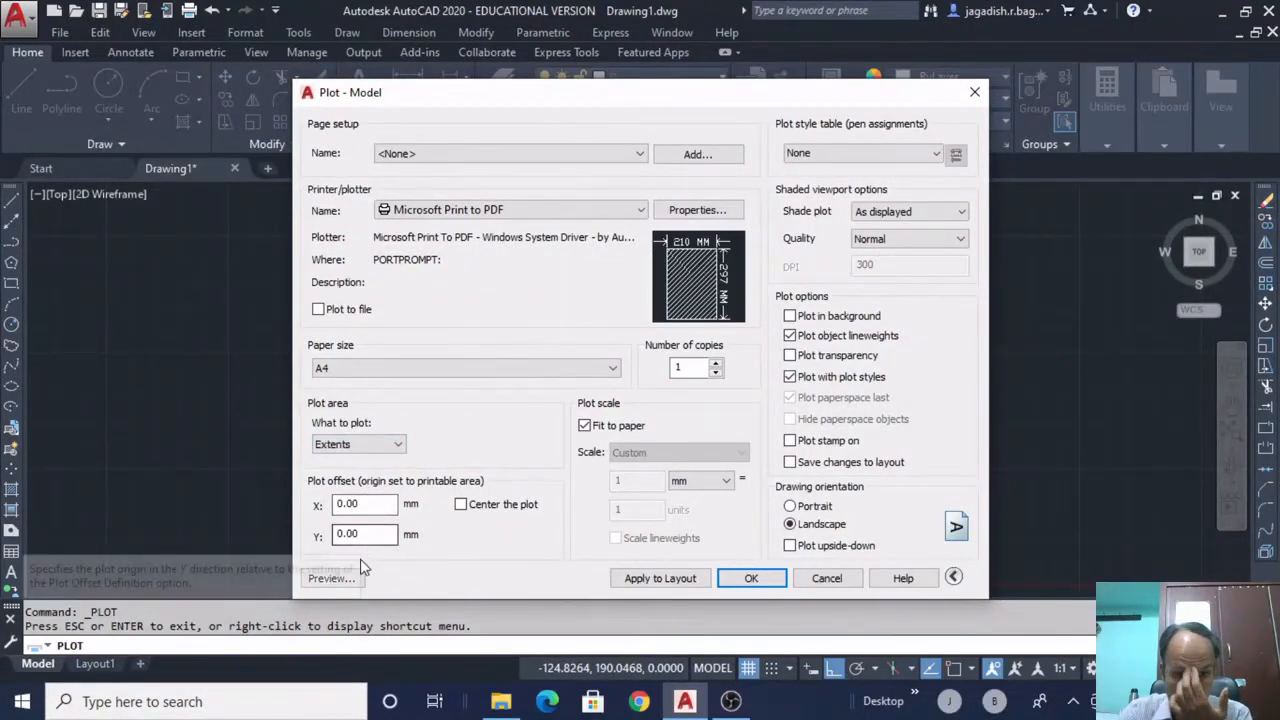
pyautogui.click(331, 578)
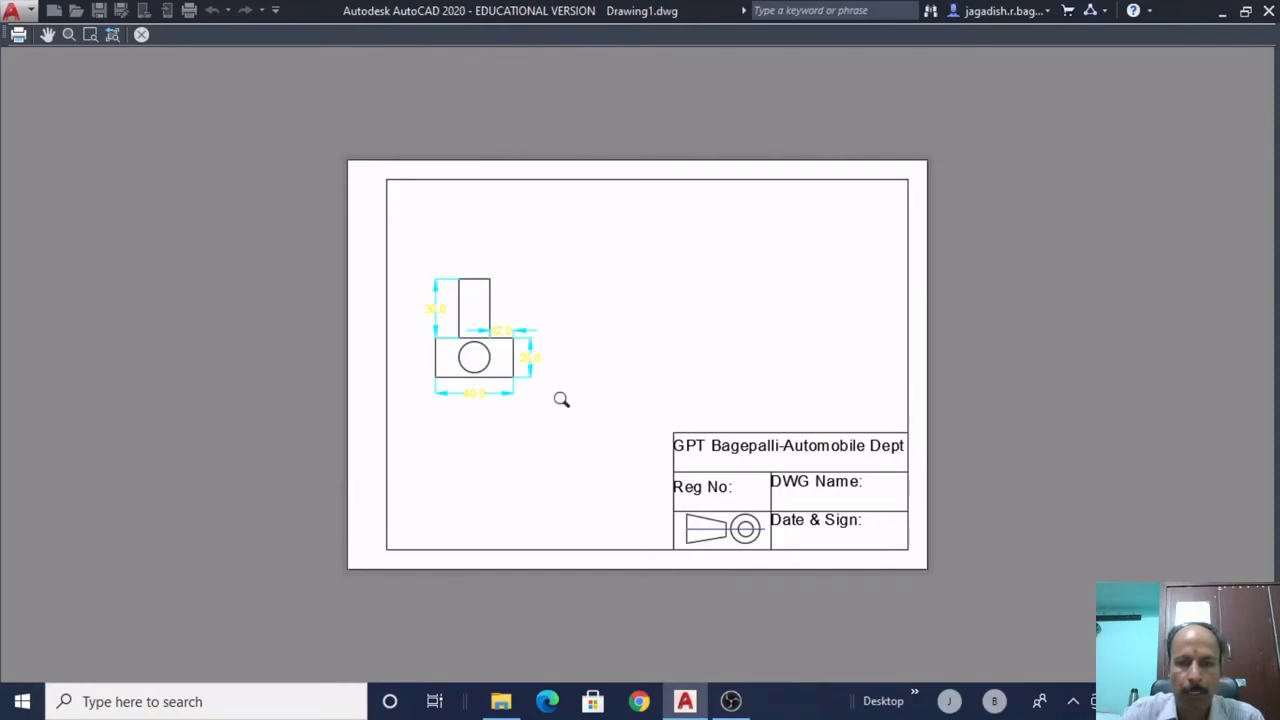
pyautogui.click(142, 34)
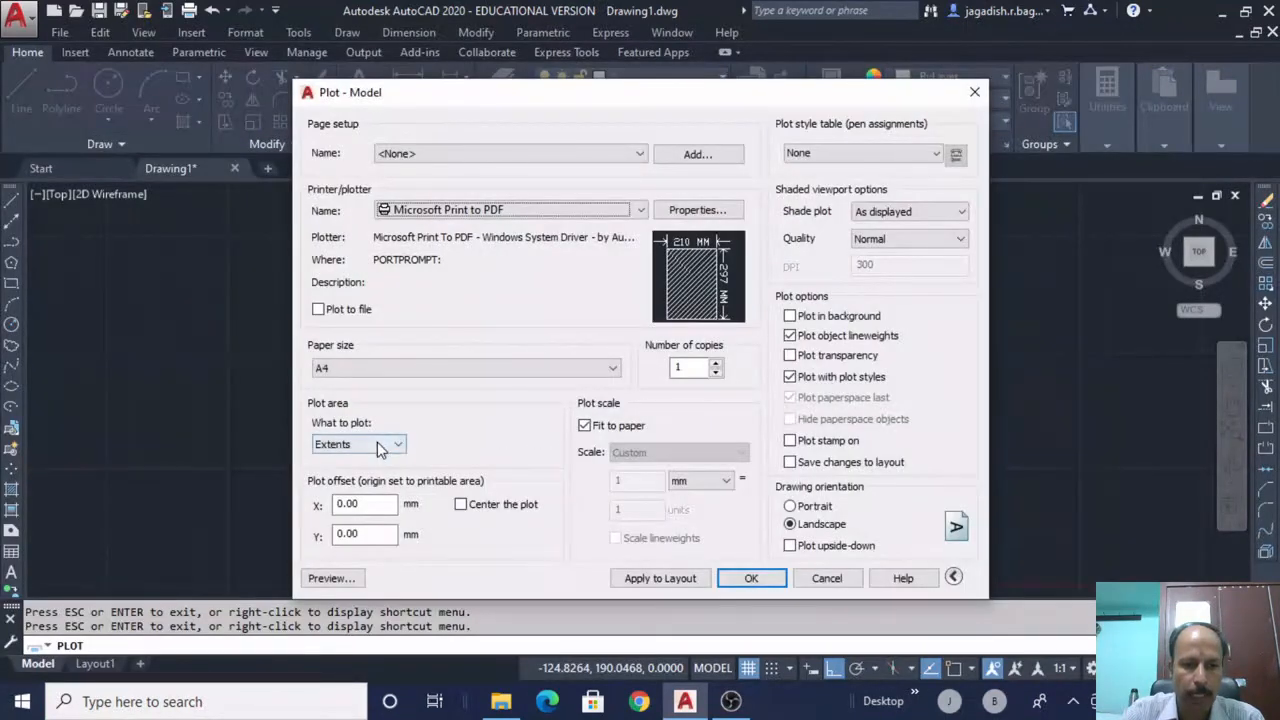
# Set the plot area to Limits and preview the plot
pyautogui.click(380, 446)
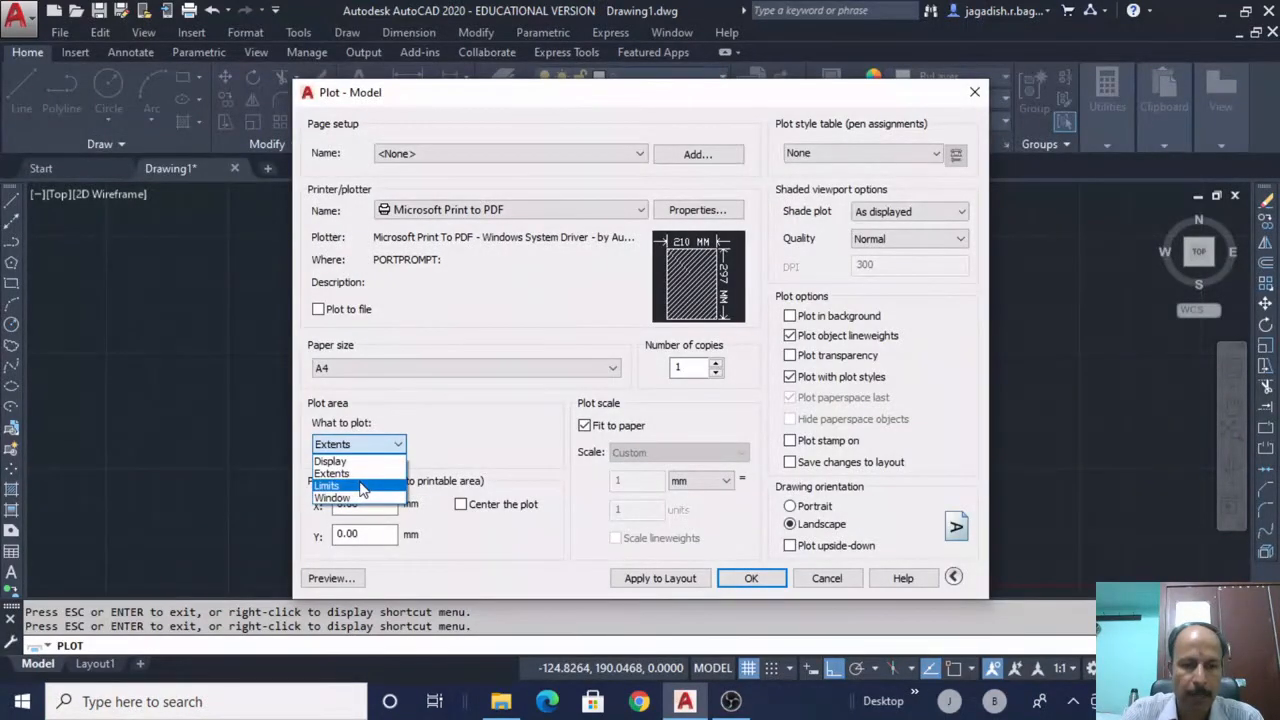
pyautogui.click(362, 485)
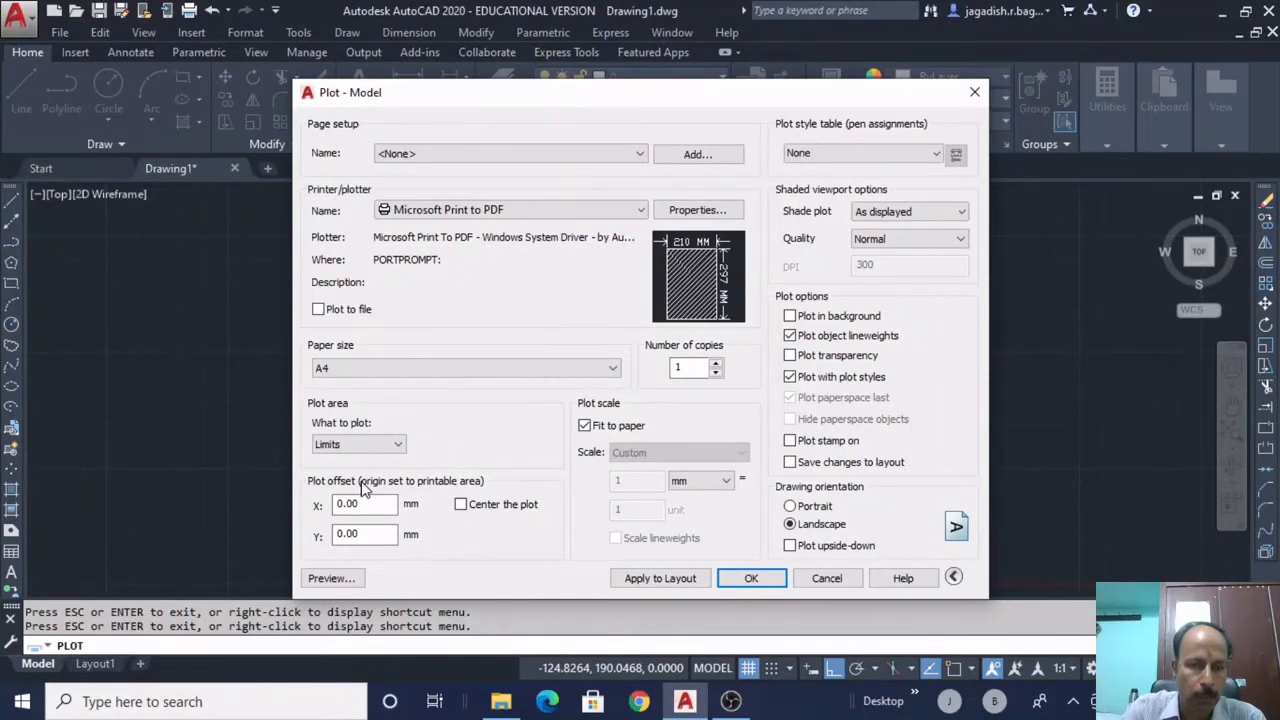
pyautogui.click(340, 578)
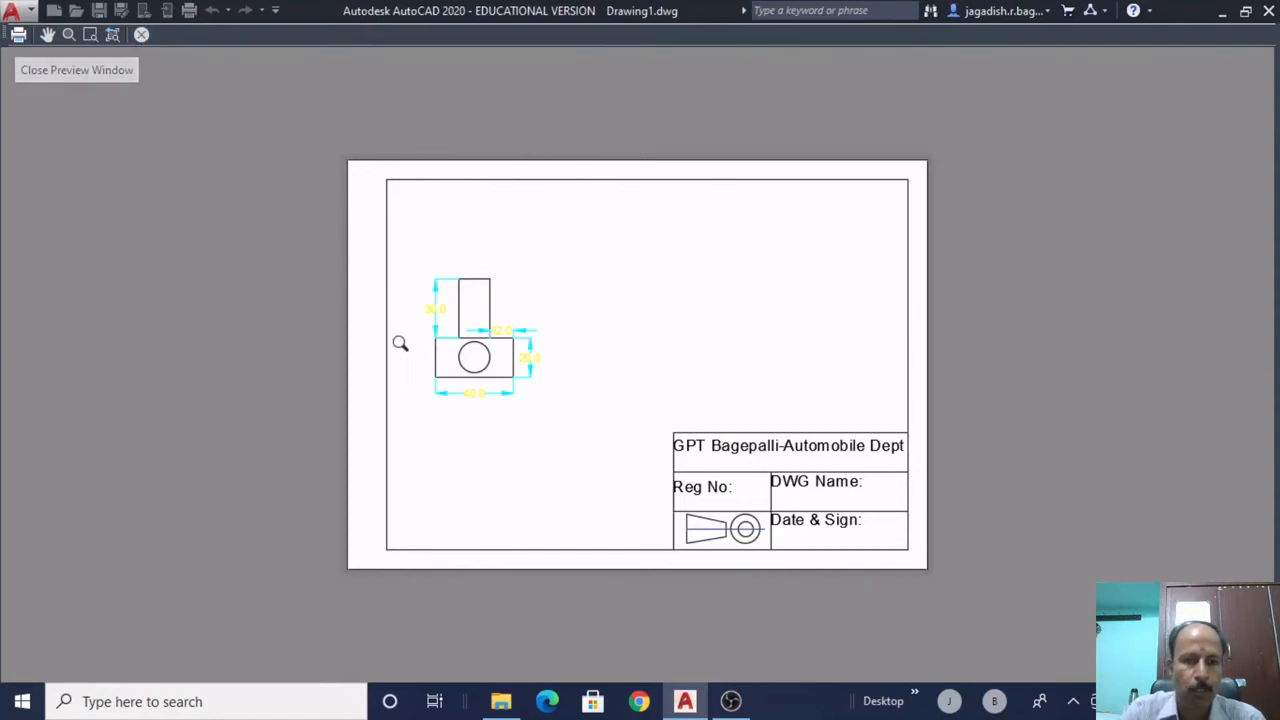
pyautogui.click(143, 36)
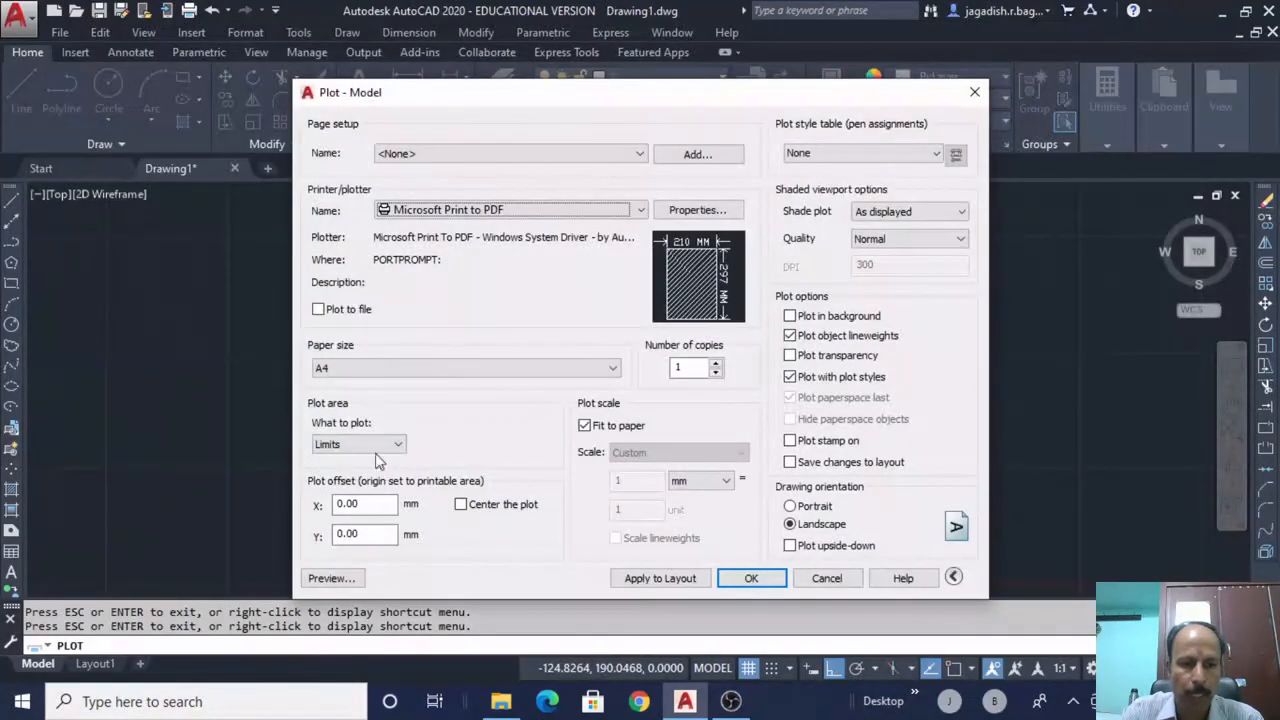
# Turn on object snap, preview the plot with a window across opposite corners of the outer border, and cancel the plot
pyautogui.click(376, 445)
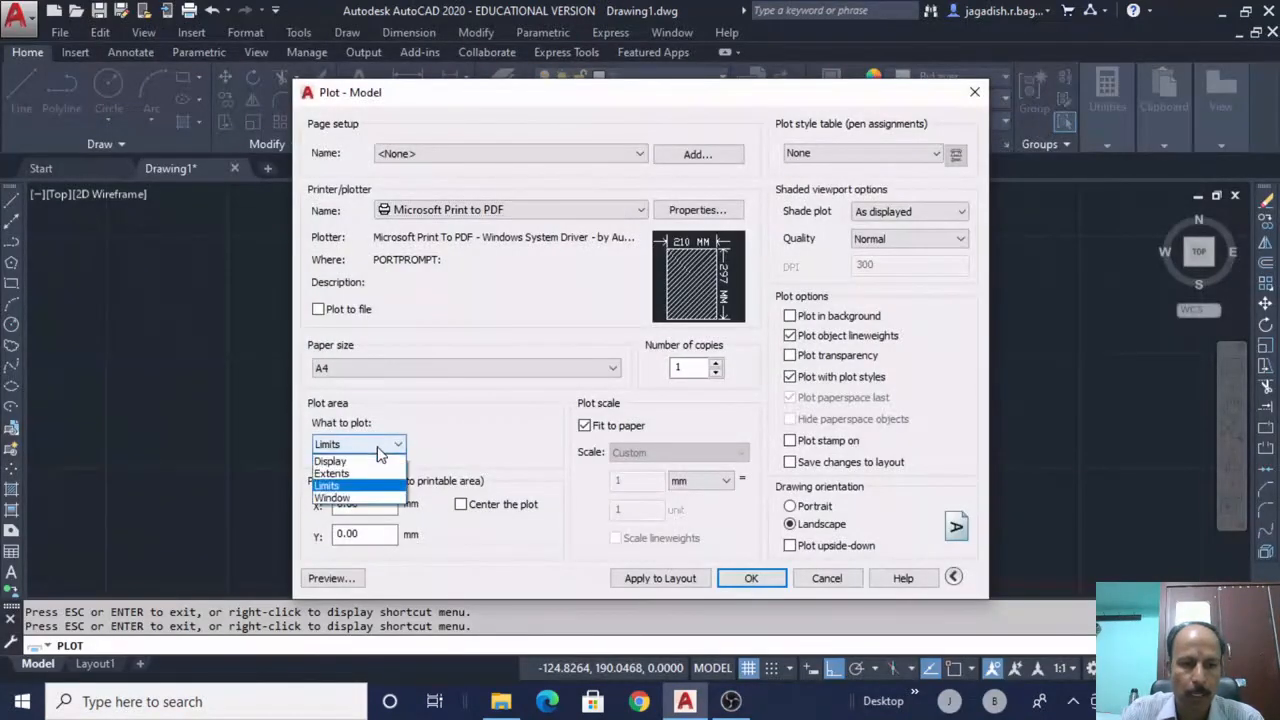
pyautogui.click(362, 496)
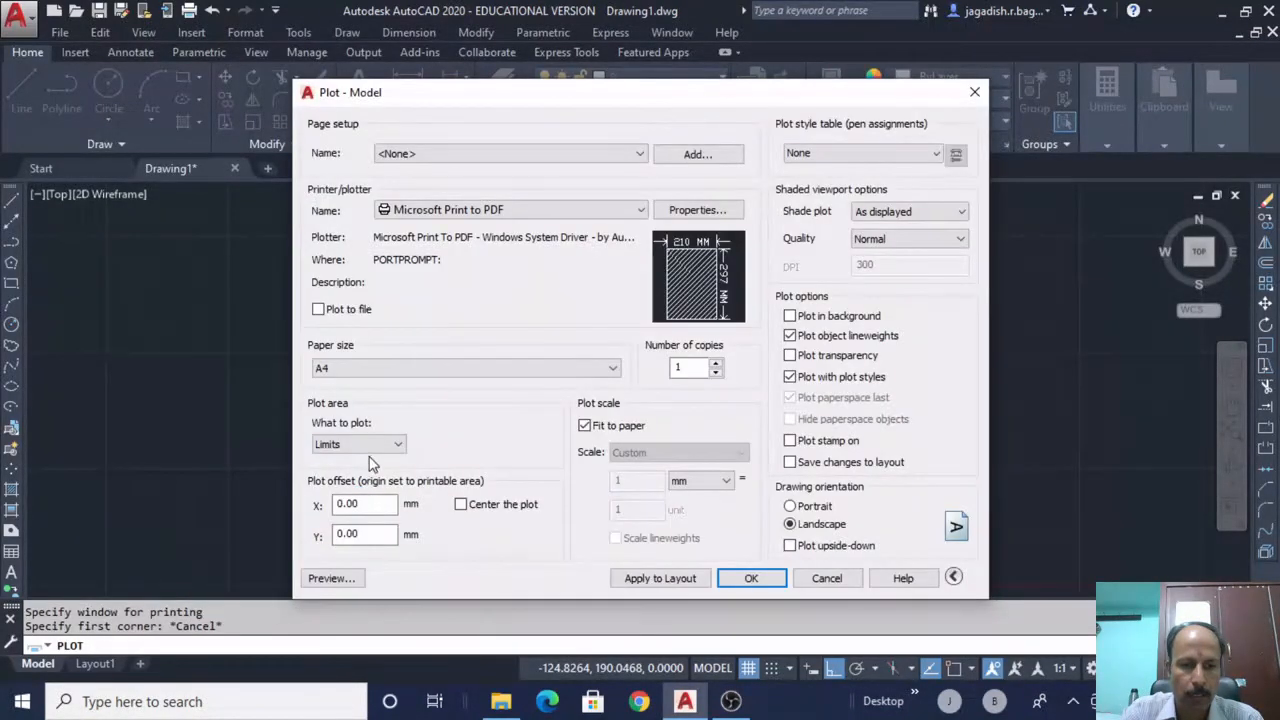
pyautogui.click(371, 447)
pyautogui.click(357, 497)
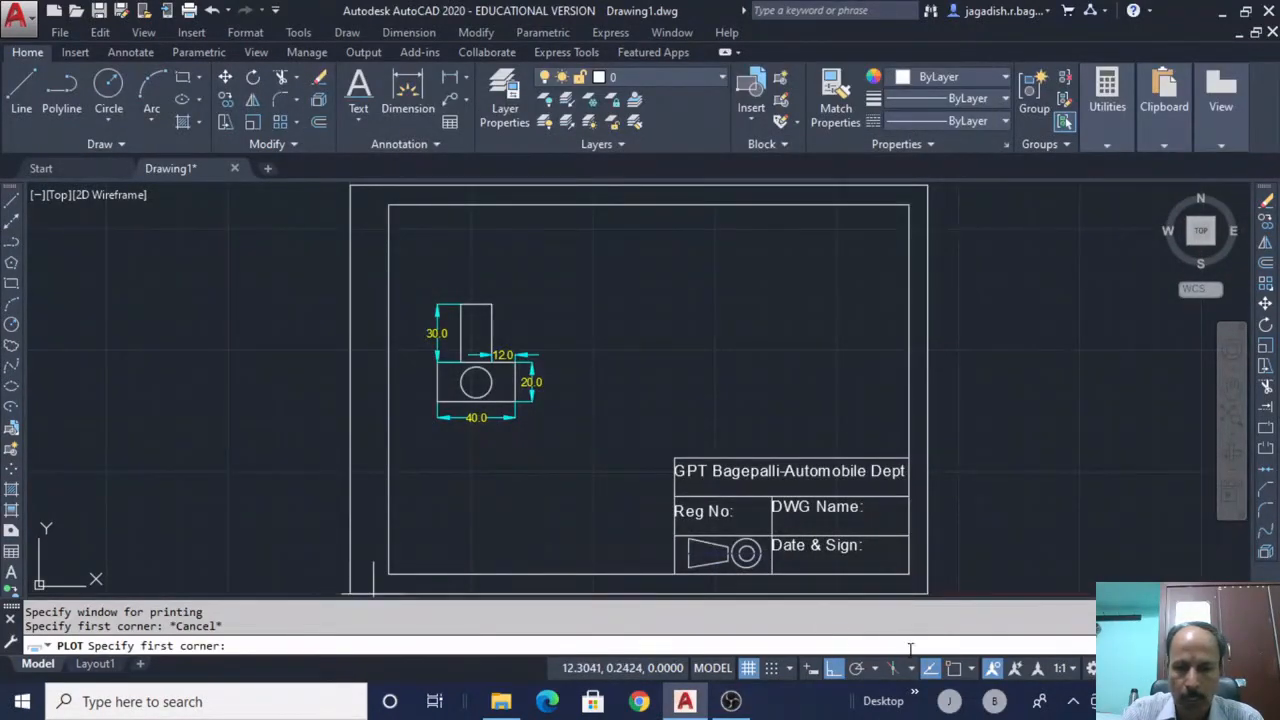
pyautogui.click(954, 670)
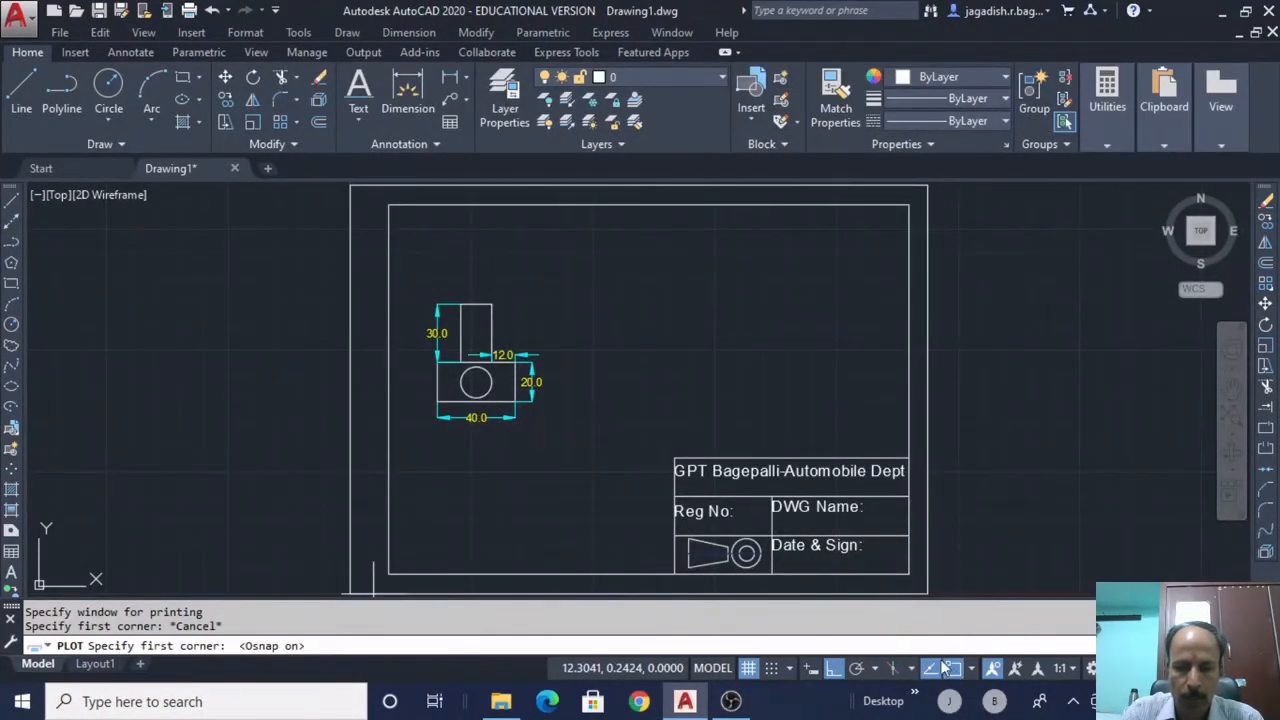
pyautogui.click(350, 594)
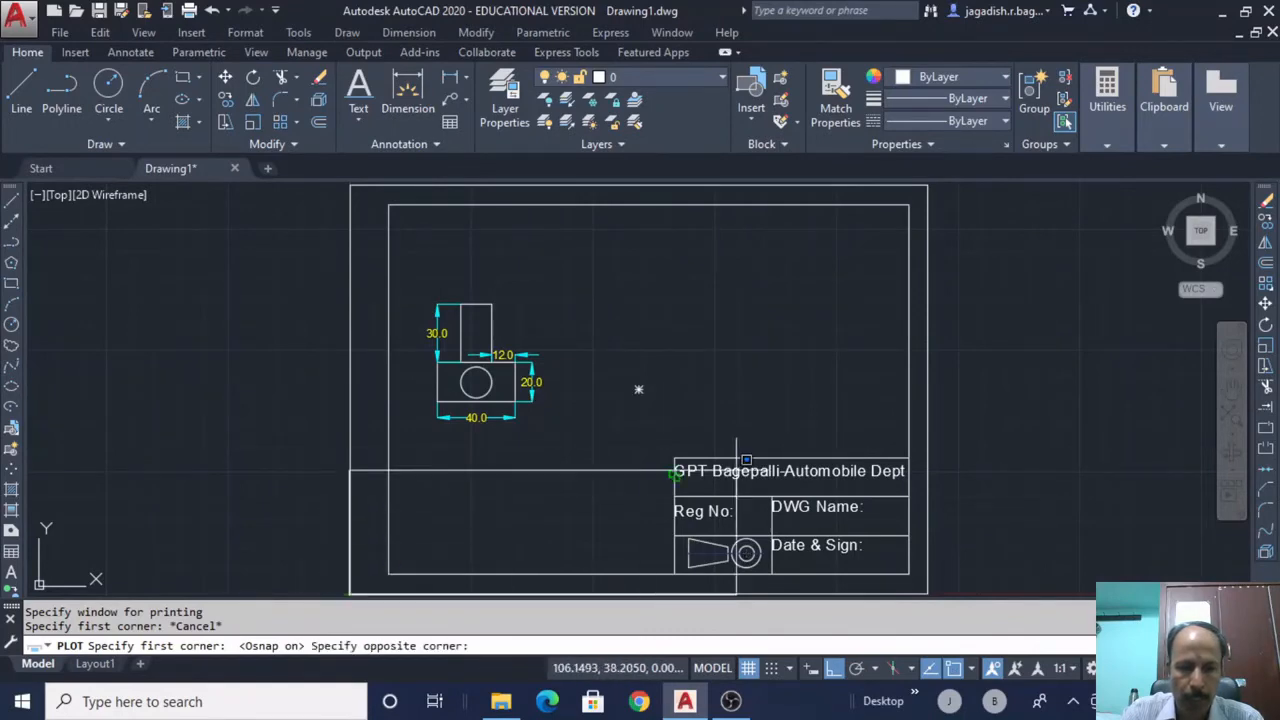
pyautogui.click(928, 186)
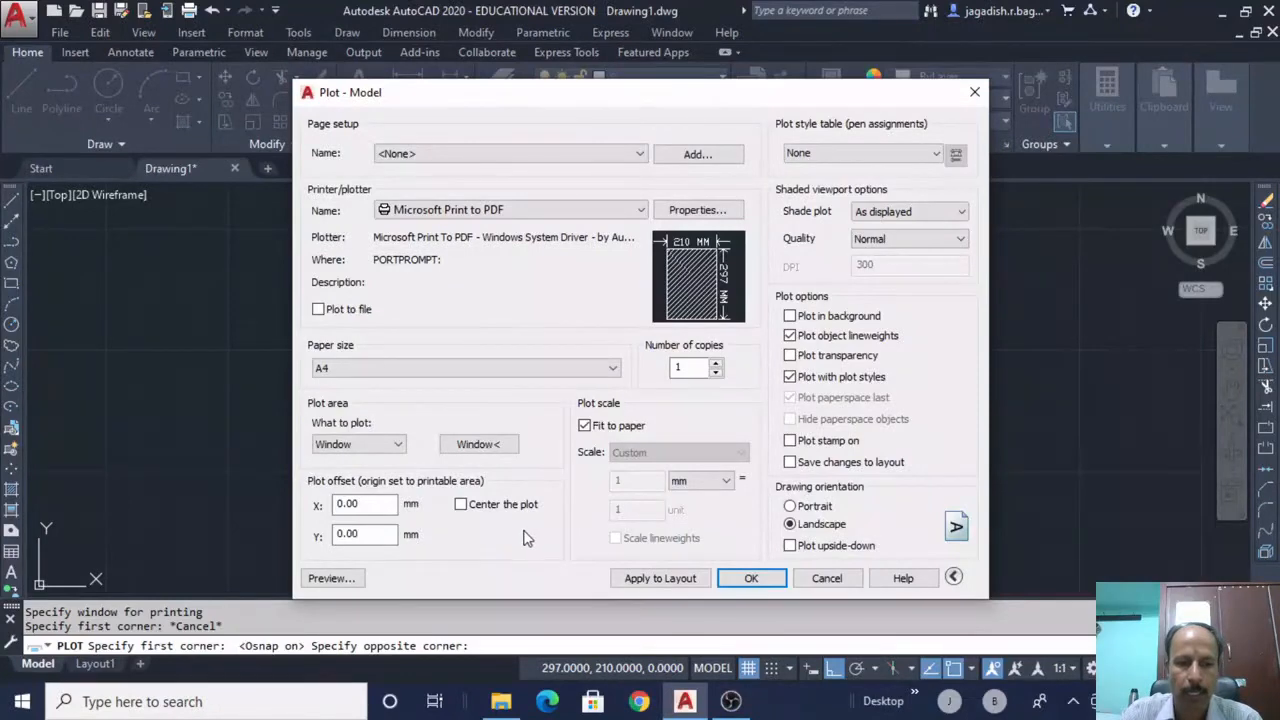
pyautogui.click(332, 578)
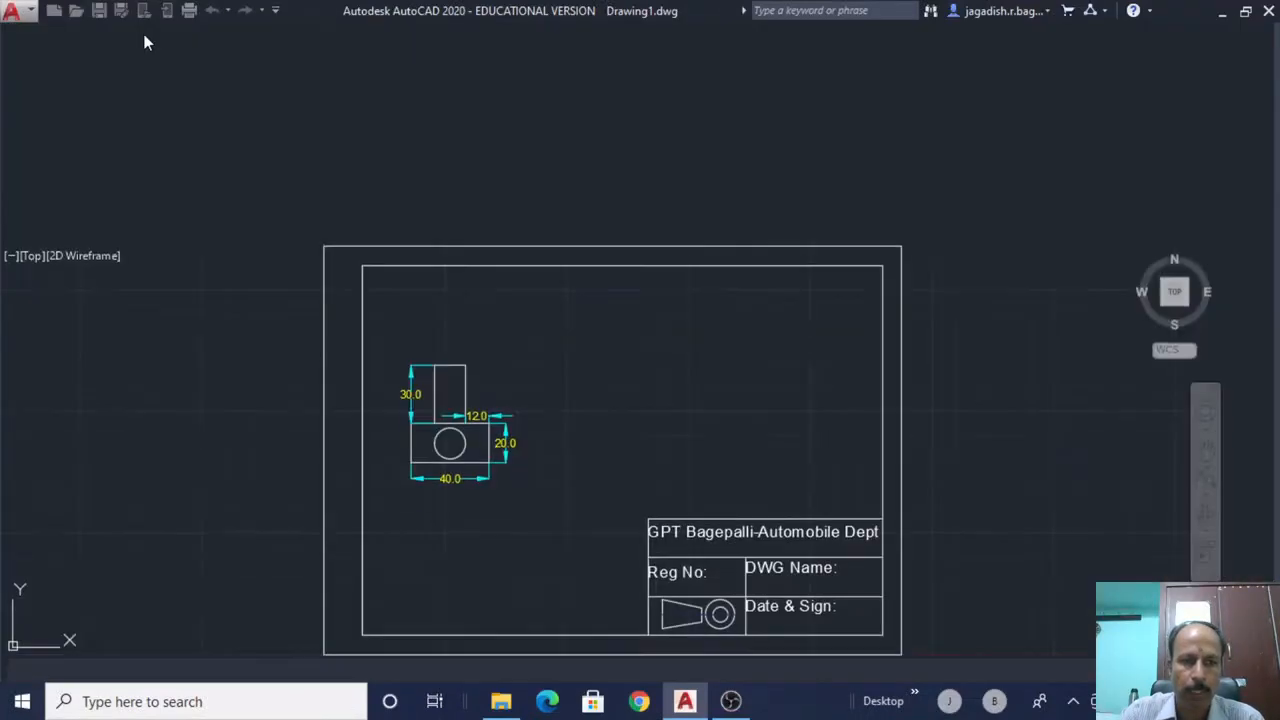
pyautogui.click(141, 34)
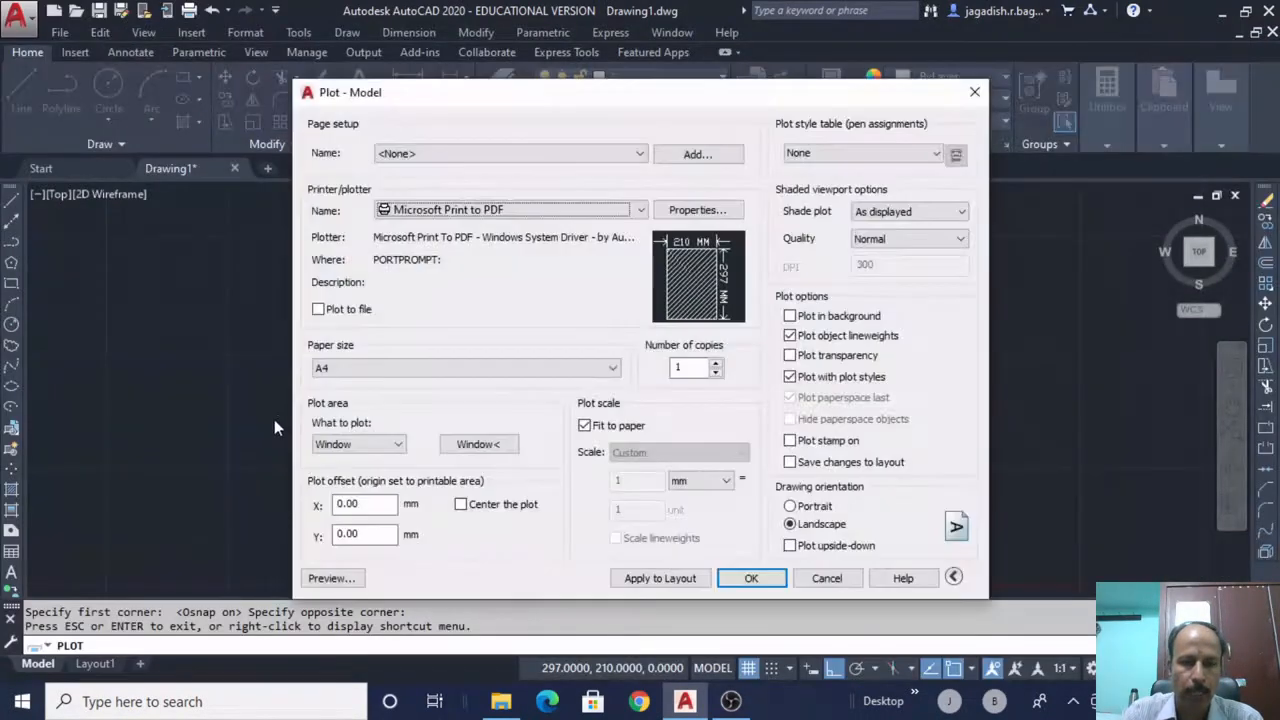
pyautogui.click(827, 578)
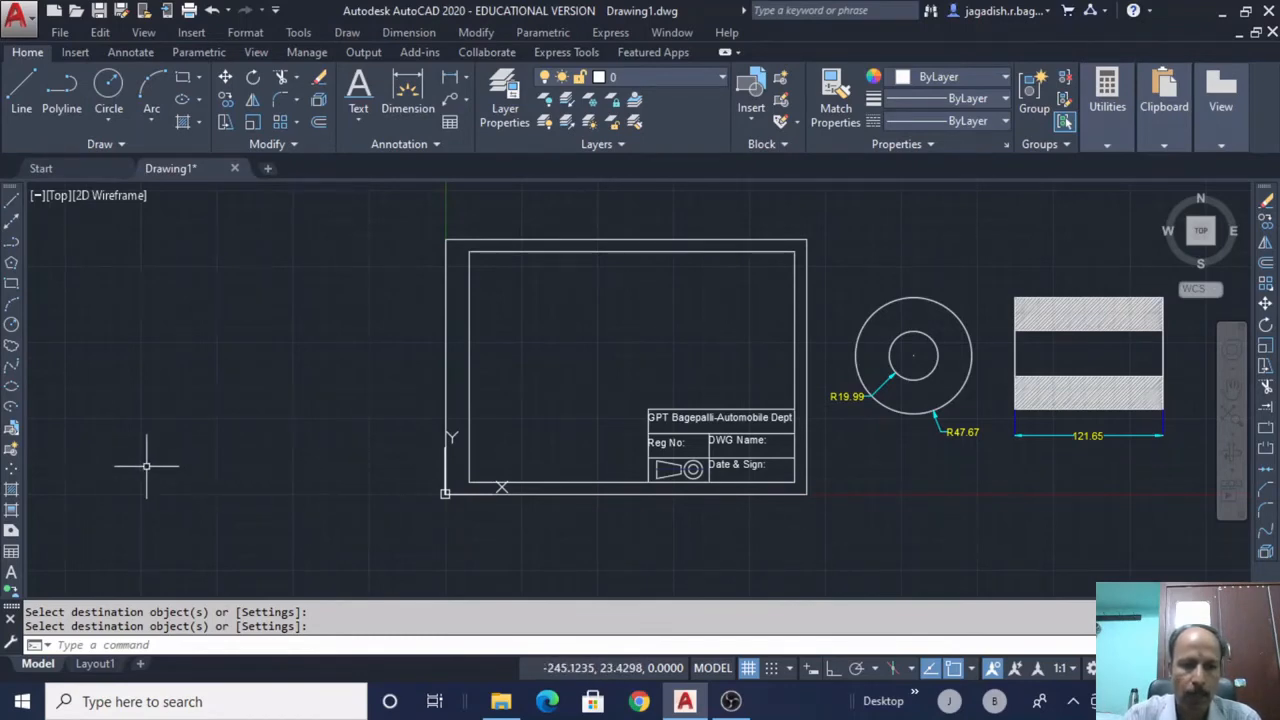
# Start a block definition named title block-2 with its base point at the outer border's lower-left corner
pyautogui.click(11, 452)
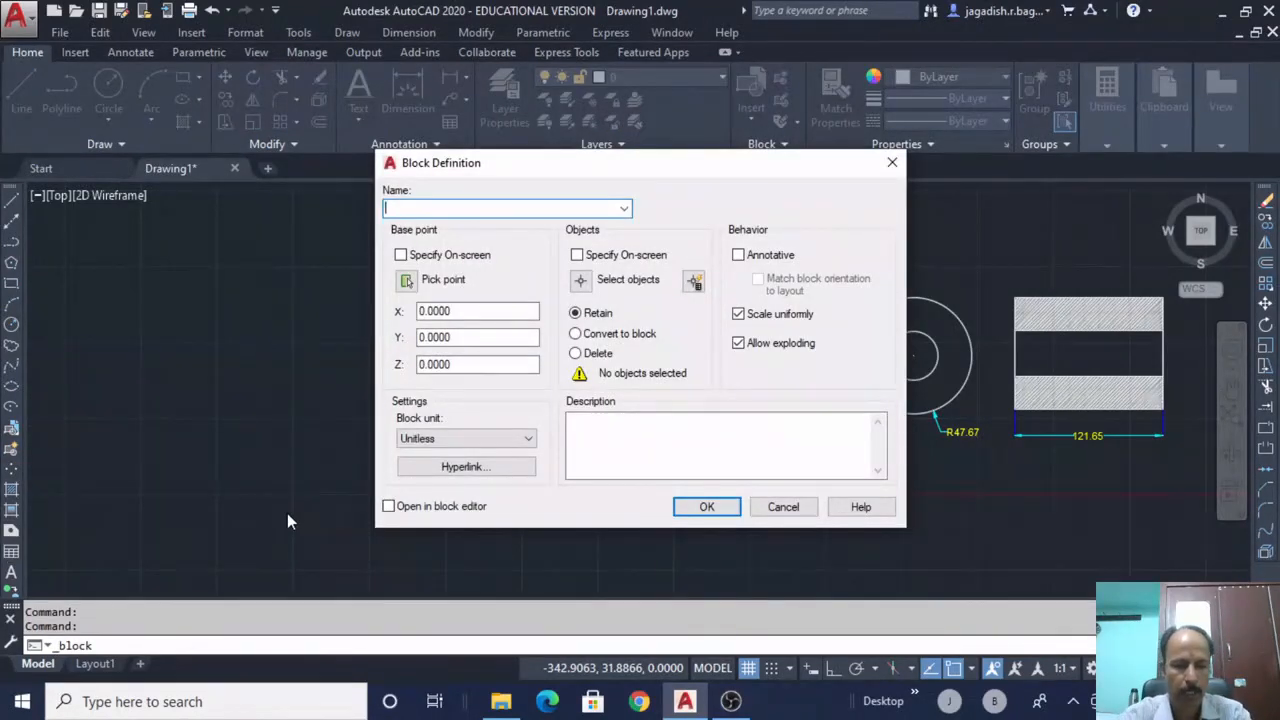
pyautogui.write('title block-2')
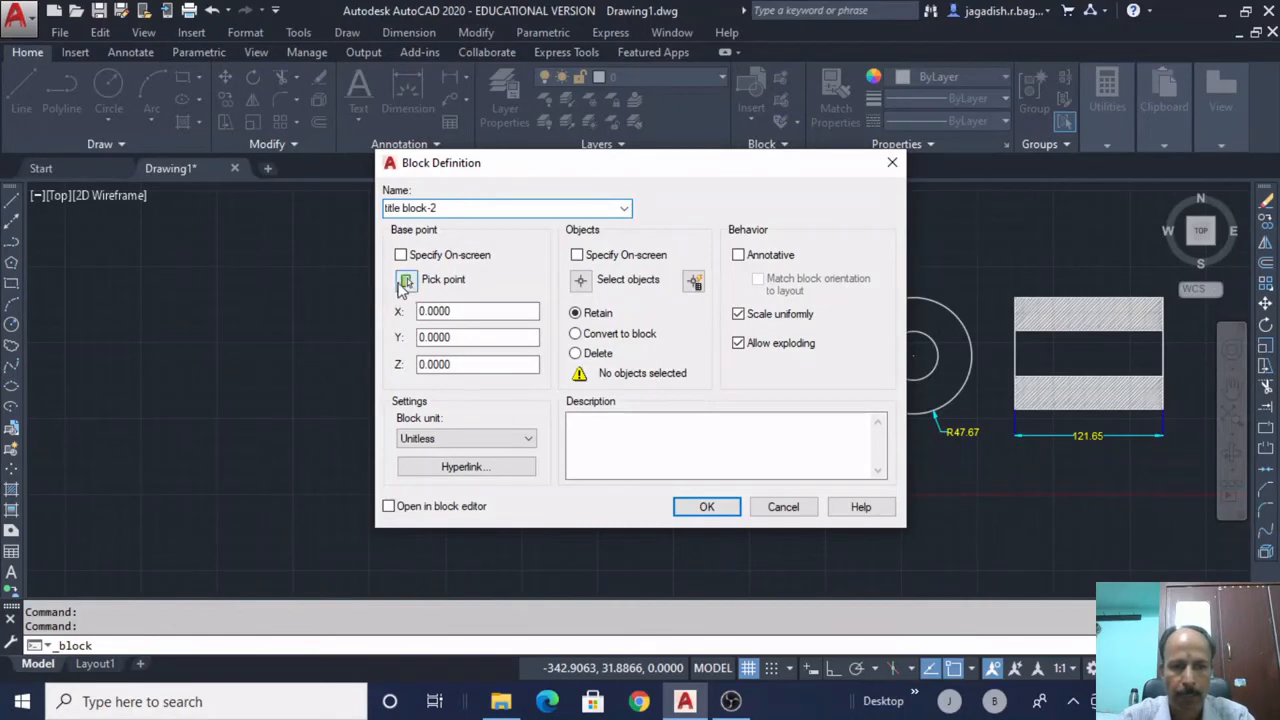
pyautogui.click(408, 283)
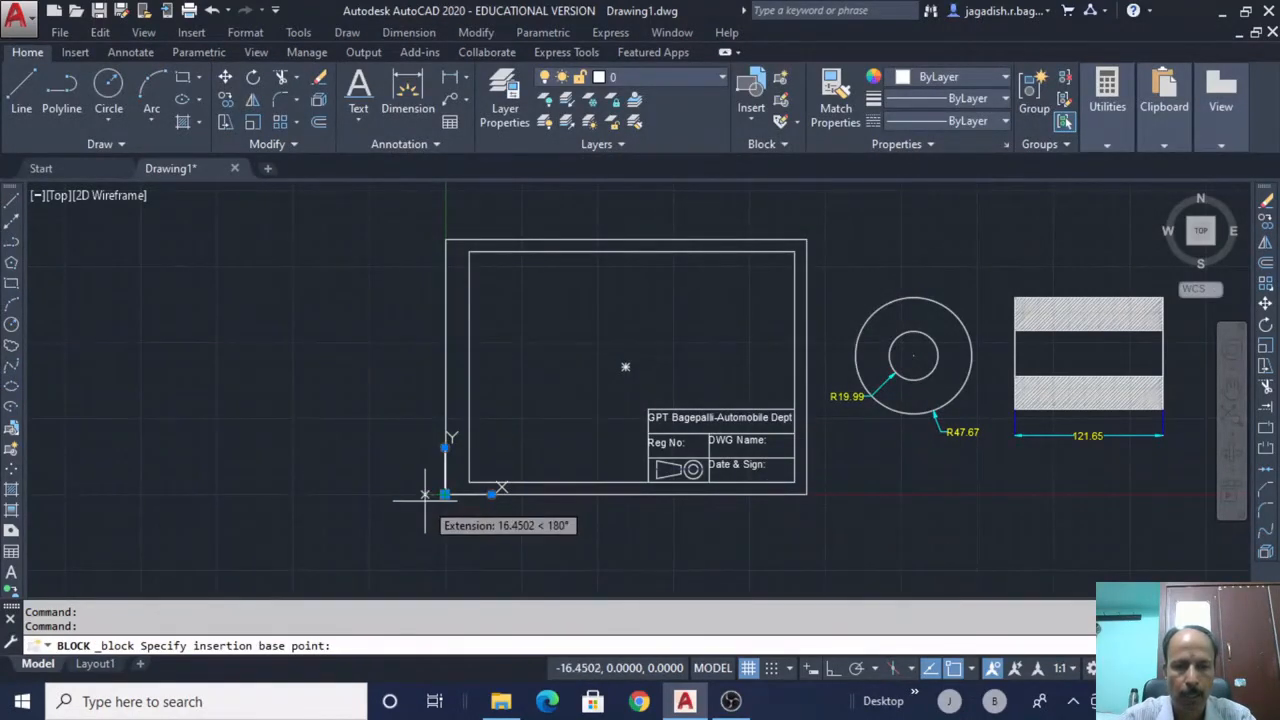
pyautogui.click(444, 494)
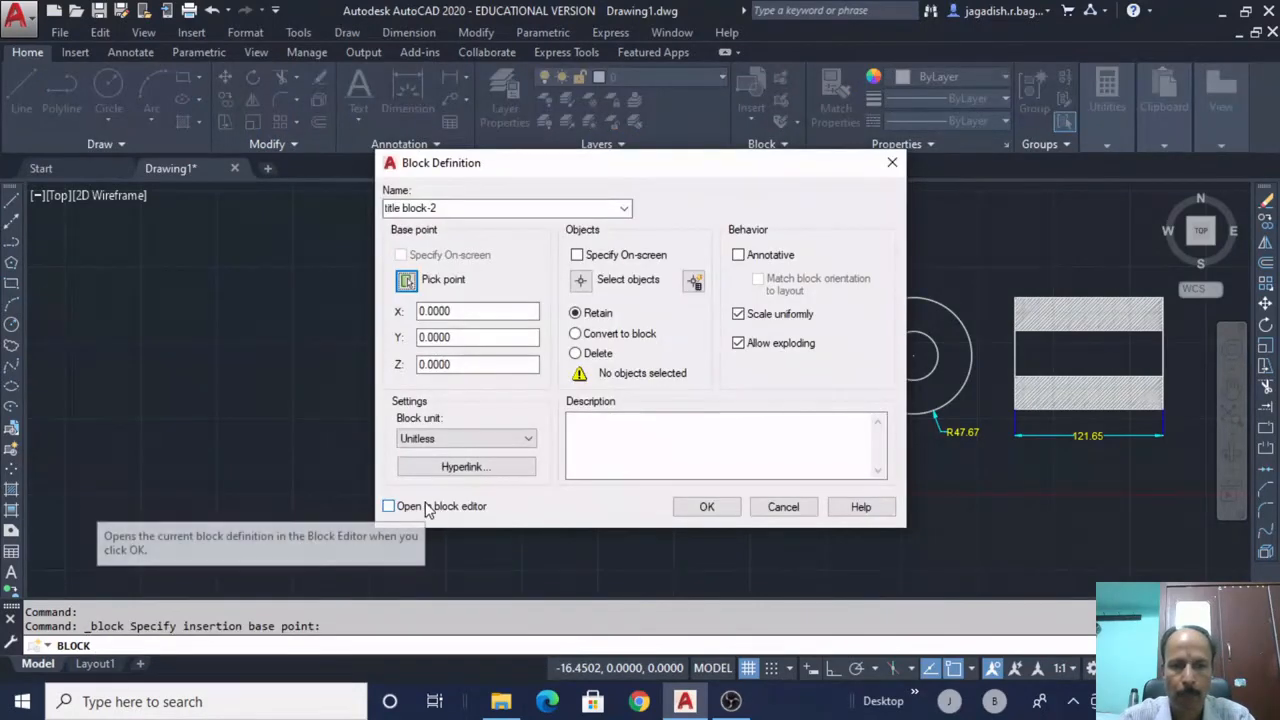
# Redefine the block from the whole sheet border and title block, using the Delete option for the original objects
pyautogui.click(582, 280)
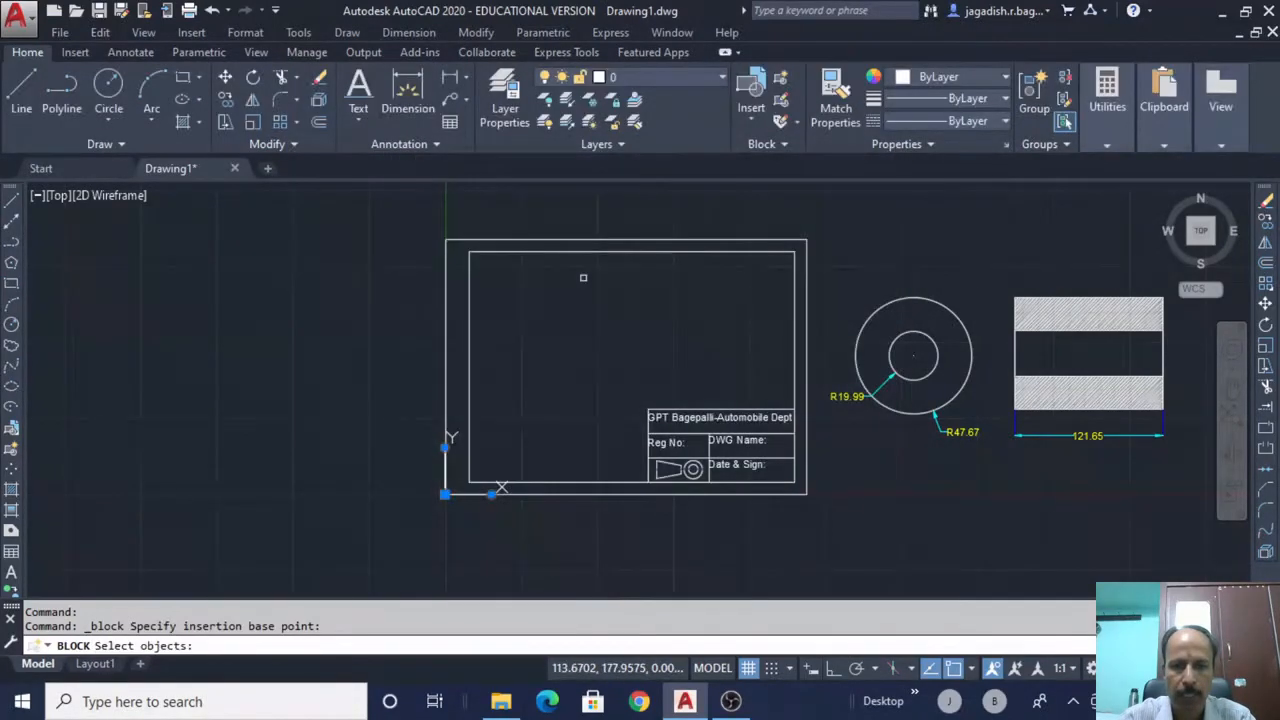
pyautogui.moveTo(824, 512)
pyautogui.mouseDown()
pyautogui.moveTo(826, 290)
pyautogui.moveTo(820, 225)
pyautogui.moveTo(800, 195)
pyautogui.moveTo(434, 205)
pyautogui.moveTo(405, 420)
pyautogui.moveTo(373, 480)
pyautogui.moveTo(392, 530)
pyautogui.mouseUp()
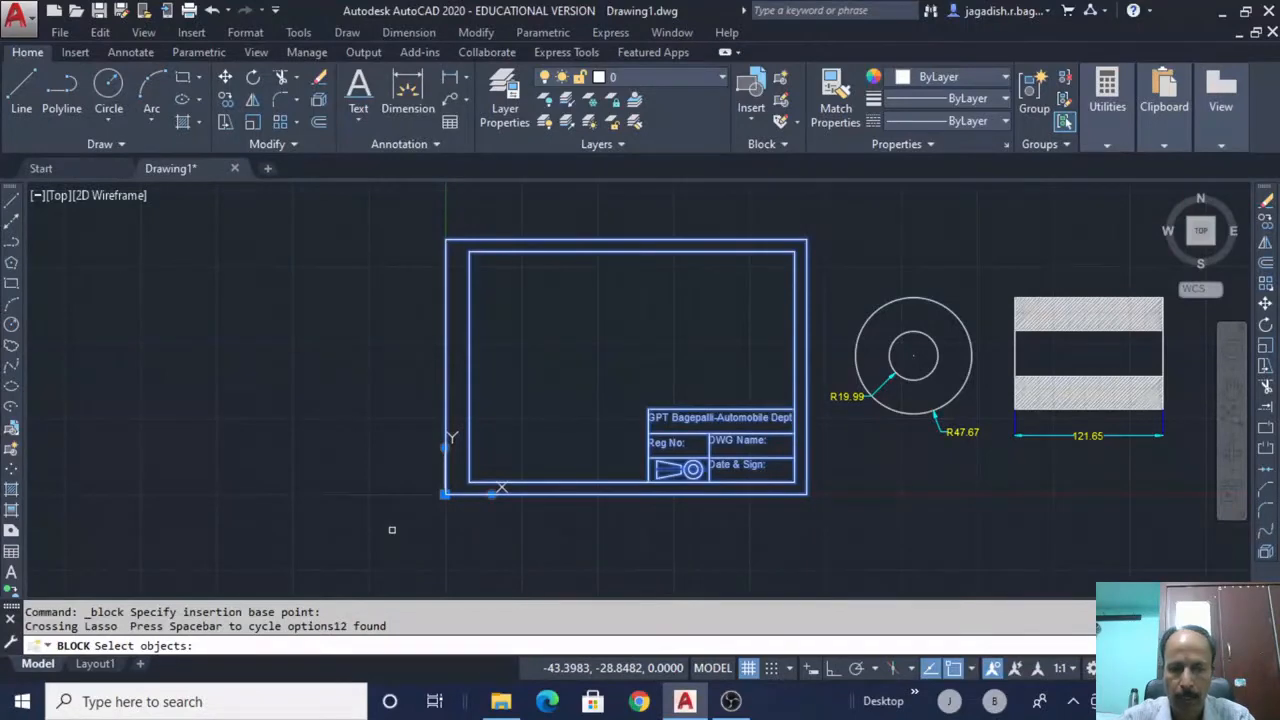
pyautogui.press('Return')
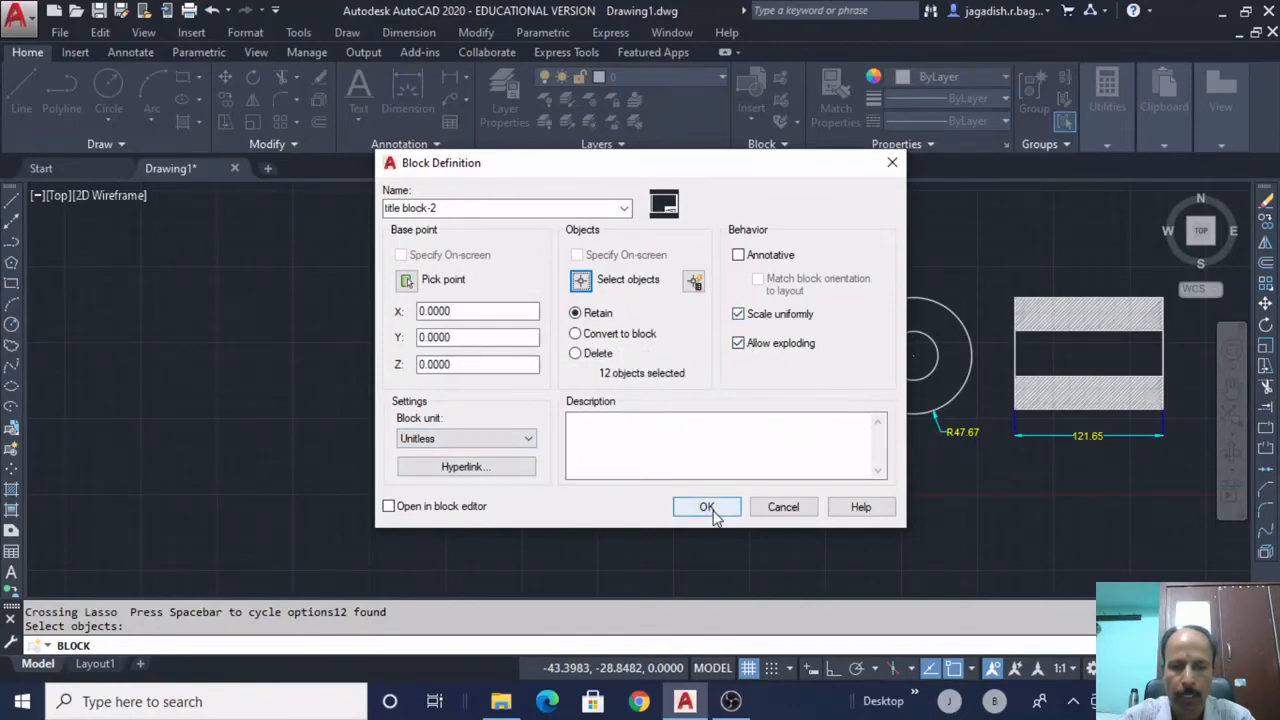
pyautogui.click(602, 356)
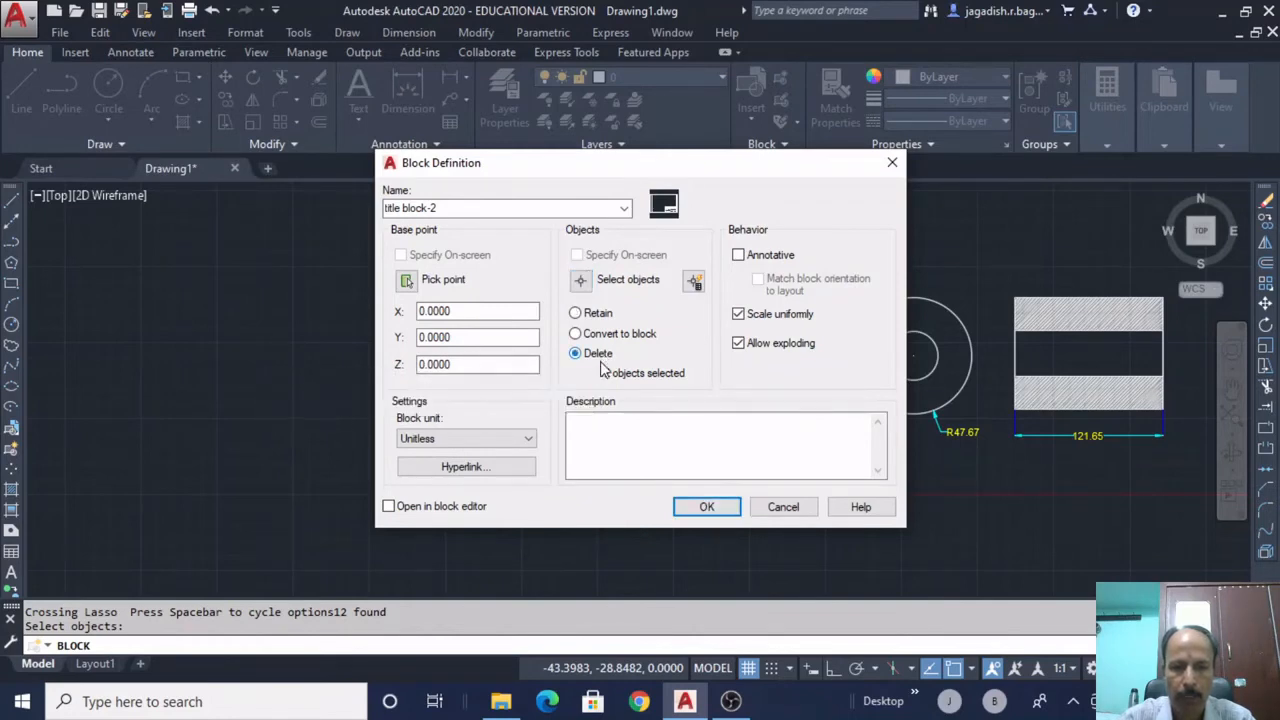
pyautogui.click(686, 506)
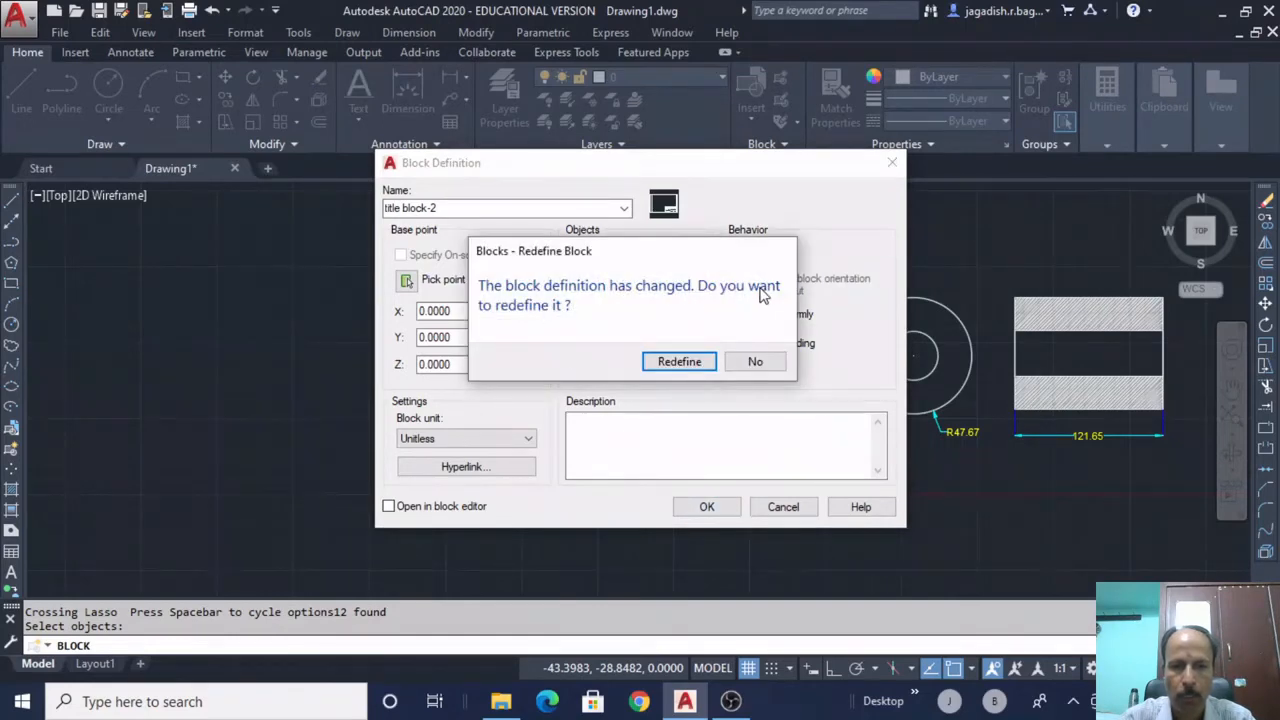
pyautogui.click(692, 361)
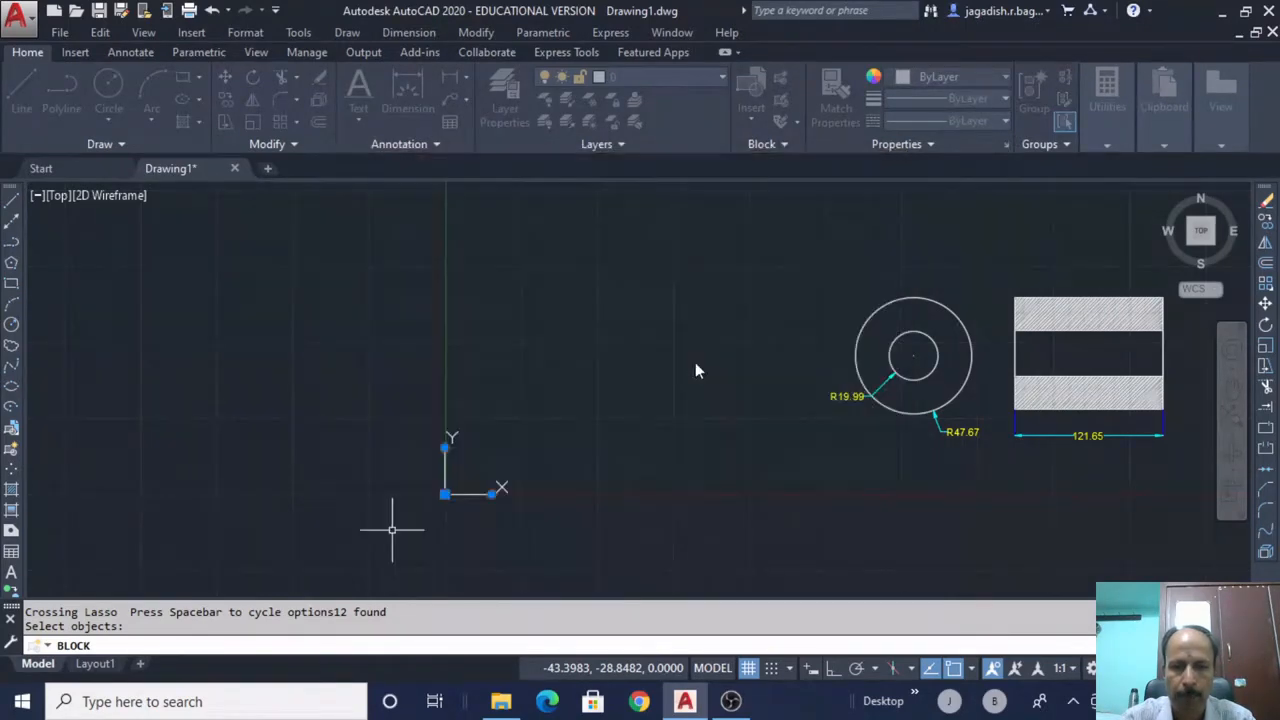
pyautogui.press('Escape')
pyautogui.click(606, 450)
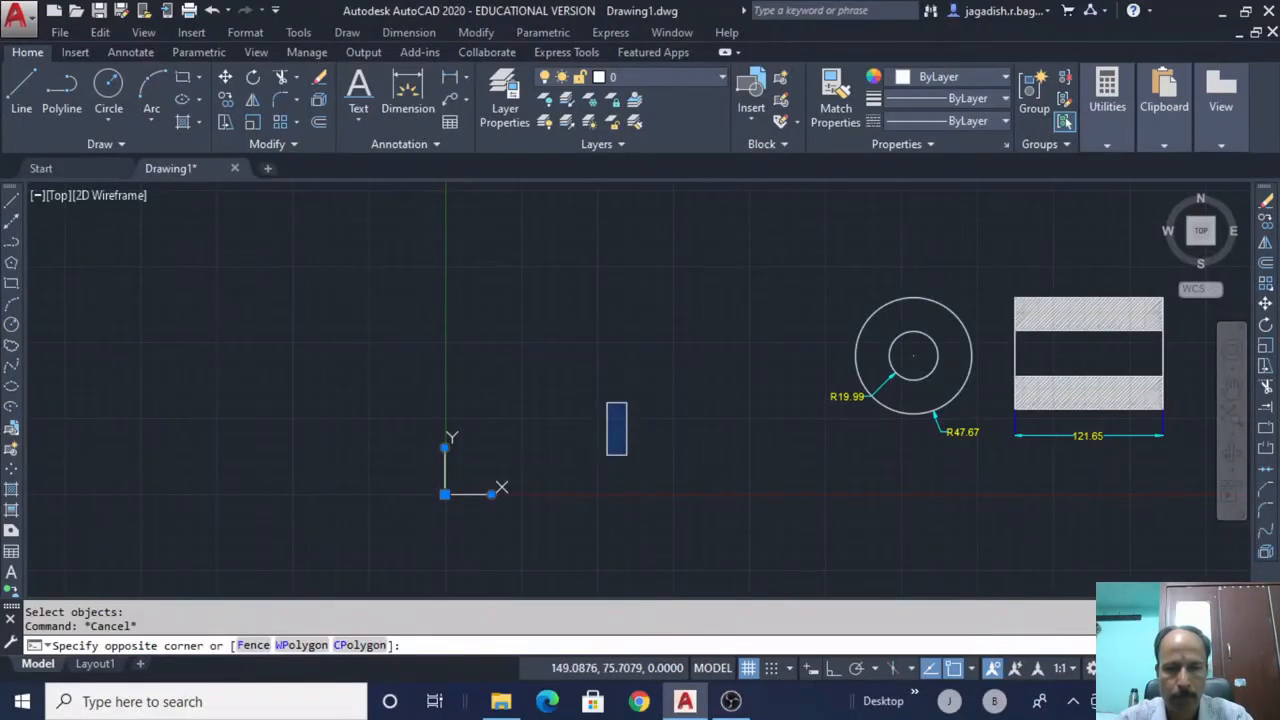
pyautogui.click(626, 403)
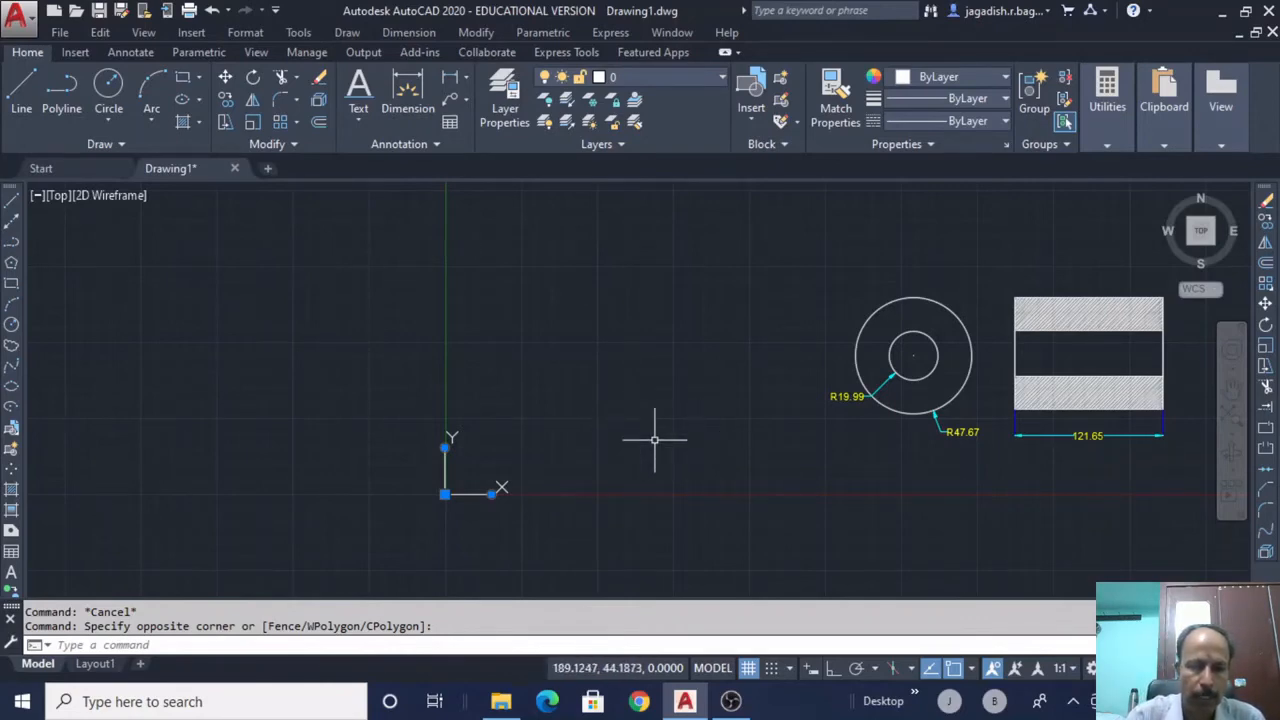
# Add a new layout to the drawing and switch to it
pyautogui.click(140, 666)
pyautogui.moveTo(155, 669)
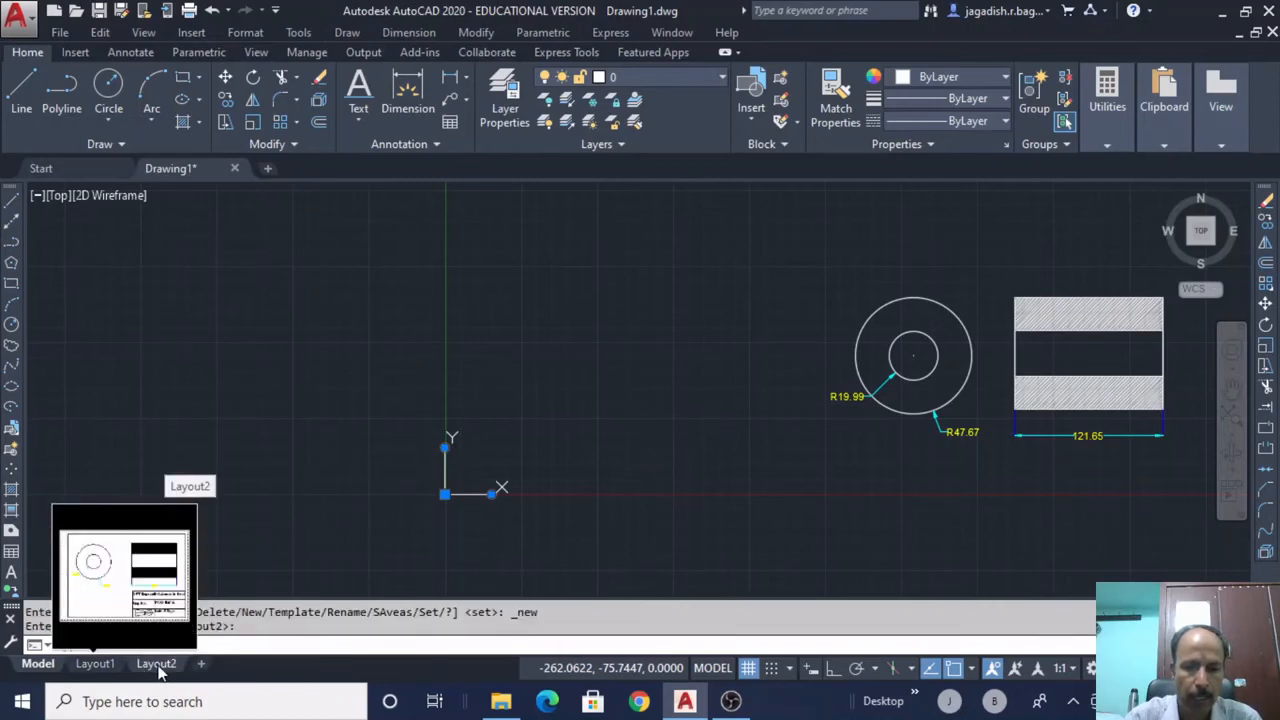
pyautogui.click(156, 666)
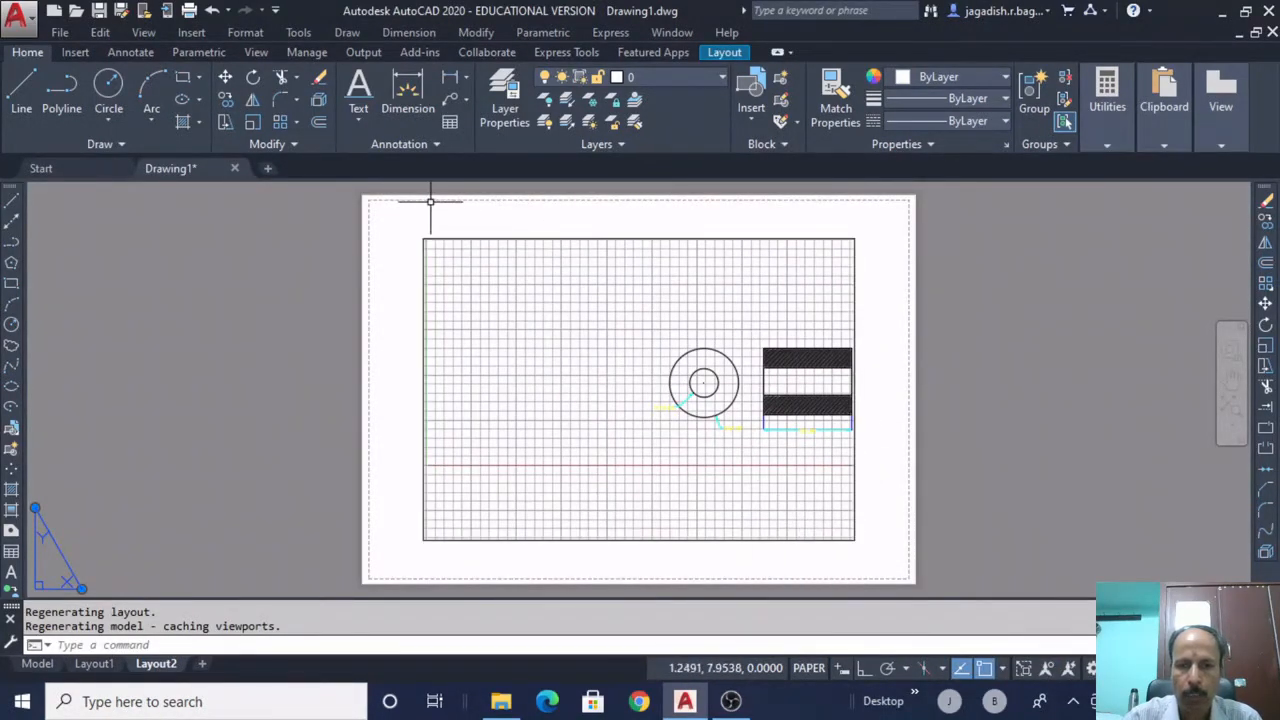
# Modify the new layout's page setup to use Microsoft Print to PDF with A4 paper
pyautogui.rightClick(157, 666)
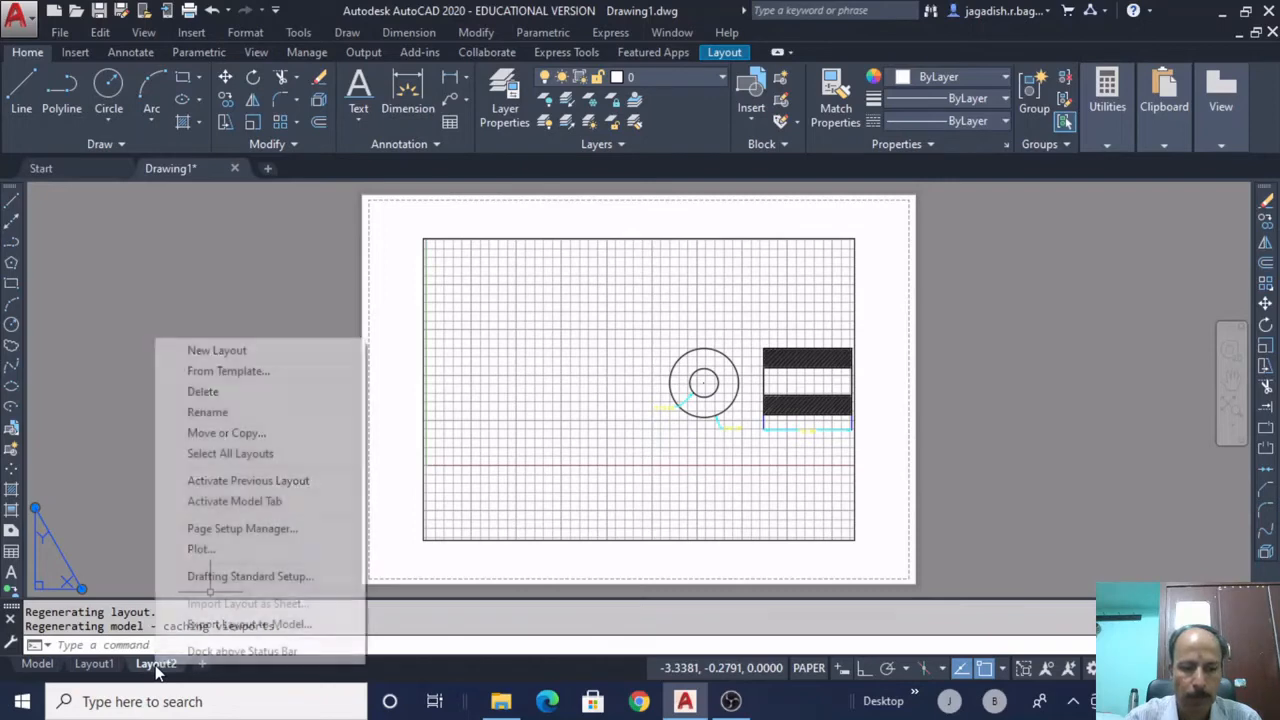
pyautogui.click(263, 527)
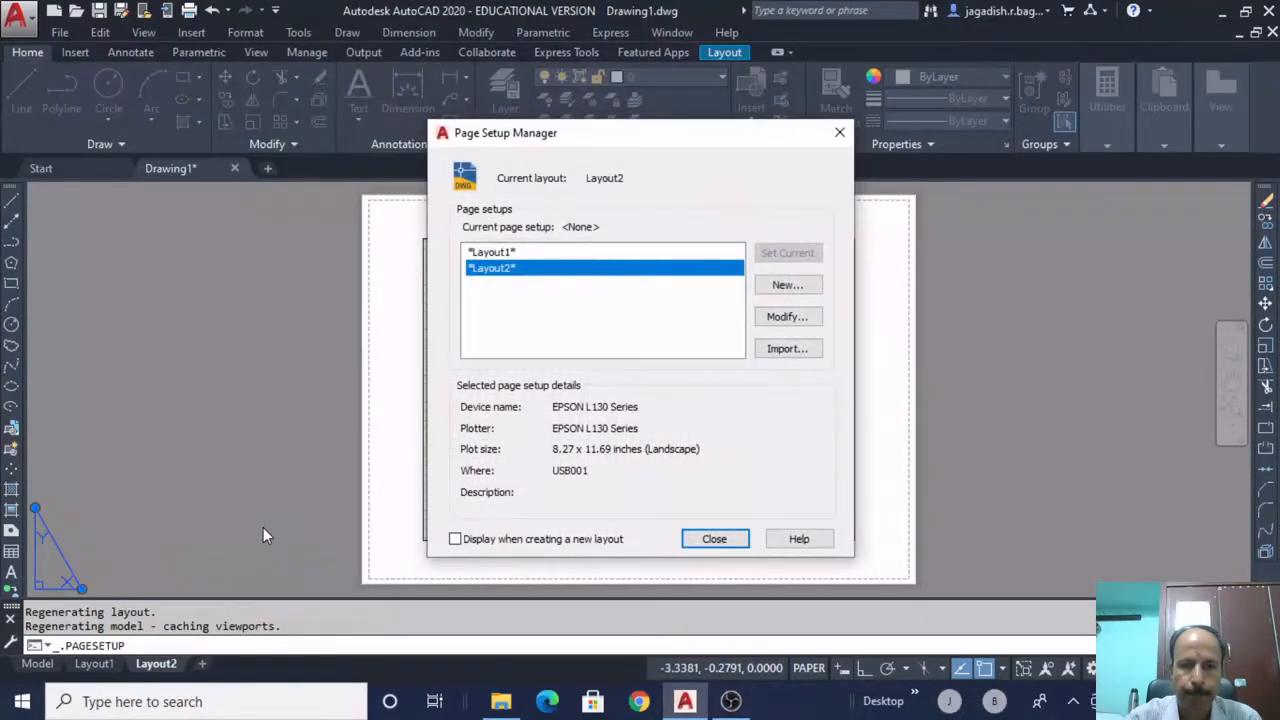
pyautogui.click(787, 317)
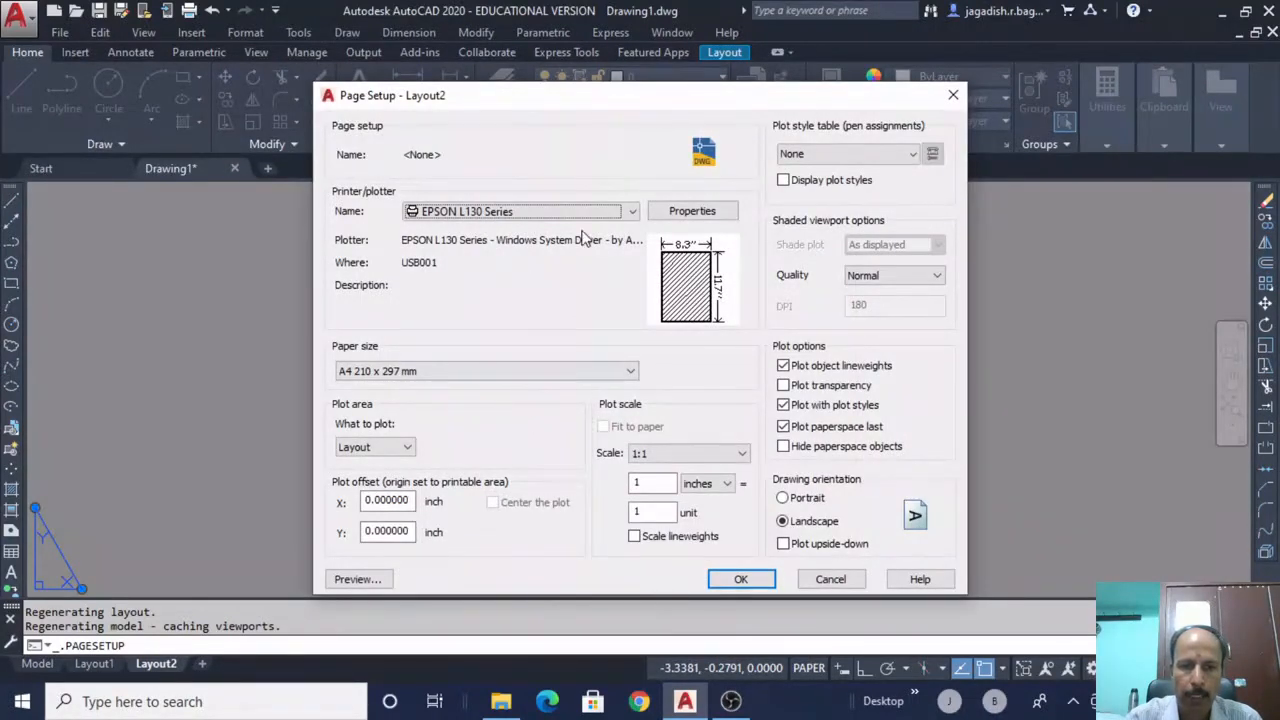
pyautogui.click(631, 212)
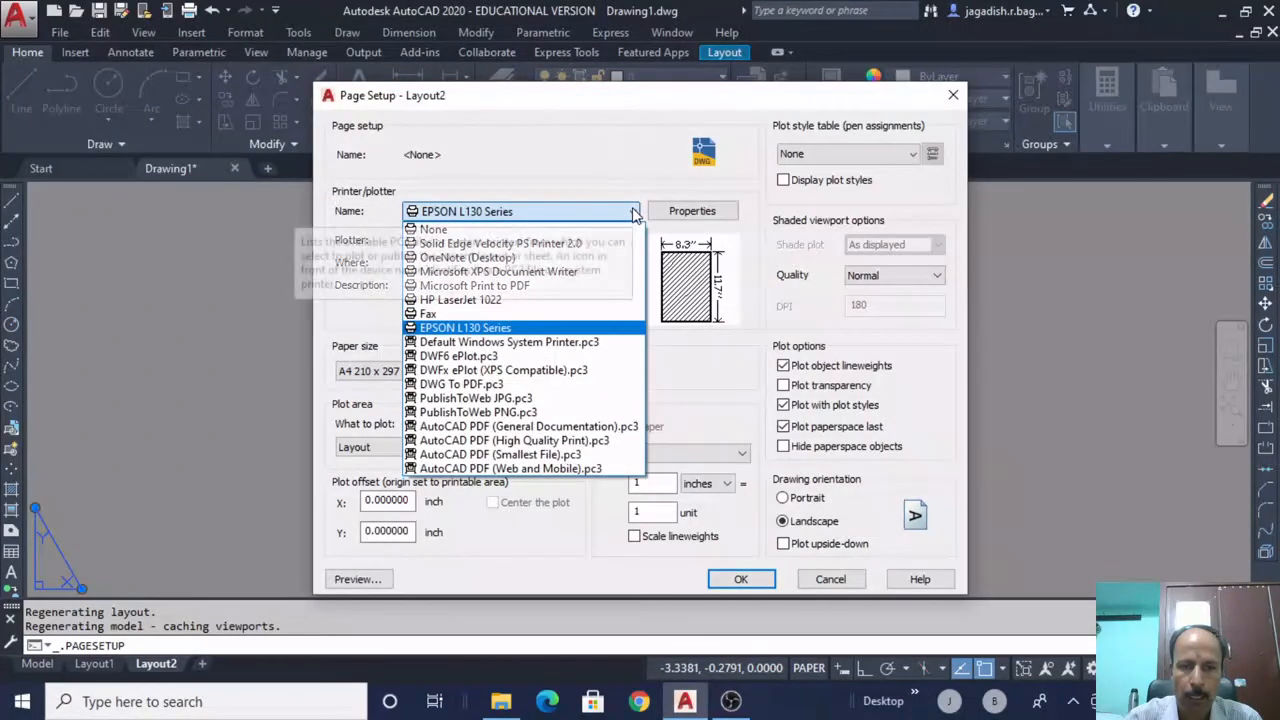
pyautogui.click(596, 287)
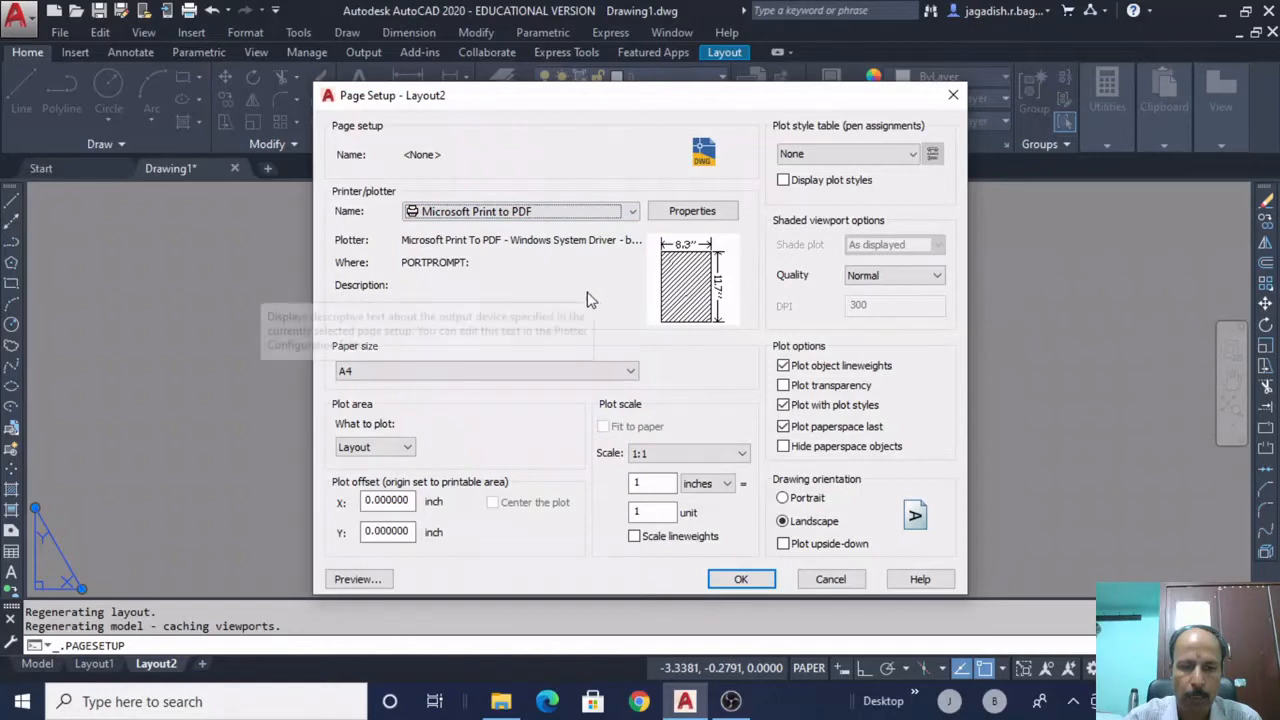
pyautogui.click(447, 375)
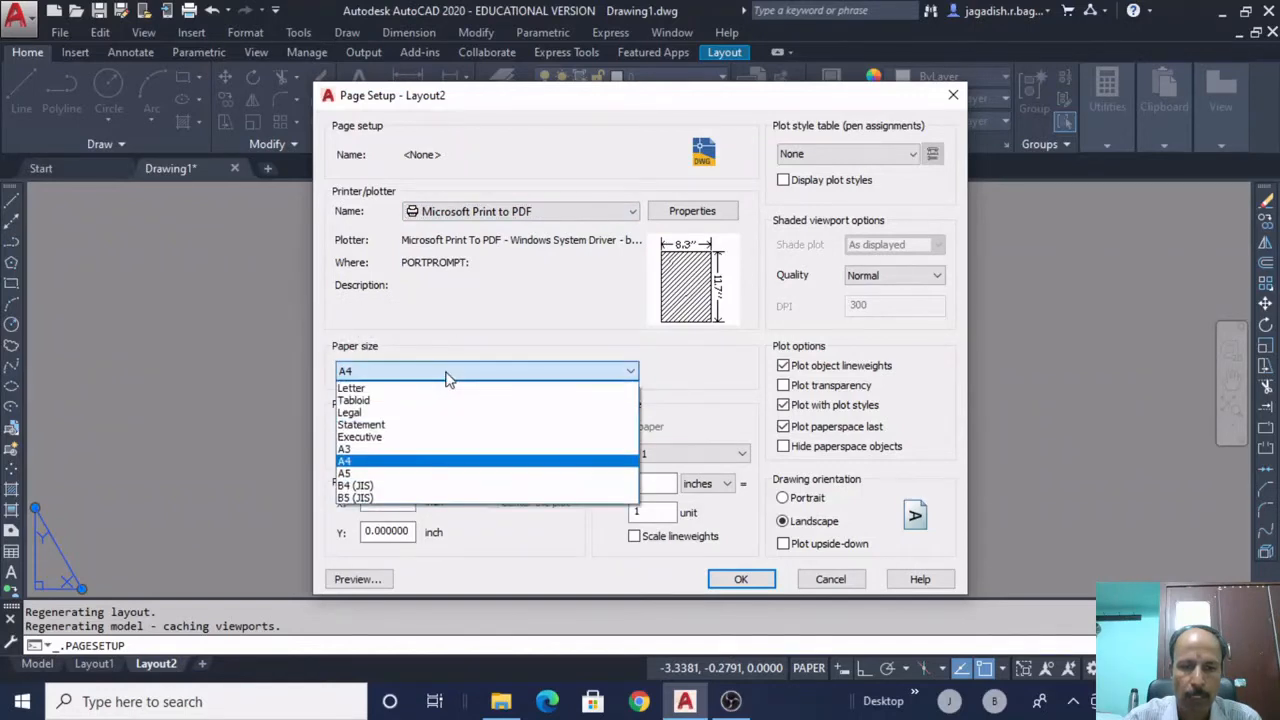
pyautogui.click(415, 461)
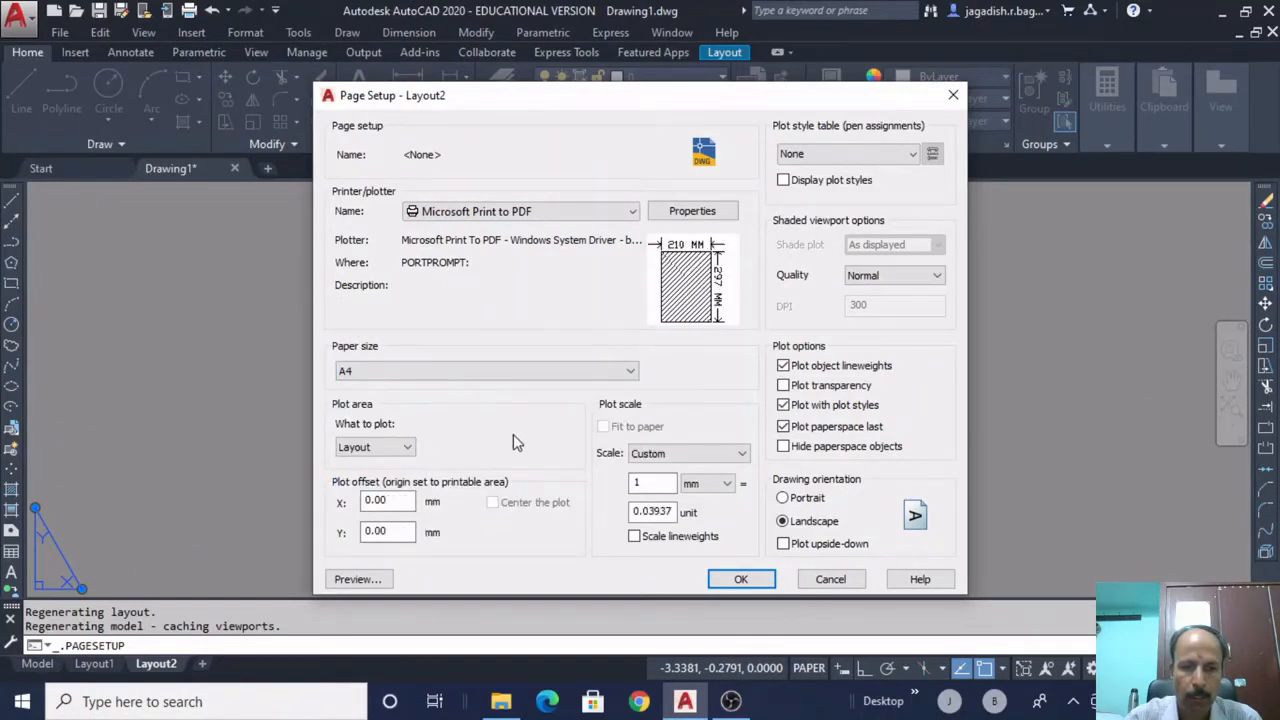
pyautogui.click(740, 580)
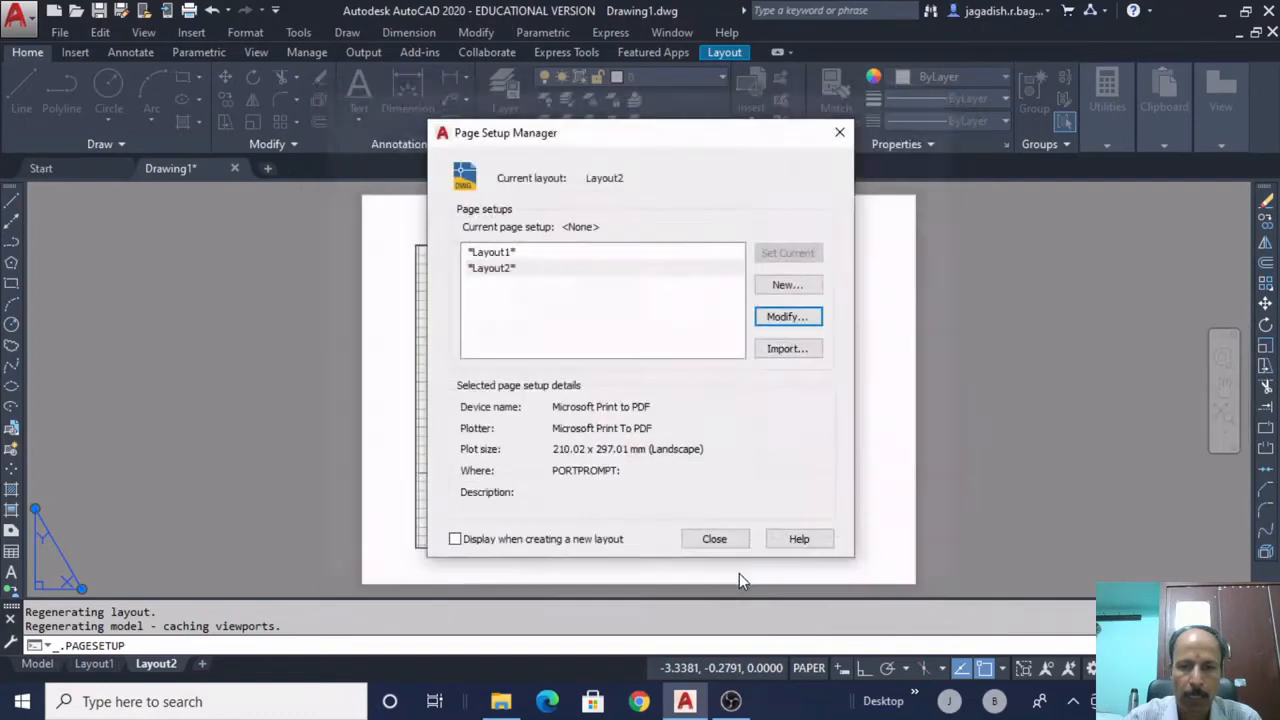
# Close the page setup manager and delete the default viewport from the new layout
pyautogui.click(714, 539)
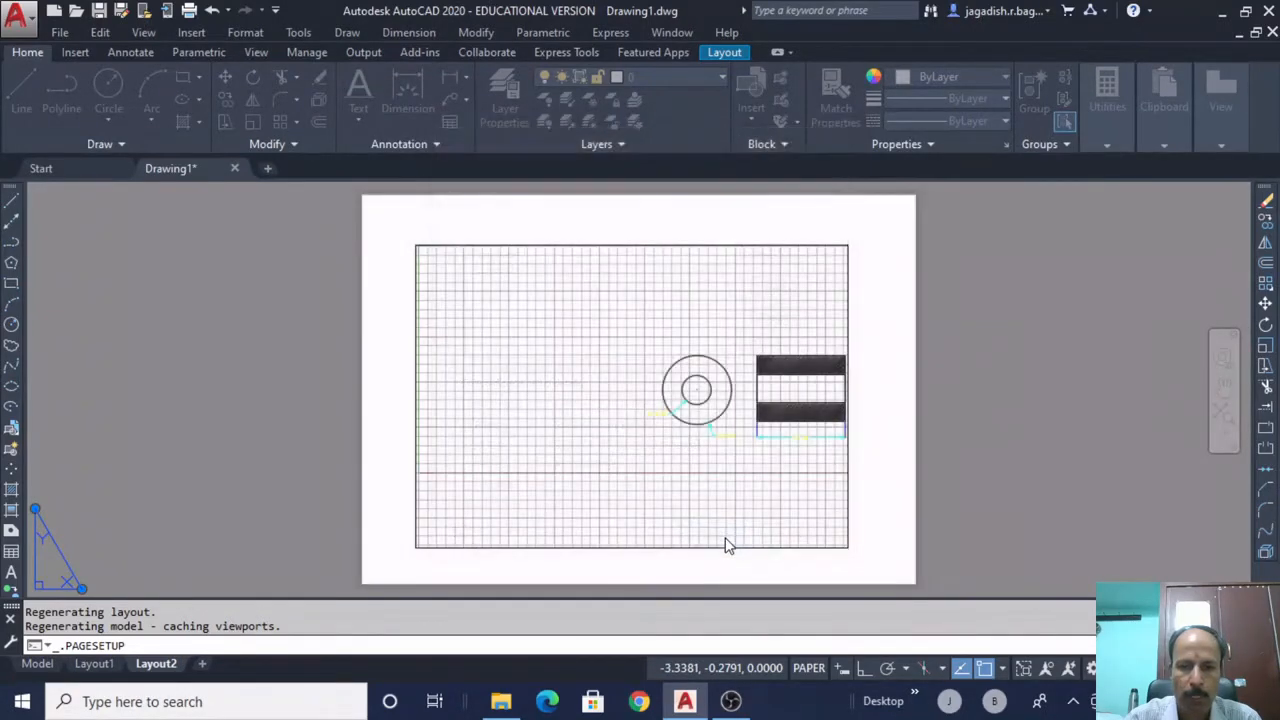
pyautogui.click(848, 503)
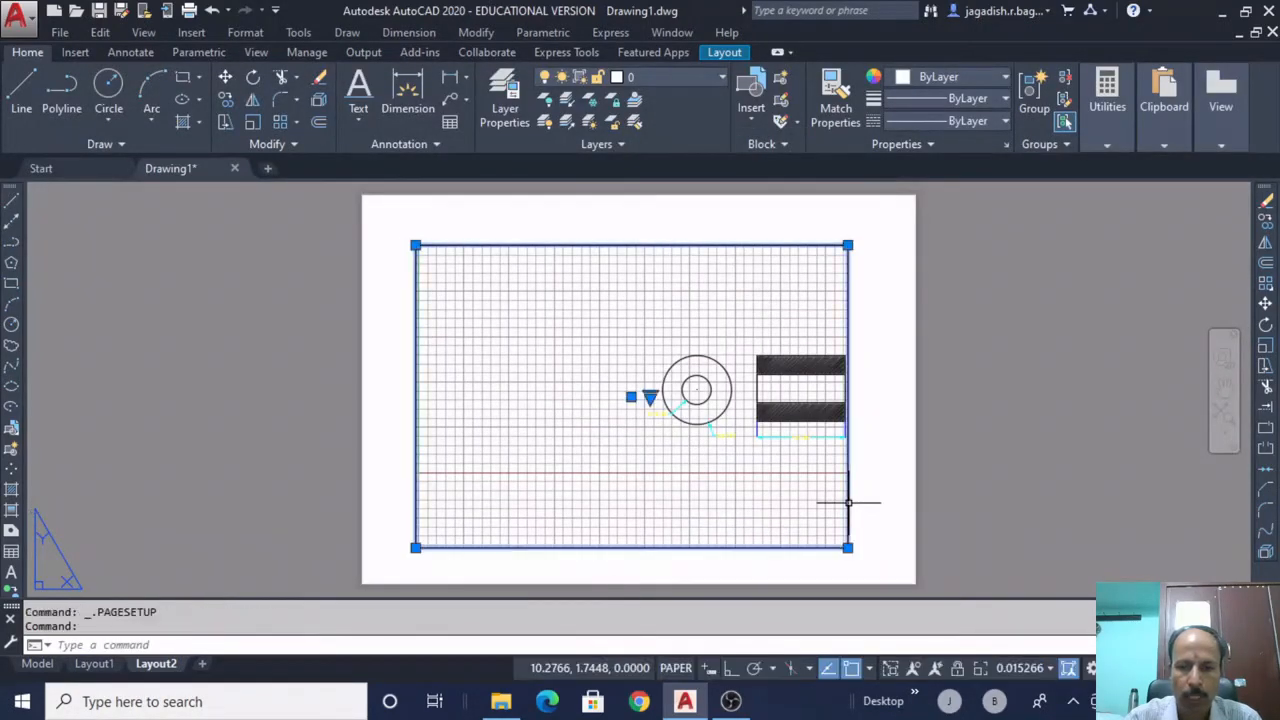
pyautogui.press('Delete')
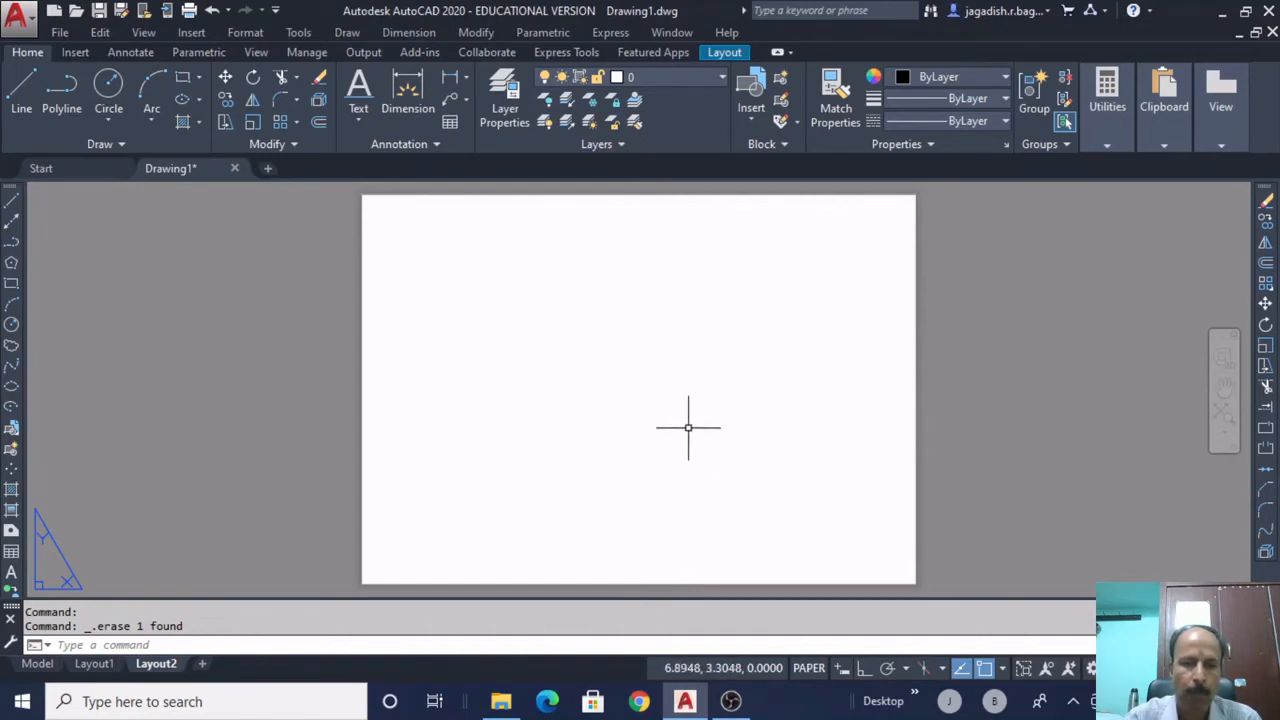
# Insert the title block-2 block with its base point at the lower-left corner of the layout paper
pyautogui.click(183, 32)
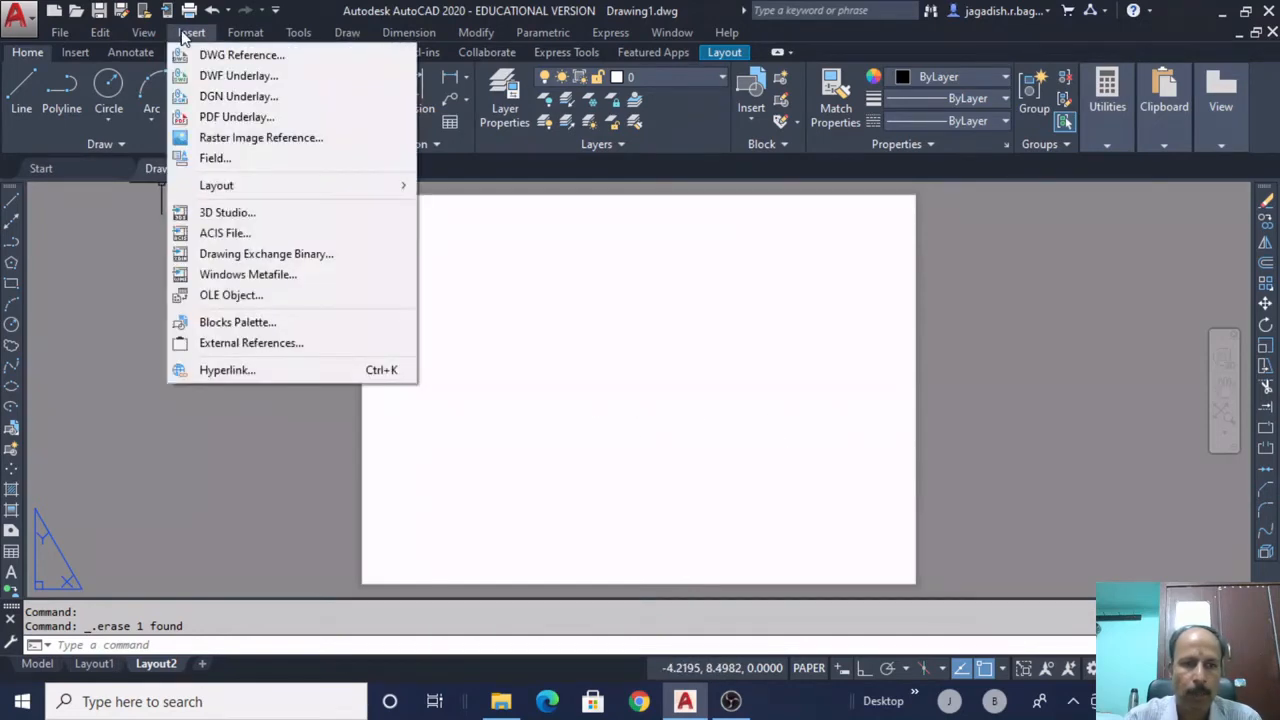
pyautogui.click(216, 322)
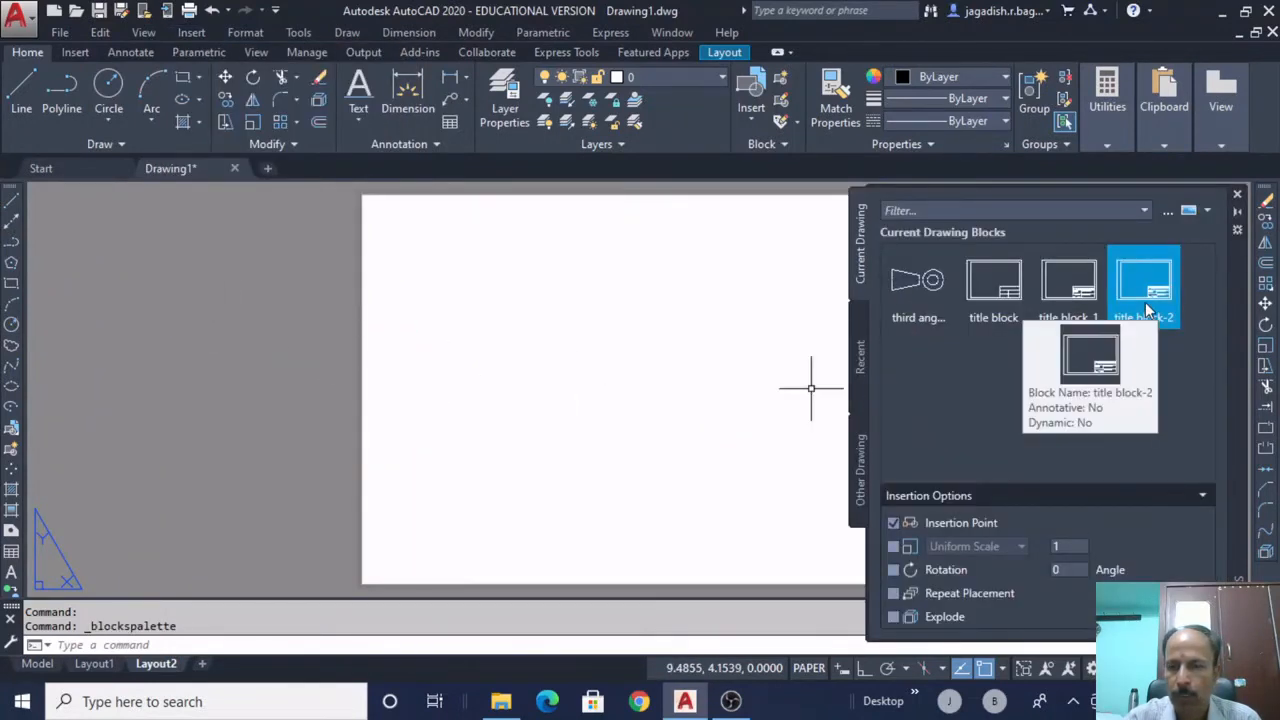
pyautogui.click(1147, 300)
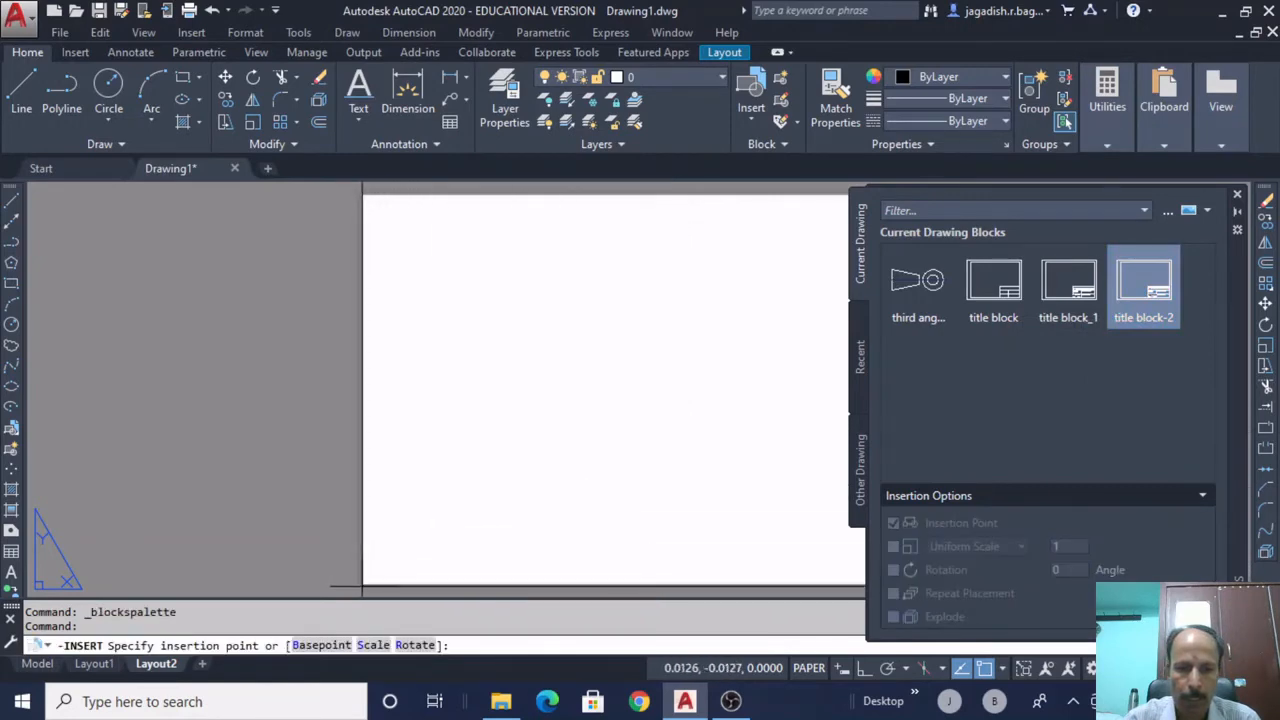
pyautogui.press('Escape')
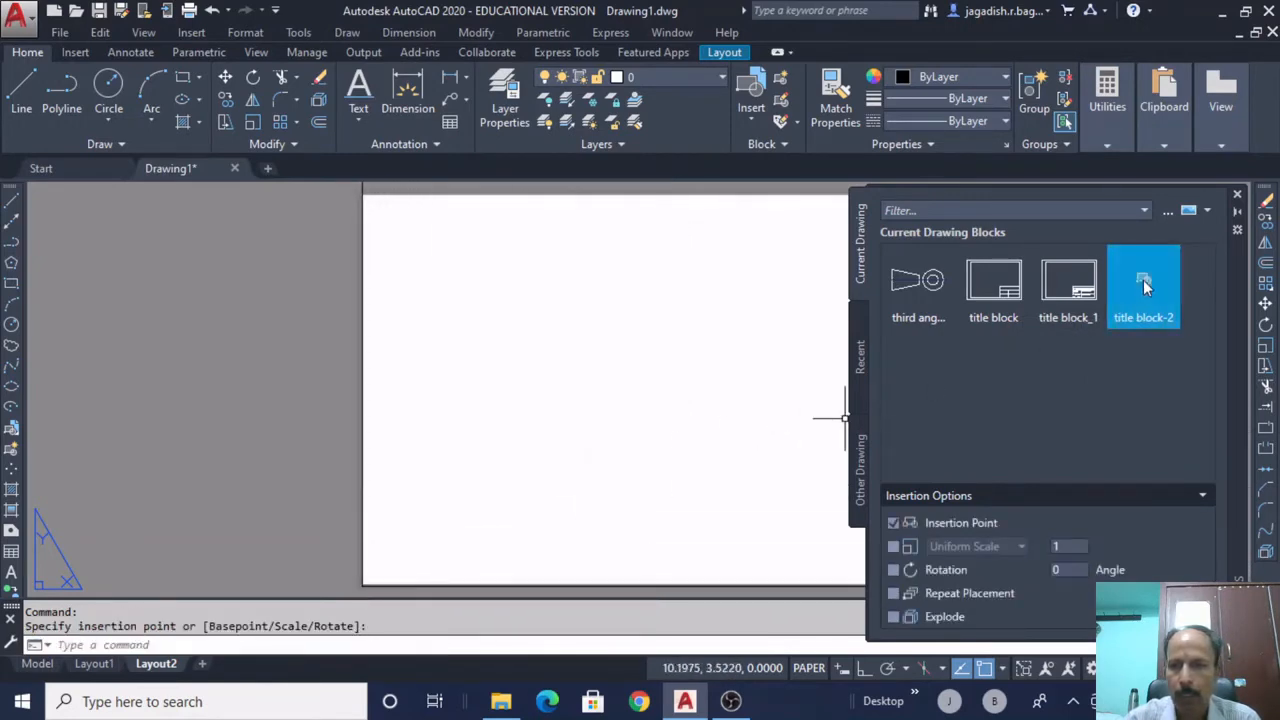
pyautogui.click(1238, 198)
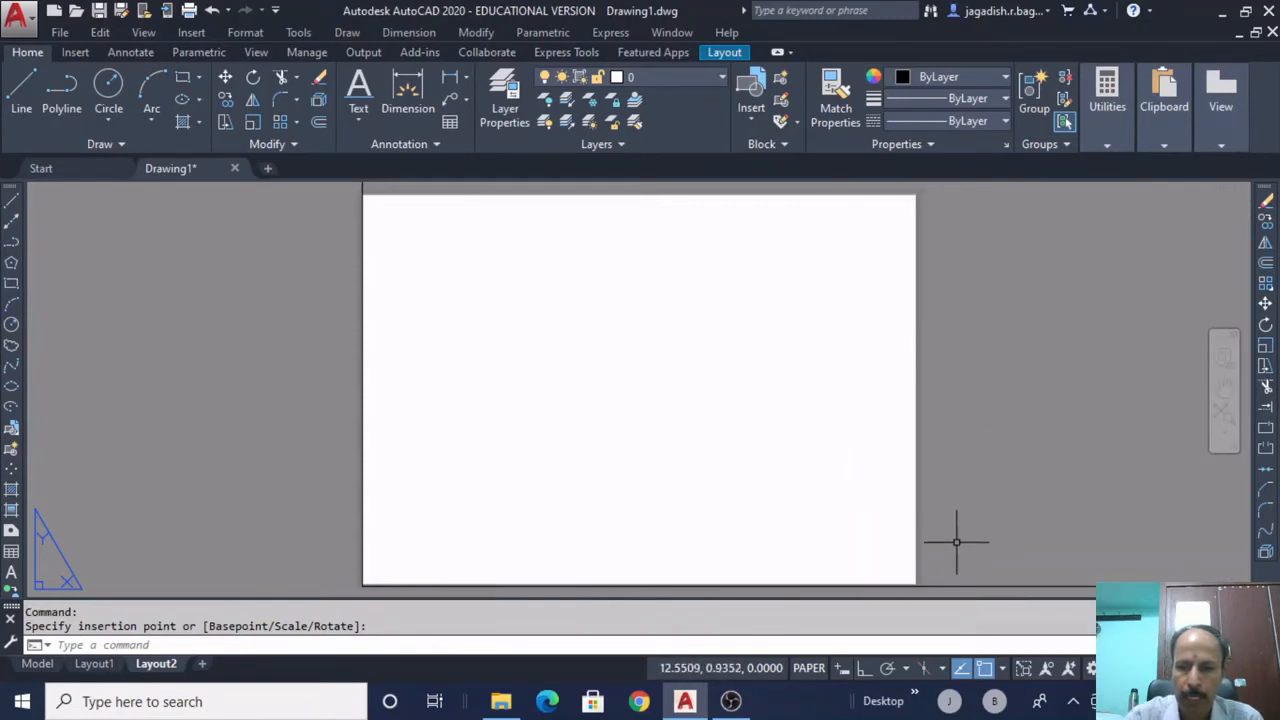
# Scale the inserted title block from its lower-left corner so the outer border fits the paper edges
pyautogui.click(951, 587)
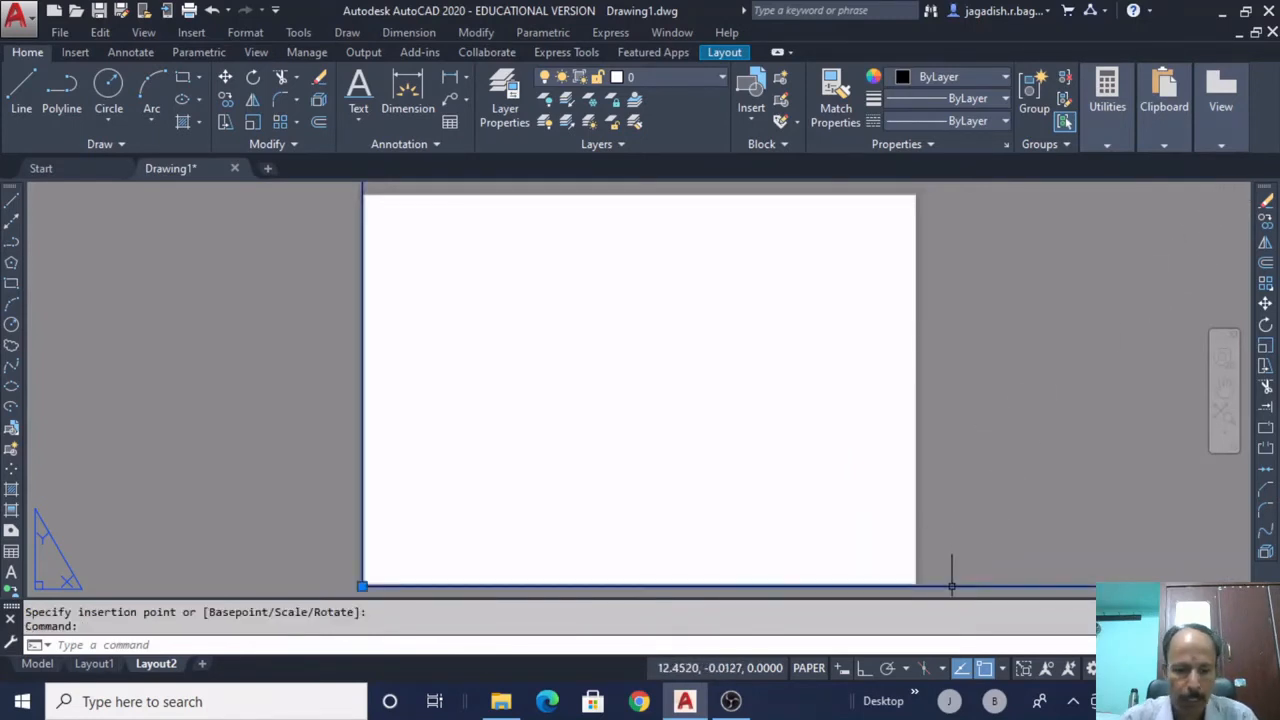
pyautogui.write('sc')
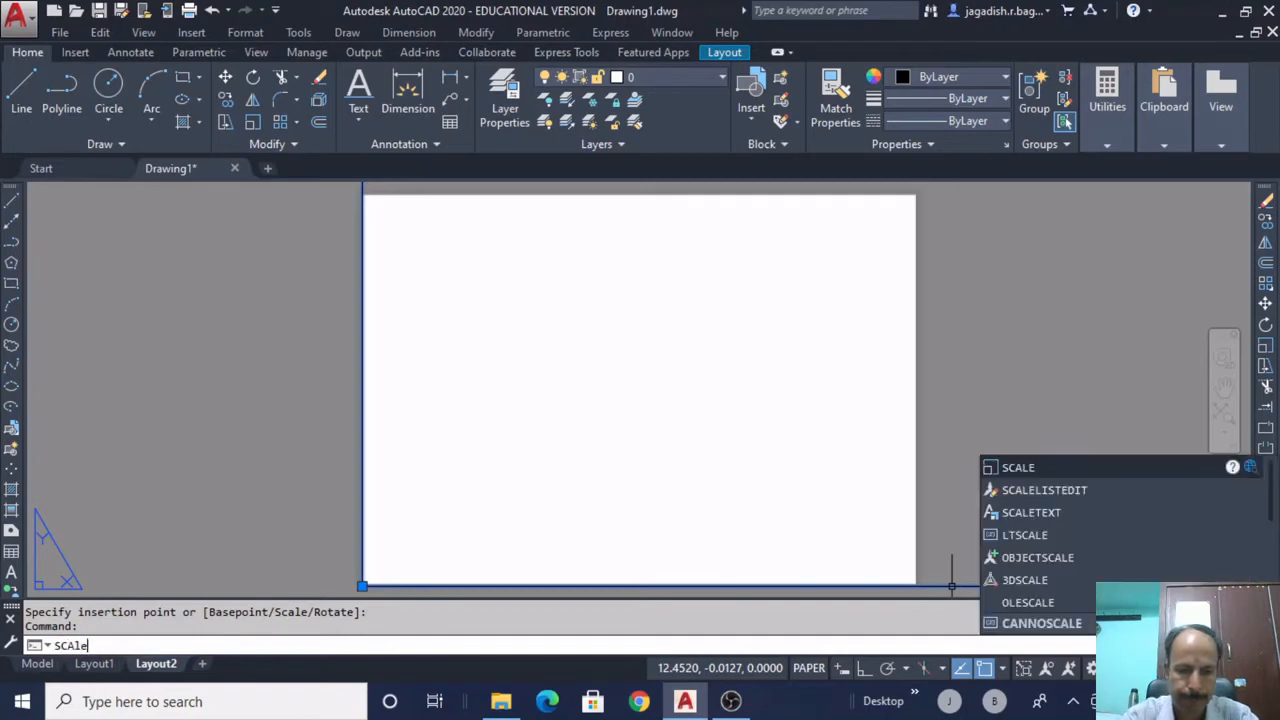
pyautogui.write('ale')
pyautogui.press('Return')
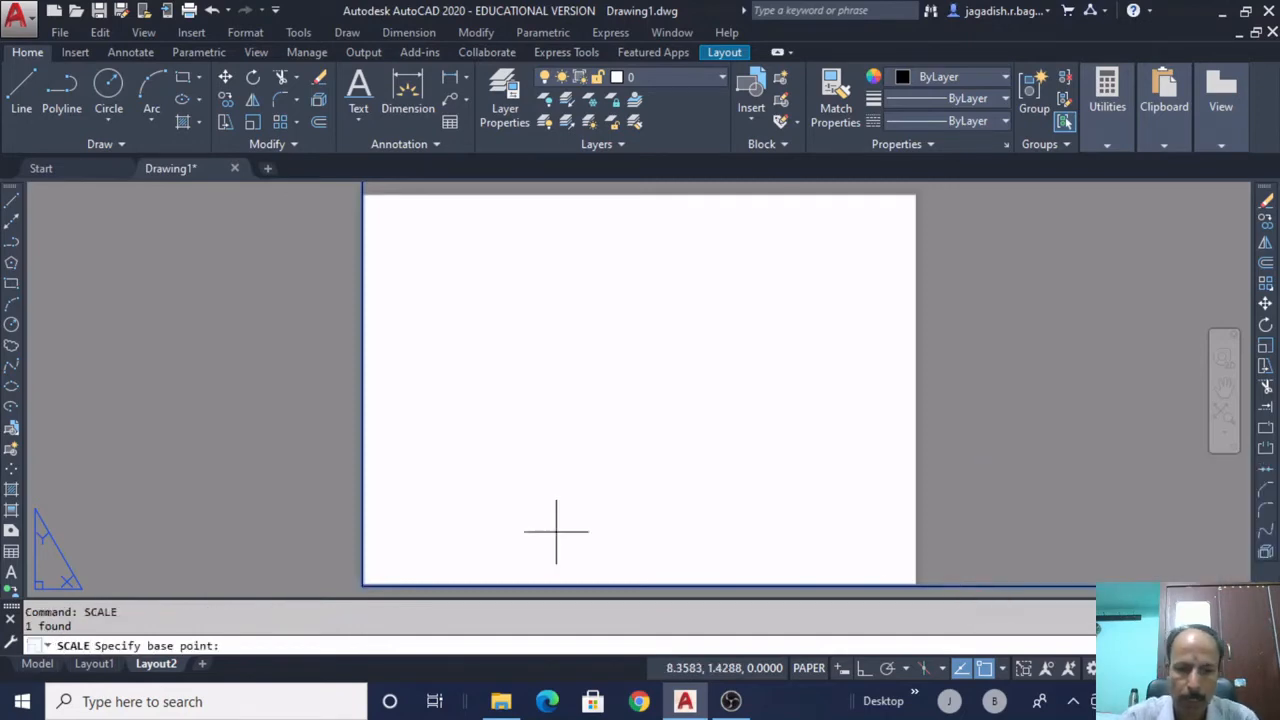
pyautogui.click(365, 585)
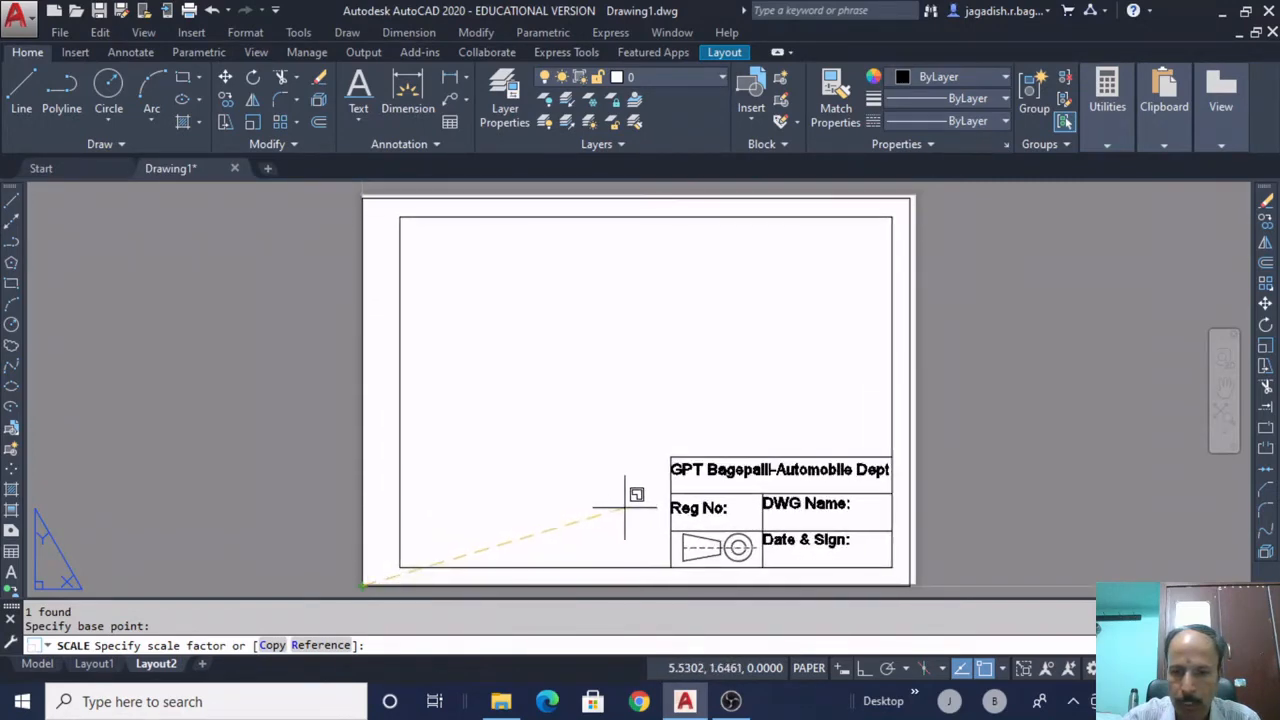
pyautogui.click(625, 506)
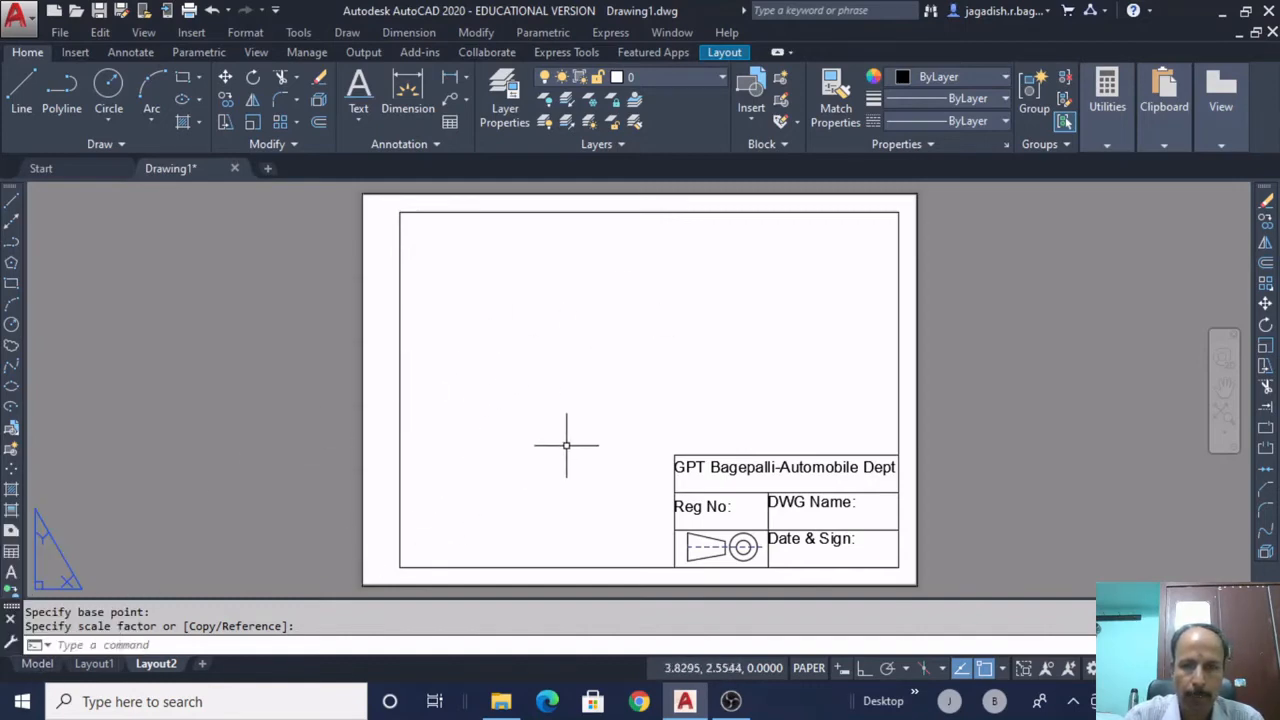
# Insert a model view framing the concentric circles and their radius dimensions, placed in the upper-left area of the sheet
pyautogui.click(725, 55)
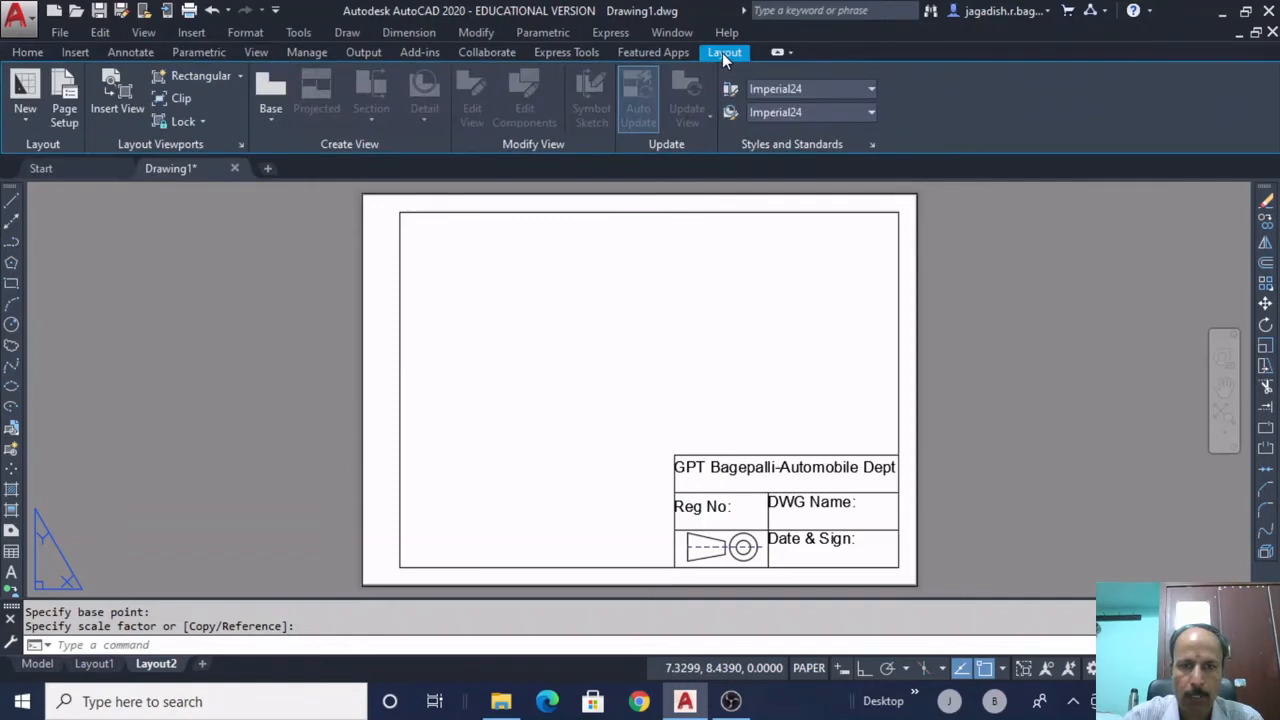
pyautogui.click(115, 93)
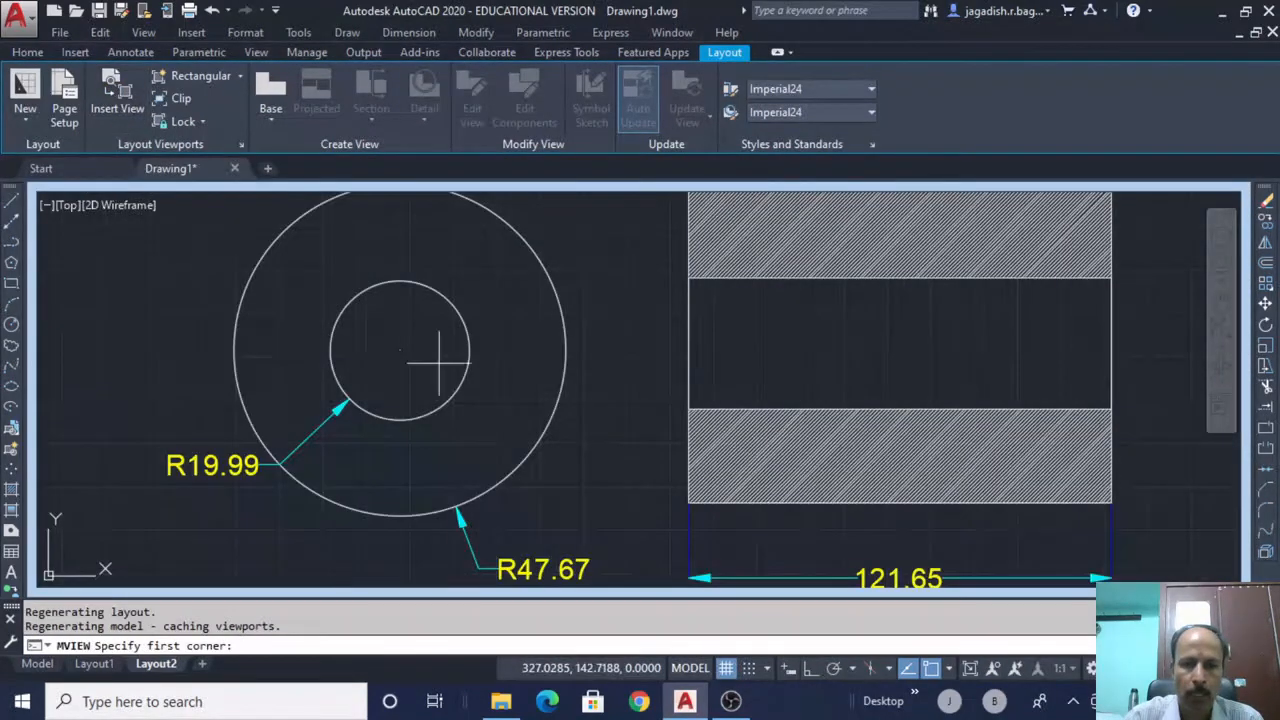
pyautogui.scroll(-2, 542, 395)
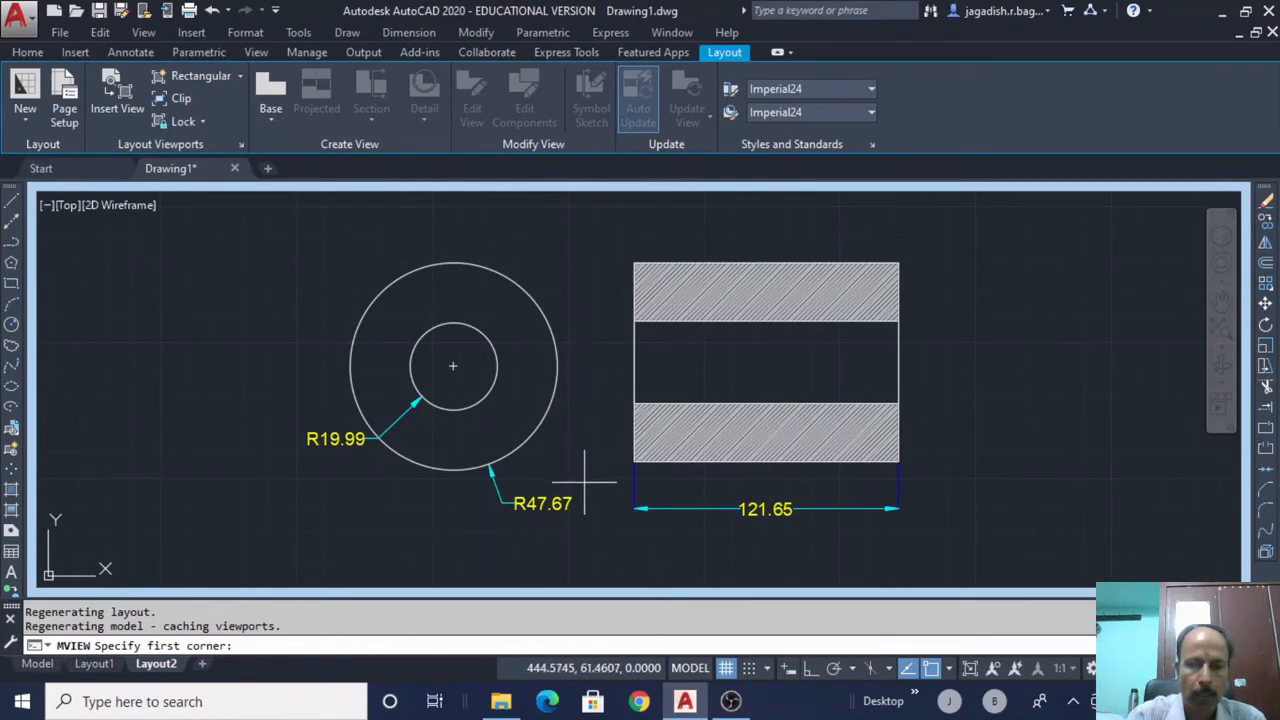
pyautogui.click(590, 524)
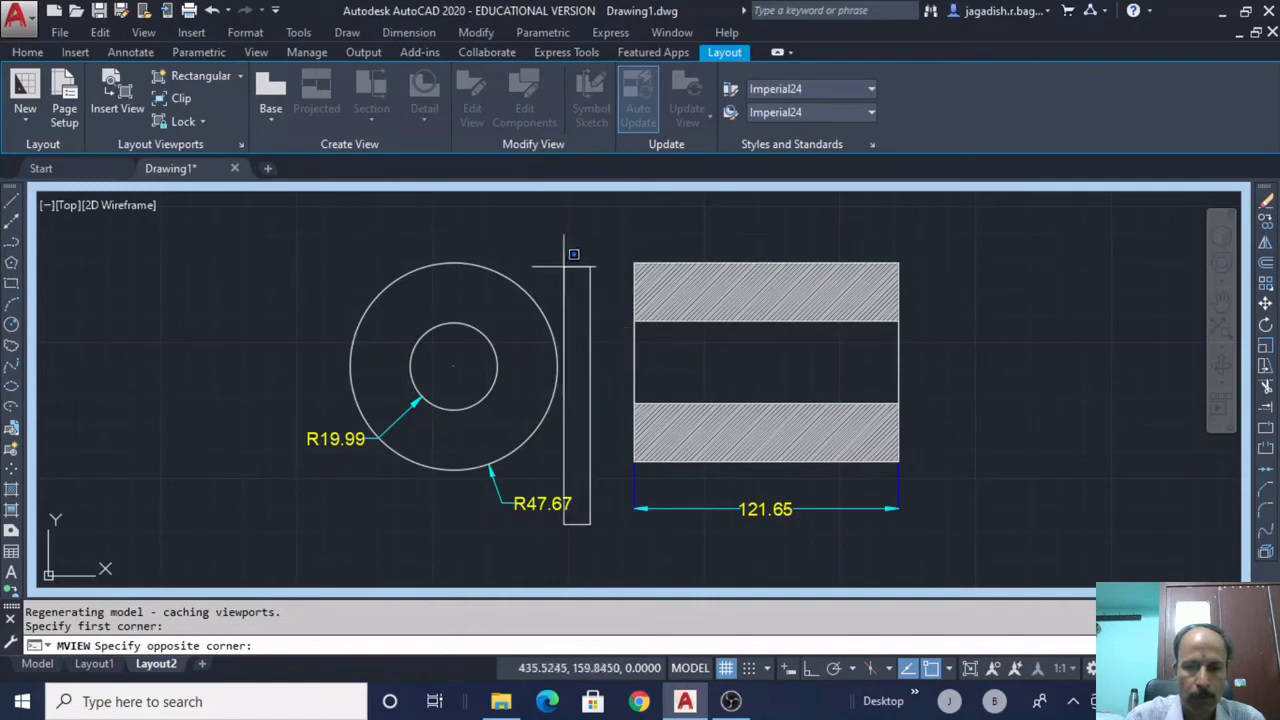
pyautogui.click(295, 243)
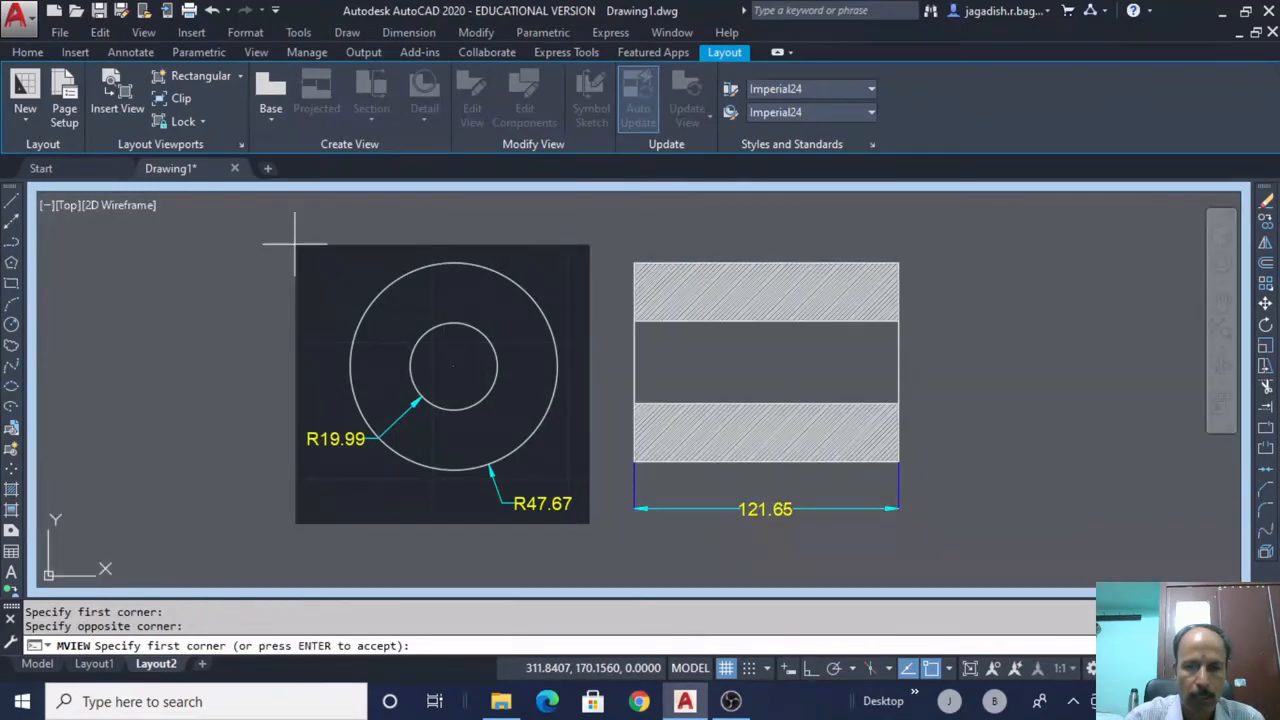
pyautogui.press('Return')
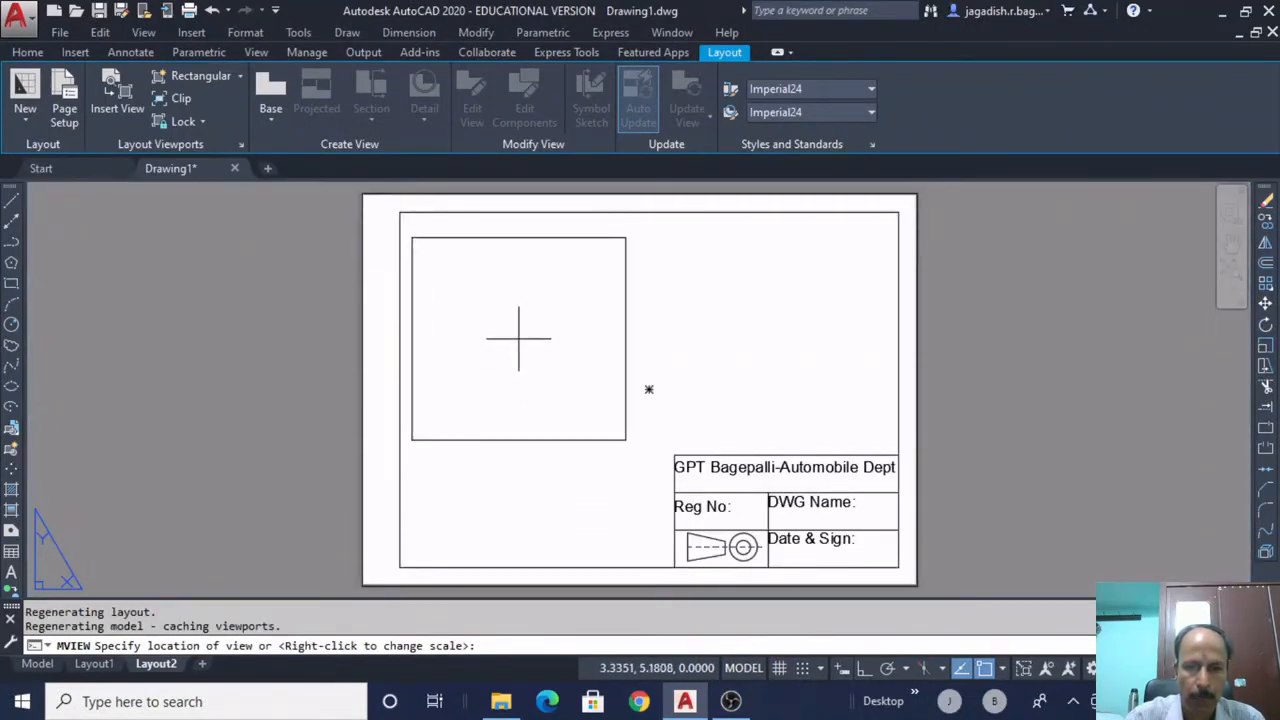
pyautogui.click(514, 328)
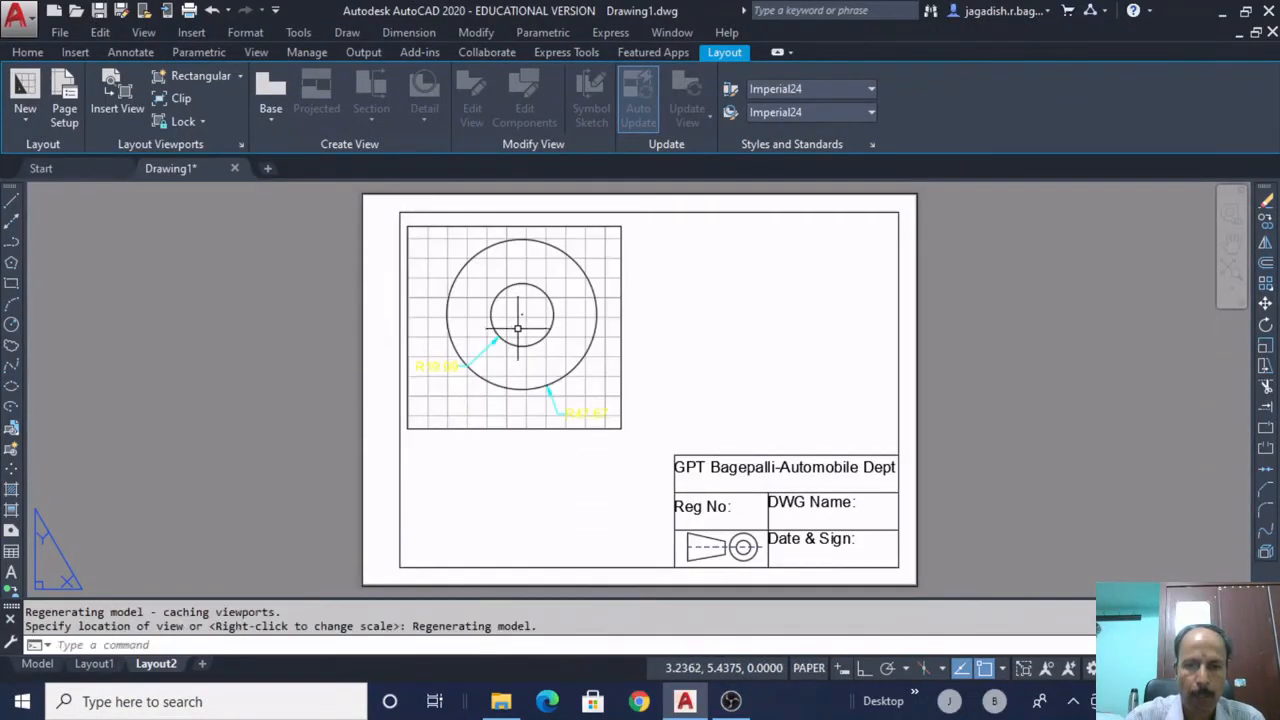
# Insert a second model view framing the hatched section and its length dimension, placed beside the circle view above the title block
pyautogui.click(122, 93)
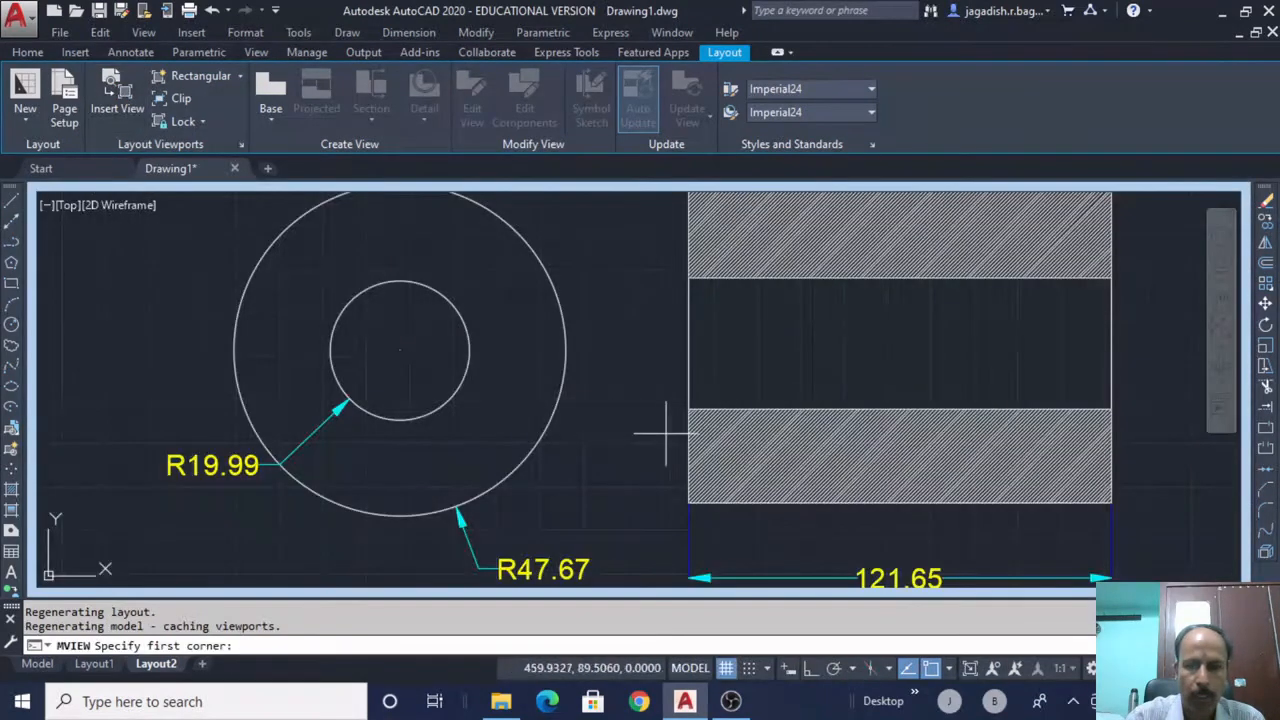
pyautogui.click(666, 533)
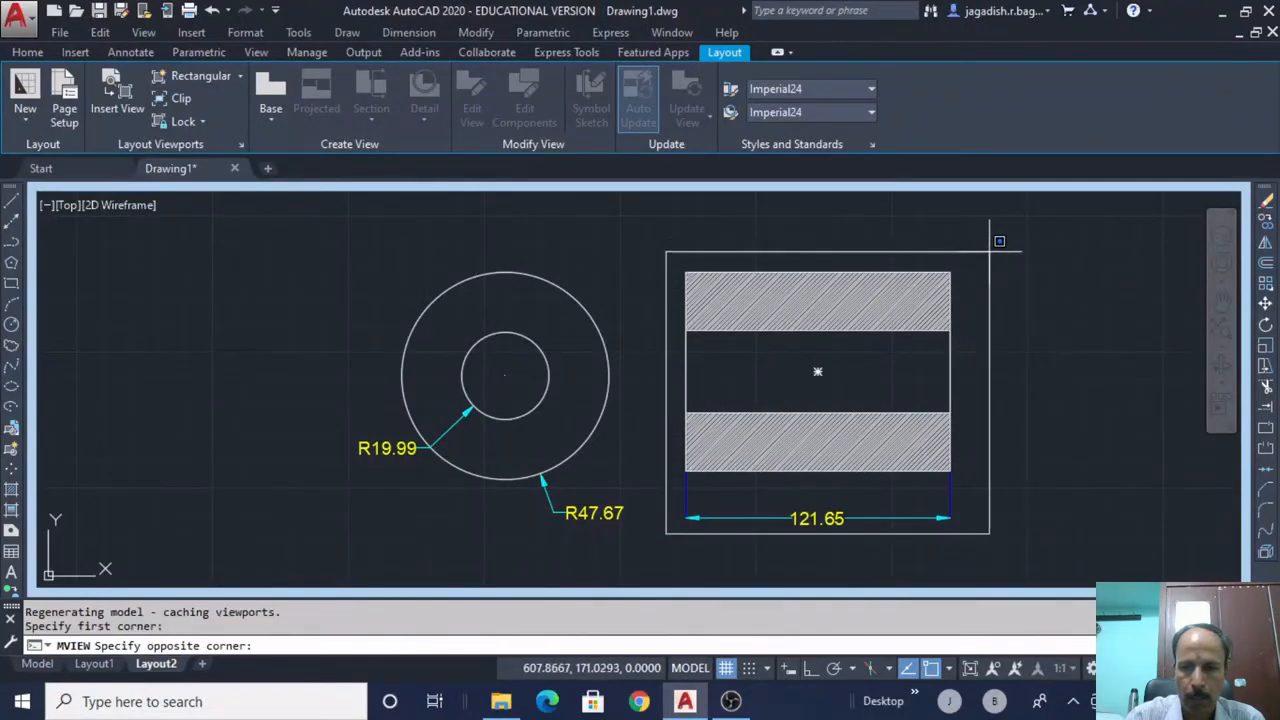
pyautogui.click(967, 251)
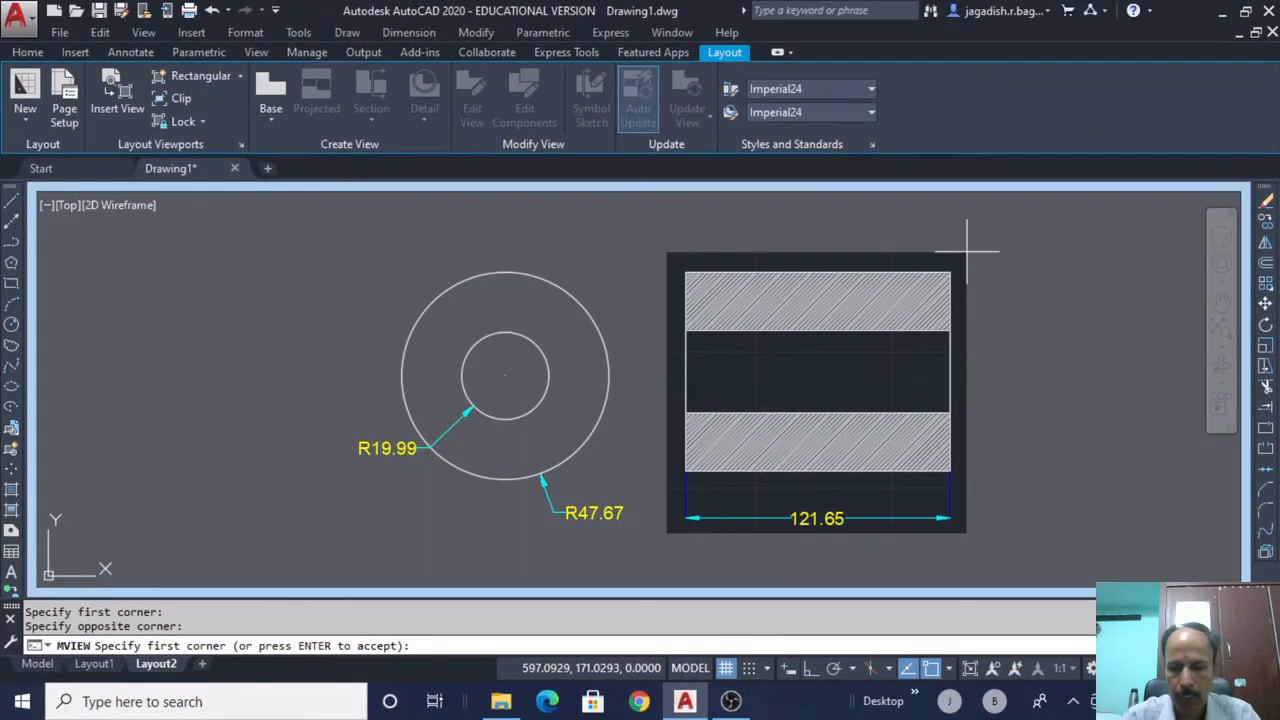
pyautogui.press('Return')
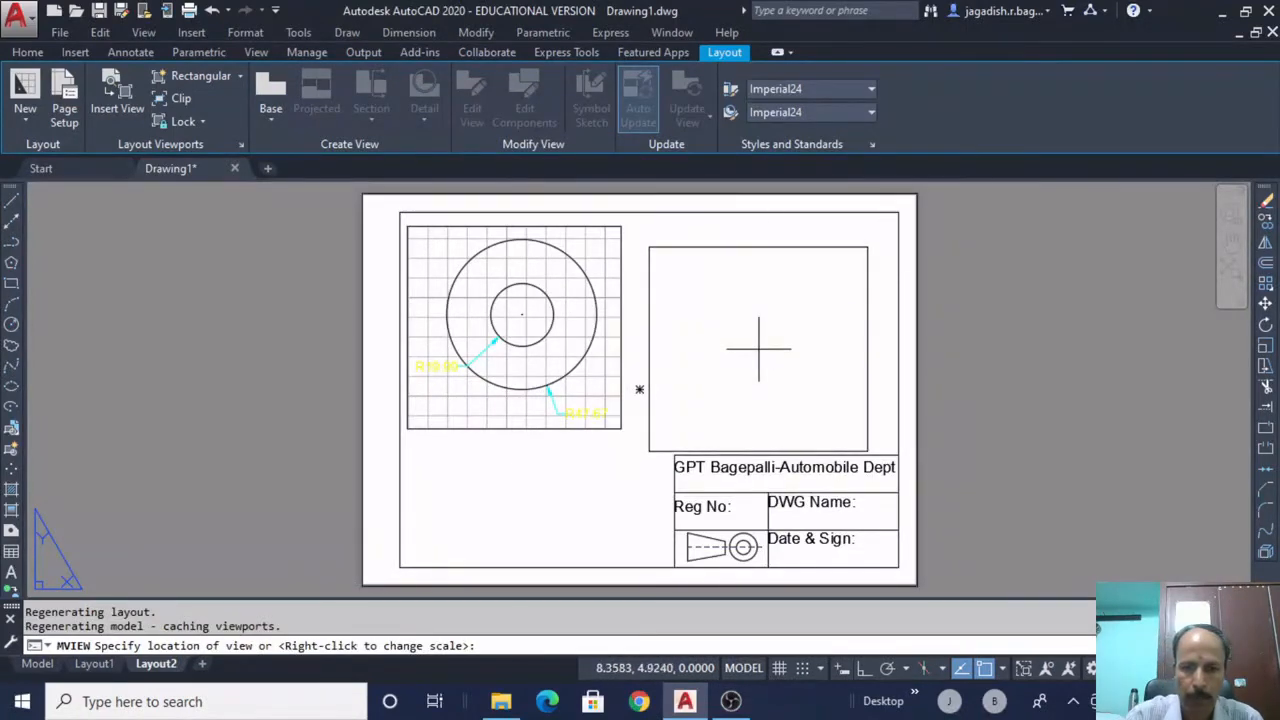
pyautogui.click(639, 389)
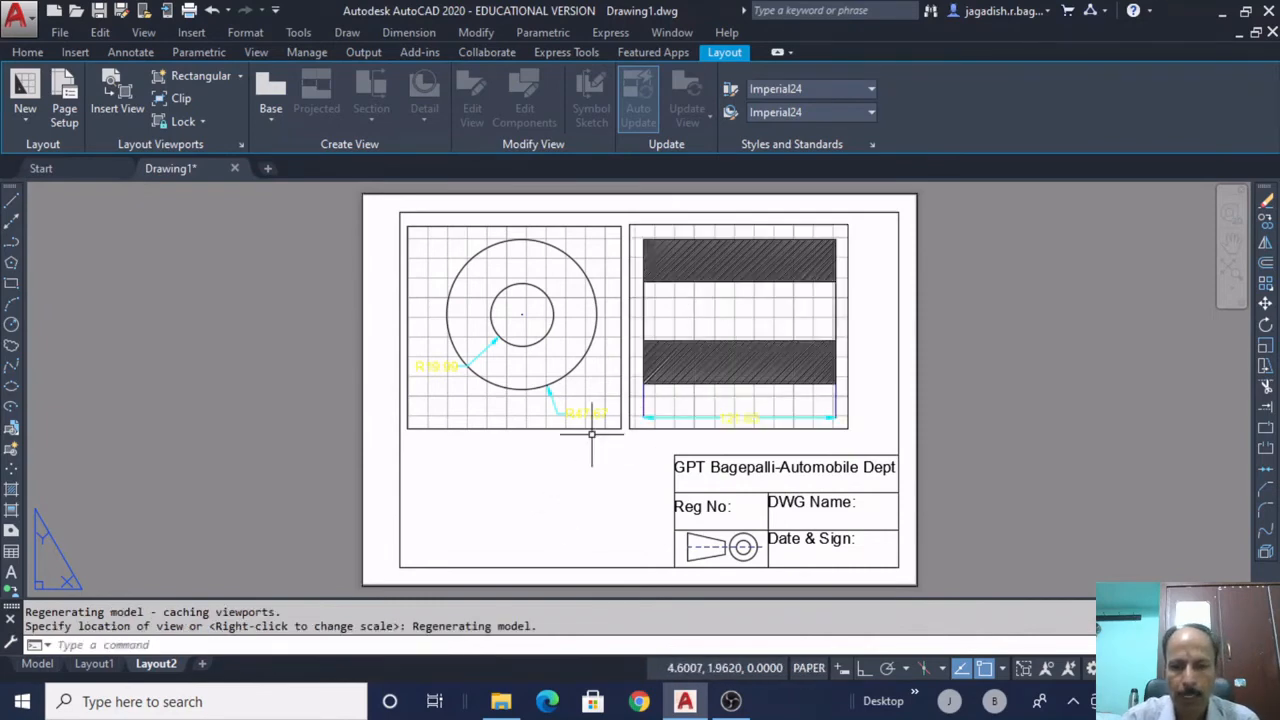
# Activate the circle view's viewport, unlock it and turn off its grid
pyautogui.doubleClick(597, 370)
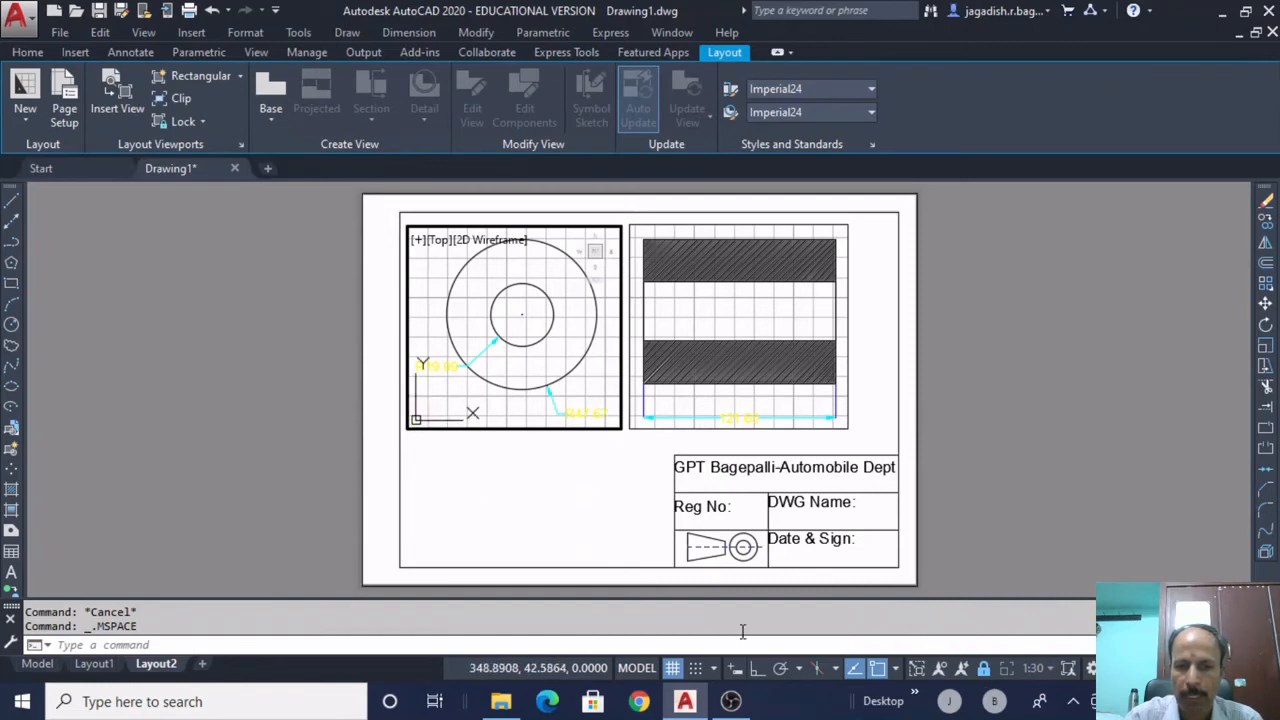
pyautogui.click(984, 670)
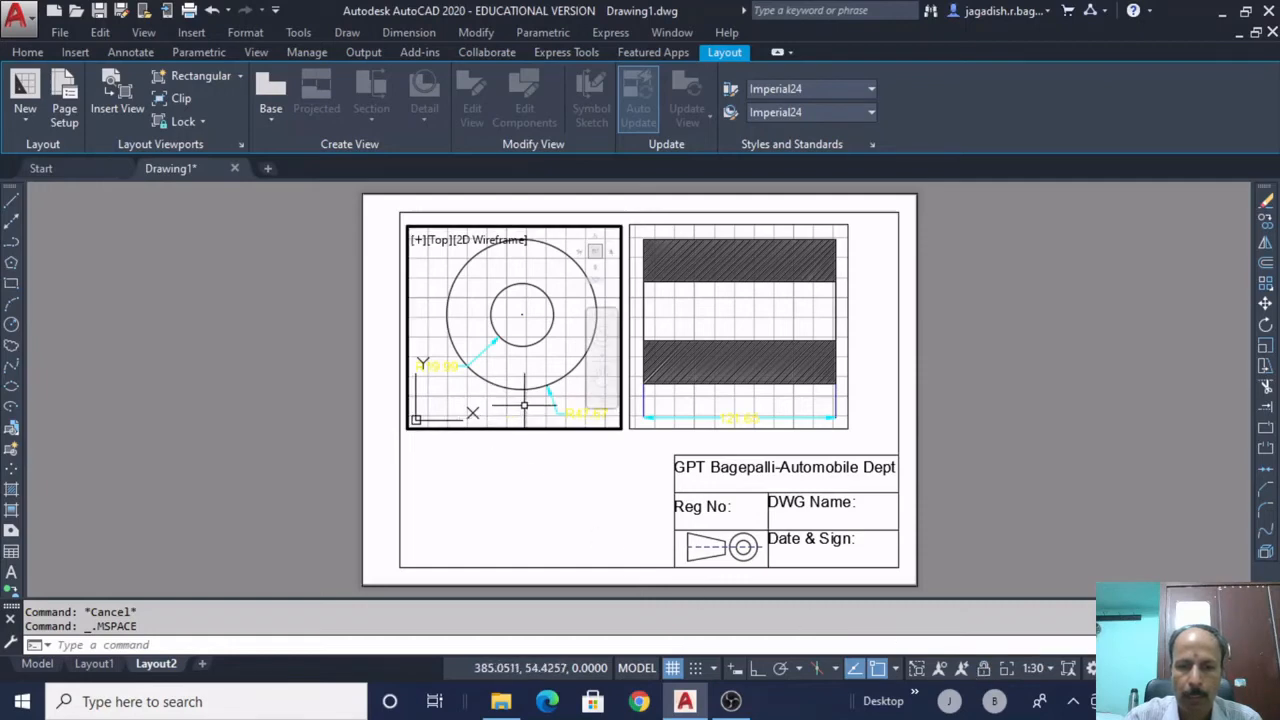
pyautogui.click(525, 401)
pyautogui.click(524, 404)
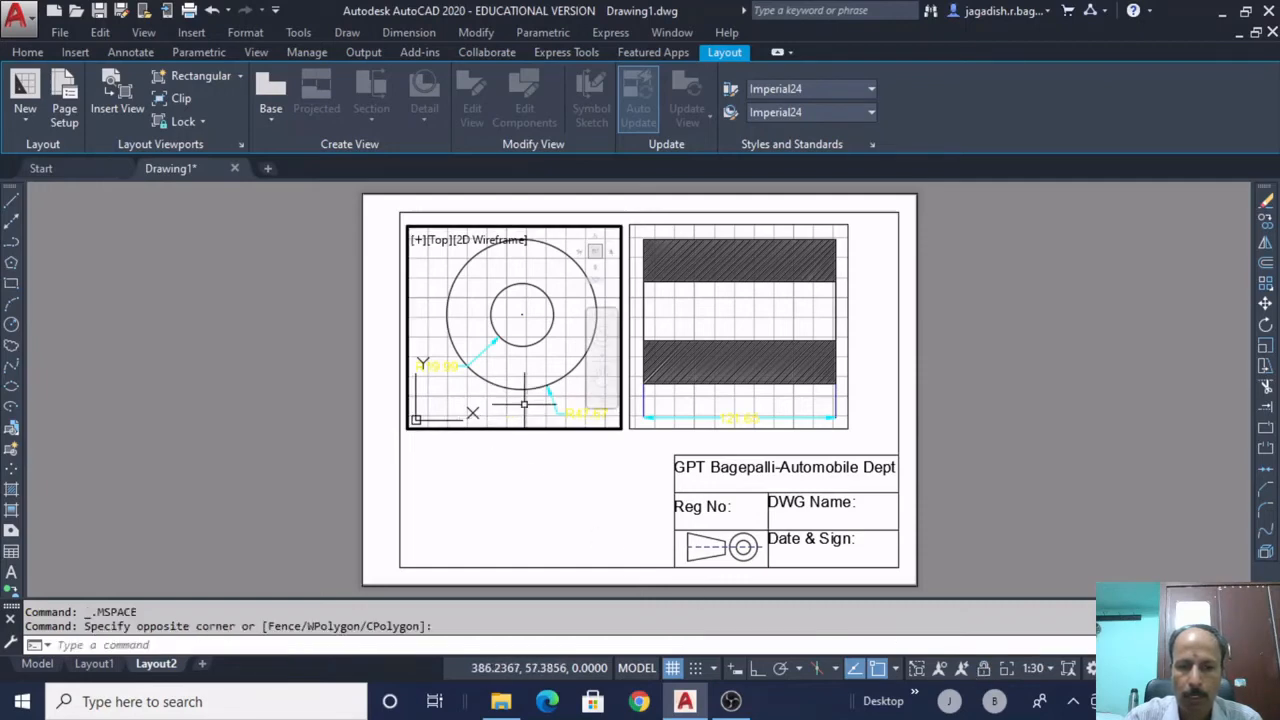
pyautogui.click(673, 668)
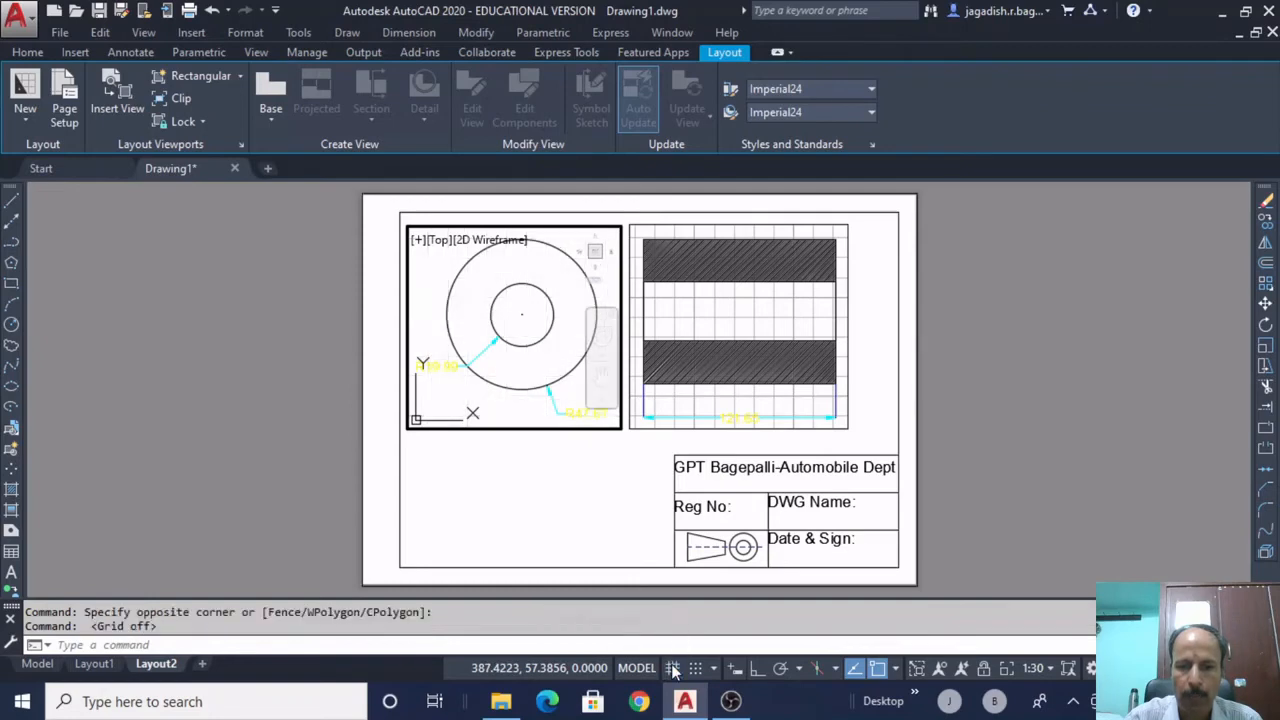
# Activate the hatched section's viewport and turn off its grid
pyautogui.click(779, 404)
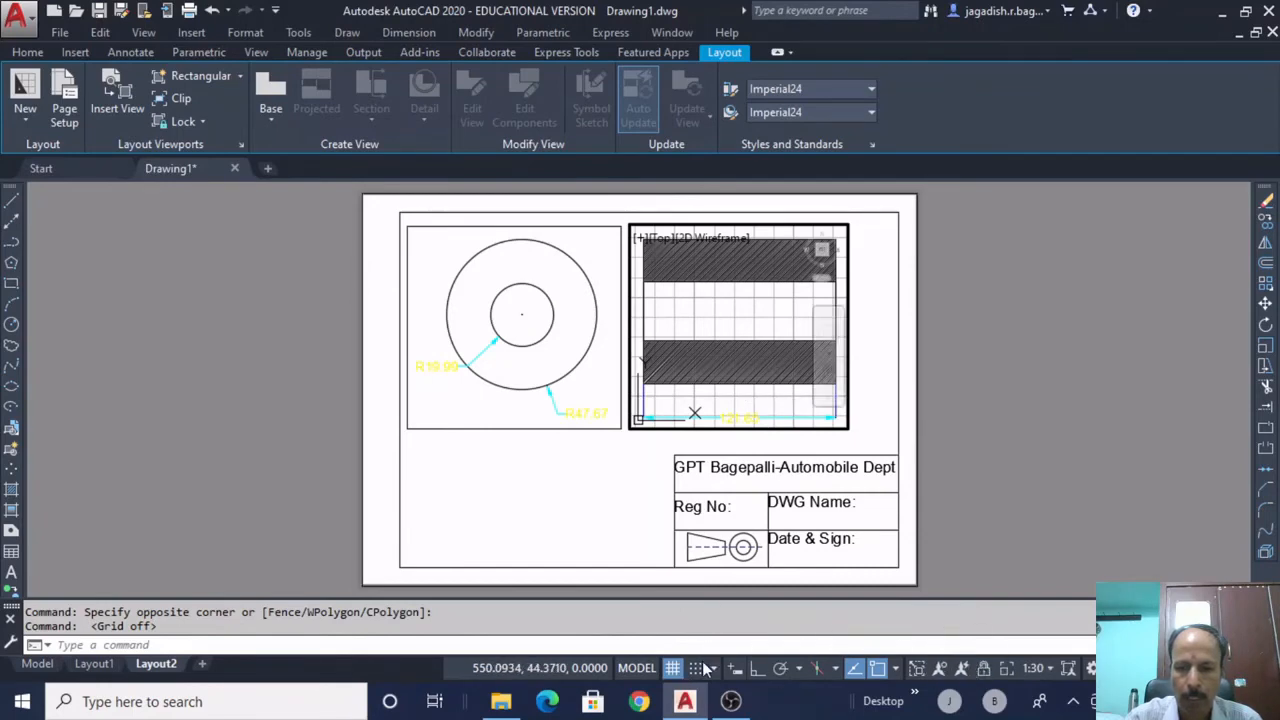
pyautogui.click(674, 672)
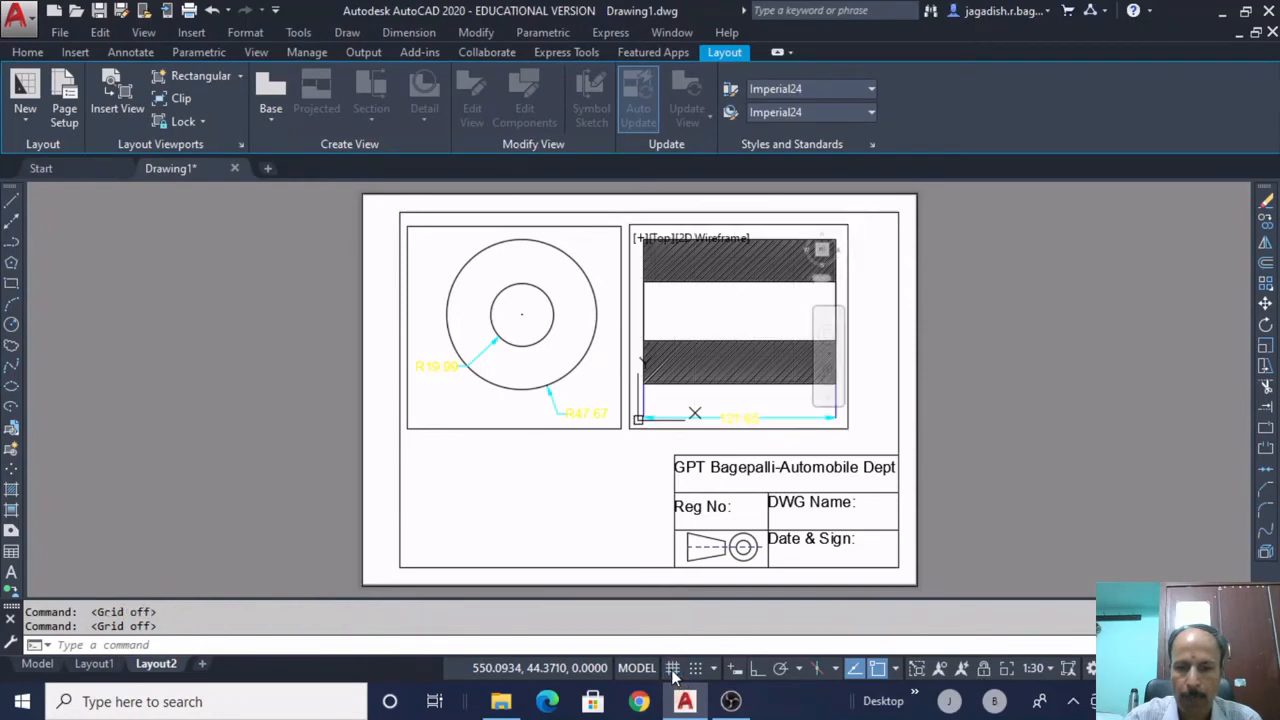
pyautogui.click(781, 395)
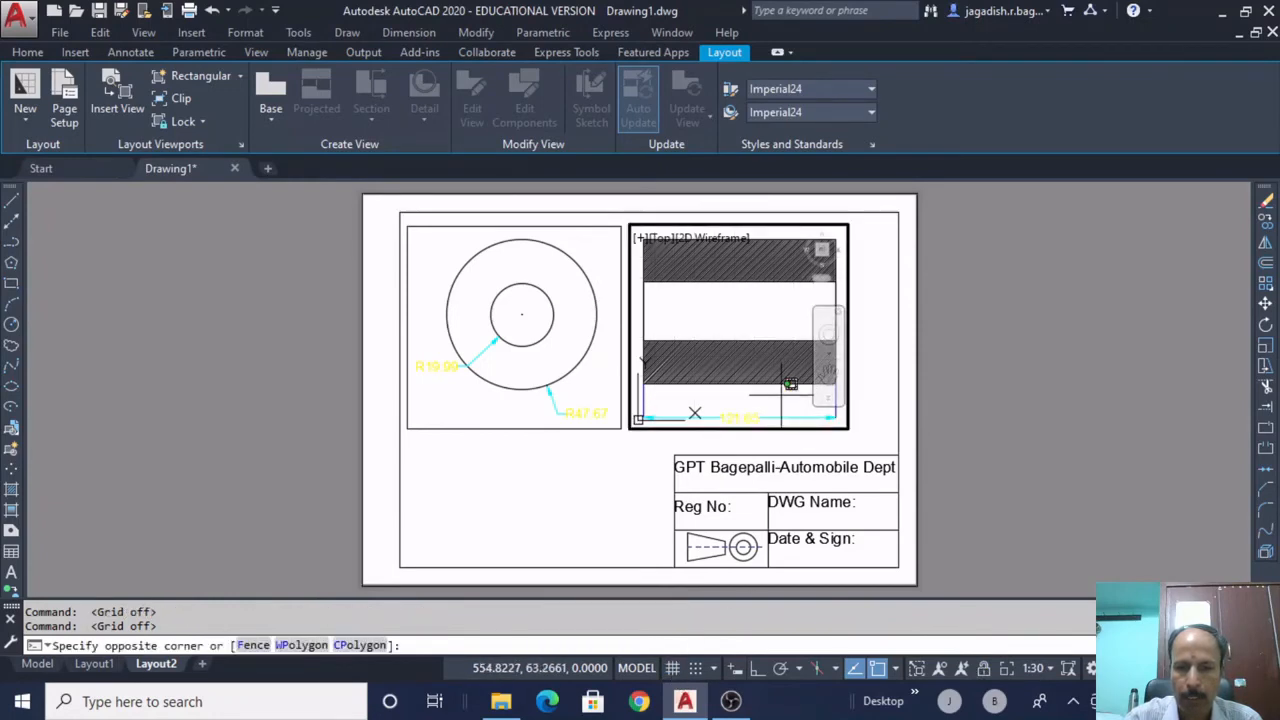
pyautogui.press('Escape')
pyautogui.press('Escape')
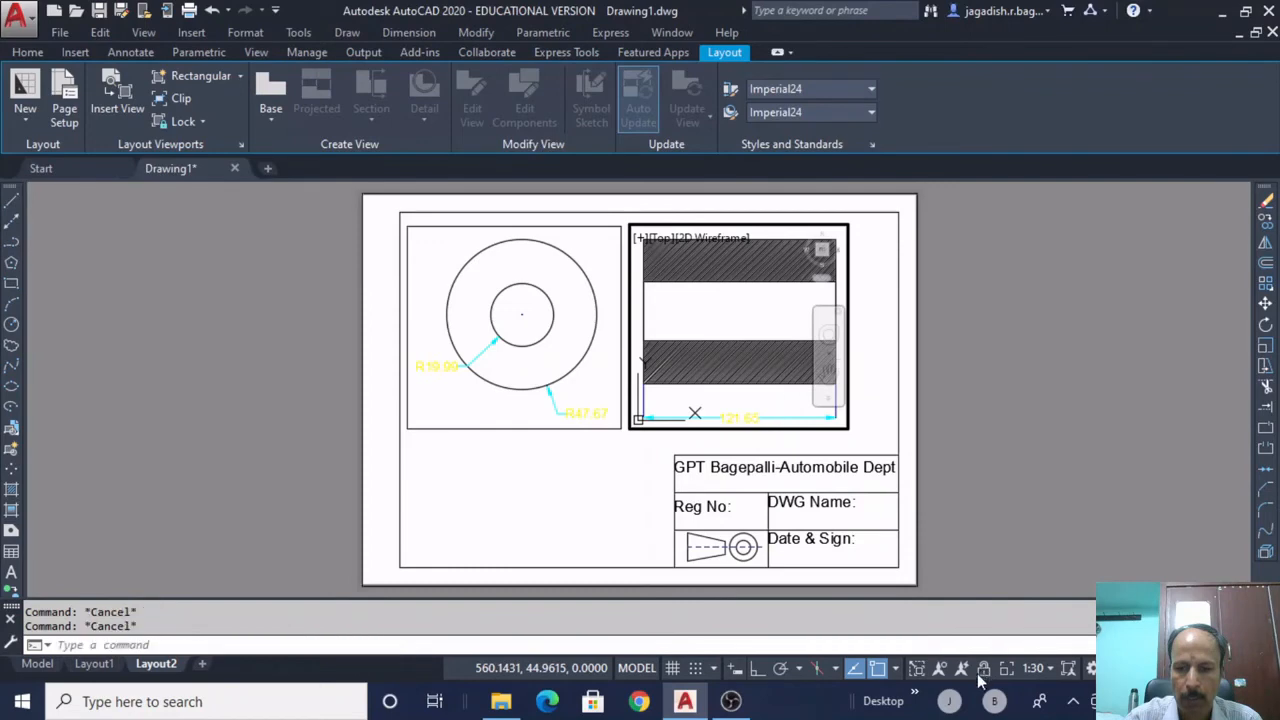
# Reactivate the circle view's viewport and lock it
pyautogui.click(588, 396)
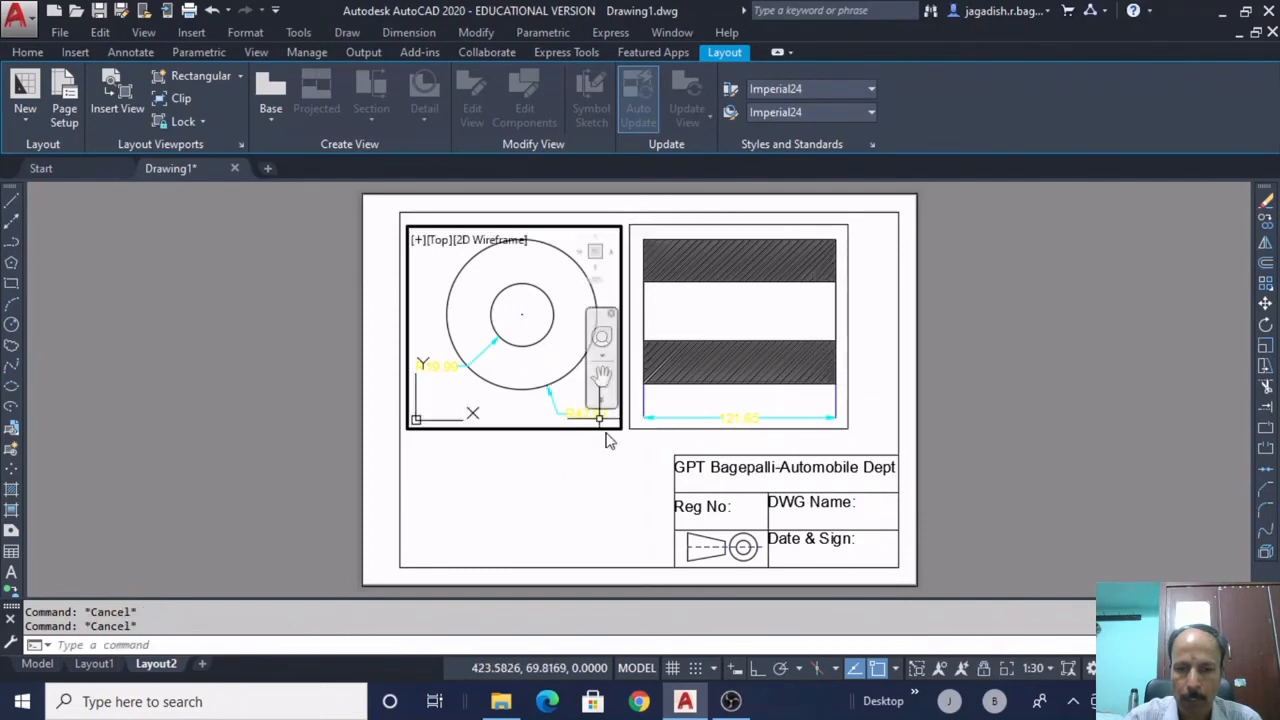
pyautogui.click(983, 670)
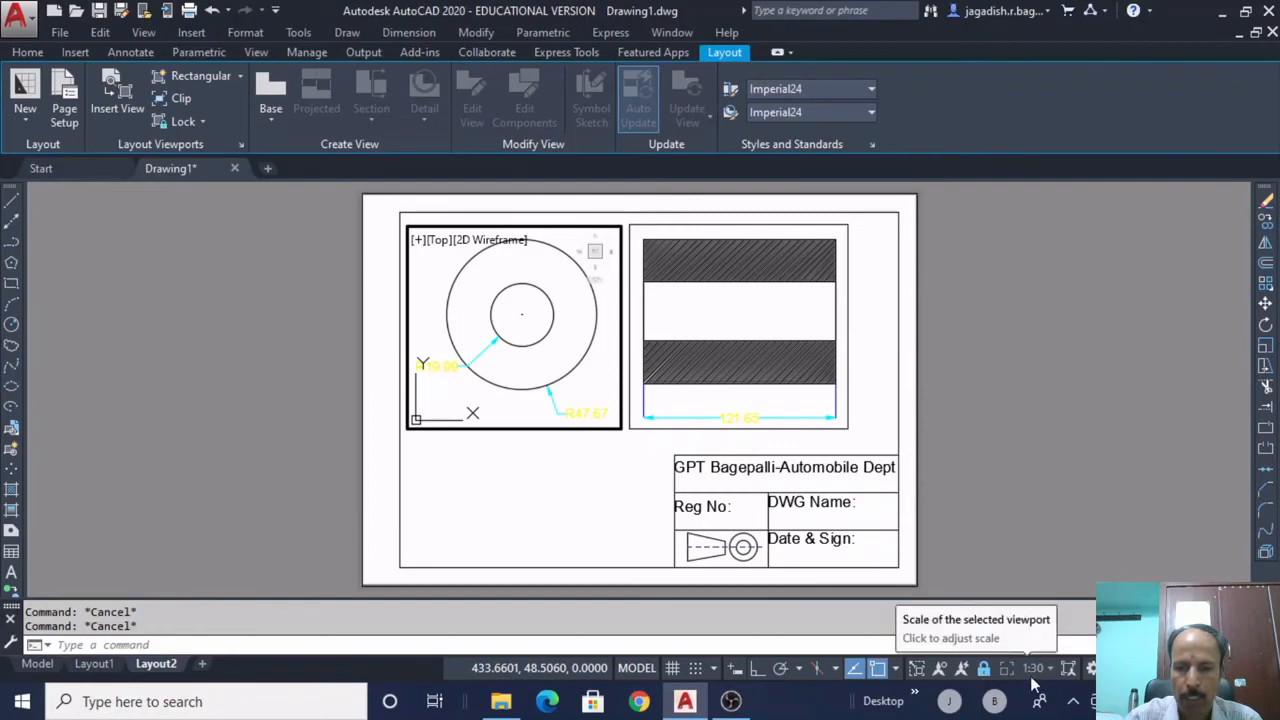
# Bring up the layer properties manager and turn on the view port layer
pyautogui.press('Escape')
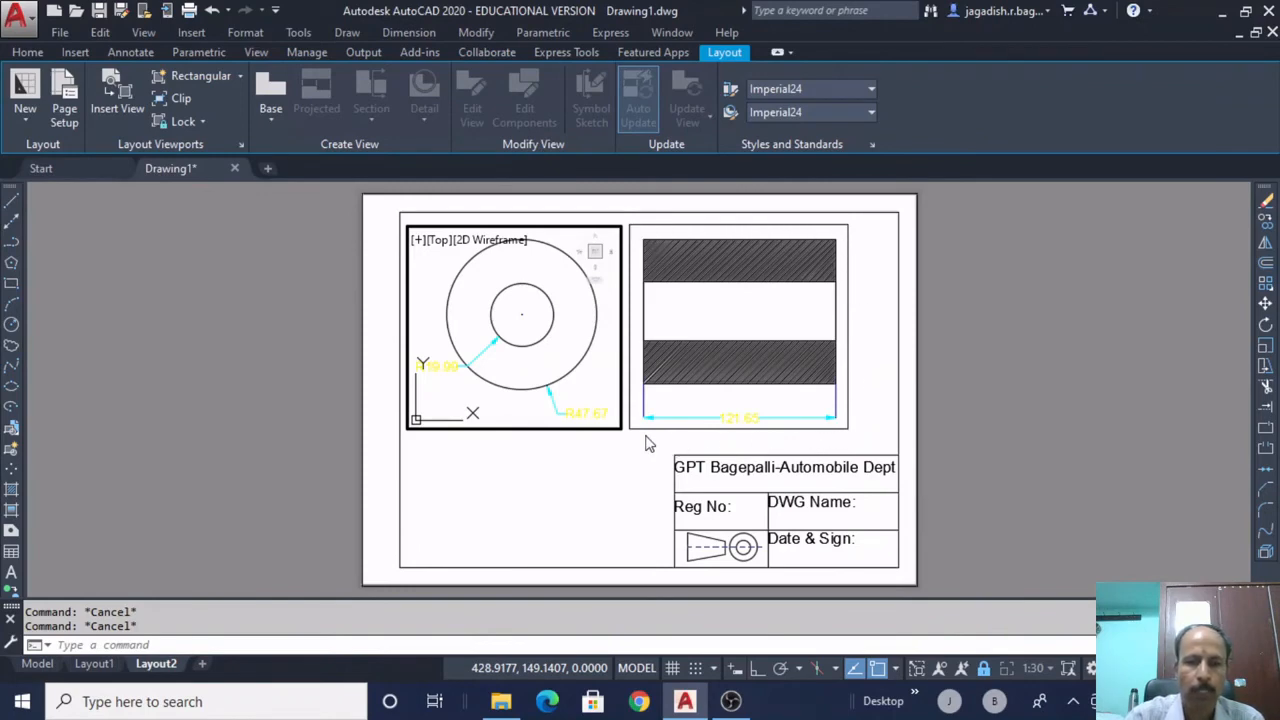
pyautogui.click(246, 33)
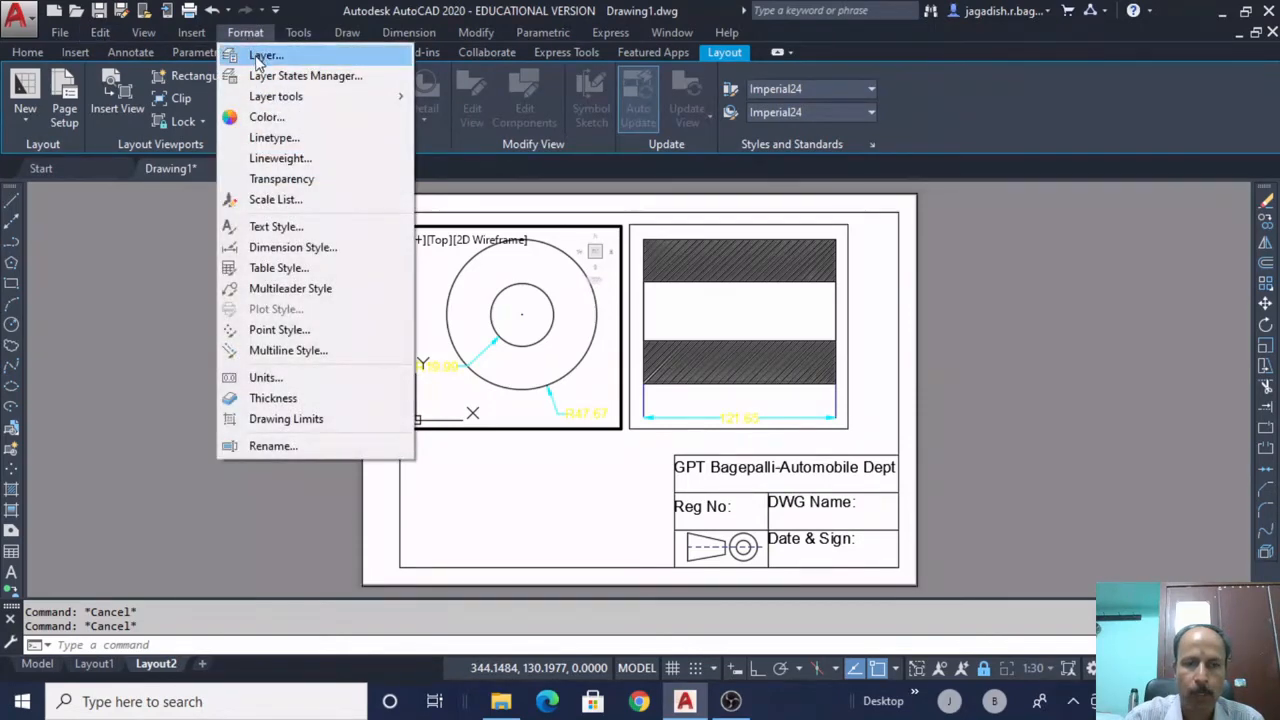
pyautogui.click(258, 58)
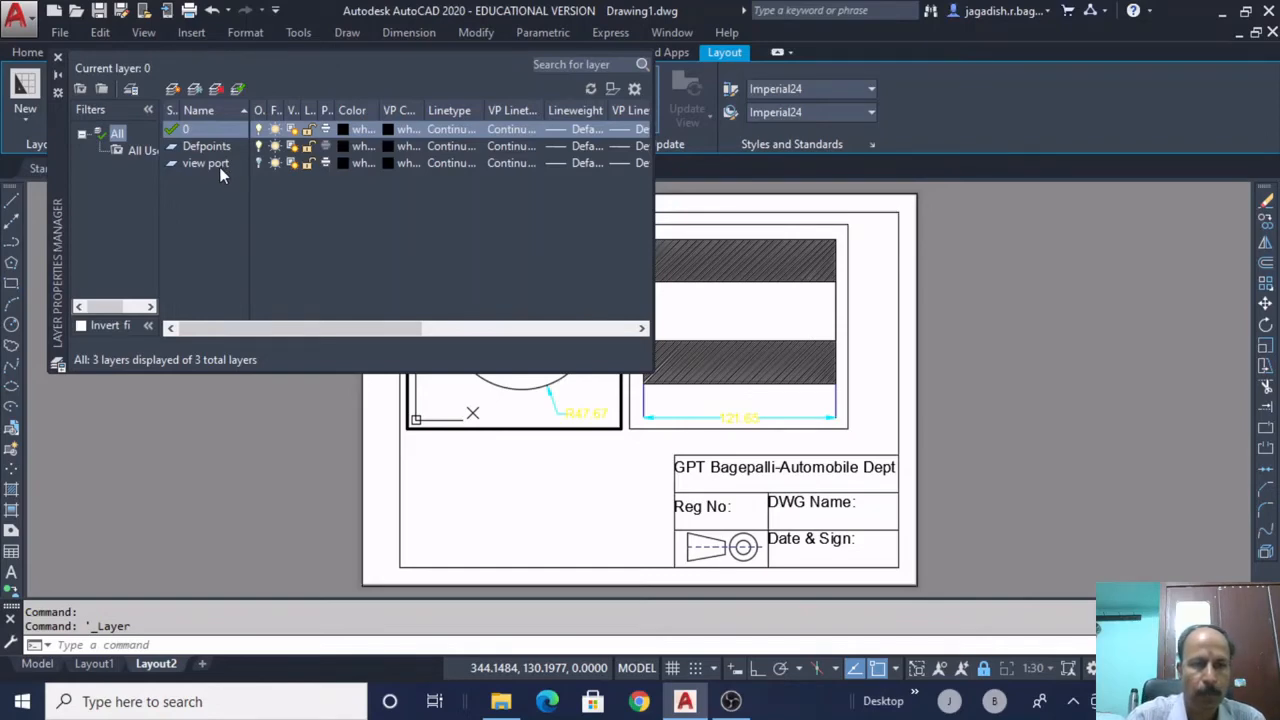
pyautogui.click(258, 162)
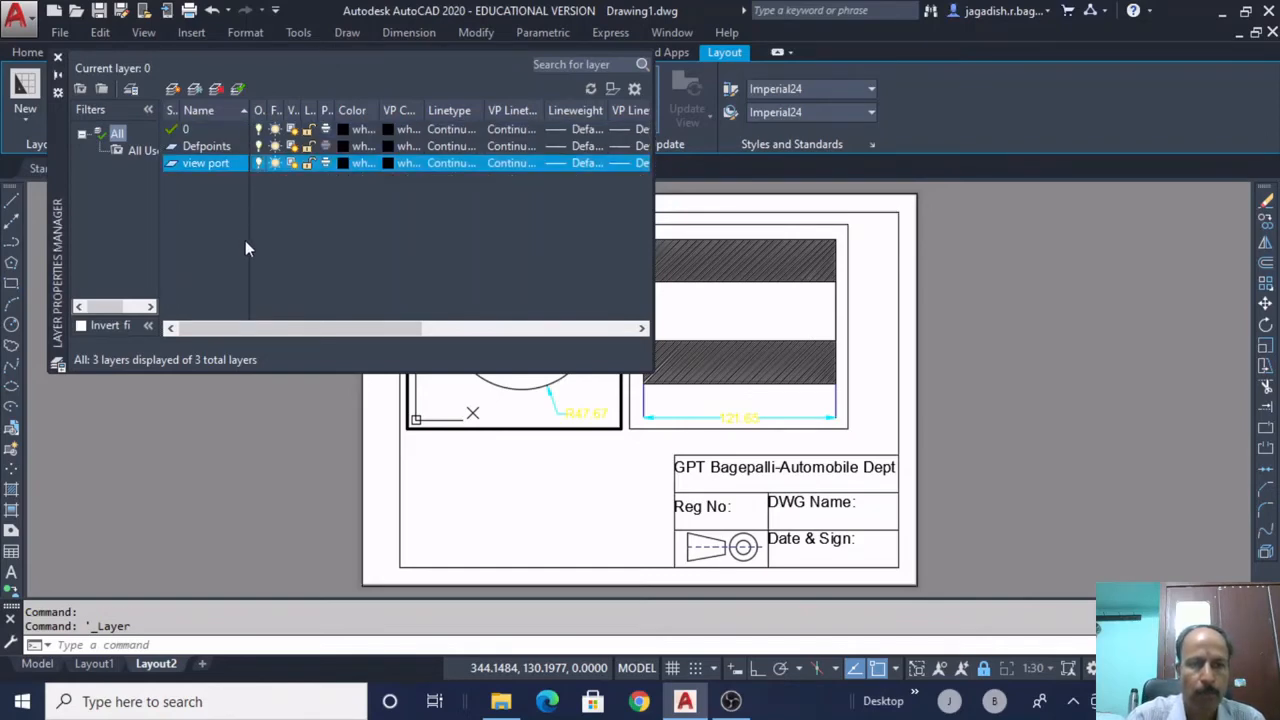
# Return to paper space and assign both viewport frames to the view port layer
pyautogui.doubleClick(638, 462)
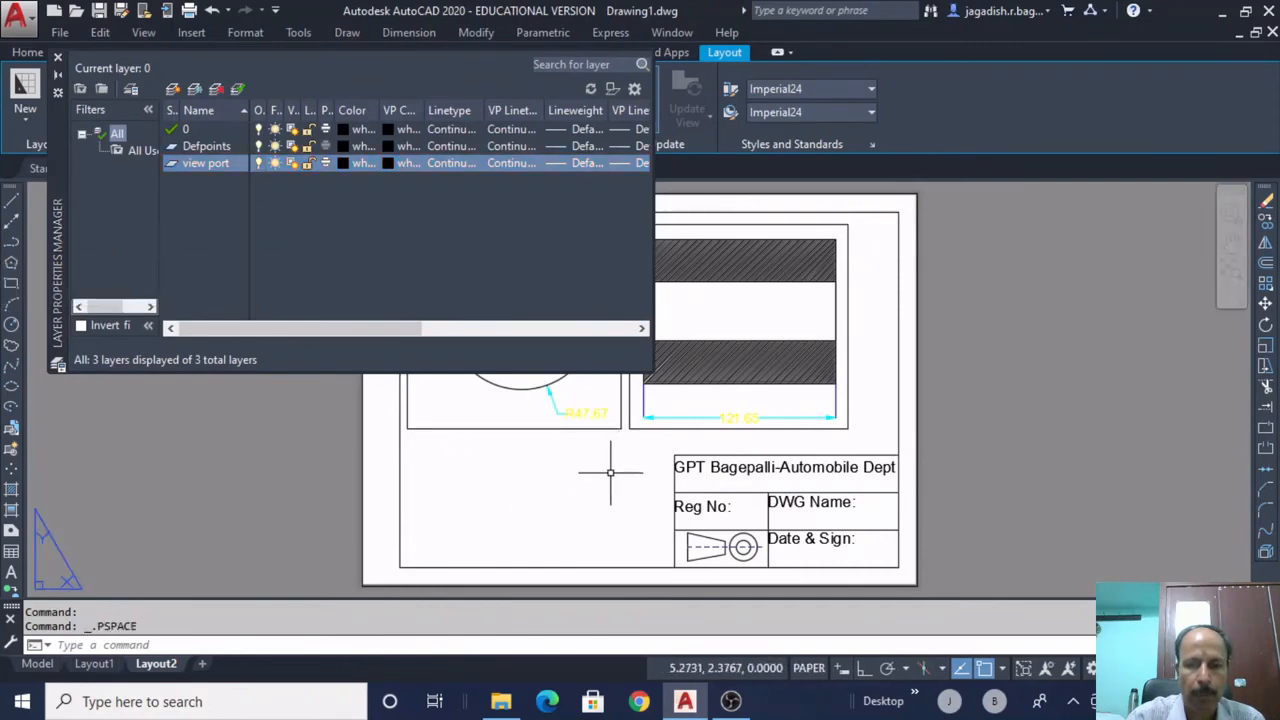
pyautogui.click(629, 418)
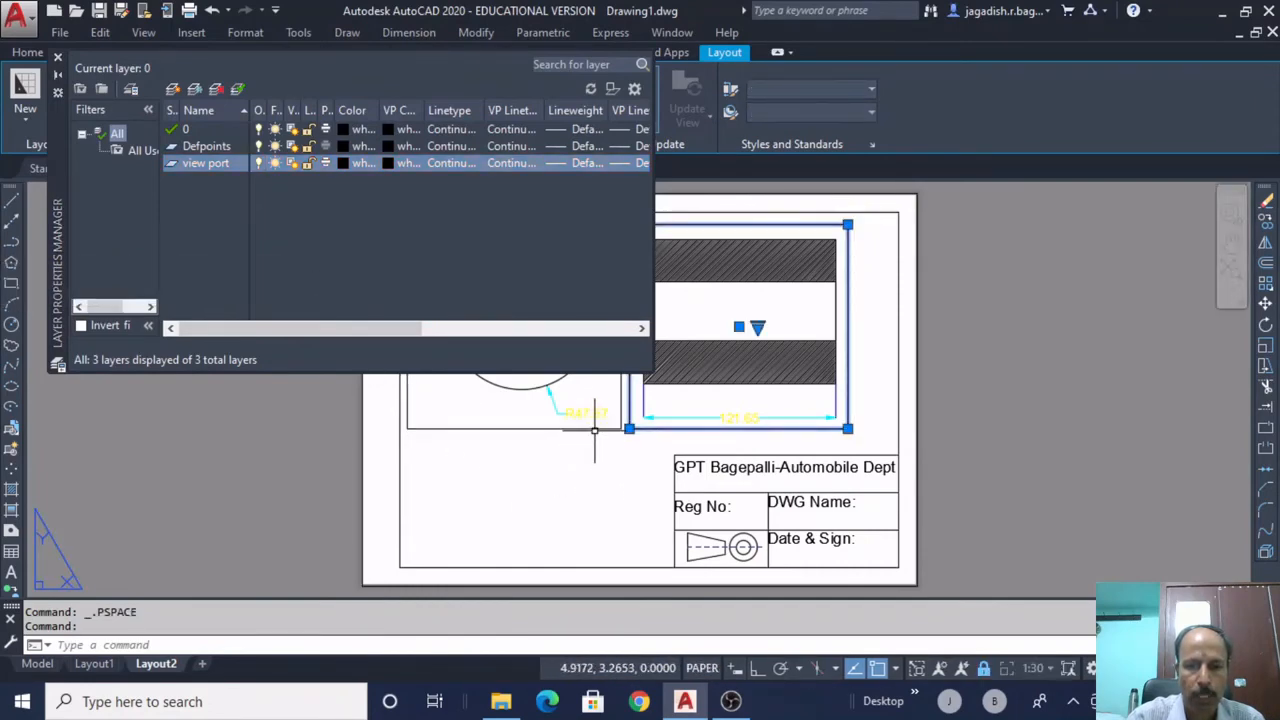
pyautogui.click(596, 428)
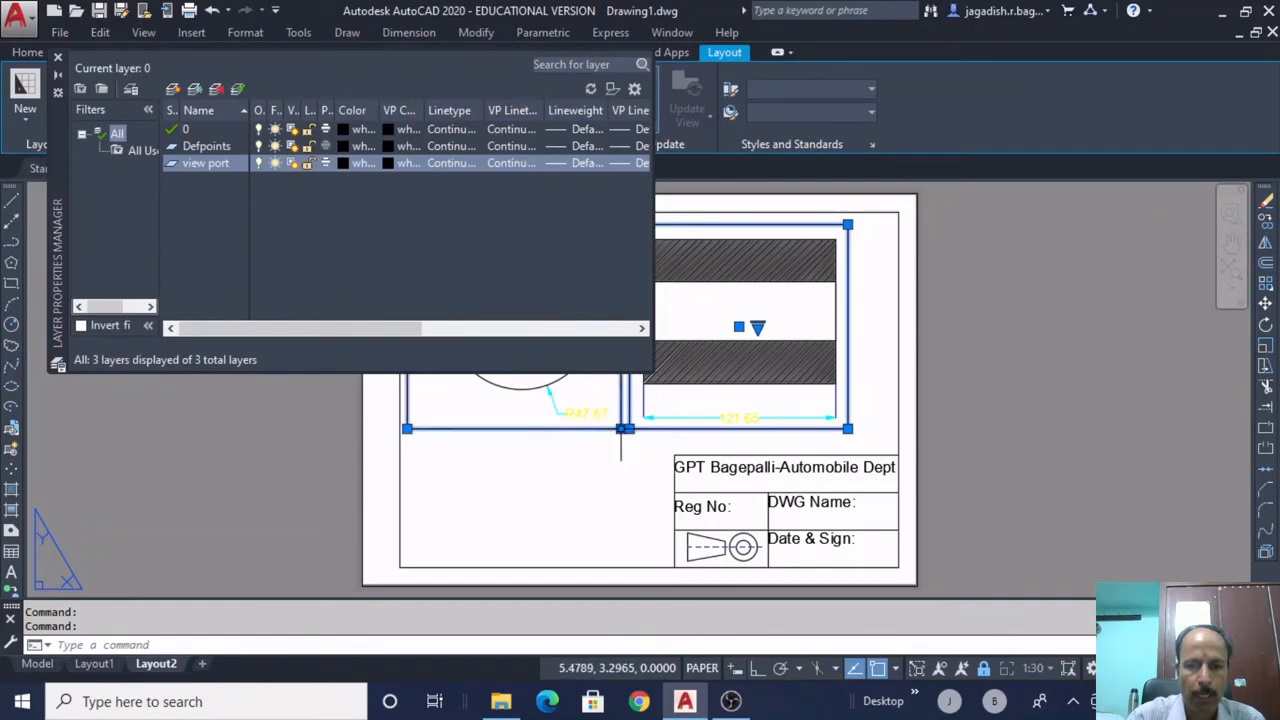
pyautogui.rightClick(621, 437)
pyautogui.click(656, 647)
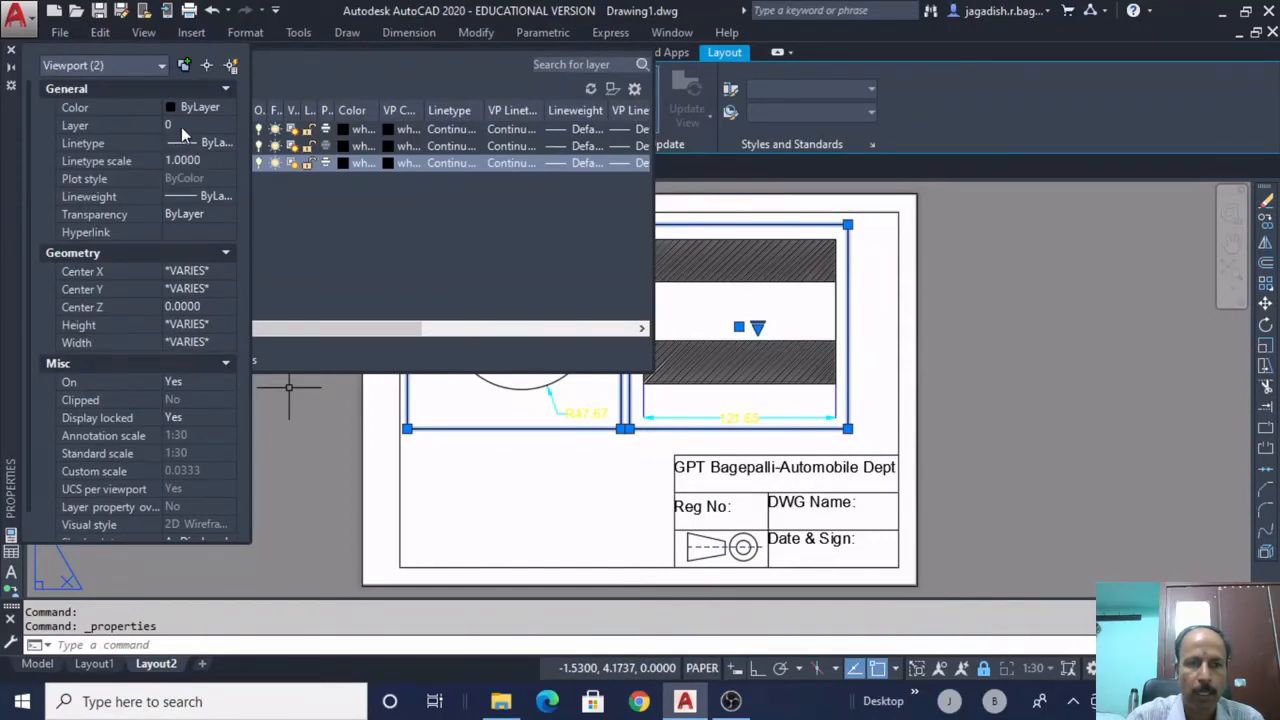
pyautogui.click(181, 127)
pyautogui.click(182, 126)
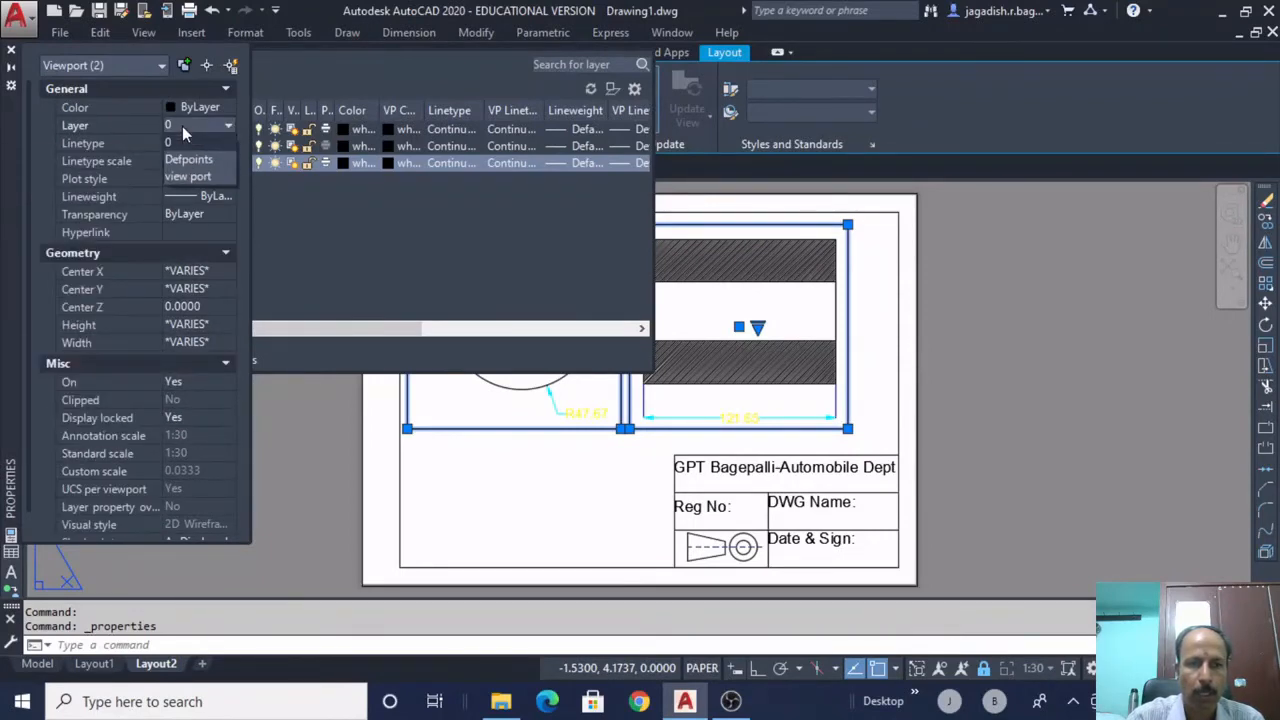
pyautogui.click(186, 177)
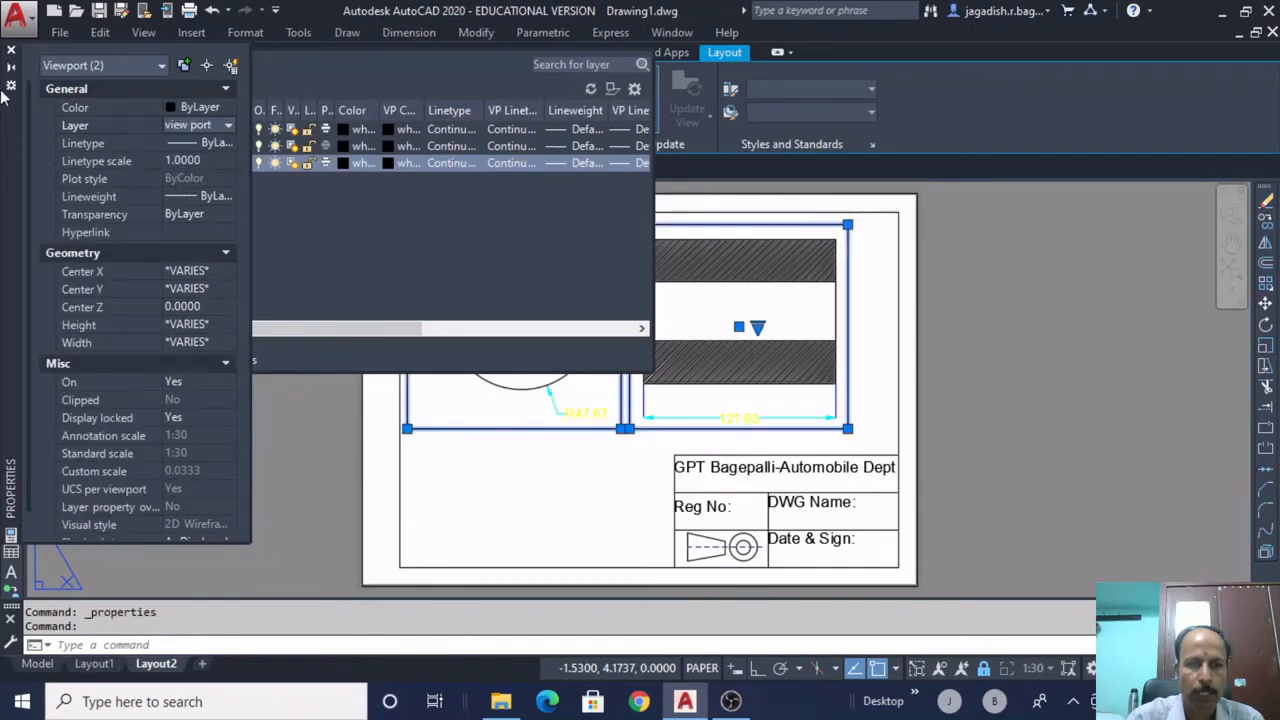
pyautogui.click(11, 49)
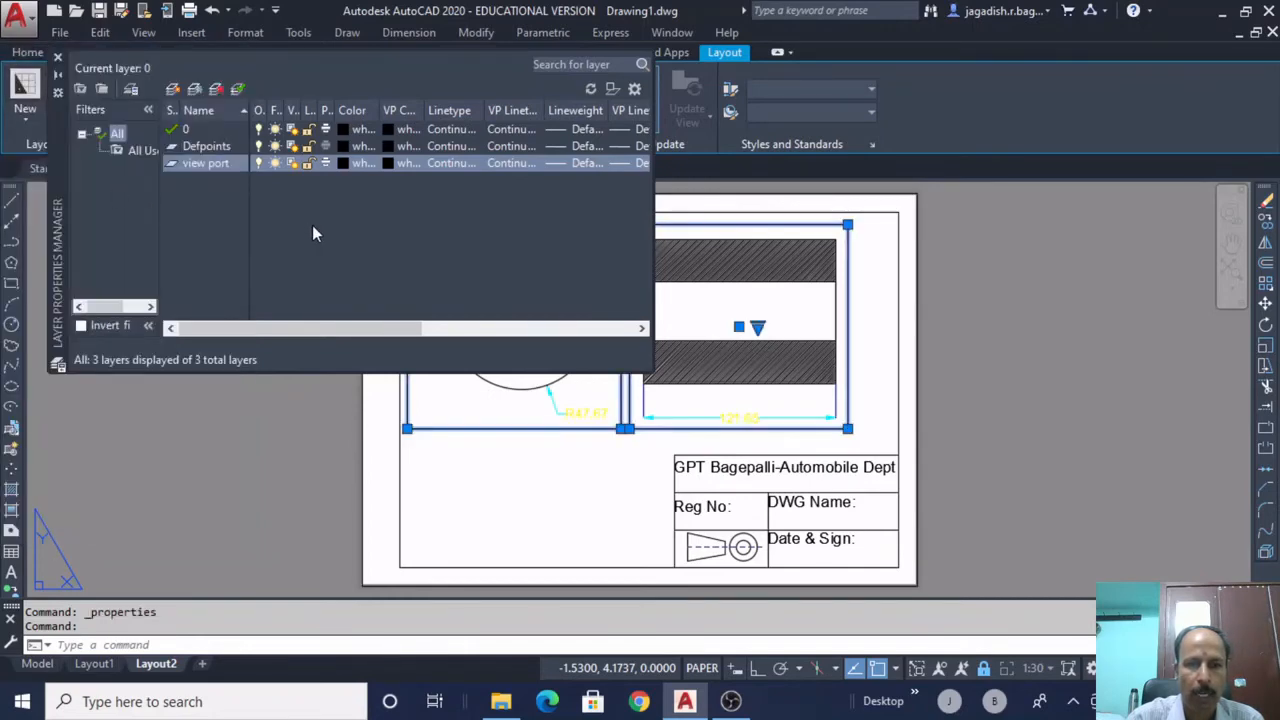
# Turn off the view port layer to hide the viewport frames and close the layer manager
pyautogui.click(494, 492)
pyautogui.click(512, 482)
pyautogui.click(542, 466)
pyautogui.click(542, 473)
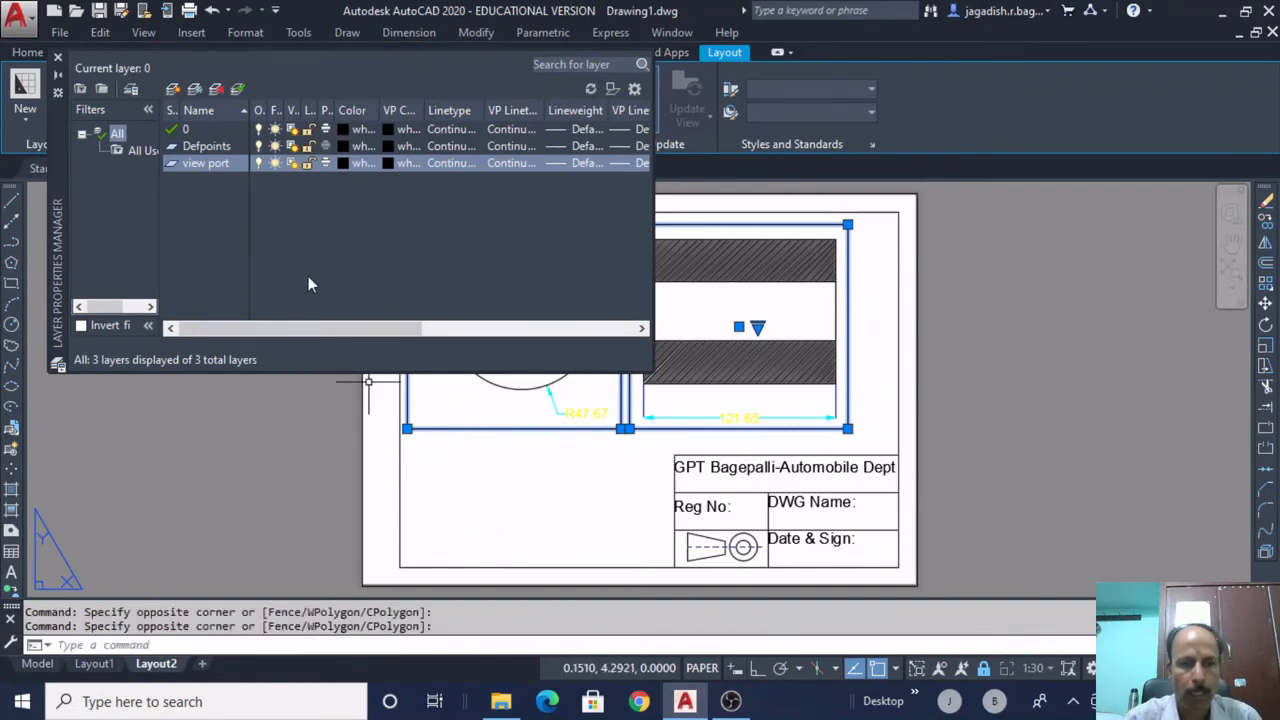
pyautogui.click(259, 164)
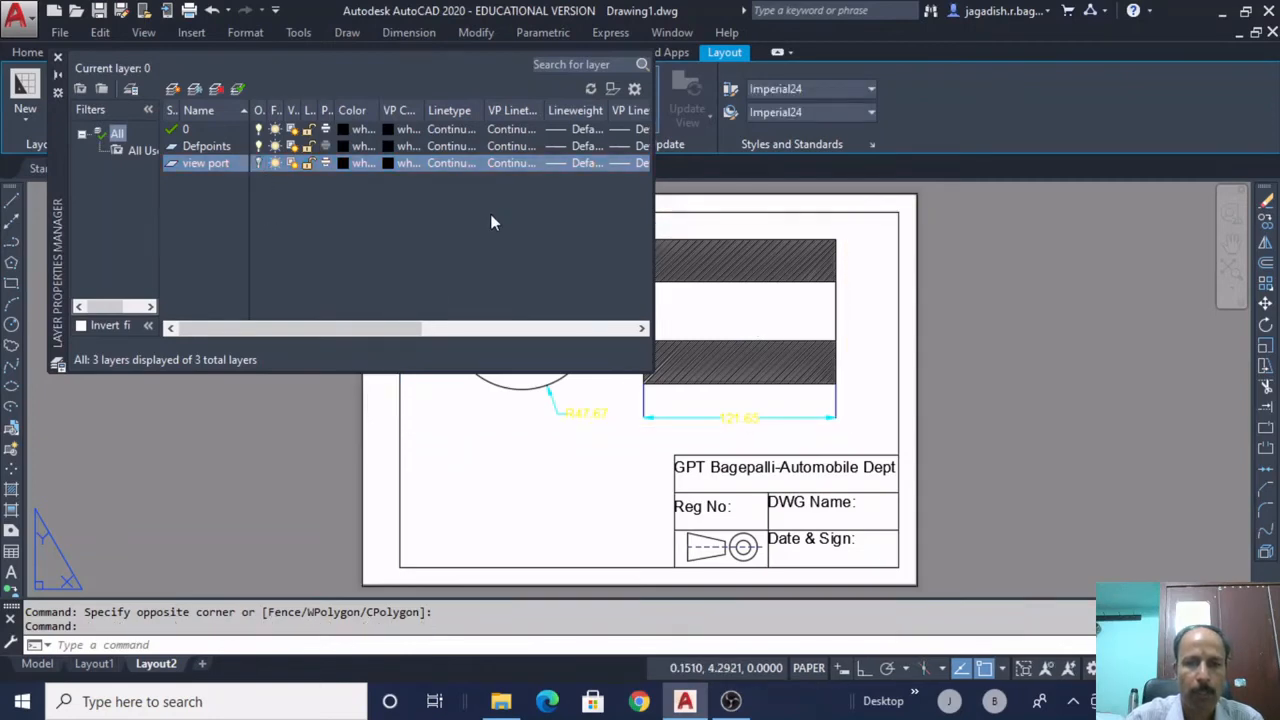
pyautogui.click(58, 57)
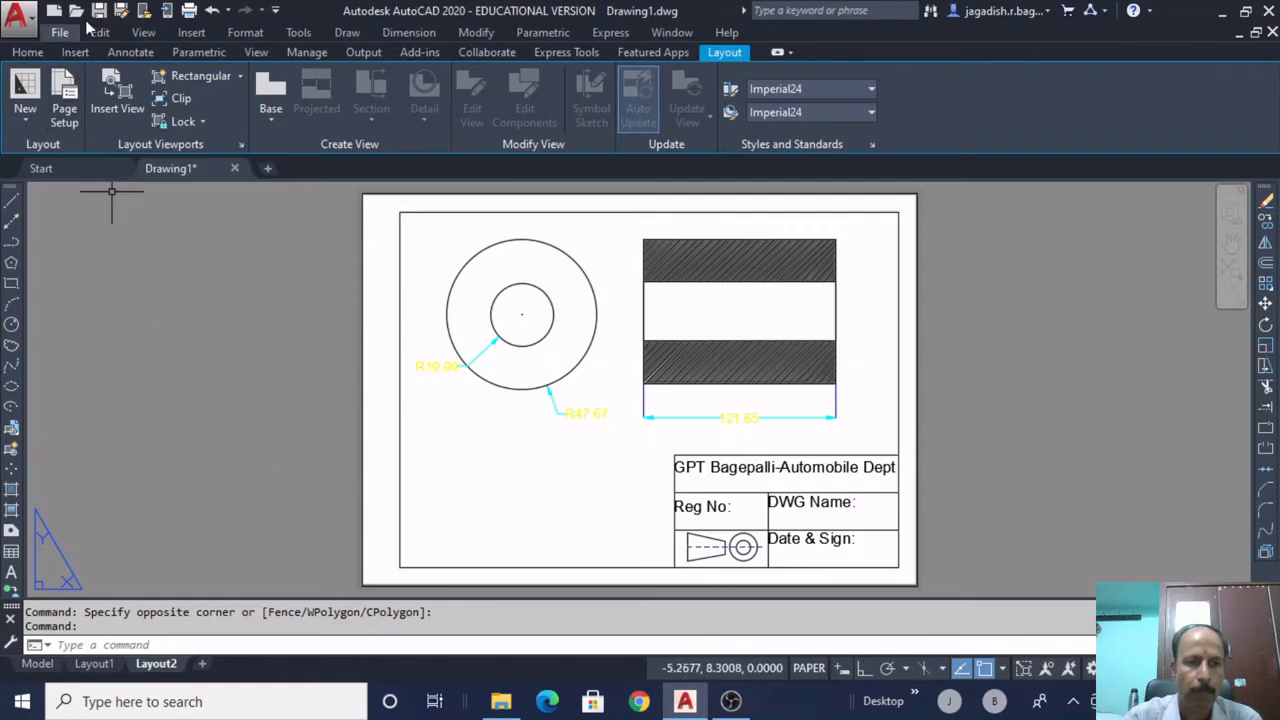
# Preview the Layout2 plot using Microsoft Print to PDF on A4, and leave without plotting
pyautogui.click(30, 29)
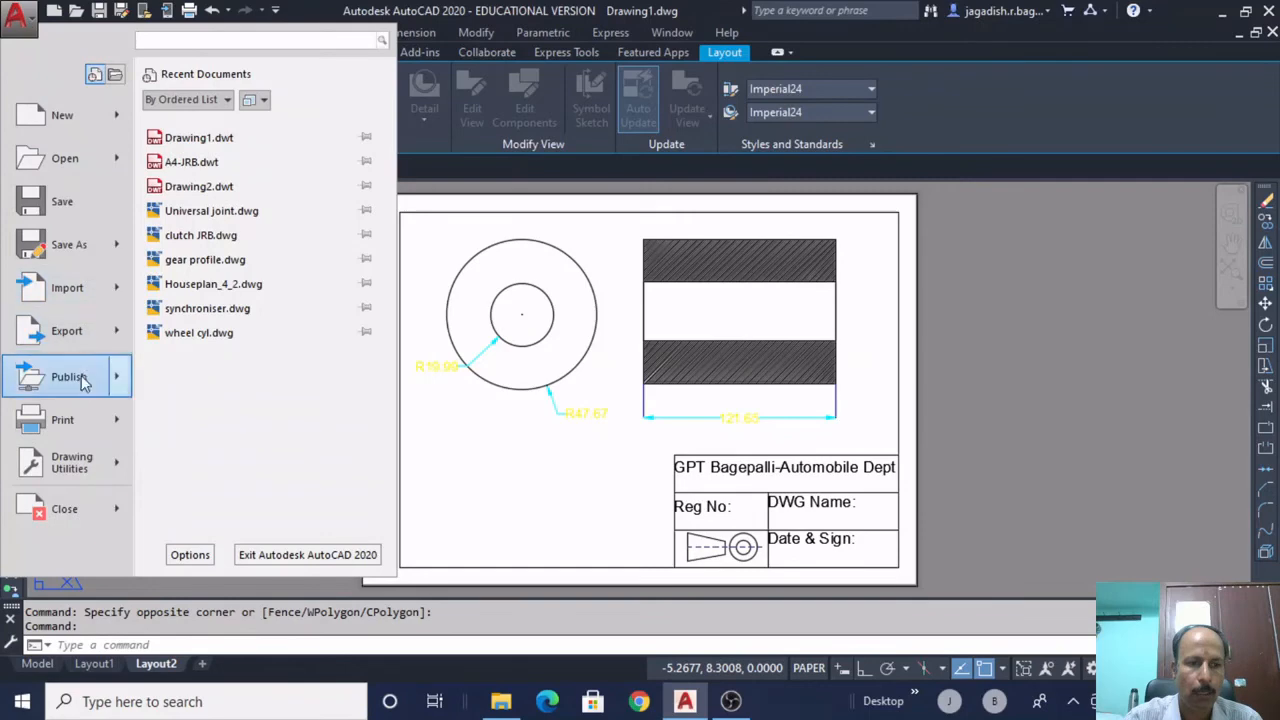
pyautogui.click(76, 416)
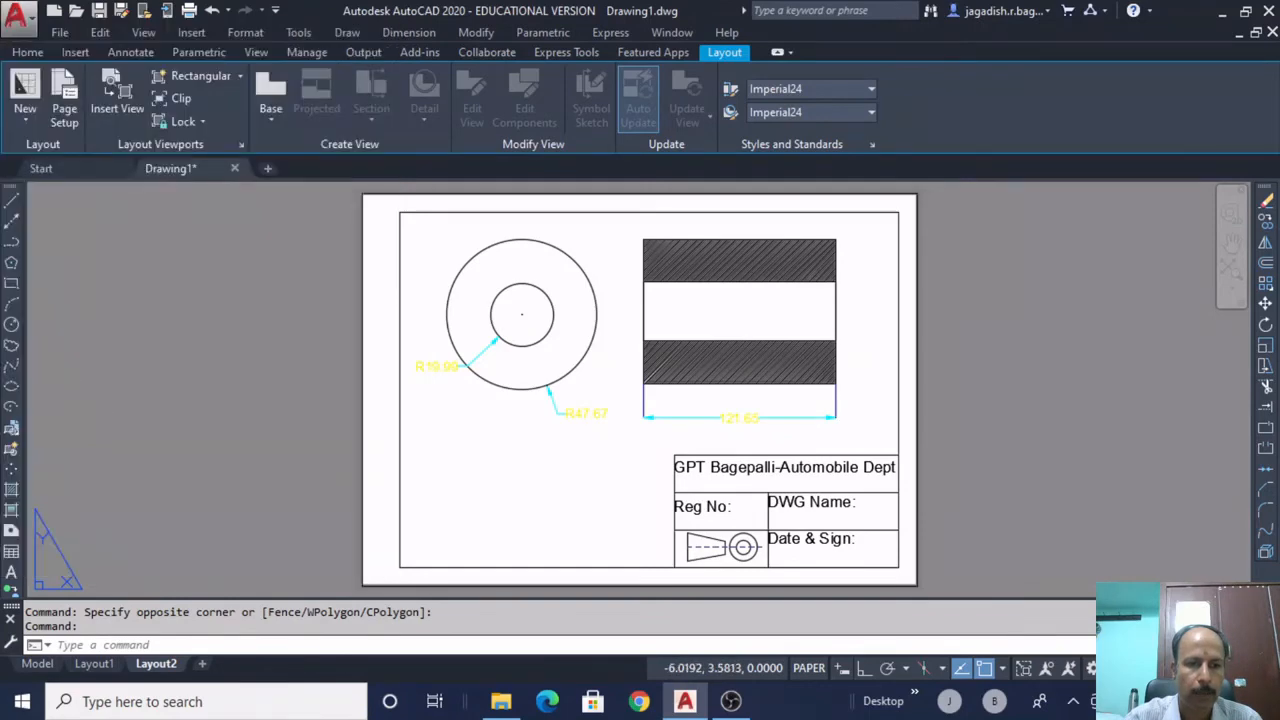
pyautogui.click(496, 396)
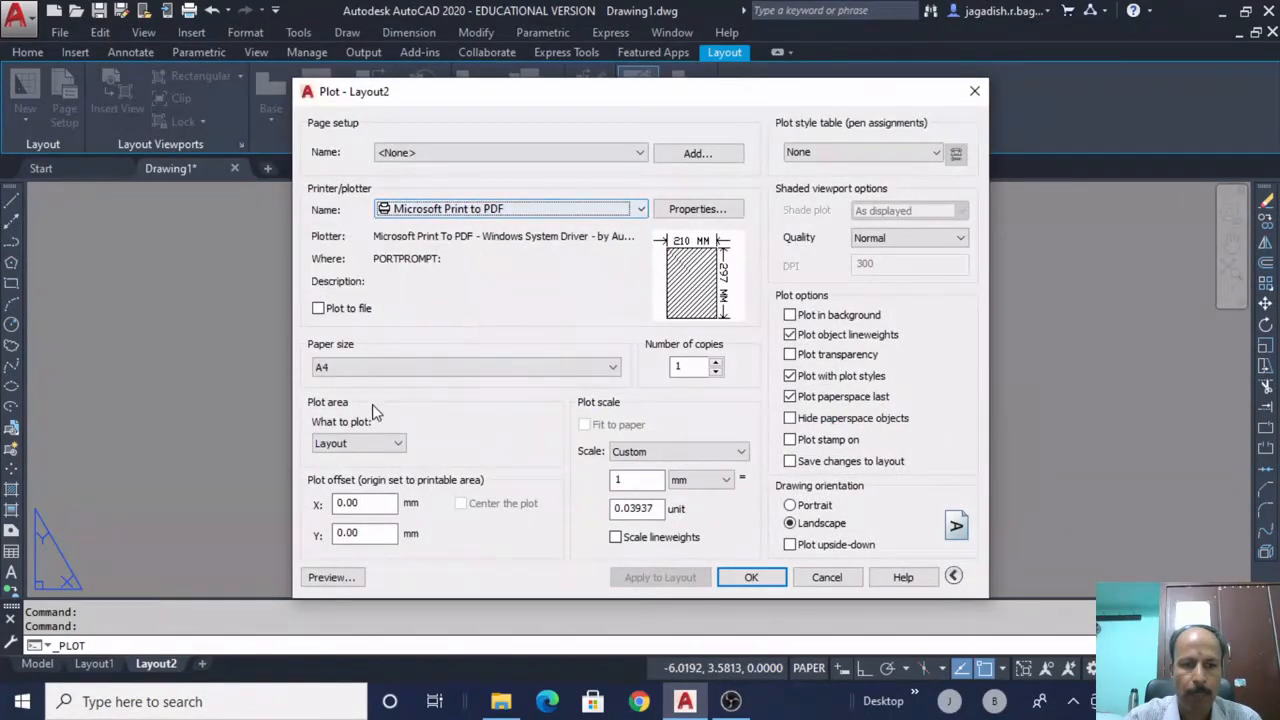
pyautogui.click(348, 578)
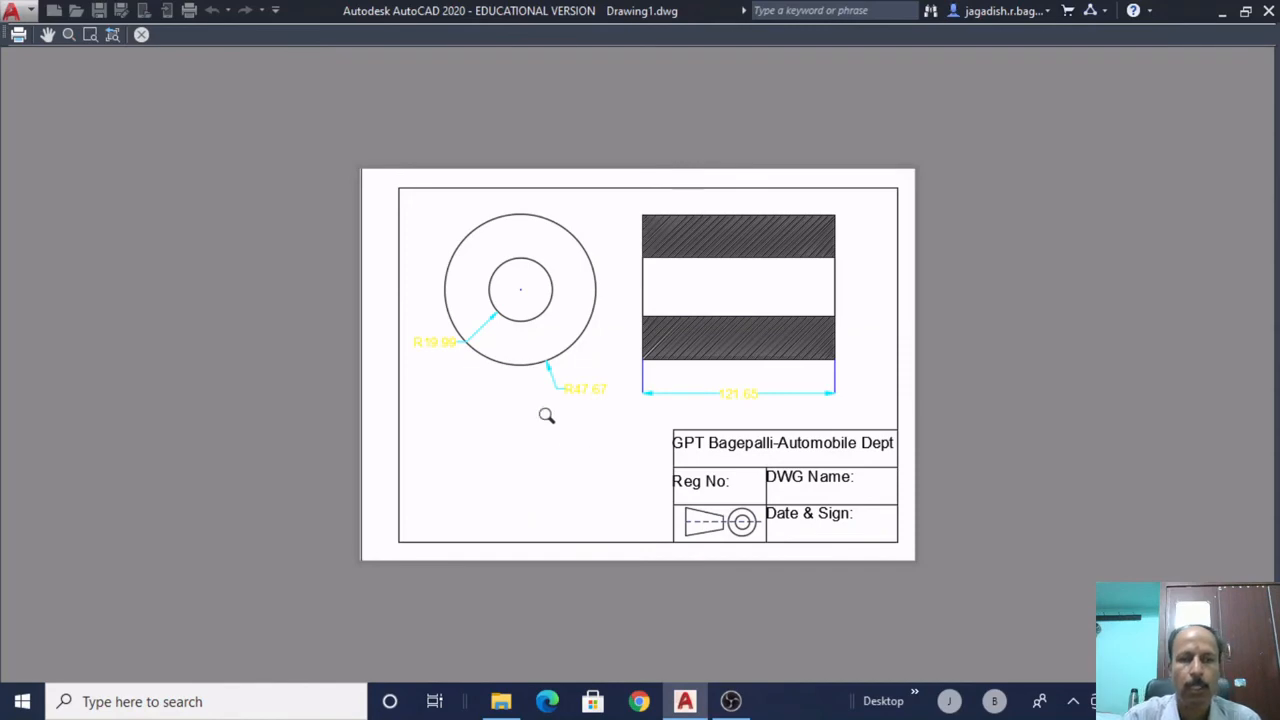
pyautogui.click(142, 35)
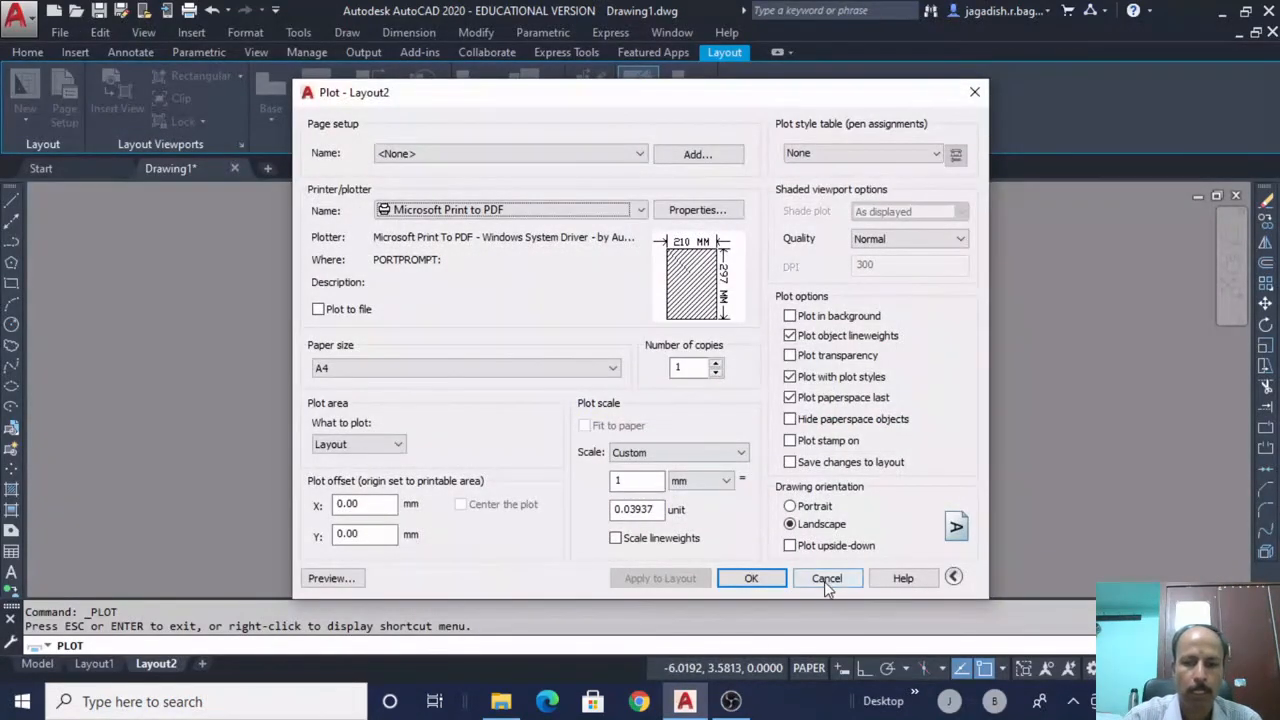
pyautogui.click(826, 580)
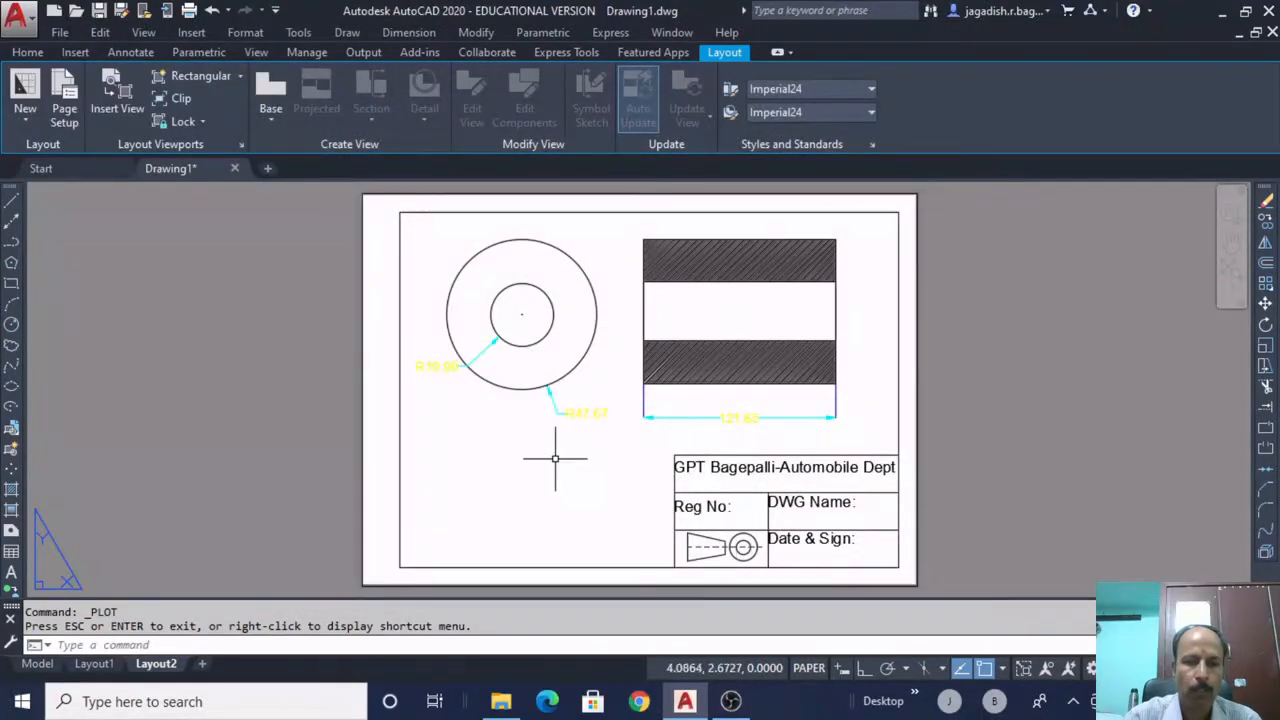
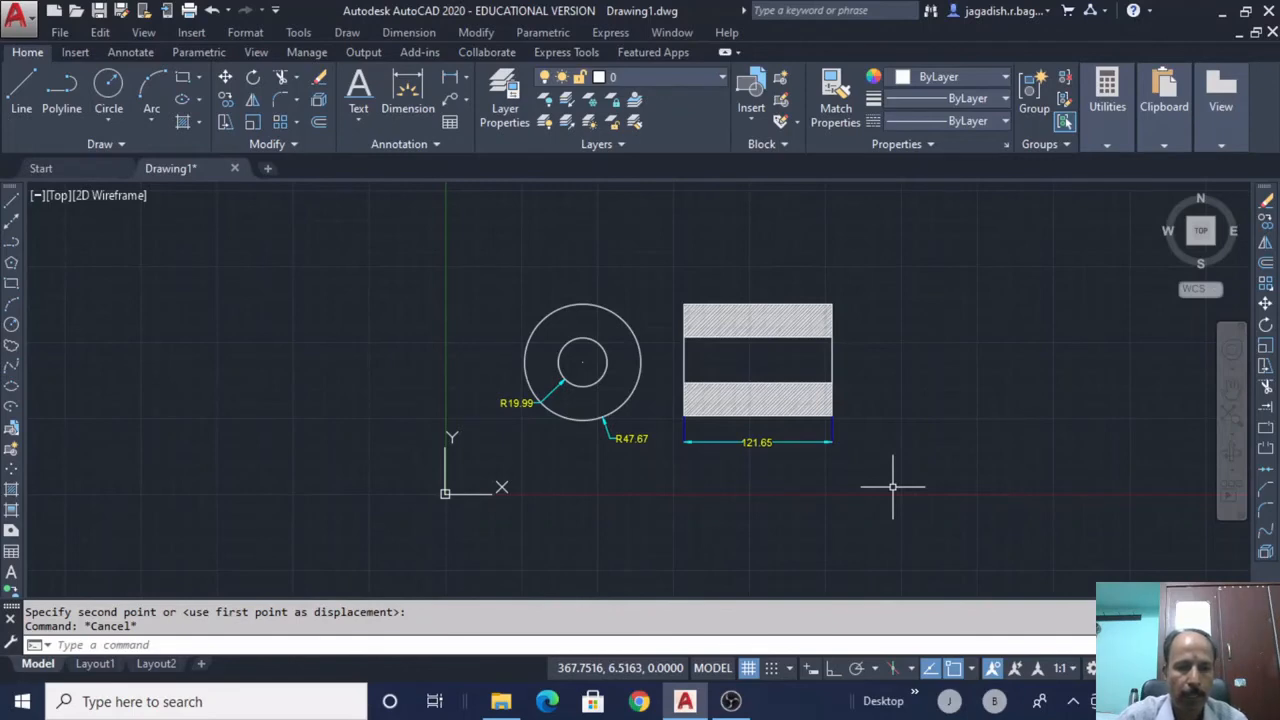
# Compare the Layout1 and Layout2 sheets, trying to select the hatched section strip on Layout2, and end on Layout1
pyautogui.click(97, 665)
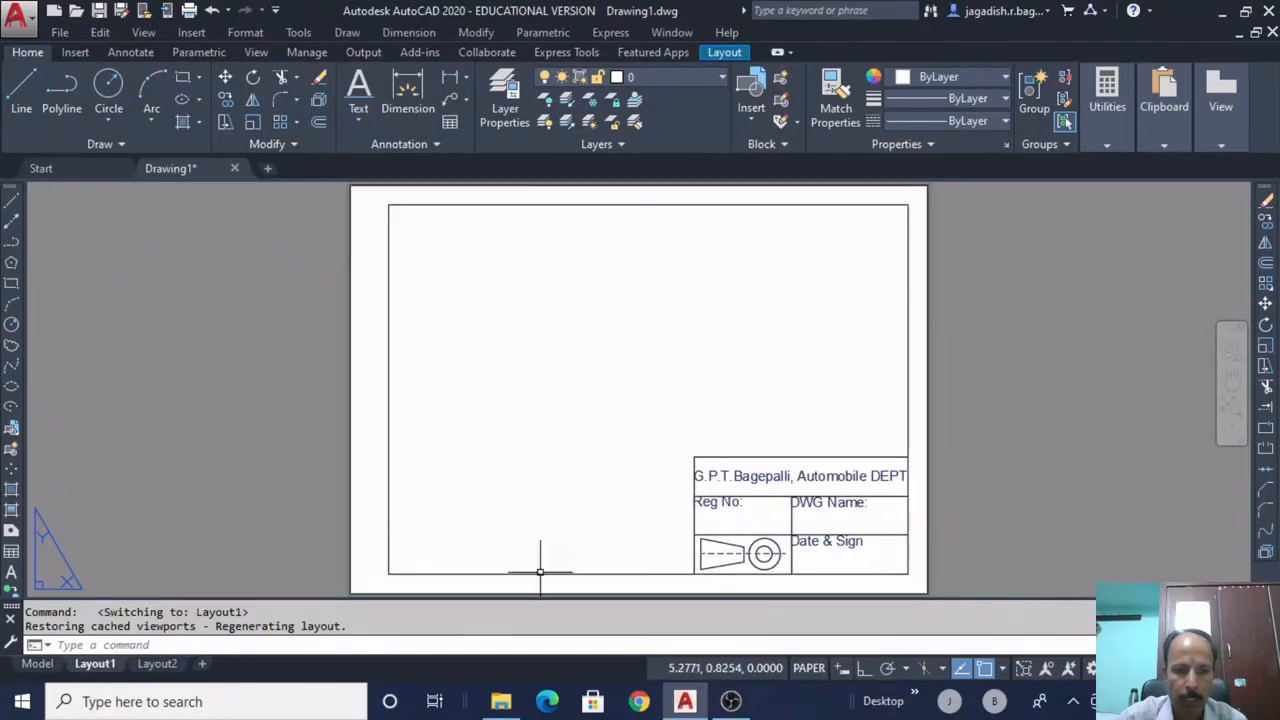
pyautogui.click(157, 663)
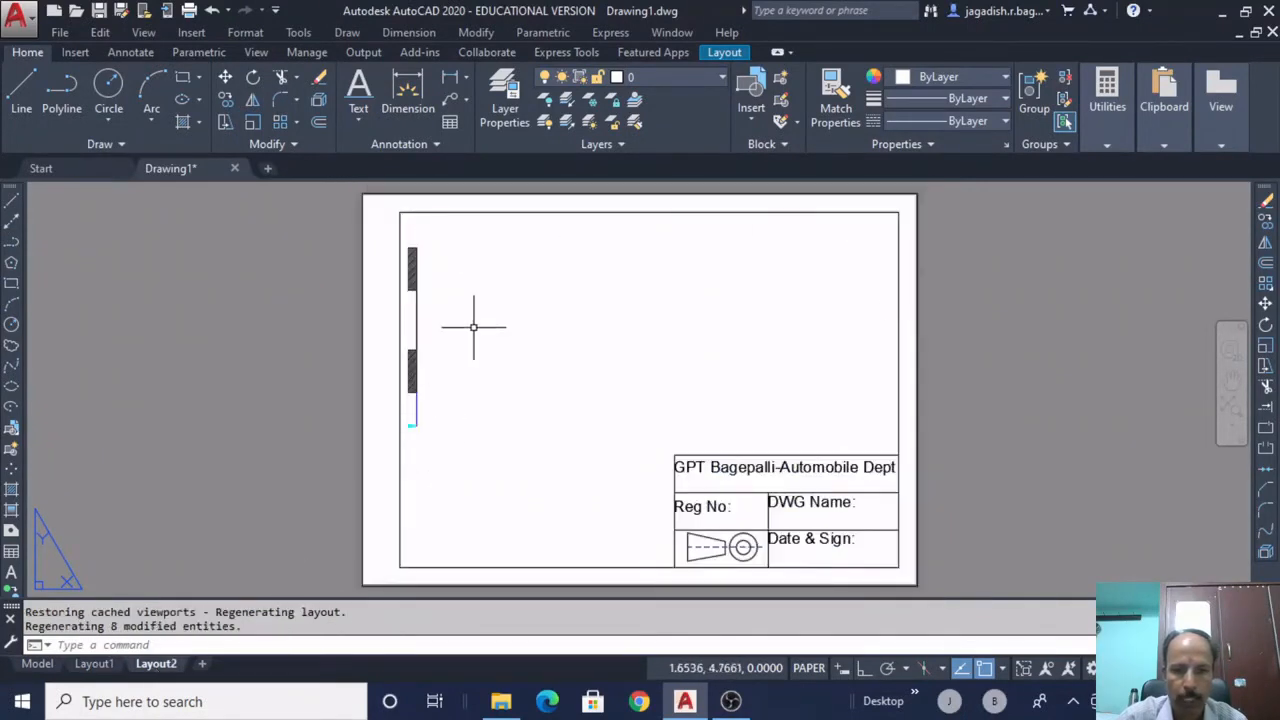
pyautogui.click(416, 358)
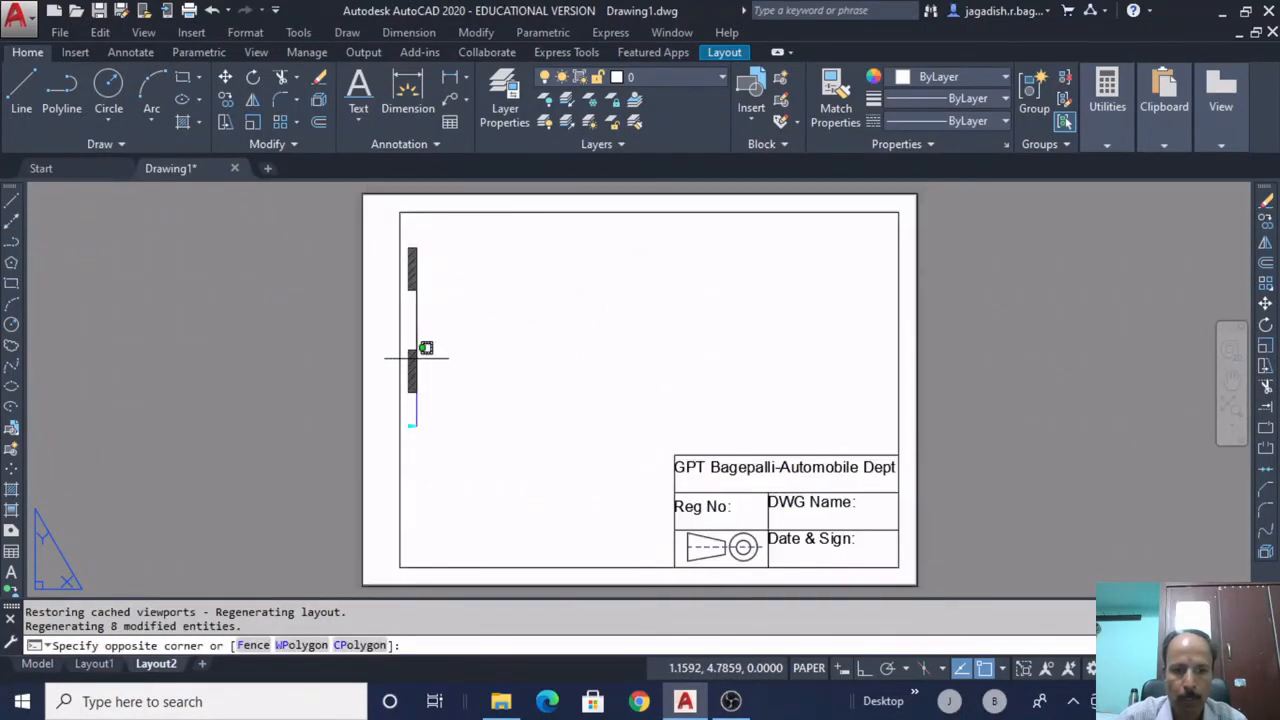
pyautogui.click(430, 432)
pyautogui.click(413, 421)
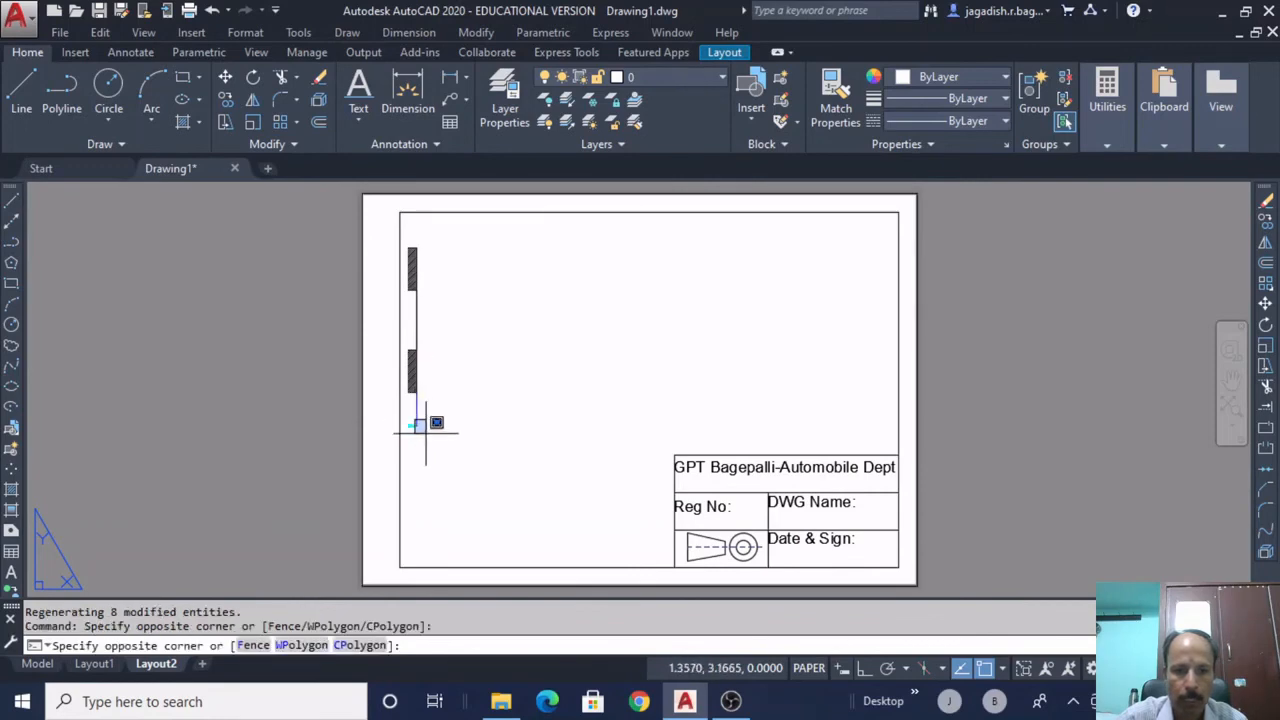
pyautogui.click(400, 357)
pyautogui.click(412, 365)
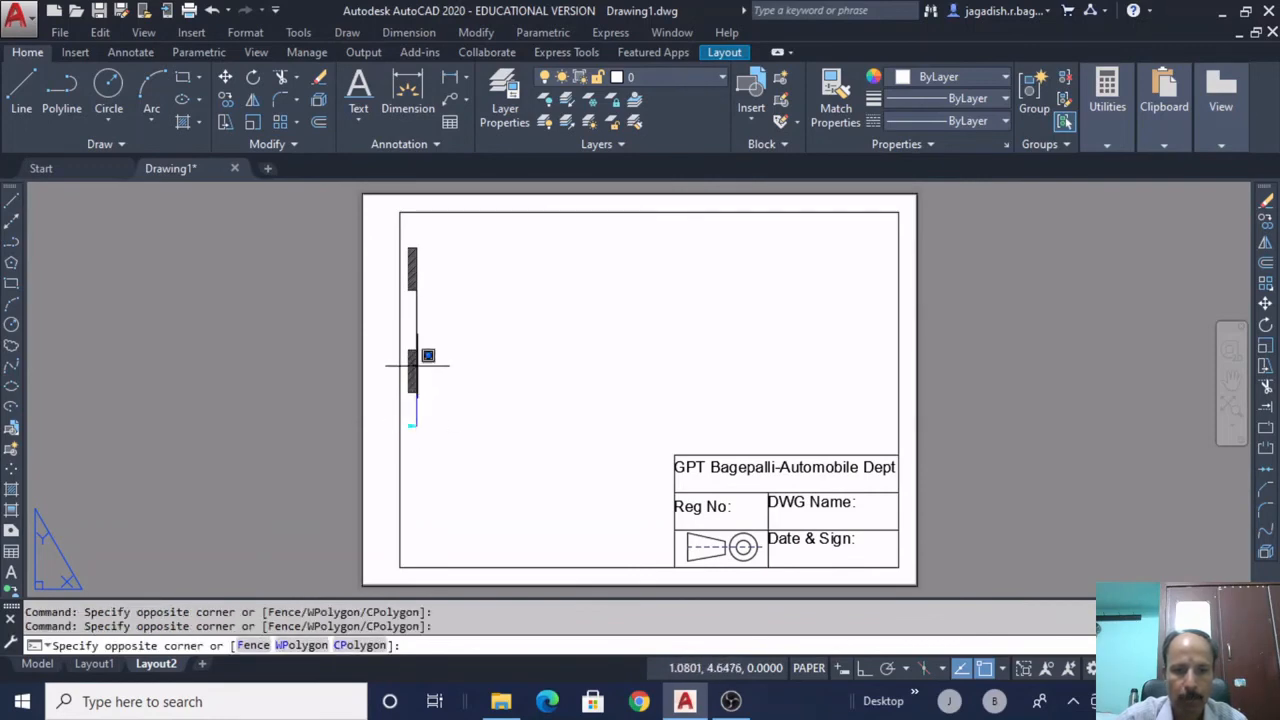
pyautogui.click(550, 407)
pyautogui.click(104, 665)
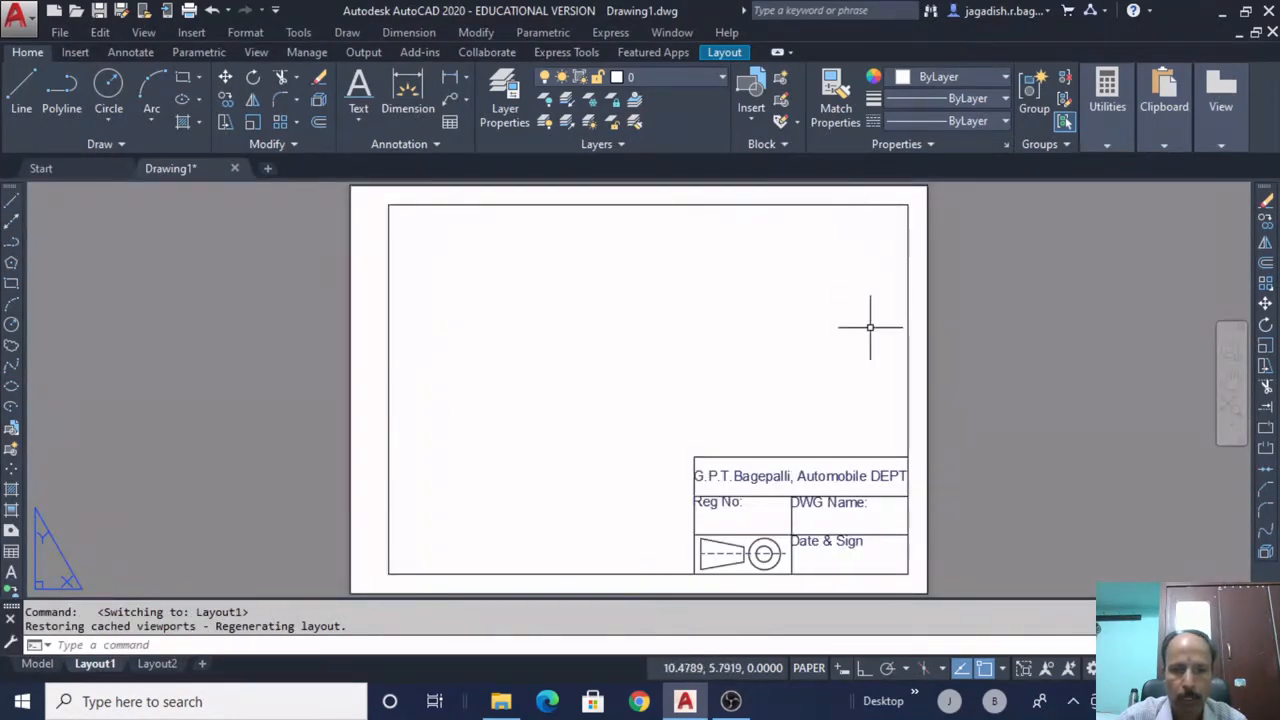
pyautogui.click(155, 664)
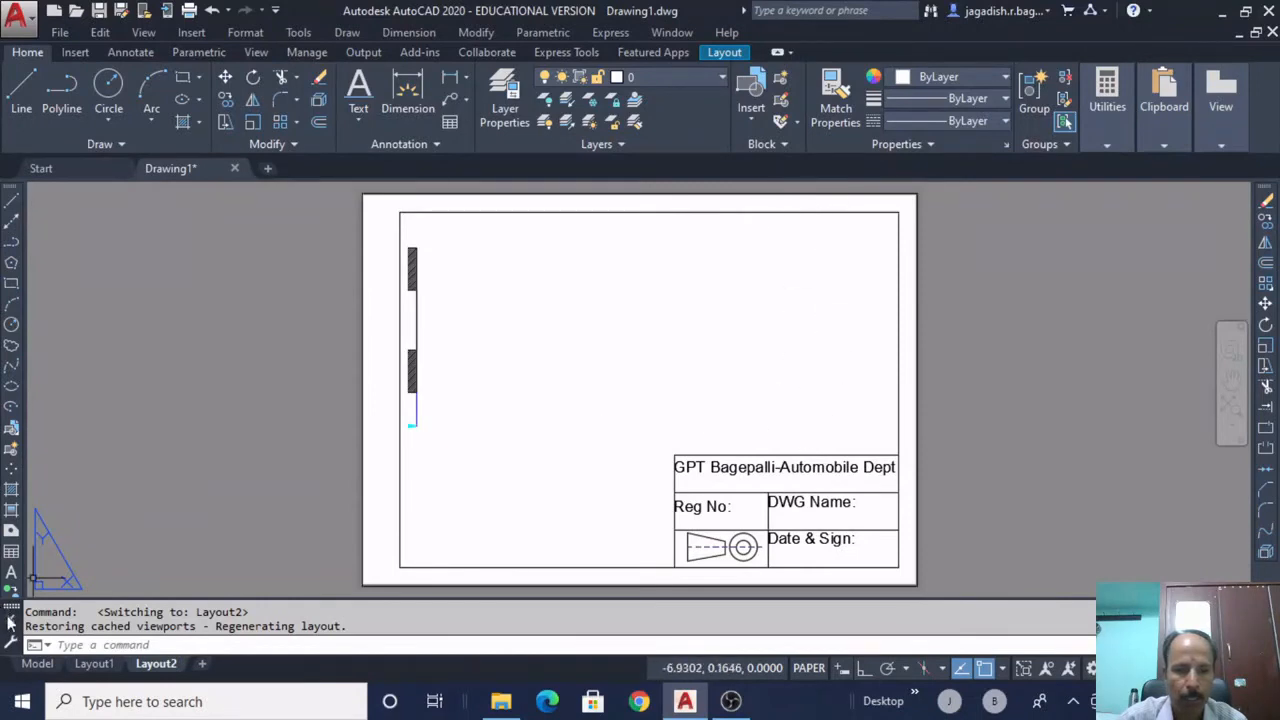
pyautogui.click(88, 665)
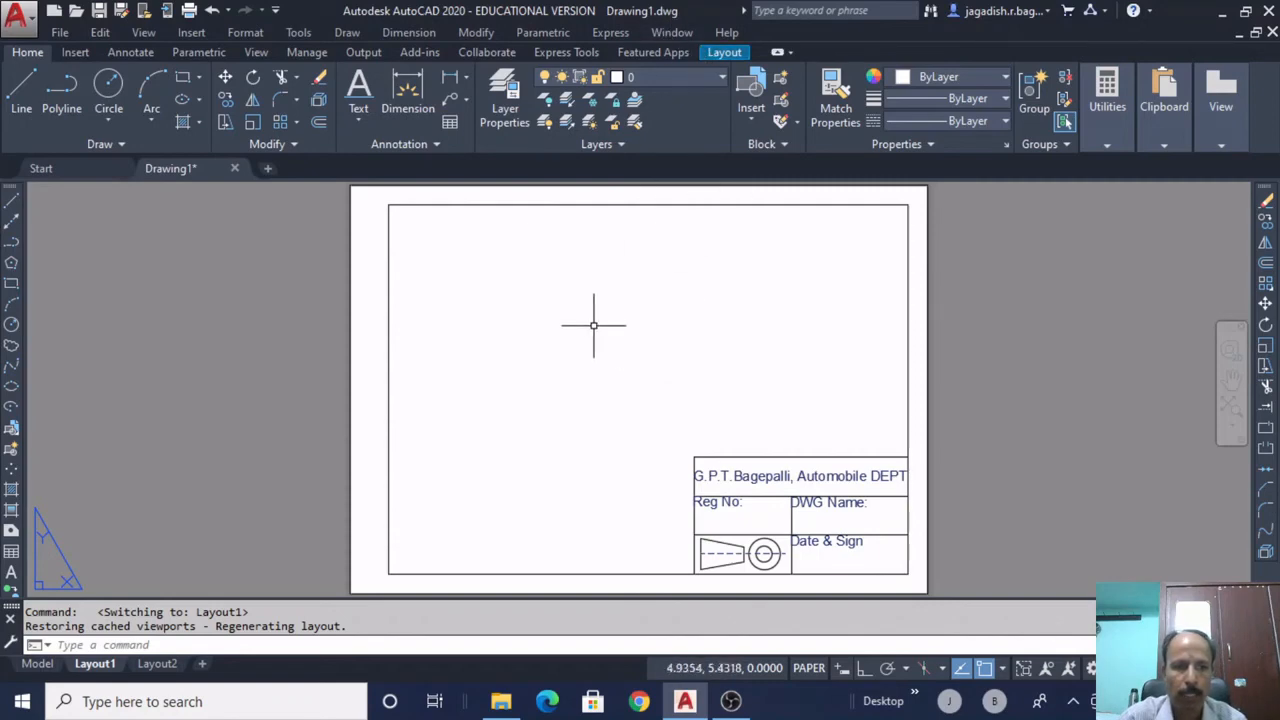
pyautogui.click(18, 14)
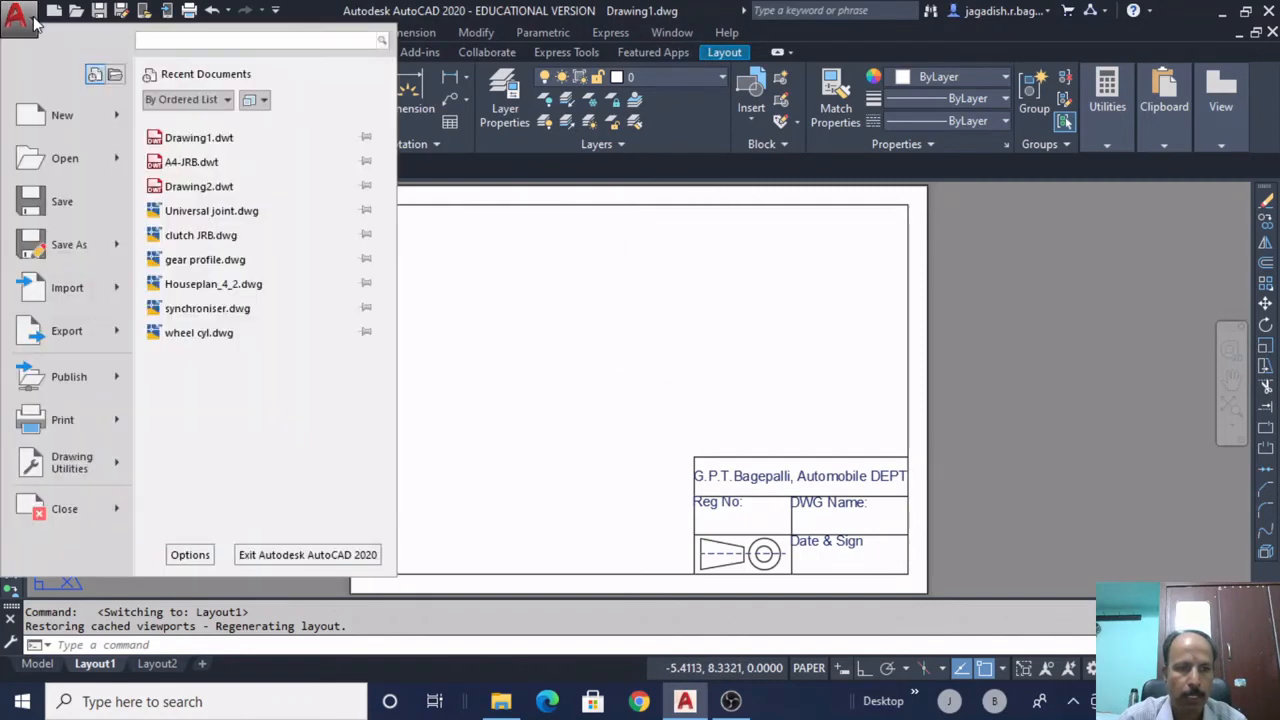
pyautogui.moveTo(60, 252)
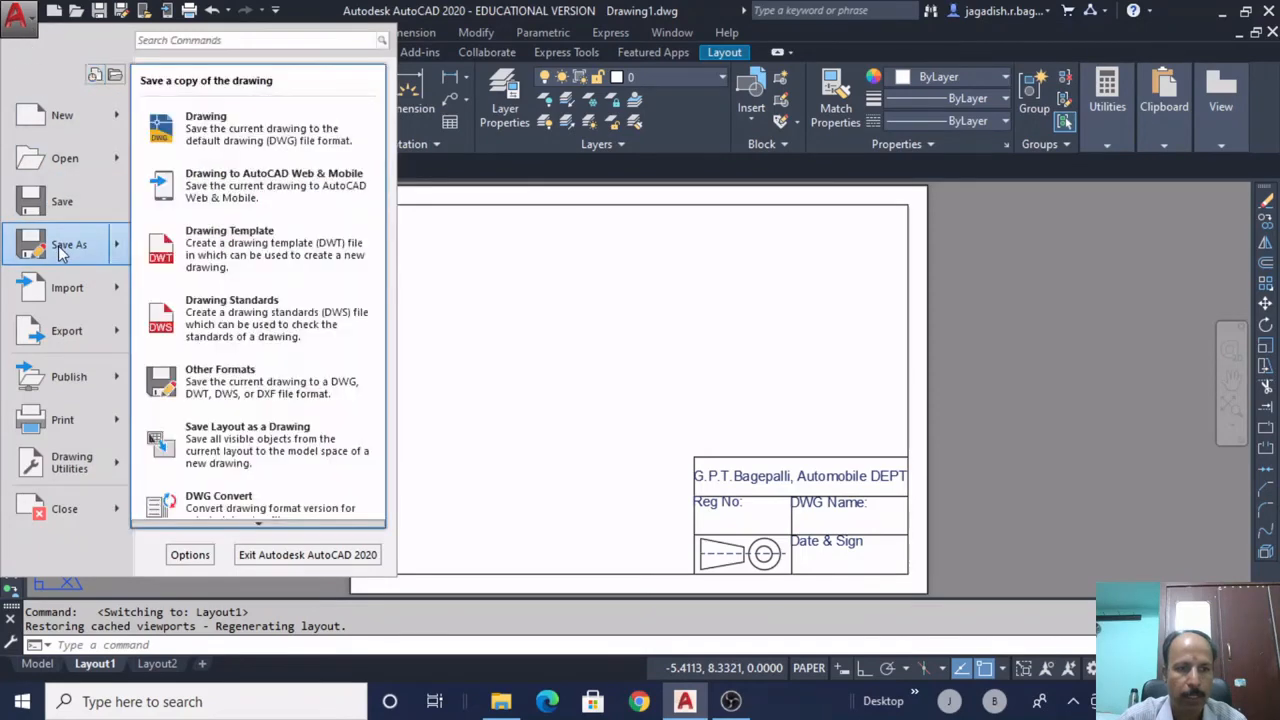
pyautogui.click(272, 248)
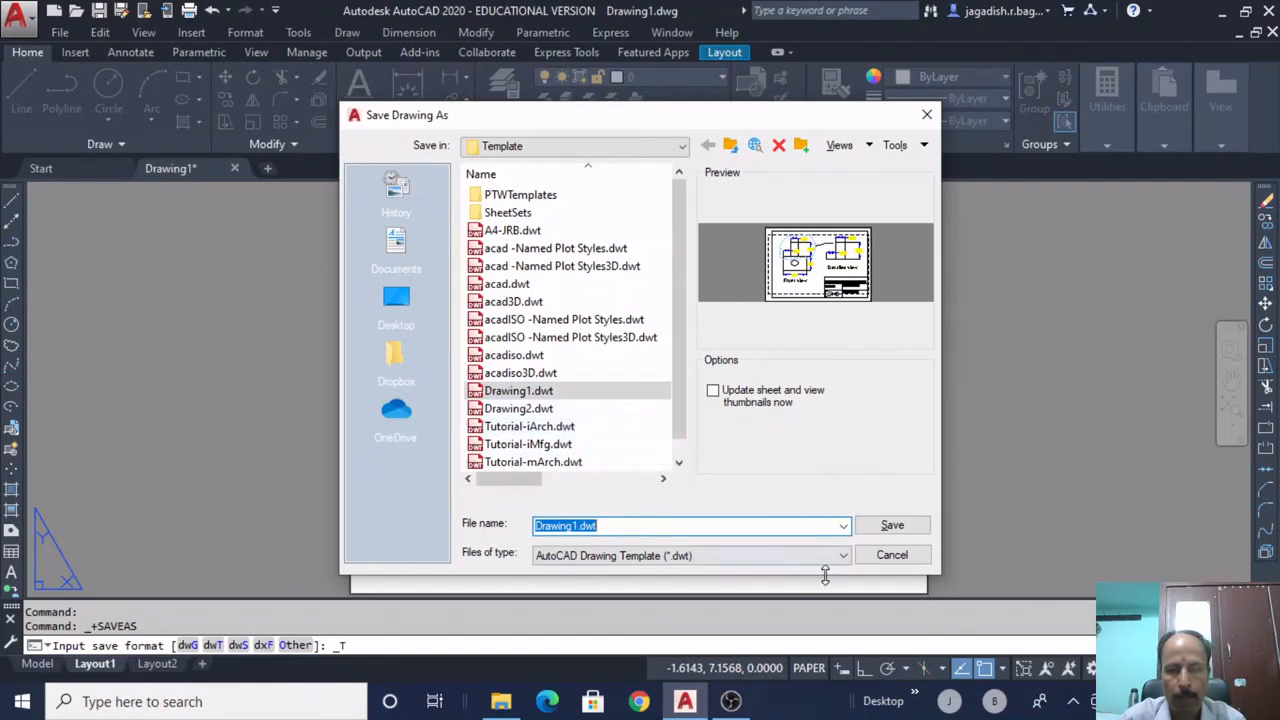
pyautogui.click(893, 558)
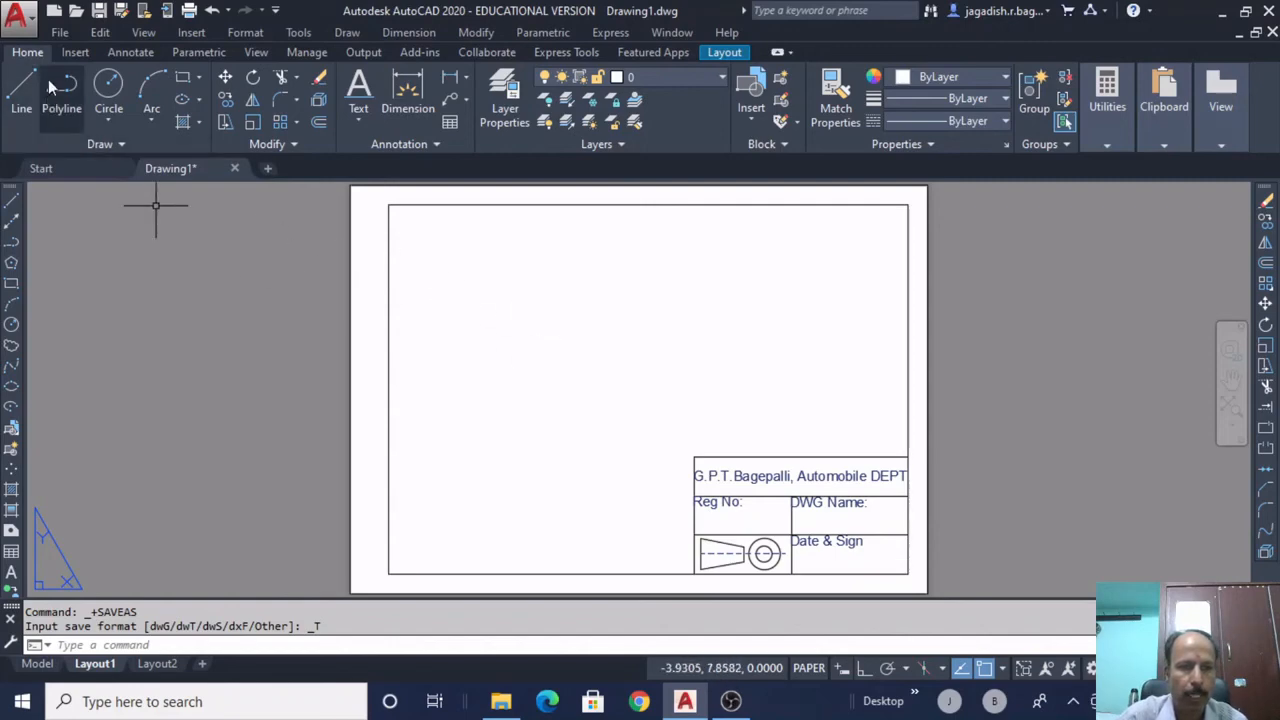
# Create a new drawing from the Drawing2.dwt template and switch it to model space
pyautogui.click(56, 19)
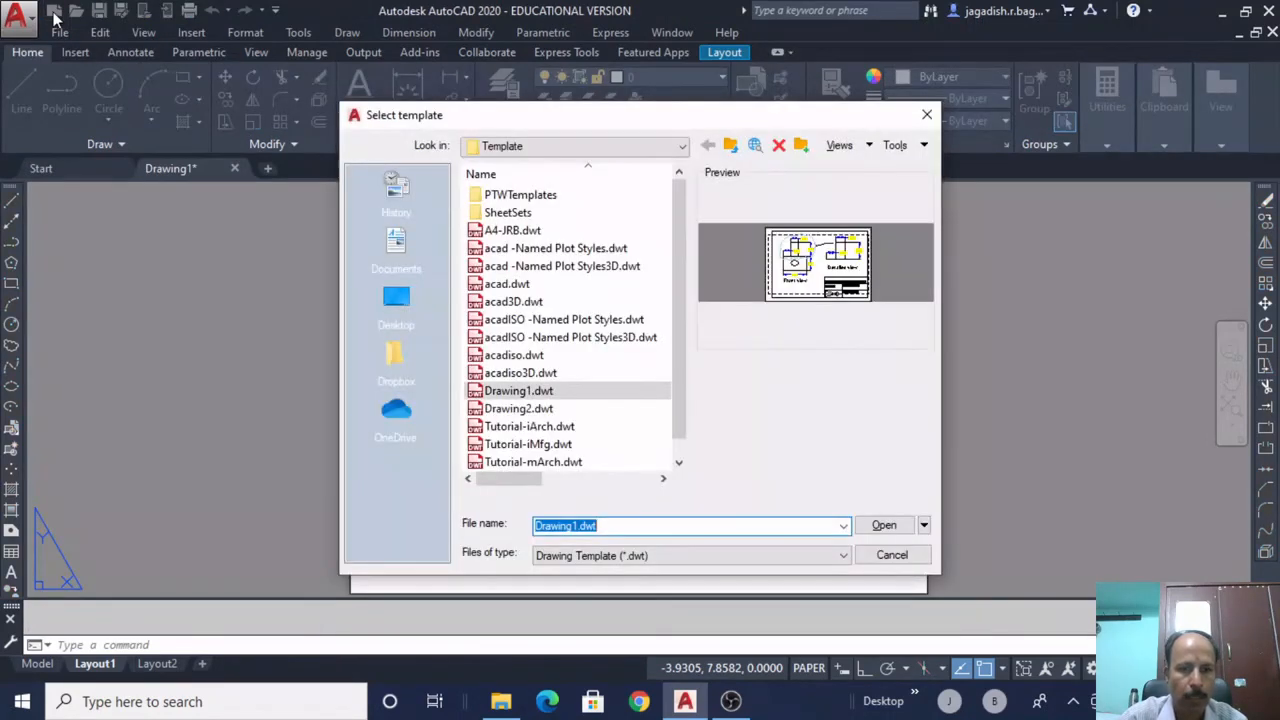
pyautogui.click(519, 410)
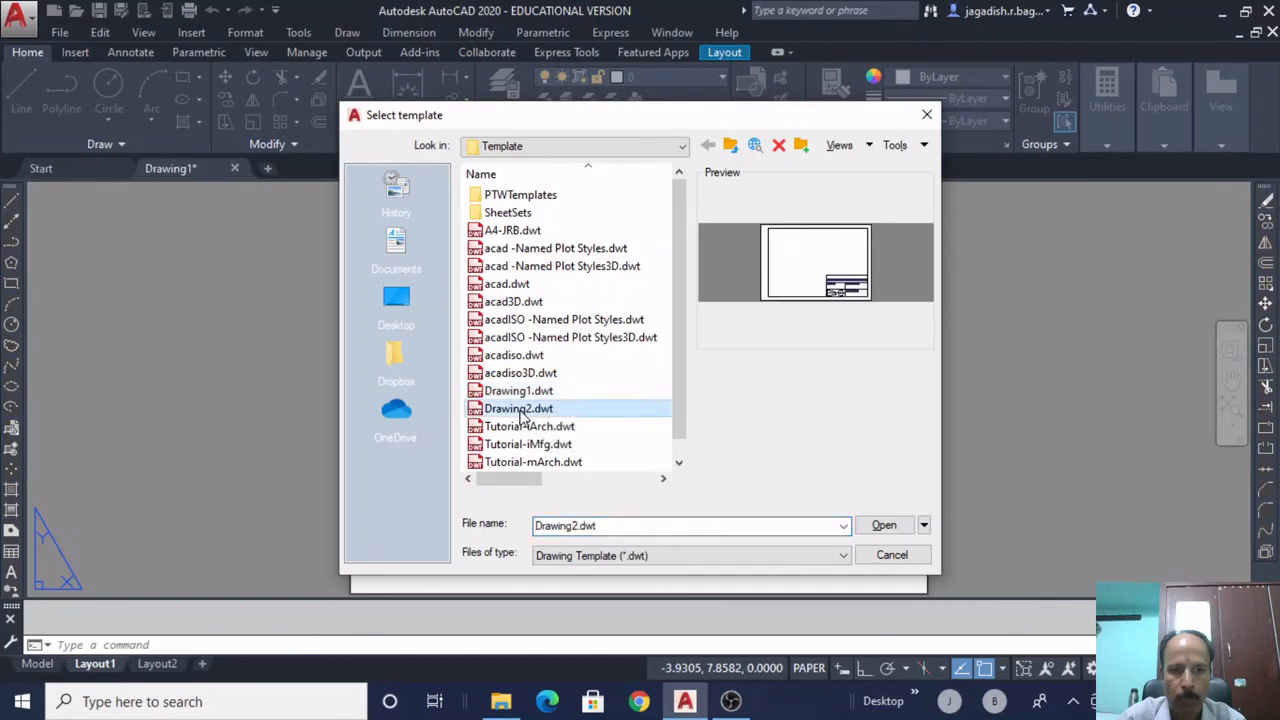
pyautogui.click(884, 527)
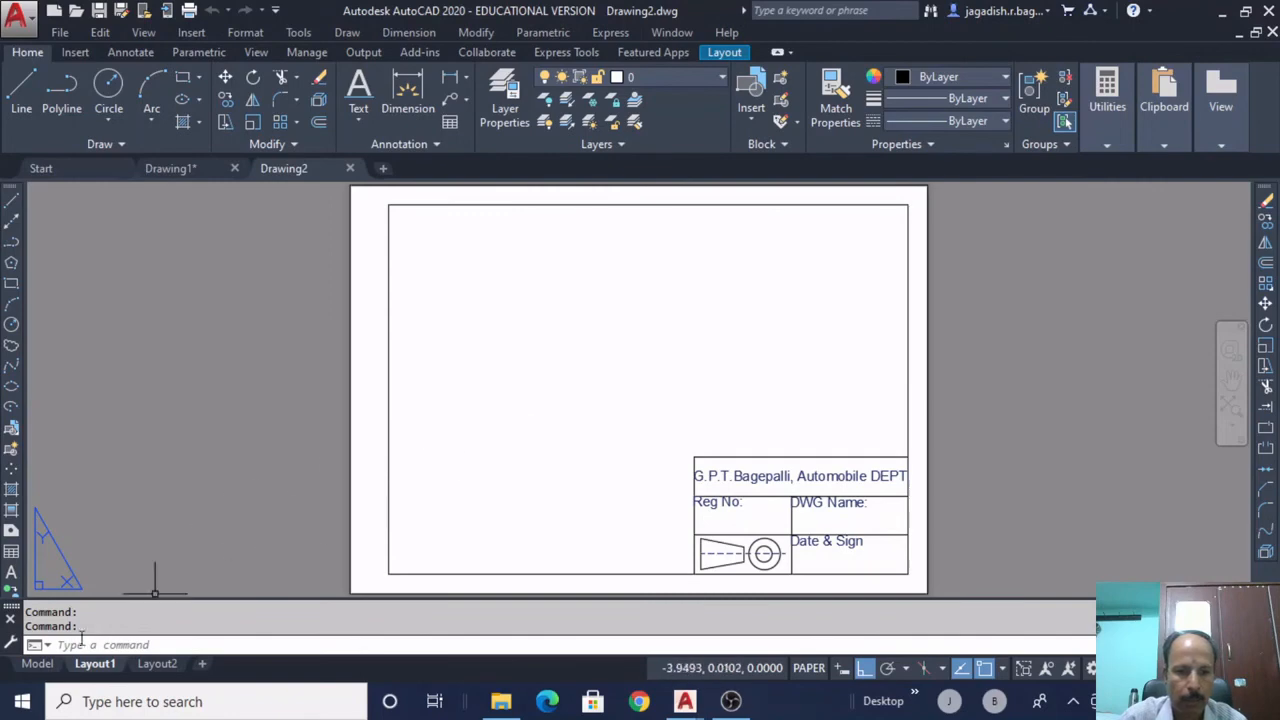
pyautogui.click(38, 664)
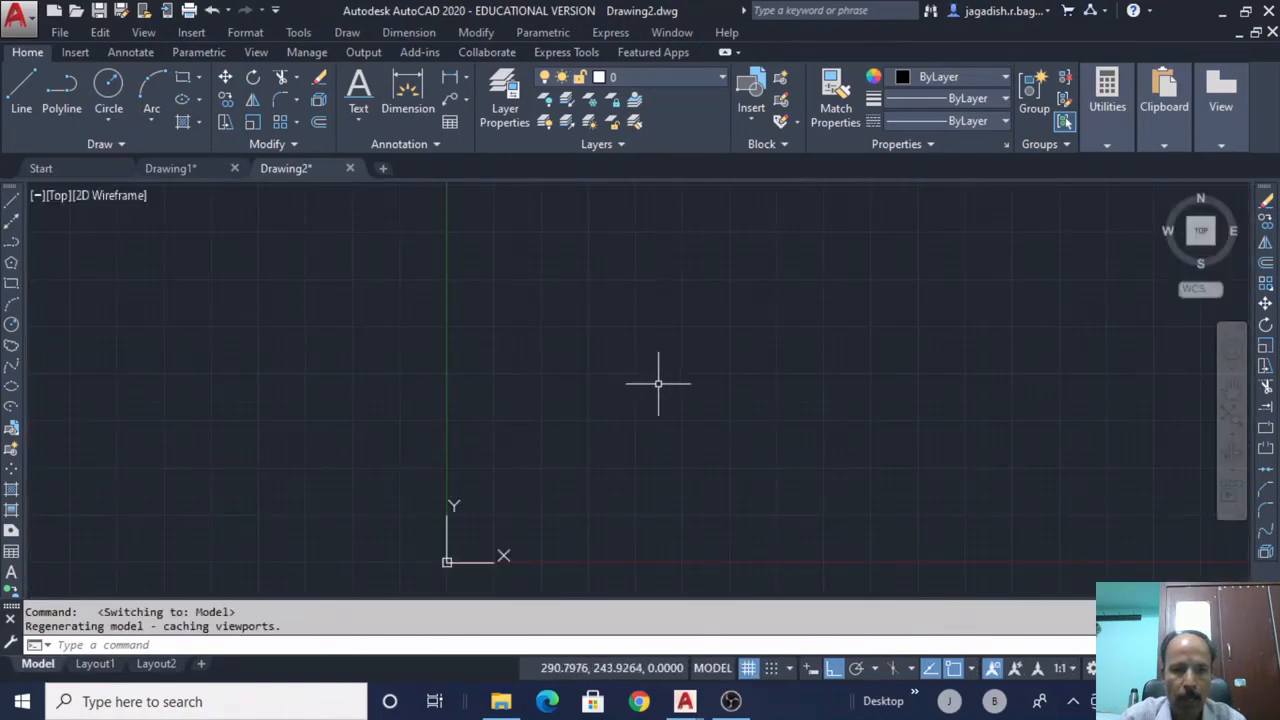
# Draw a rectangle near the origin in model space and a circle centred inside it
pyautogui.click(11, 285)
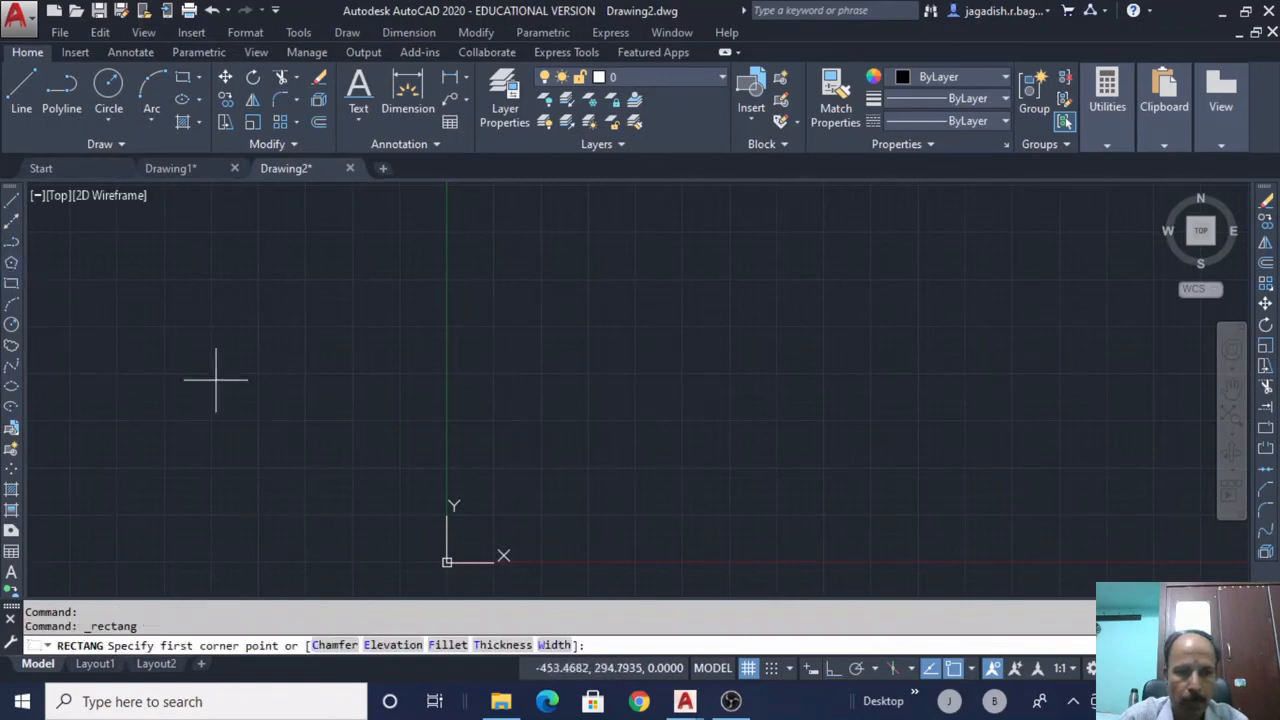
pyautogui.click(494, 467)
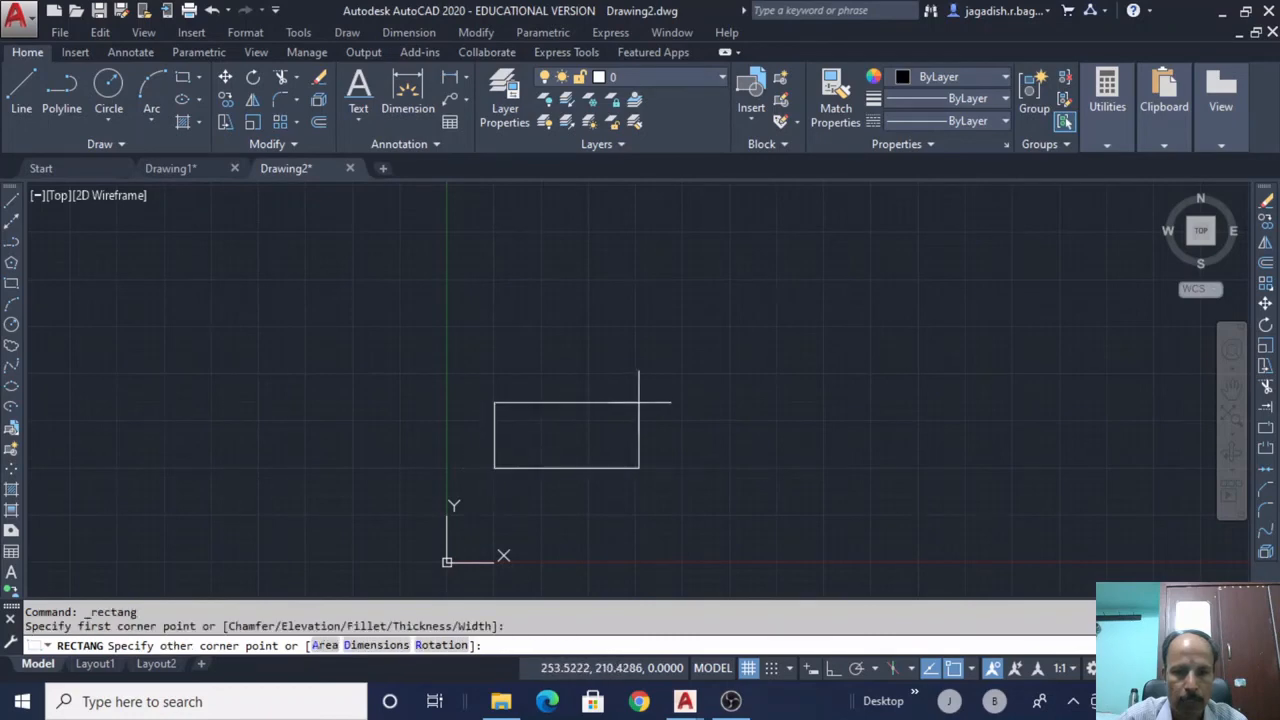
pyautogui.click(682, 326)
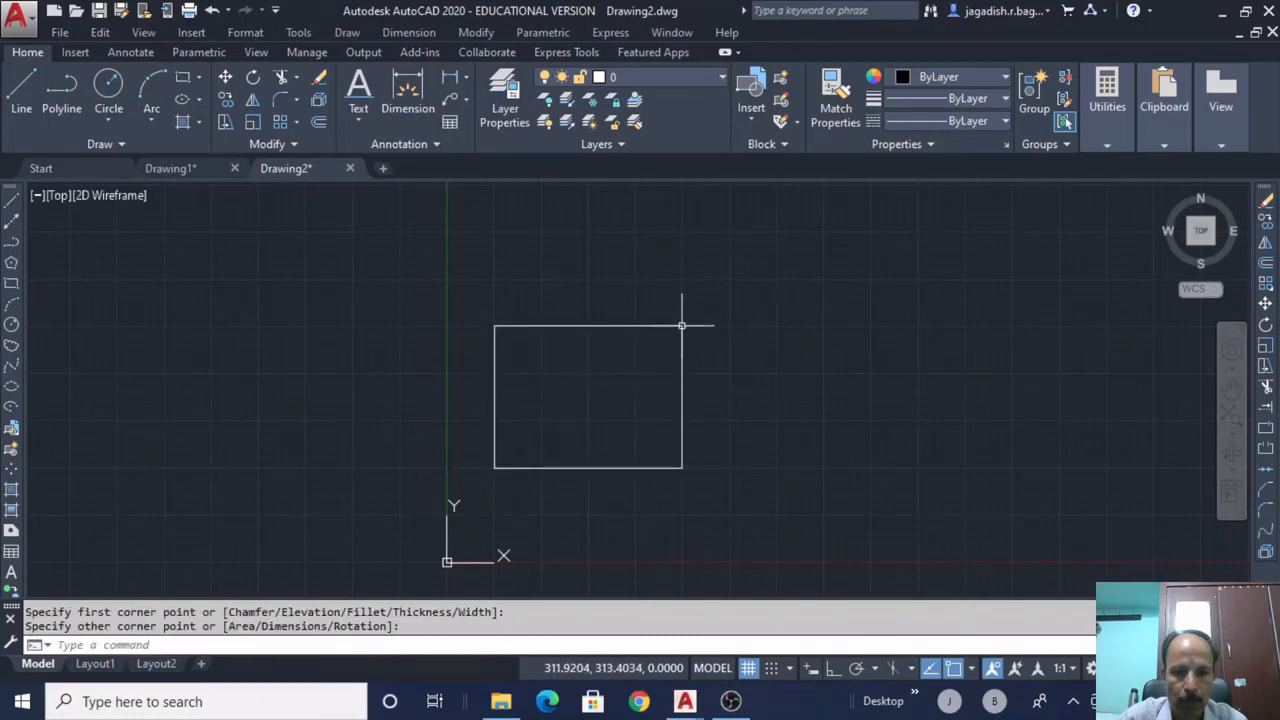
pyautogui.click(11, 324)
pyautogui.click(588, 397)
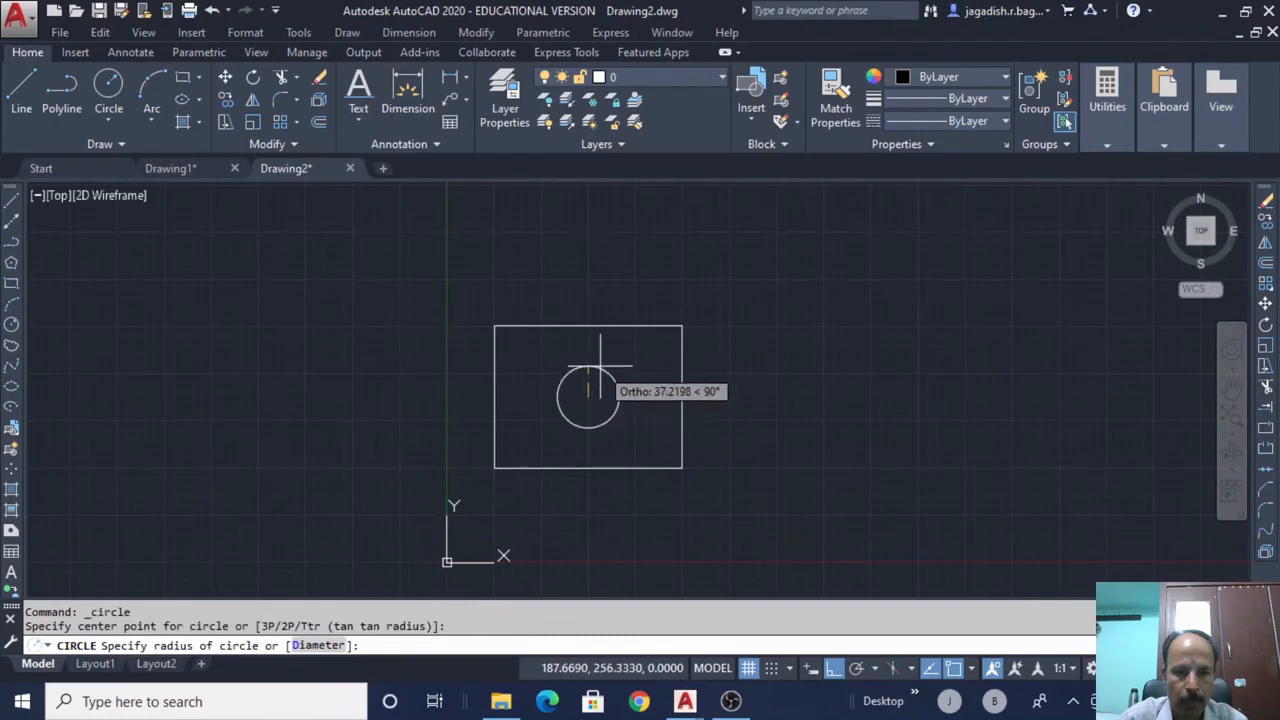
pyautogui.click(601, 363)
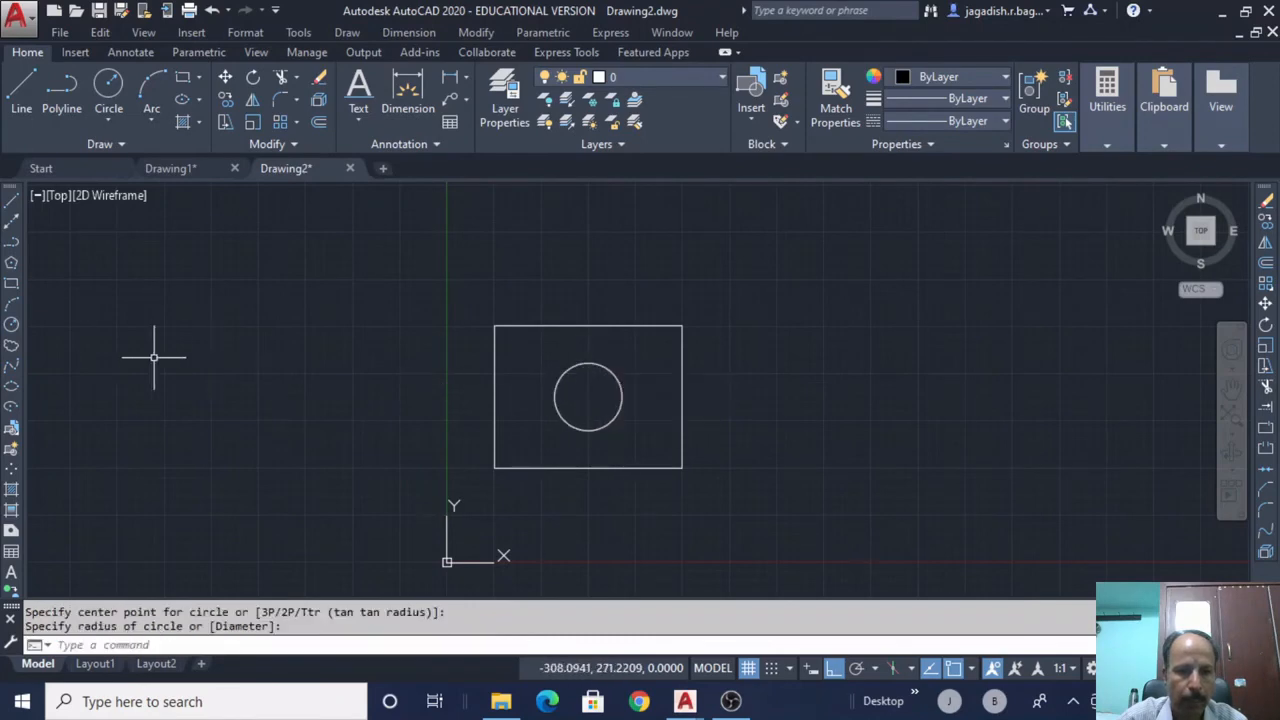
# Draw a 3-sided polygon by its edge, resting on the middle of the rectangle's upper side
pyautogui.click(12, 265)
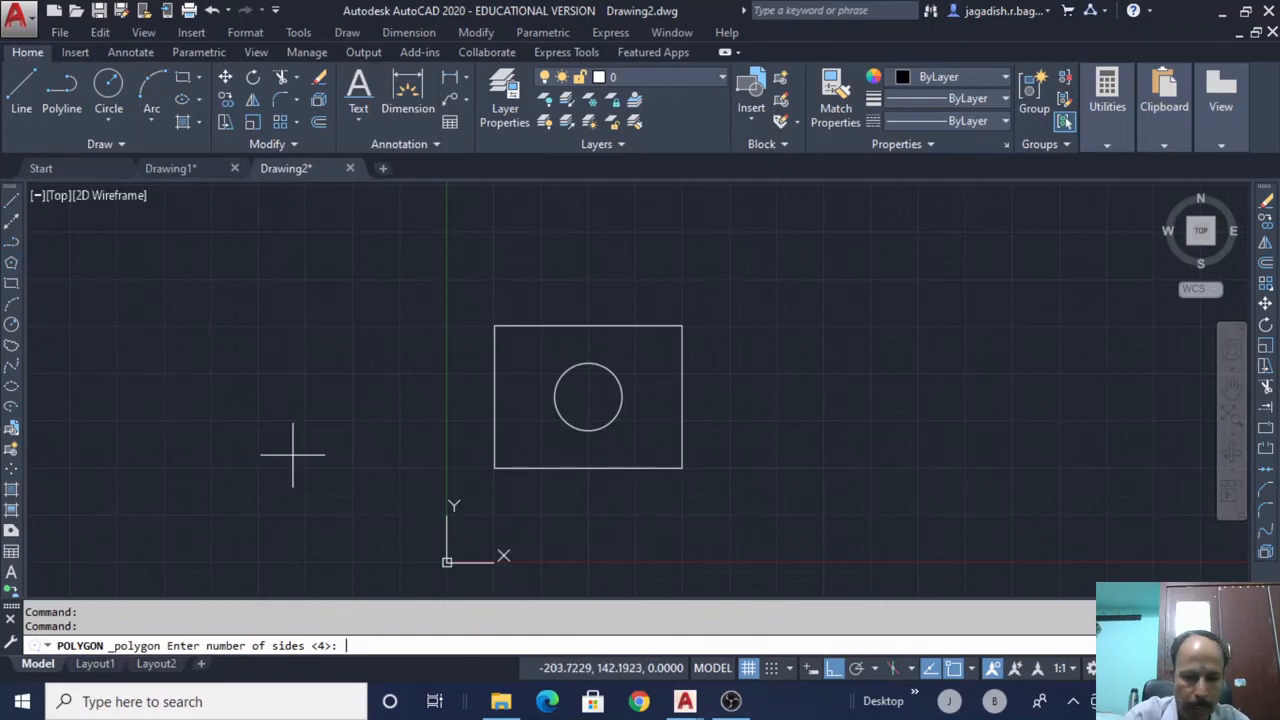
pyautogui.press('Return')
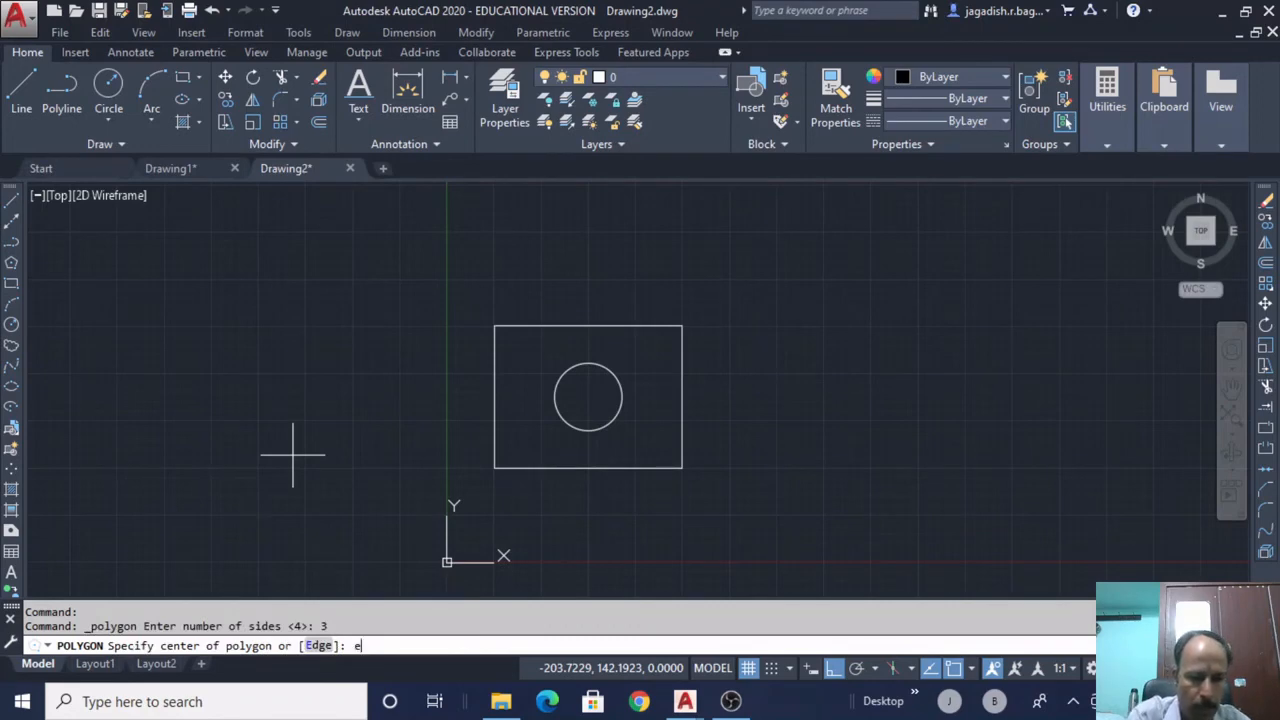
pyautogui.write('e')
pyautogui.press('Return')
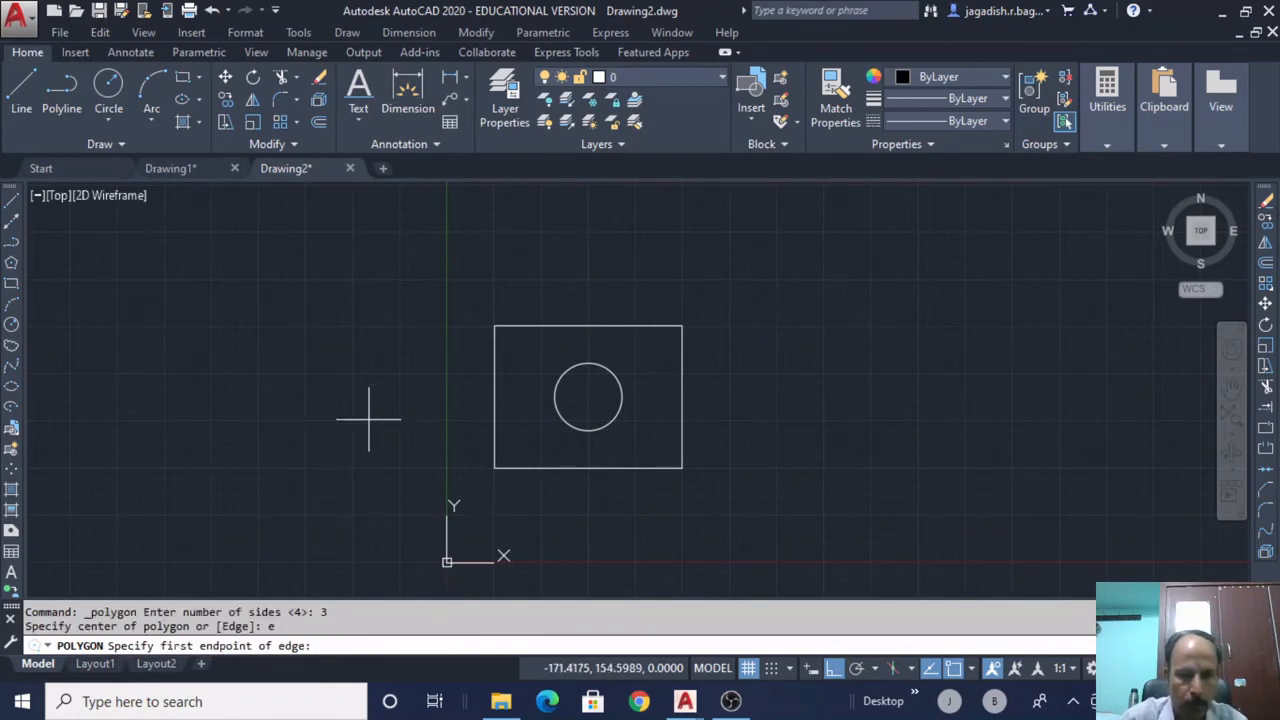
pyautogui.click(547, 325)
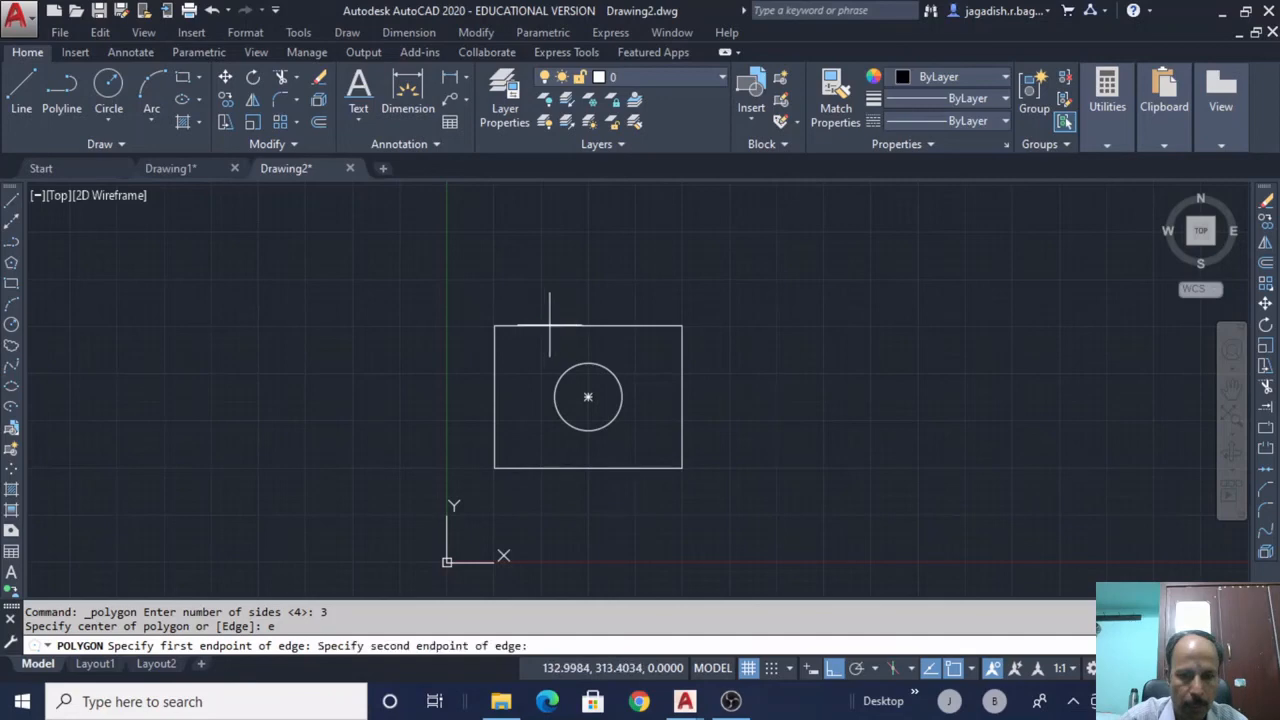
pyautogui.click(623, 325)
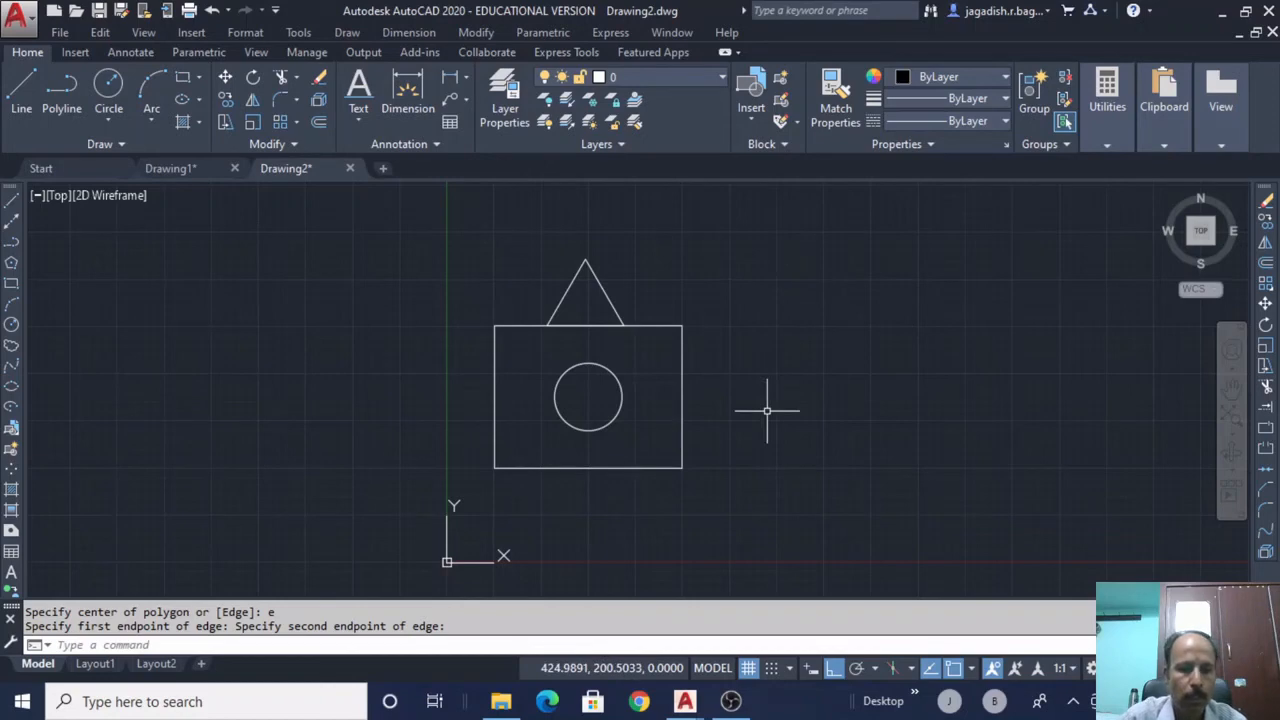
# On Layout1, insert a model view framing the whole figure and place it in the sheet's upper-left area
pyautogui.click(95, 664)
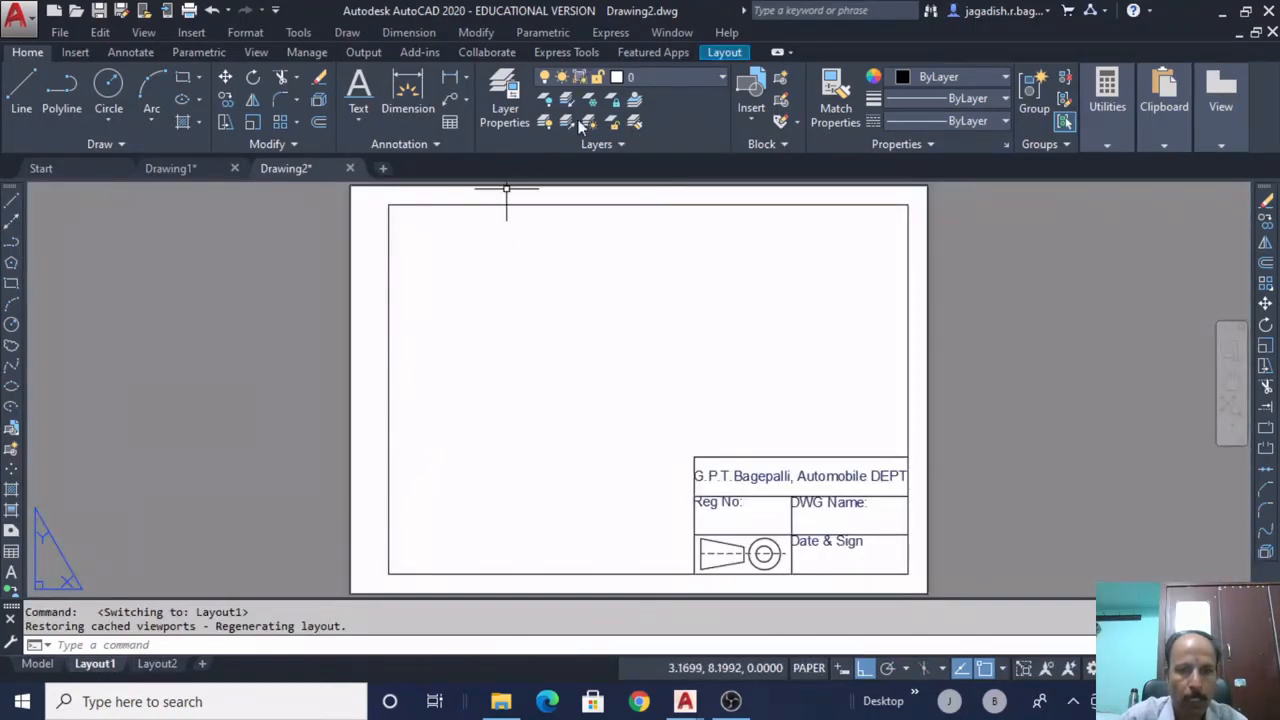
pyautogui.click(722, 53)
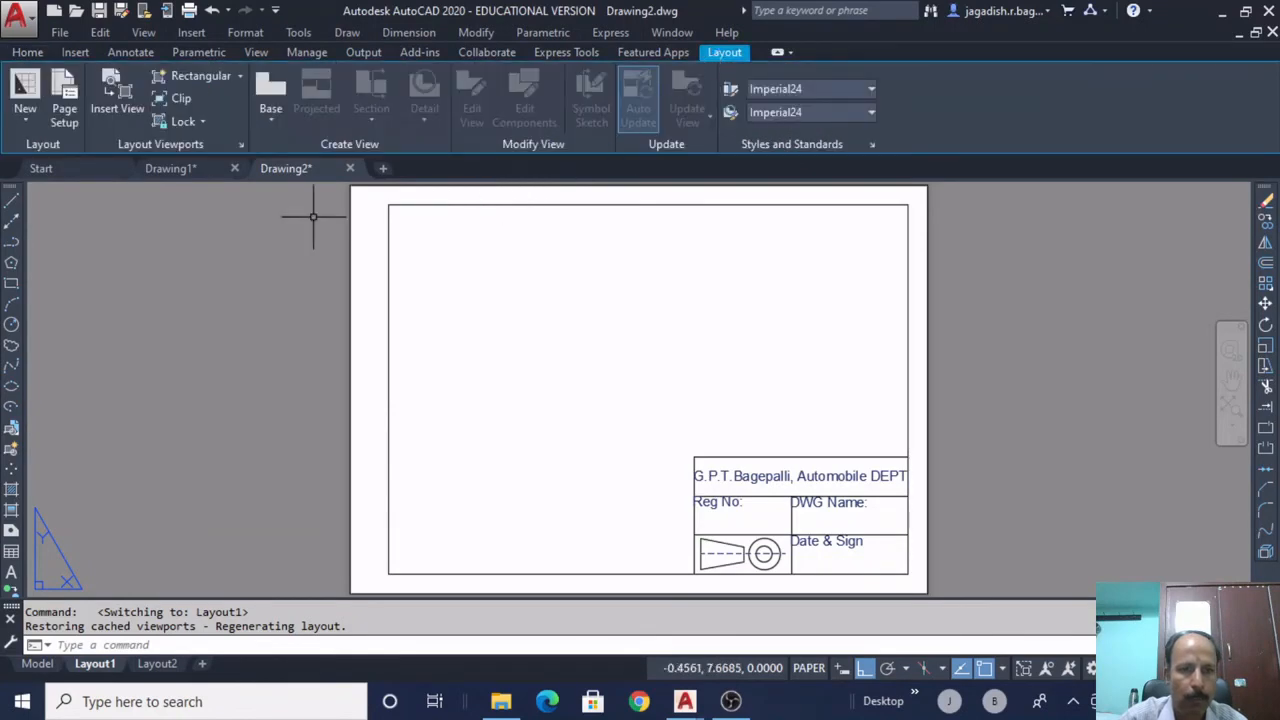
pyautogui.click(120, 98)
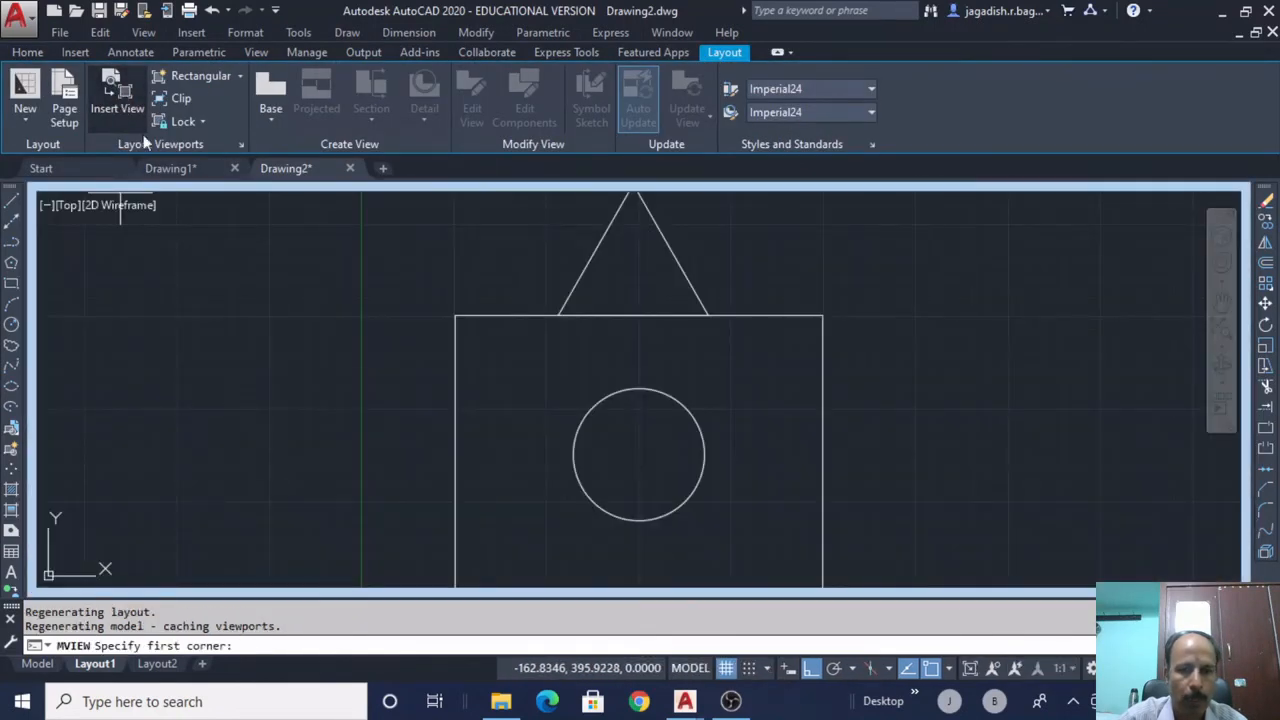
pyautogui.click(444, 550)
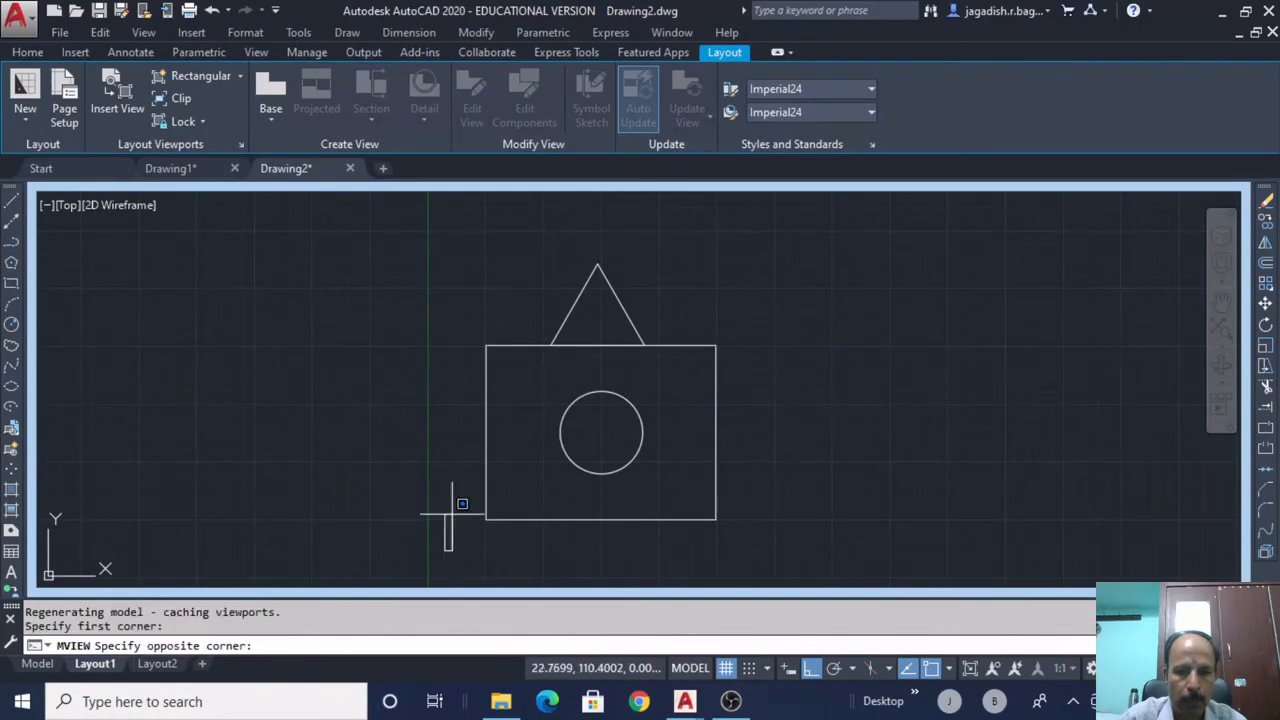
pyautogui.click(743, 255)
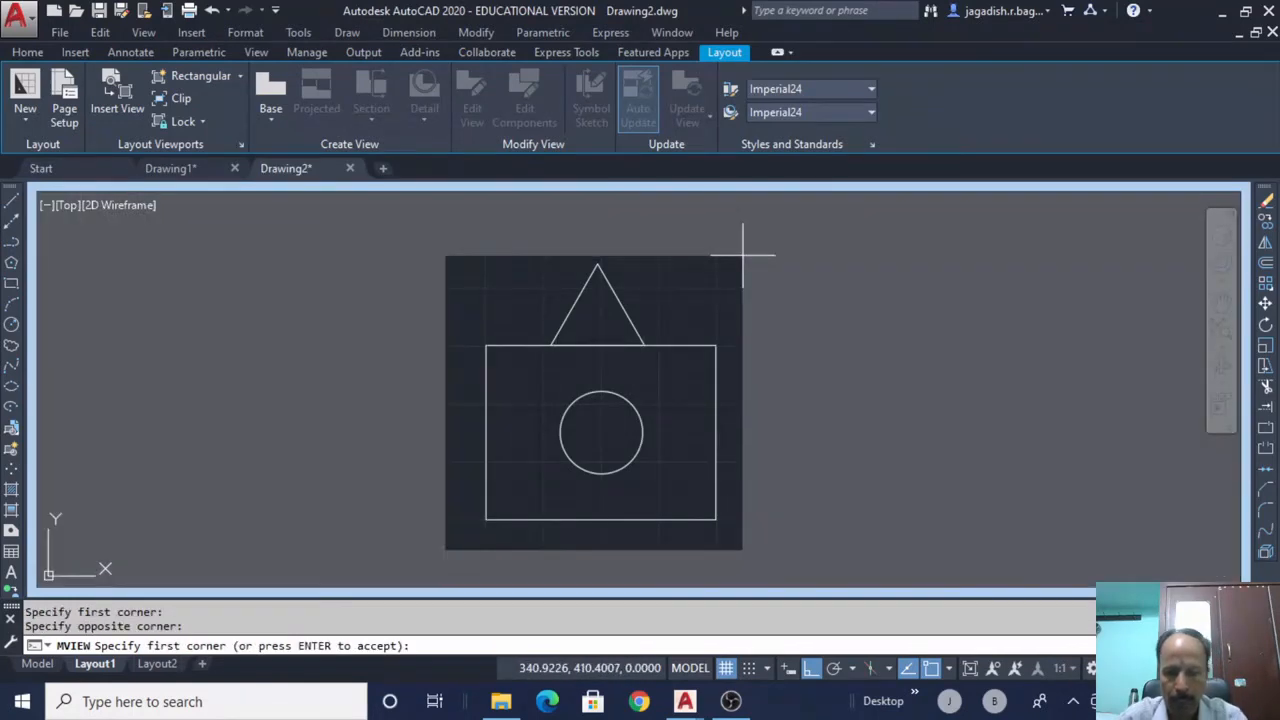
pyautogui.press('Return')
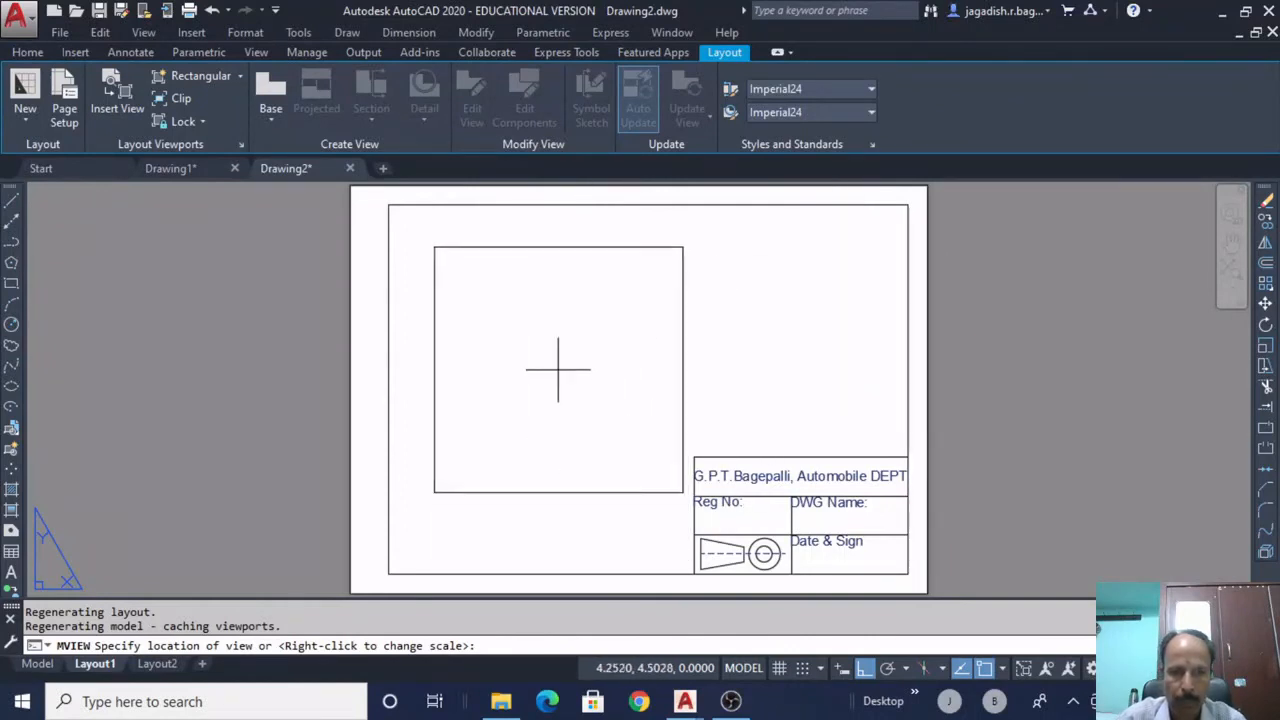
pyautogui.click(531, 342)
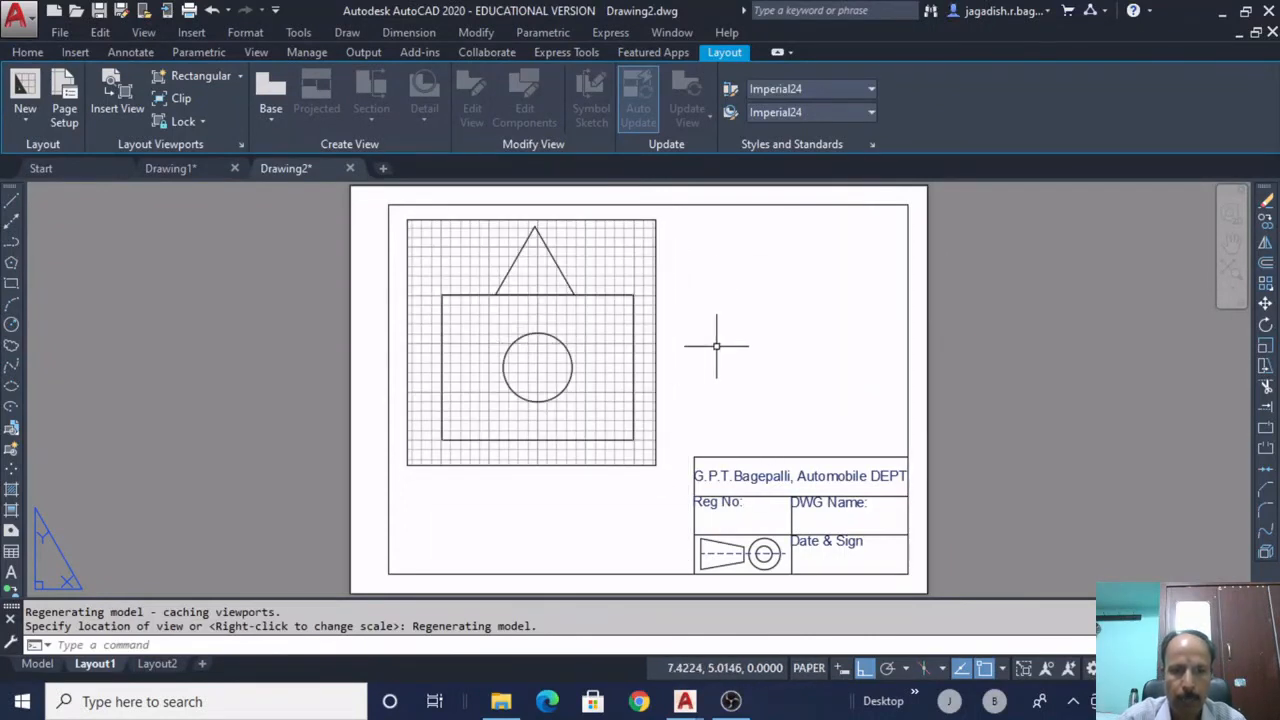
# Activate the new Layout1 viewport and turn off its grid
pyautogui.click(632, 248)
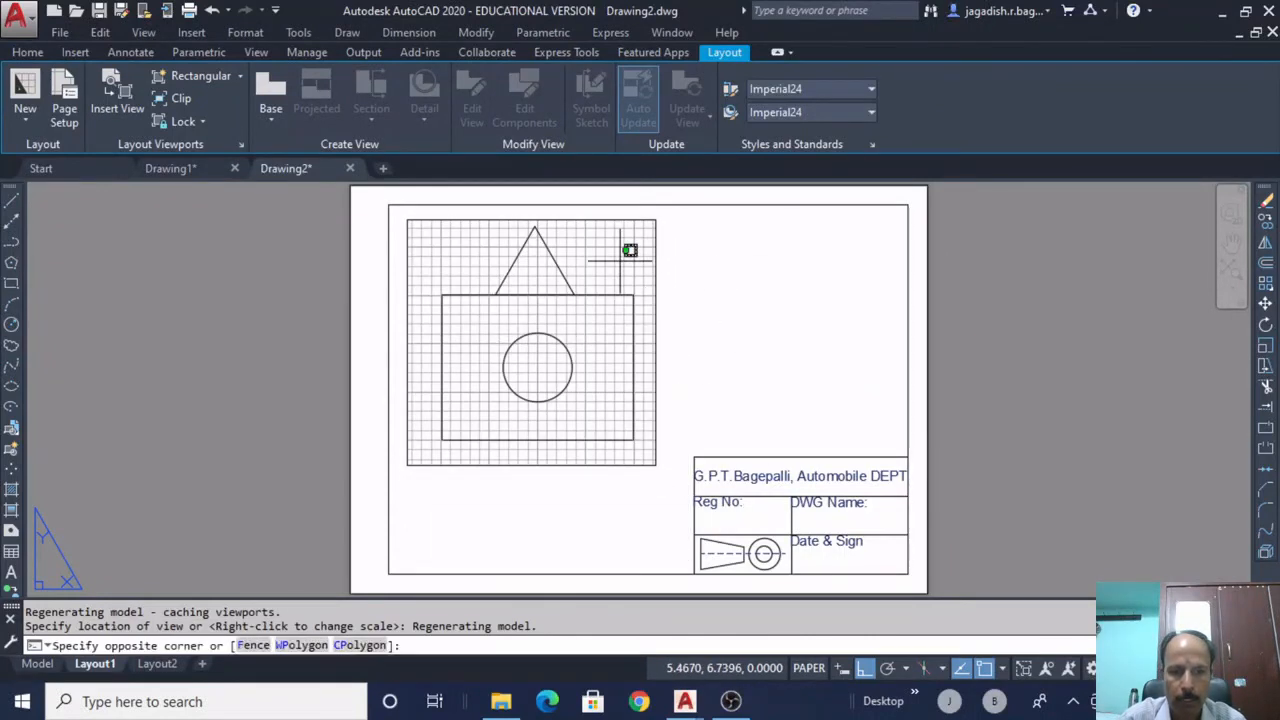
pyautogui.doubleClick(622, 250)
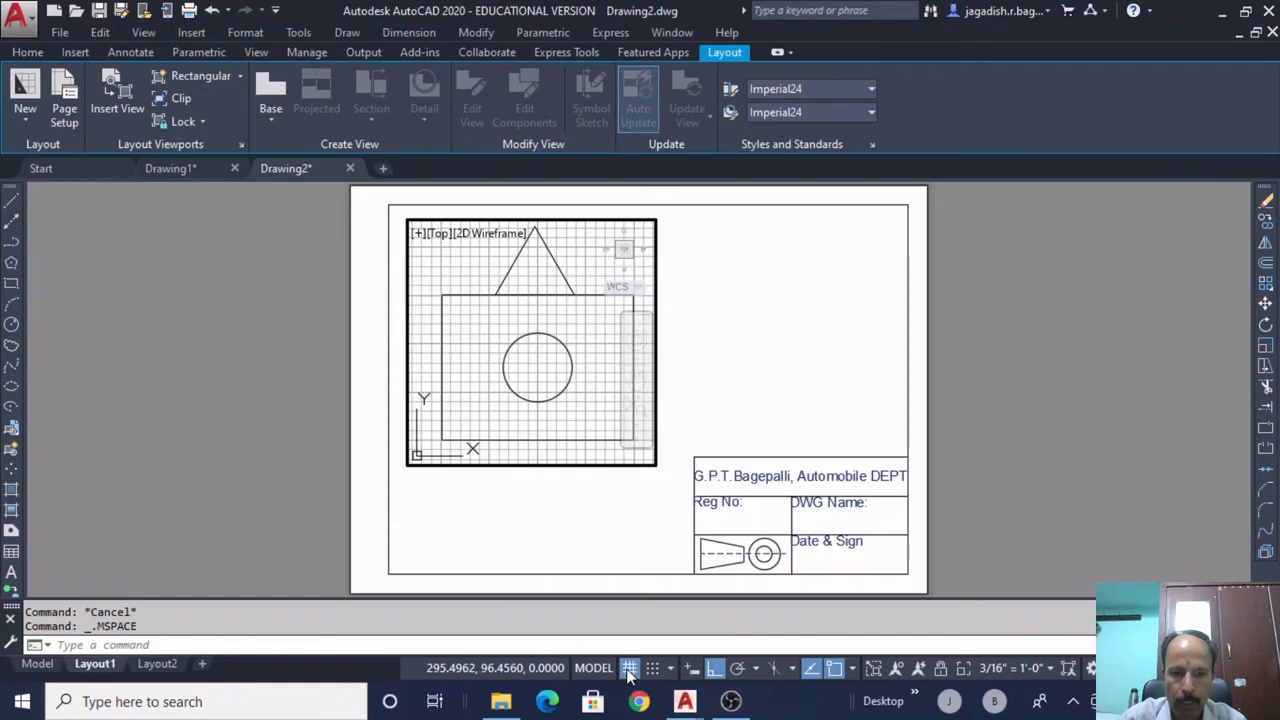
pyautogui.click(629, 668)
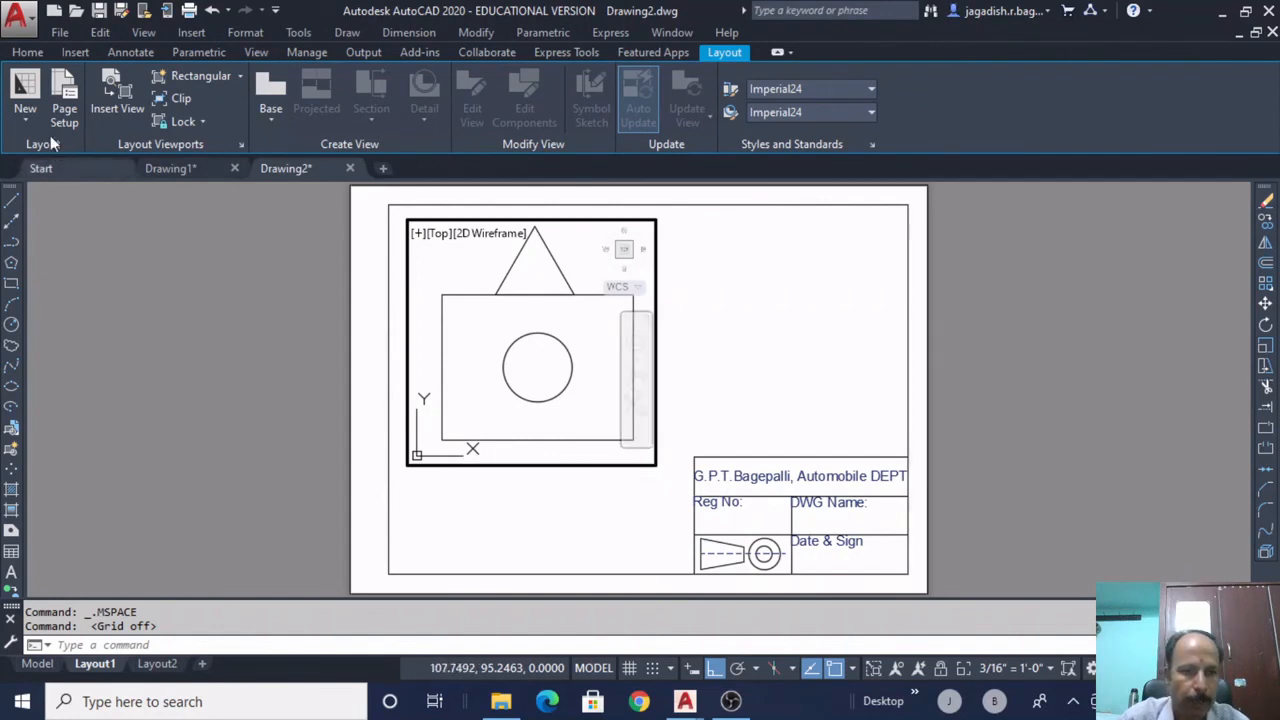
# Preview the Layout1 plot as a single sheet, and leave without plotting
pyautogui.click(30, 22)
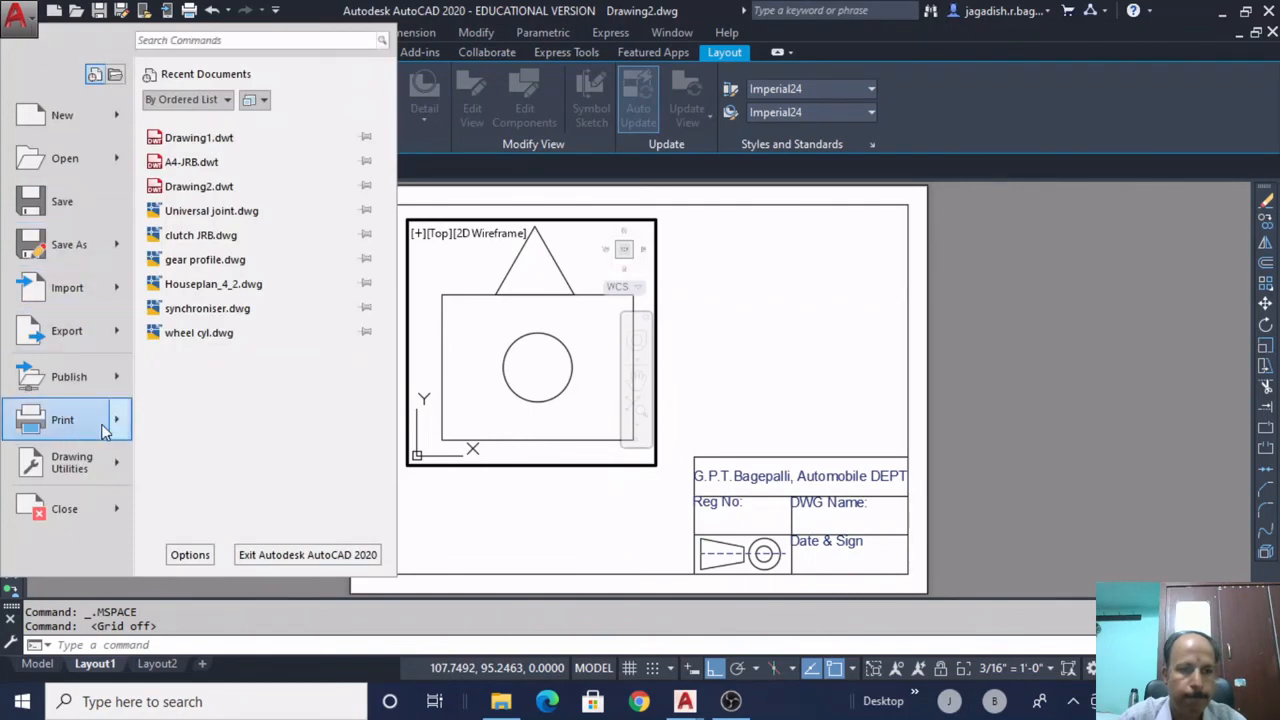
pyautogui.moveTo(80, 428)
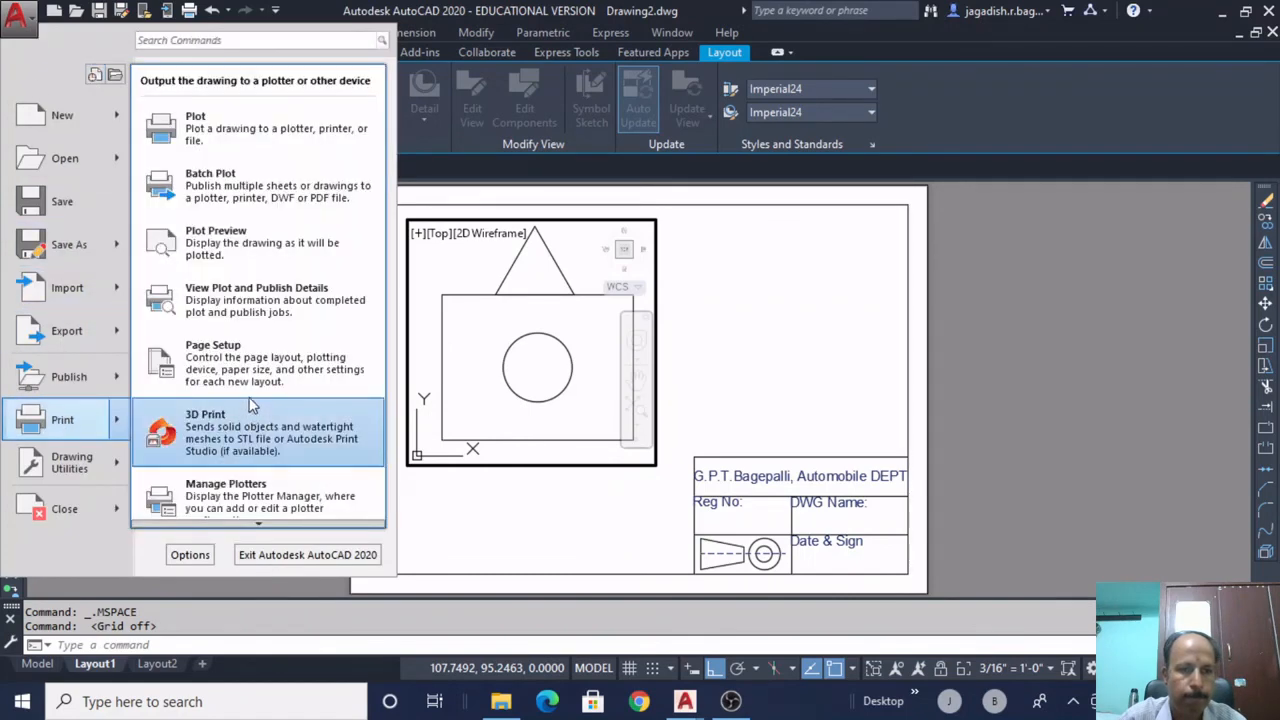
pyautogui.click(250, 135)
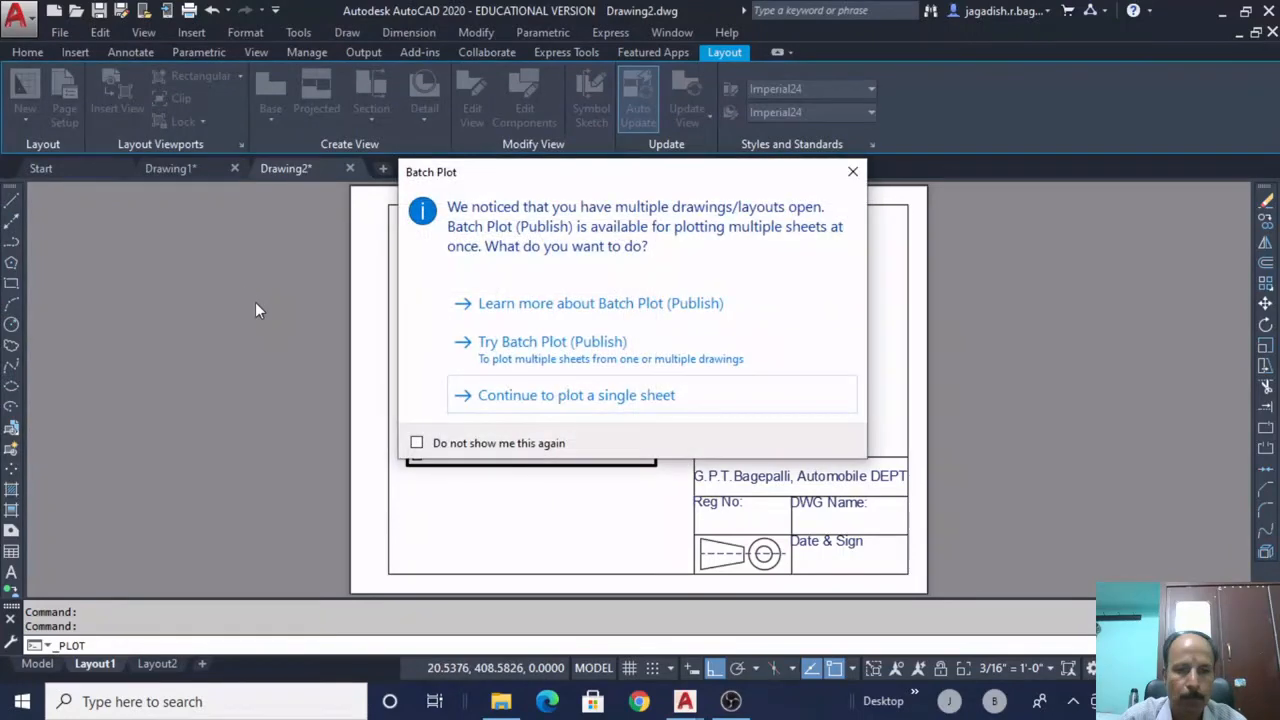
pyautogui.click(556, 399)
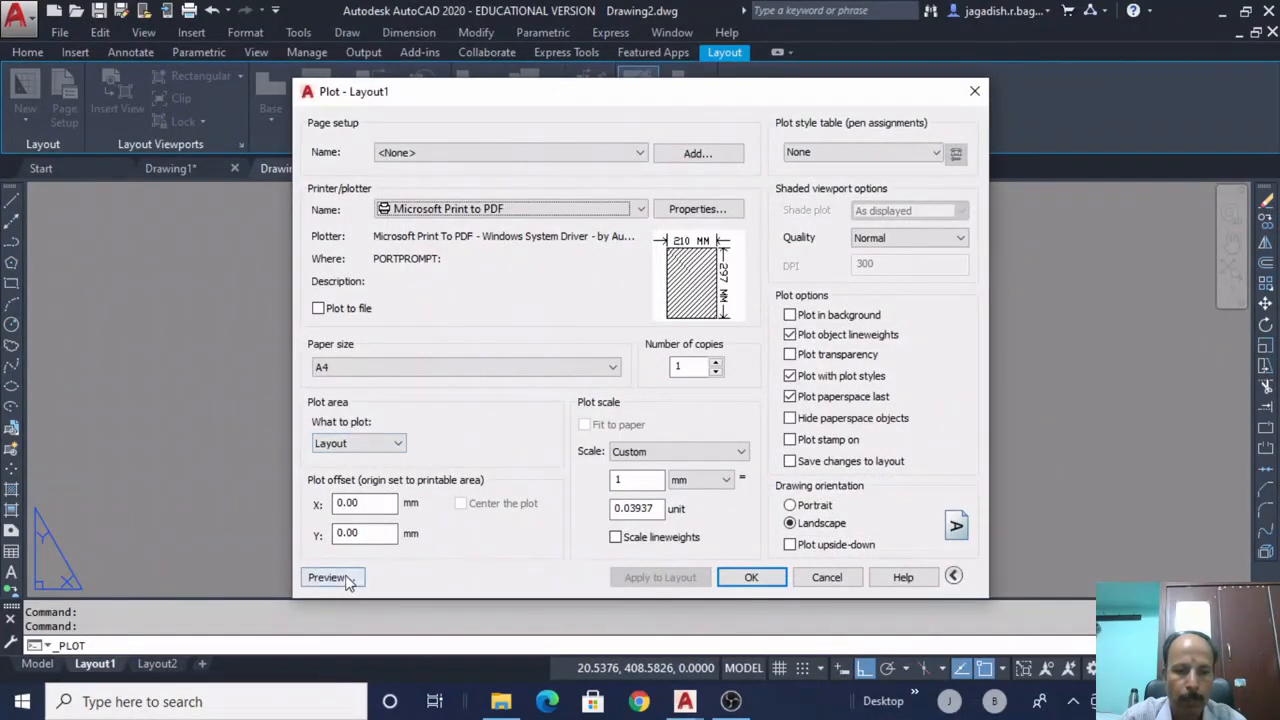
pyautogui.click(335, 577)
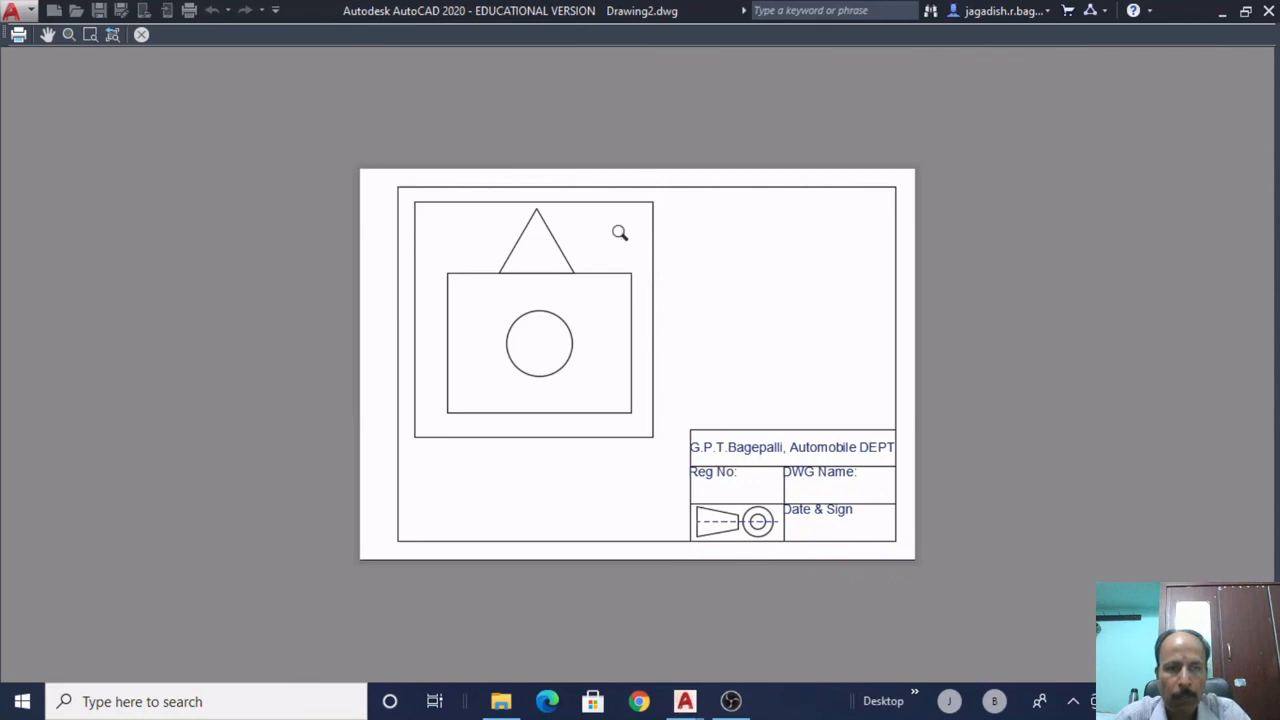
pyautogui.click(141, 35)
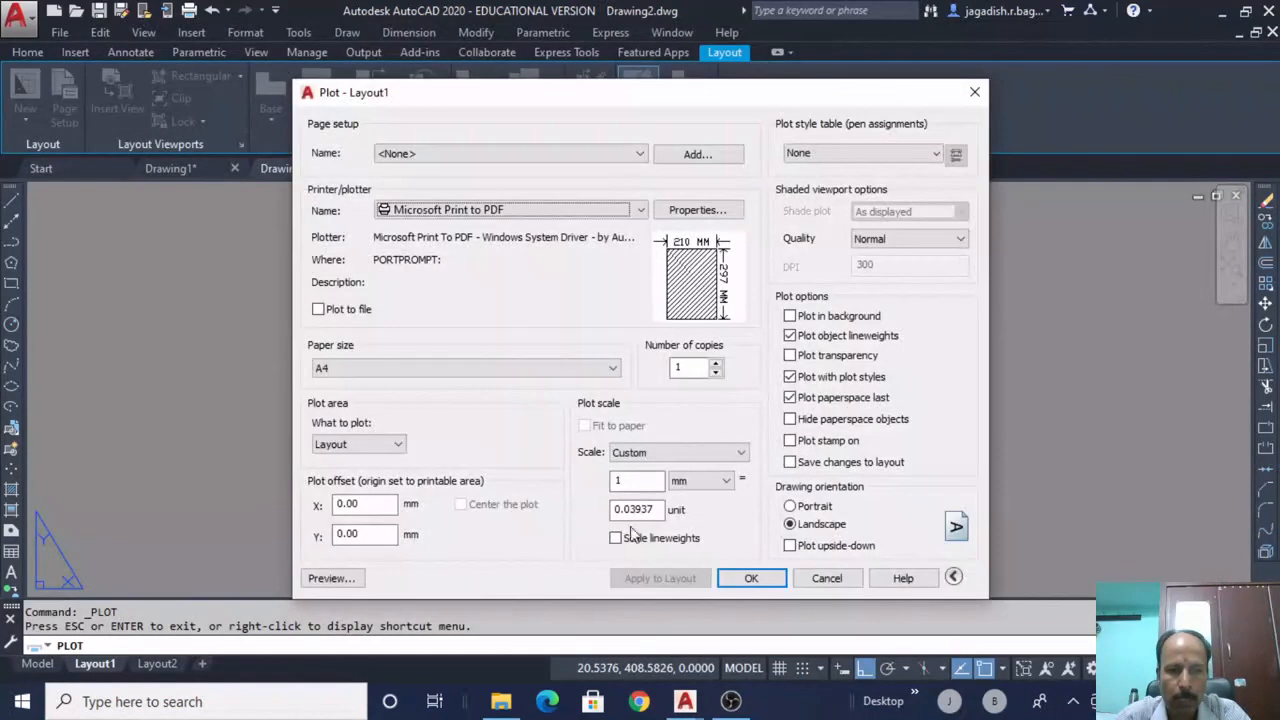
pyautogui.click(820, 580)
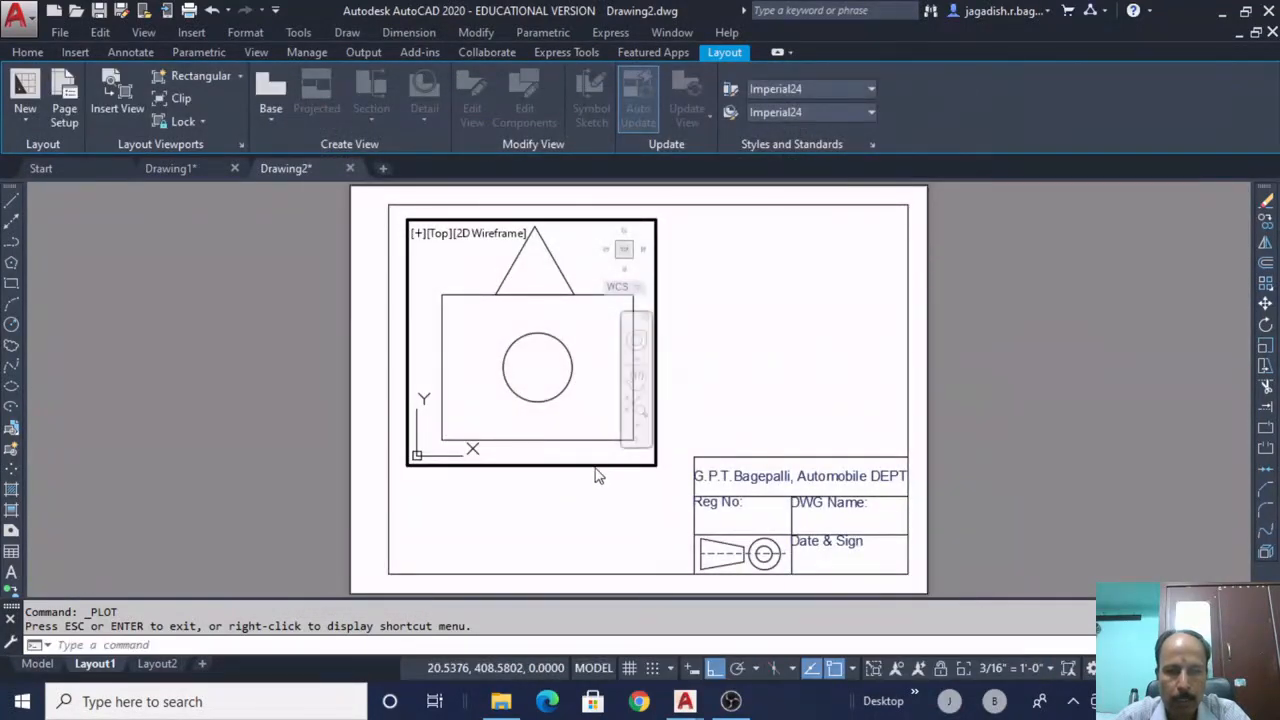
# Assign the Layout1 viewport frame to the "view port" layer and turn that layer off
pyautogui.doubleClick(597, 487)
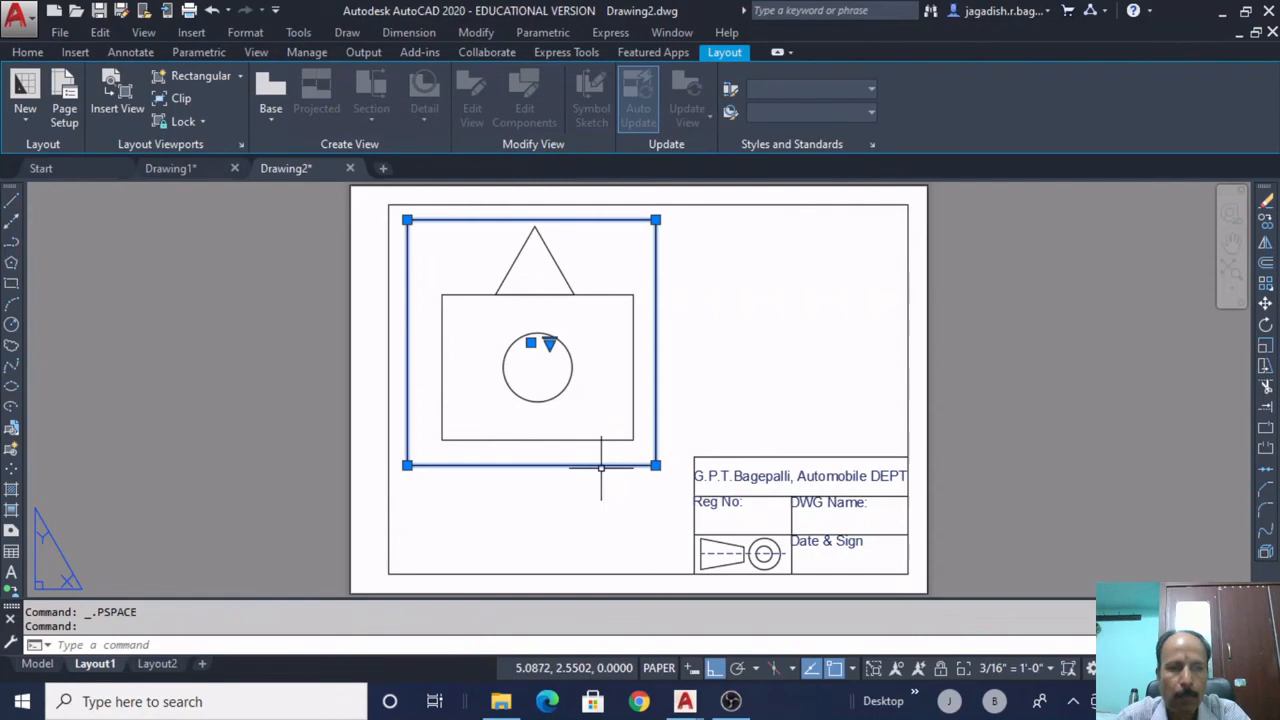
pyautogui.click(231, 33)
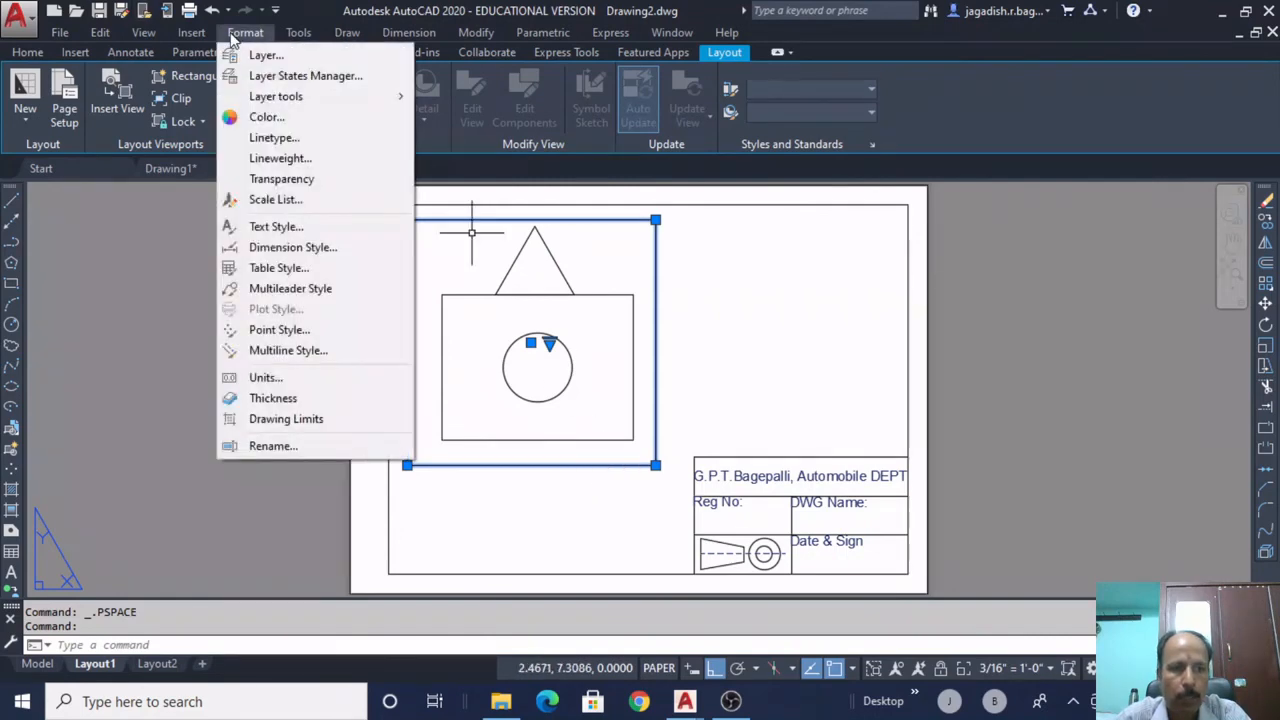
pyautogui.click(257, 55)
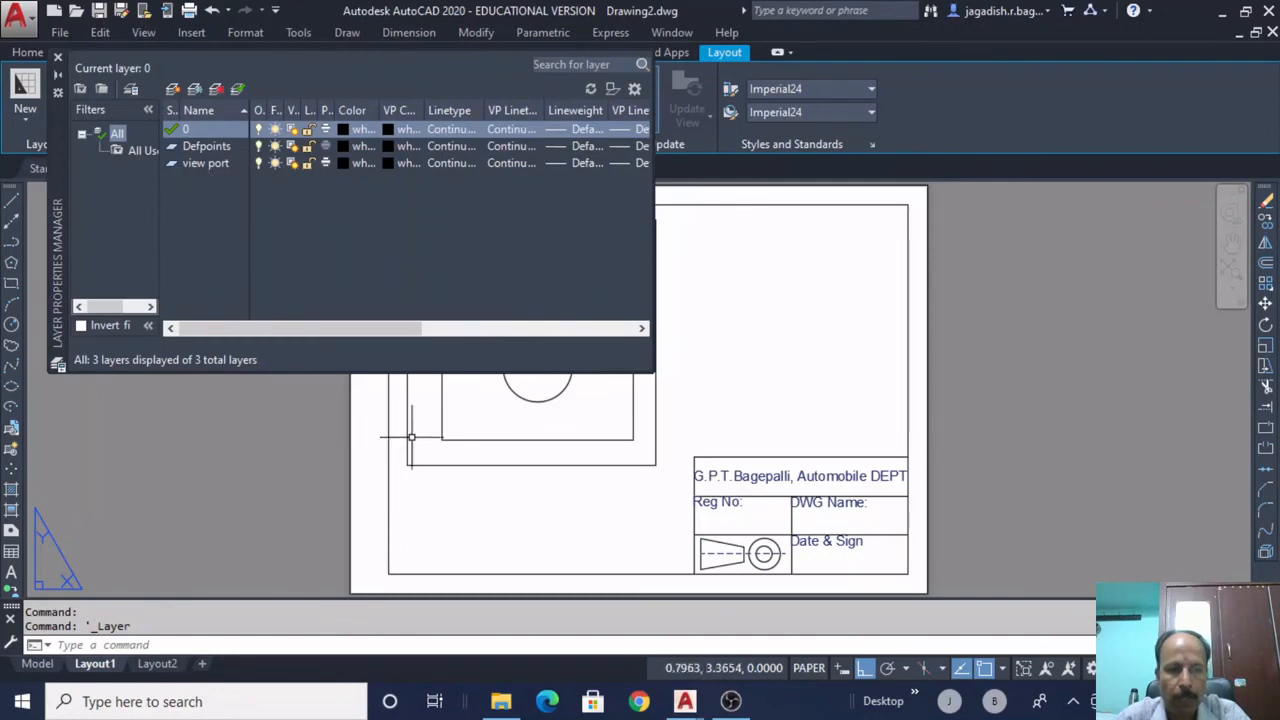
pyautogui.click(445, 465)
pyautogui.rightClick(448, 475)
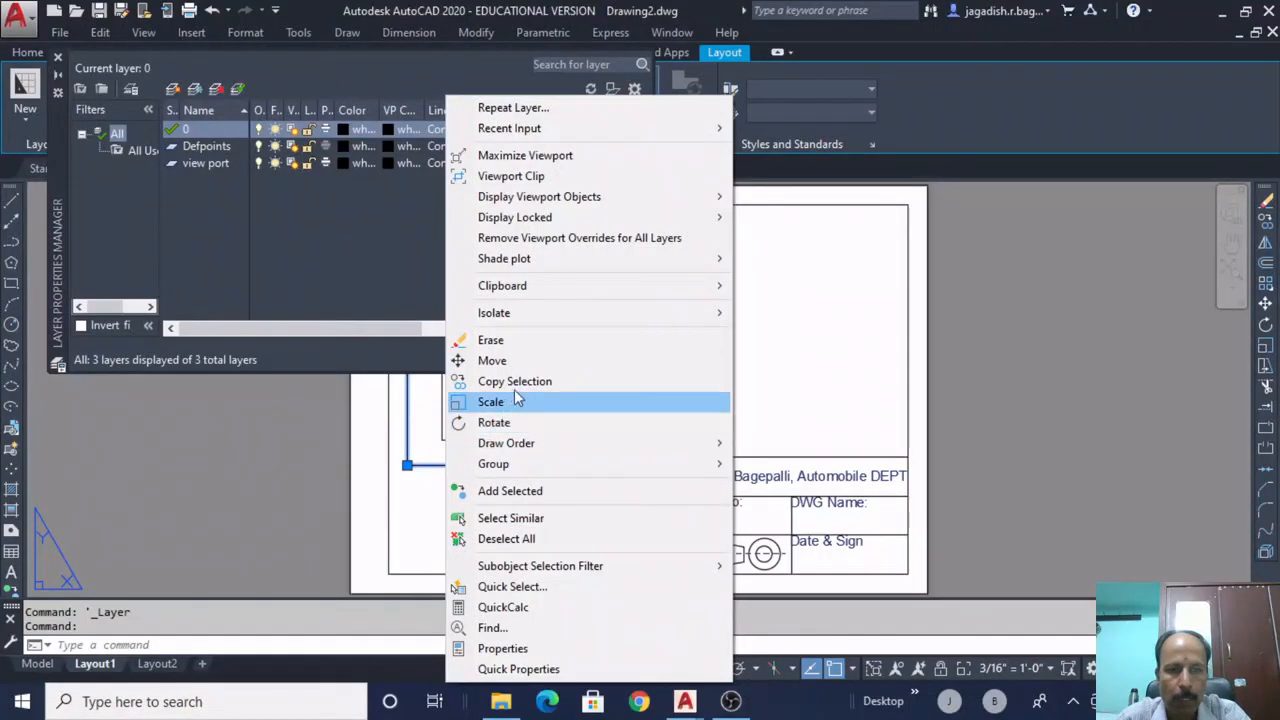
pyautogui.click(495, 648)
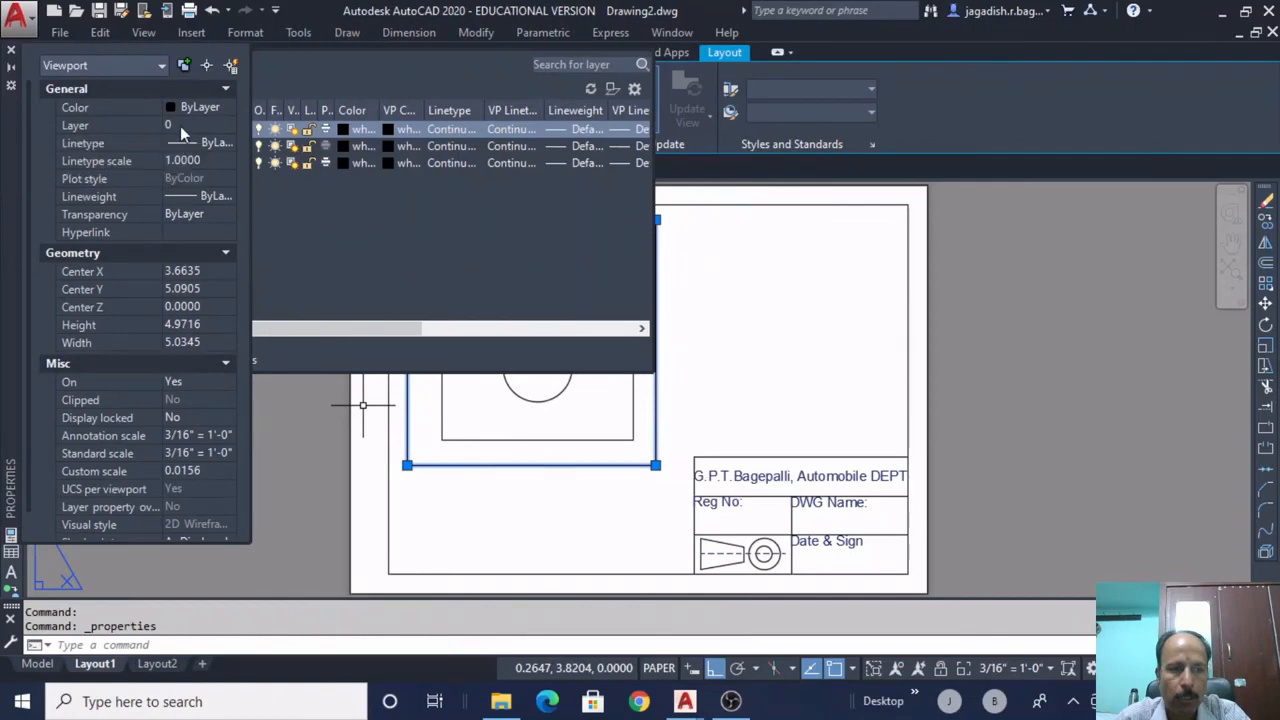
pyautogui.click(184, 127)
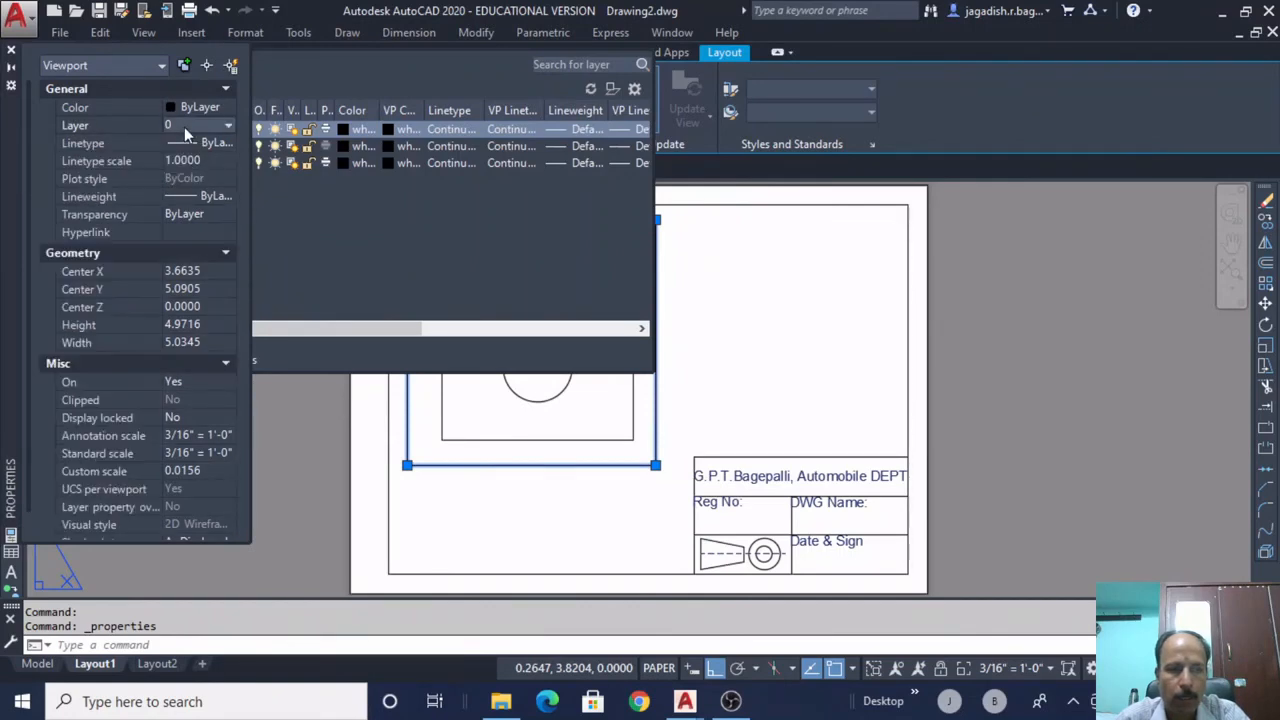
pyautogui.click(184, 127)
pyautogui.click(183, 178)
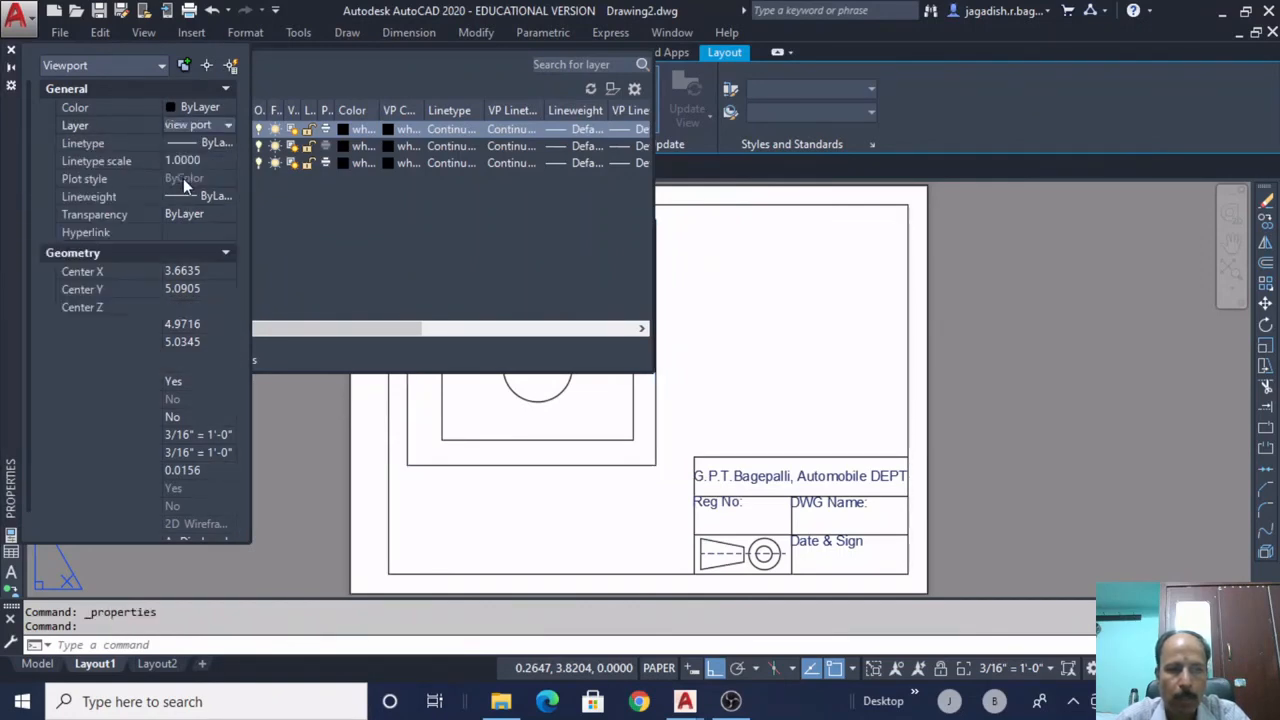
pyautogui.click(11, 50)
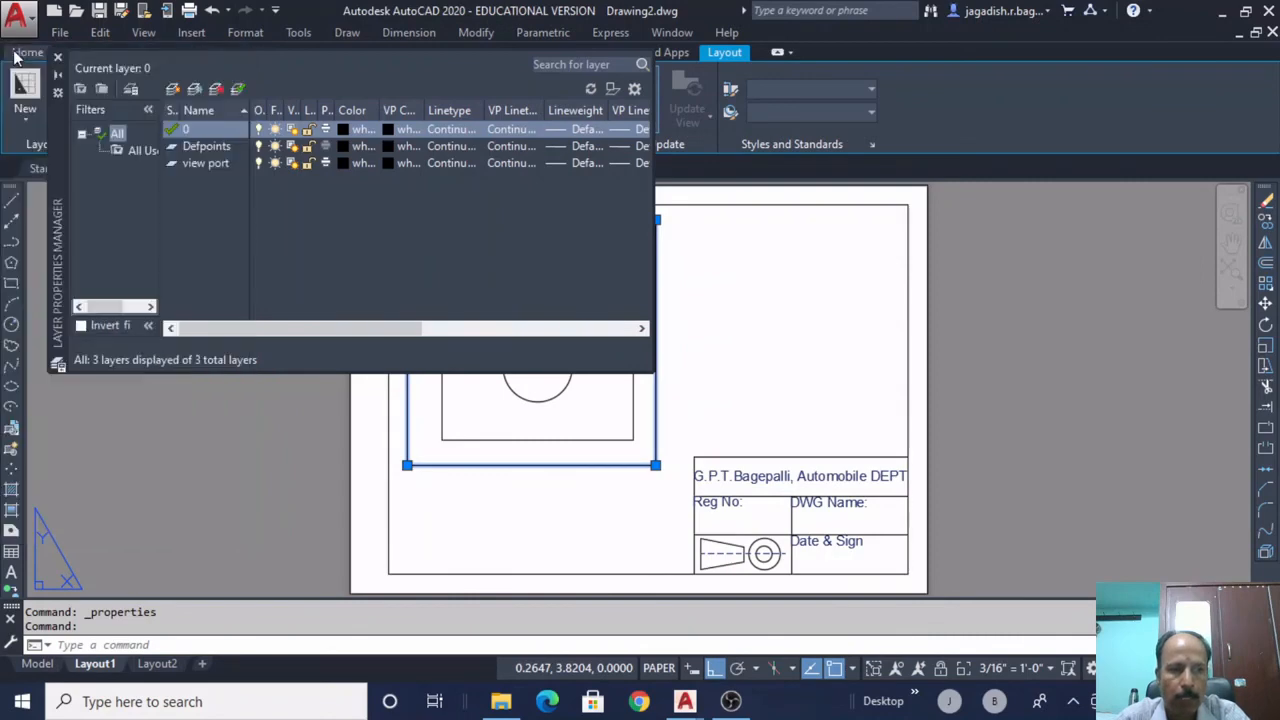
pyautogui.click(258, 162)
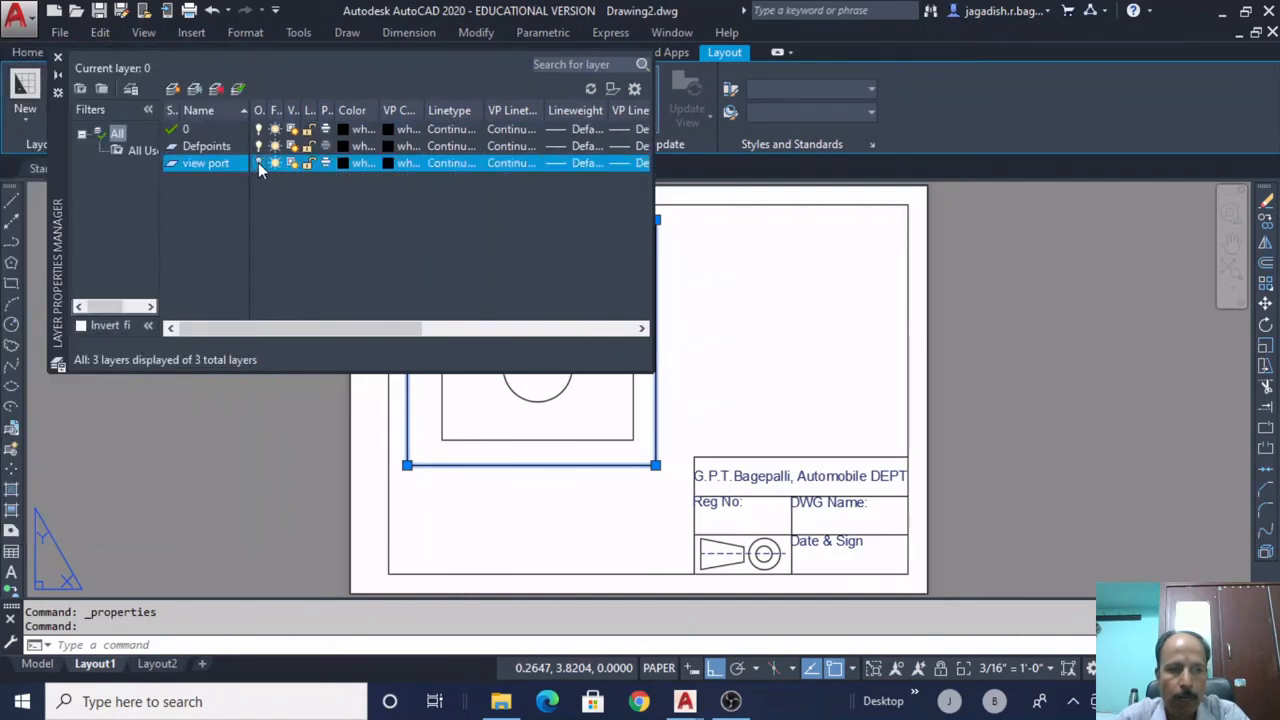
pyautogui.click(58, 56)
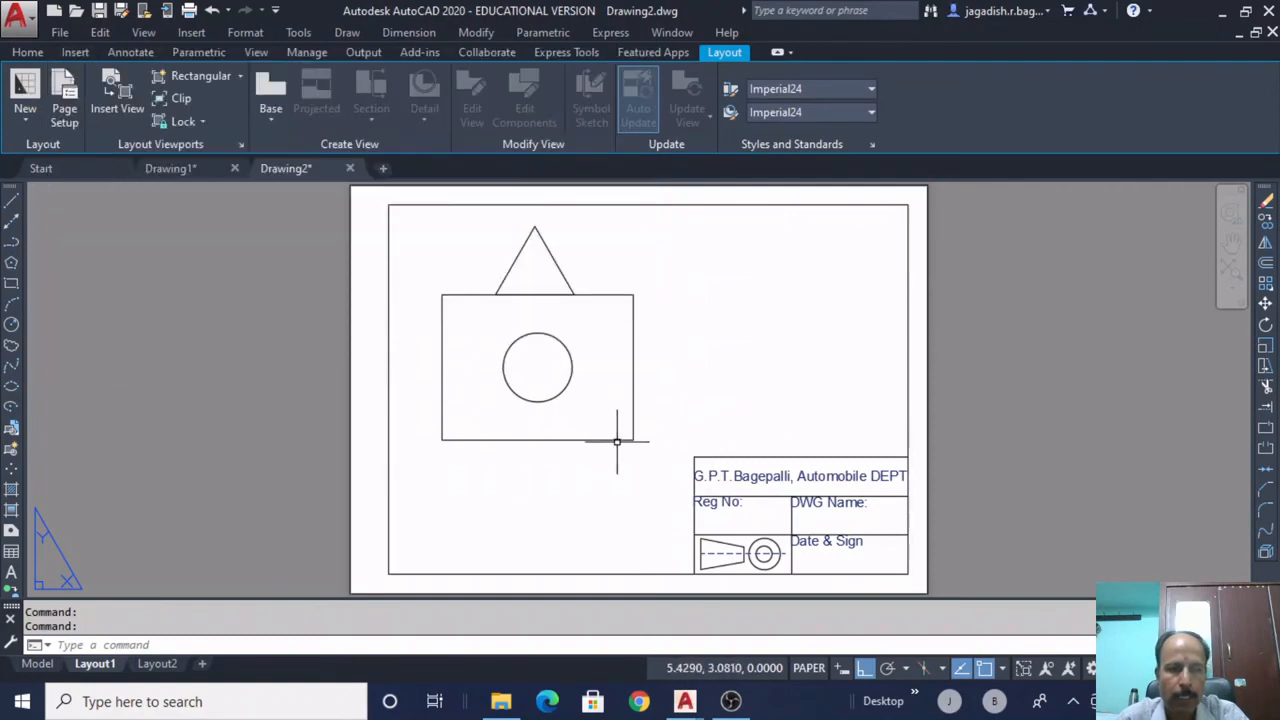
# Preview the Layout1 plot as a single sheet with the viewport frame hidden
pyautogui.click(17, 14)
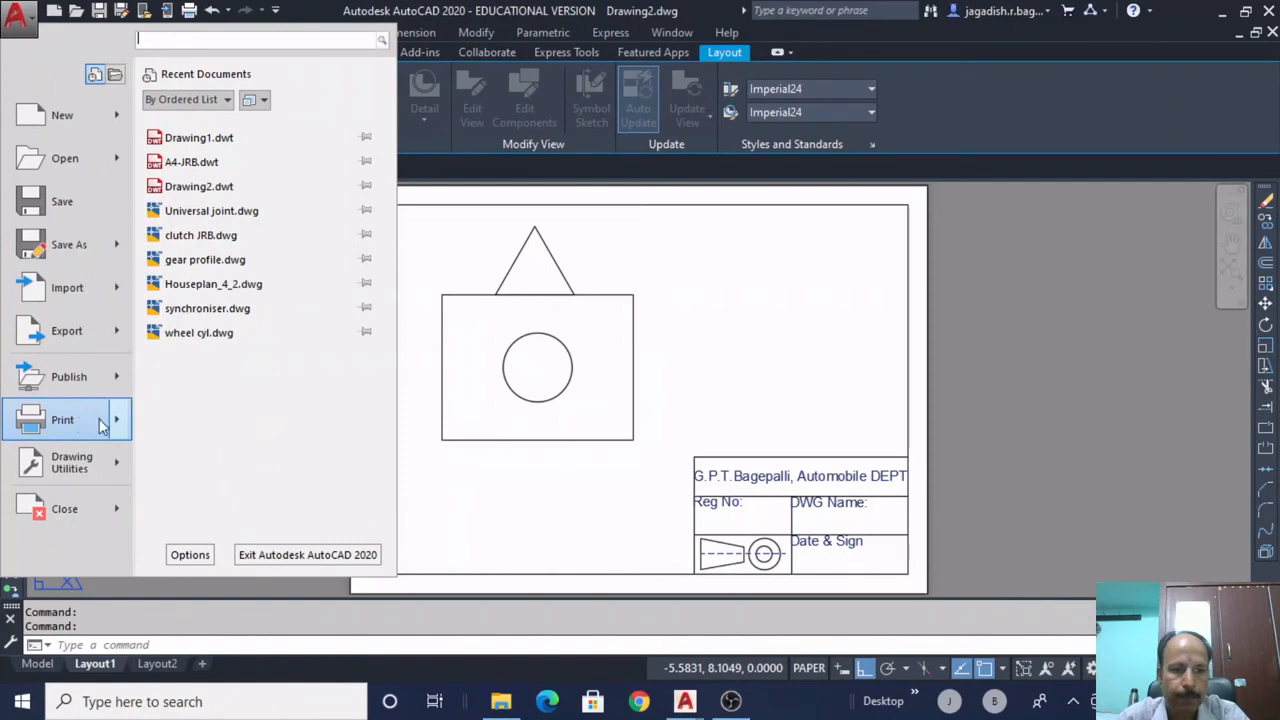
pyautogui.moveTo(75, 424)
pyautogui.click(211, 140)
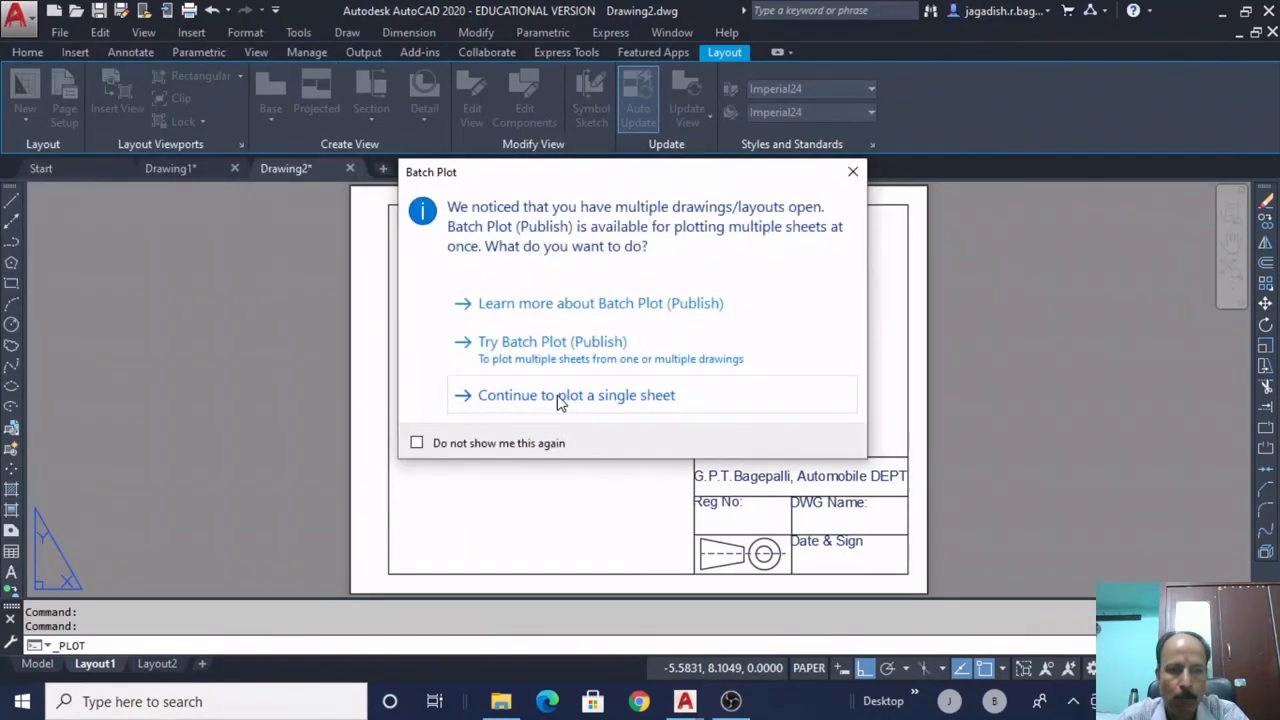
pyautogui.click(557, 398)
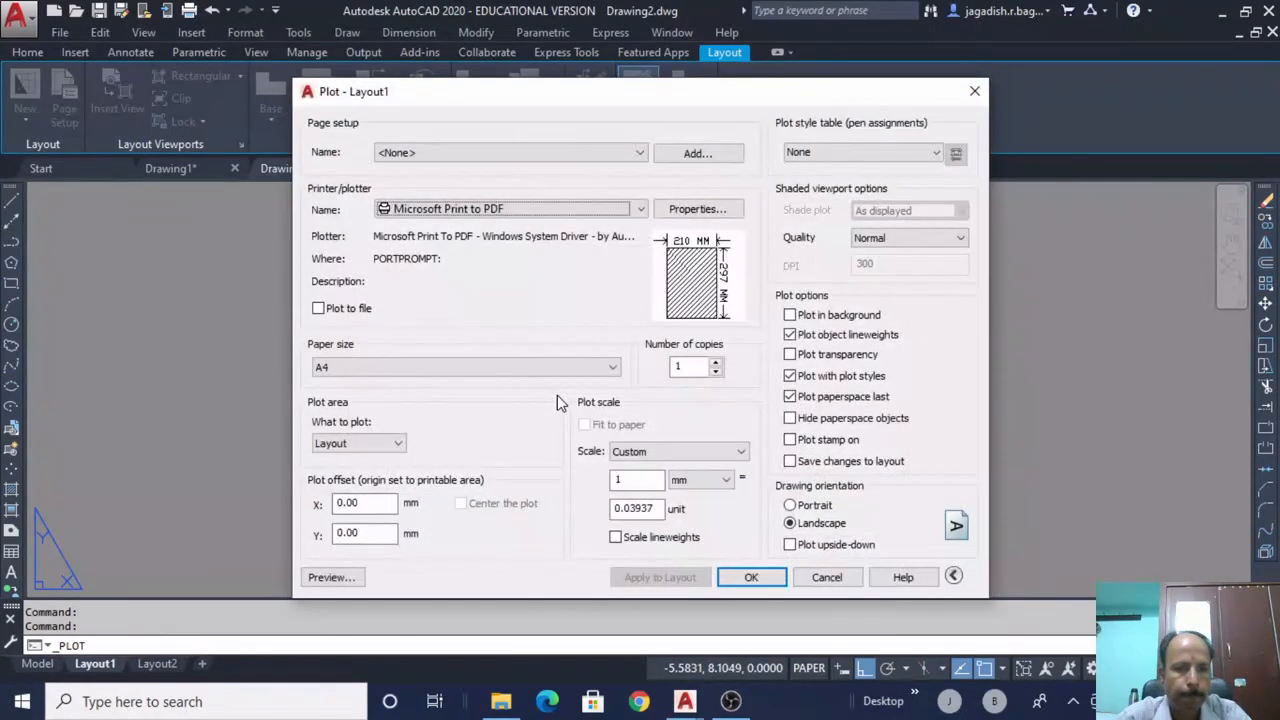
pyautogui.click(340, 578)
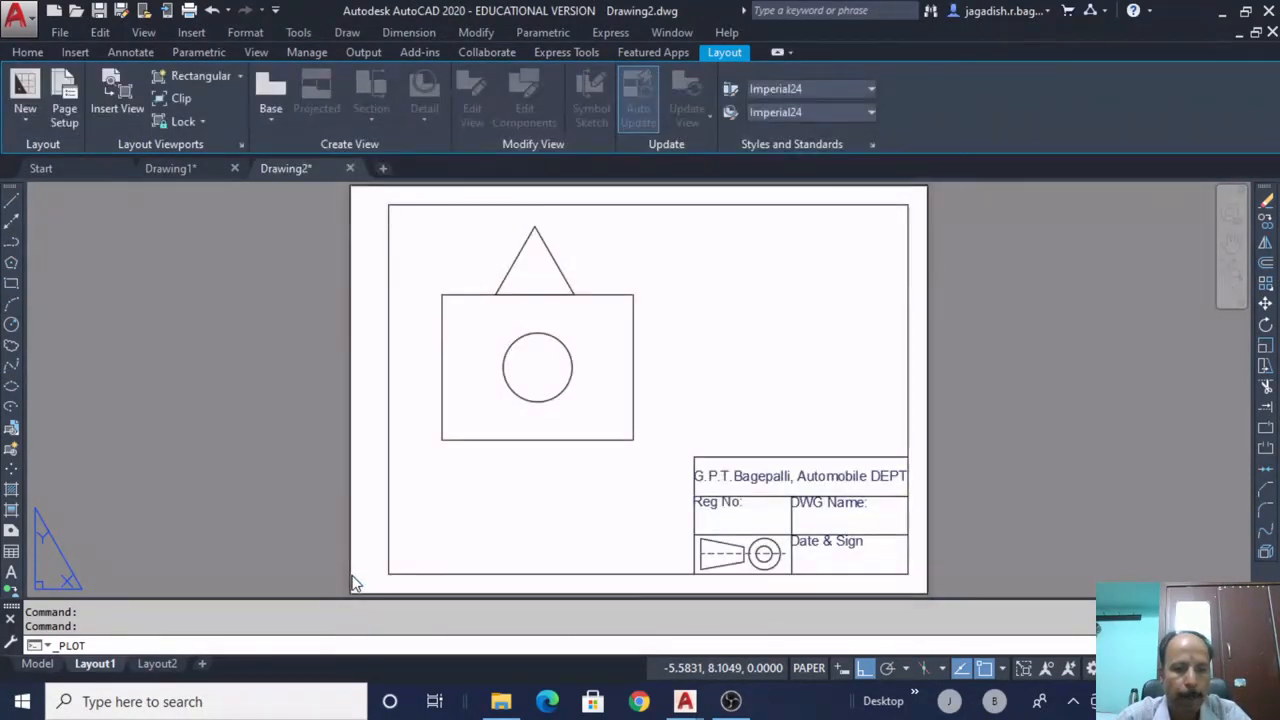